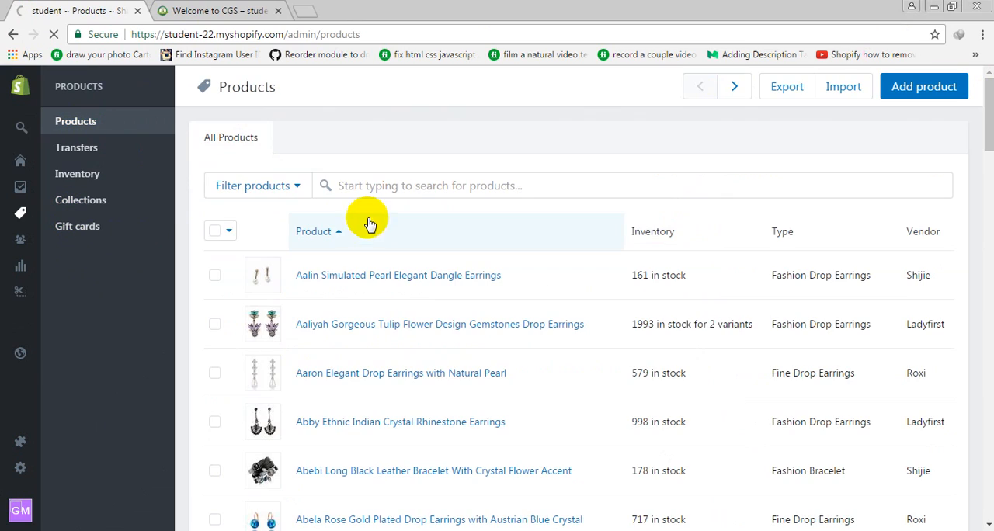
# Select every product on the page beginning with Aalin Simulated Pearl Elegant Dangle Earrings and bulk-delete them
pyautogui.scroll(-10, 408, 307)
pyautogui.scroll(-12, 411, 314)
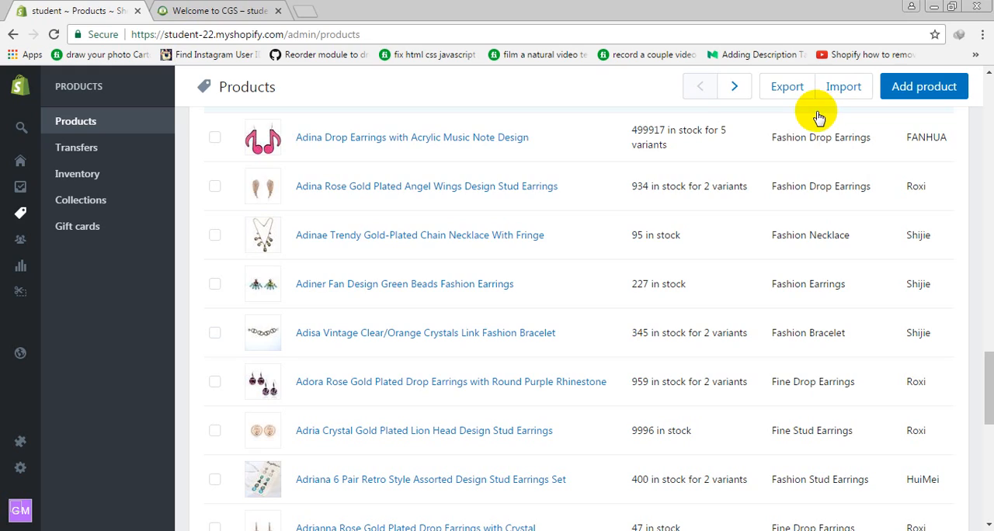
pyautogui.scroll(8, 384, 285)
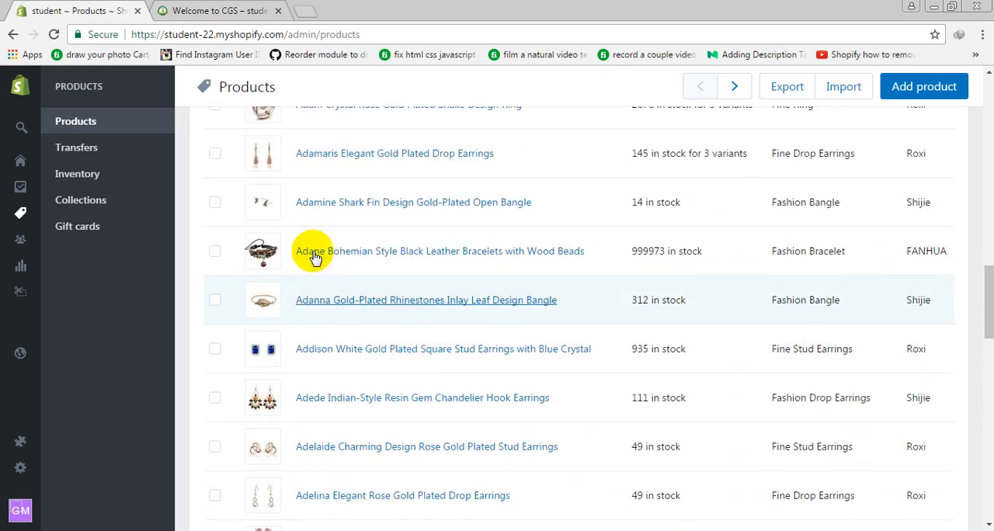
pyautogui.scroll(15, 222, 223)
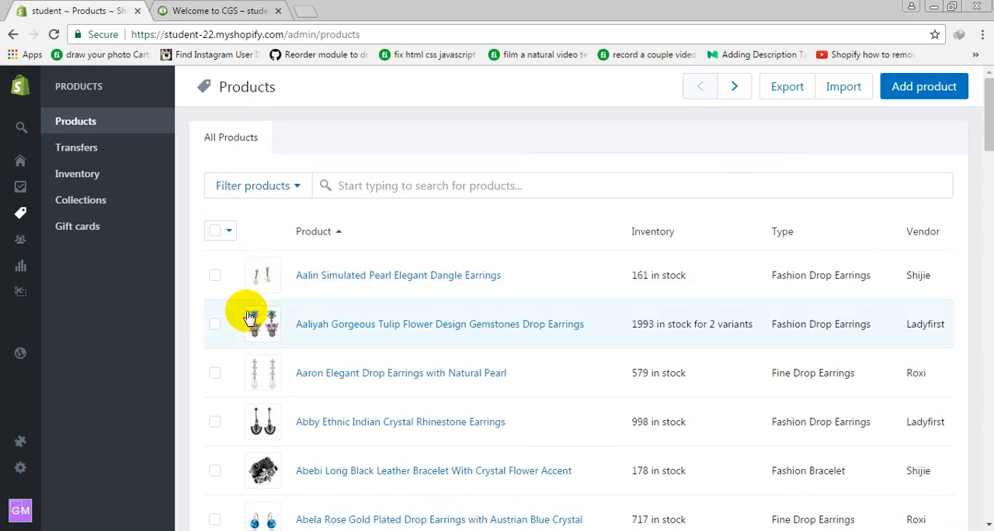
pyautogui.click(215, 230)
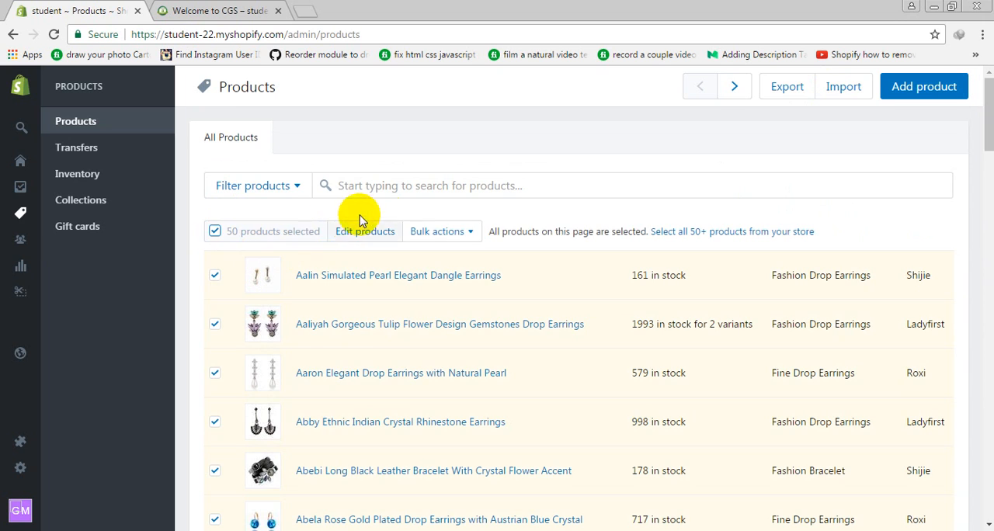
pyautogui.click(431, 231)
pyautogui.click(441, 319)
pyautogui.click(675, 236)
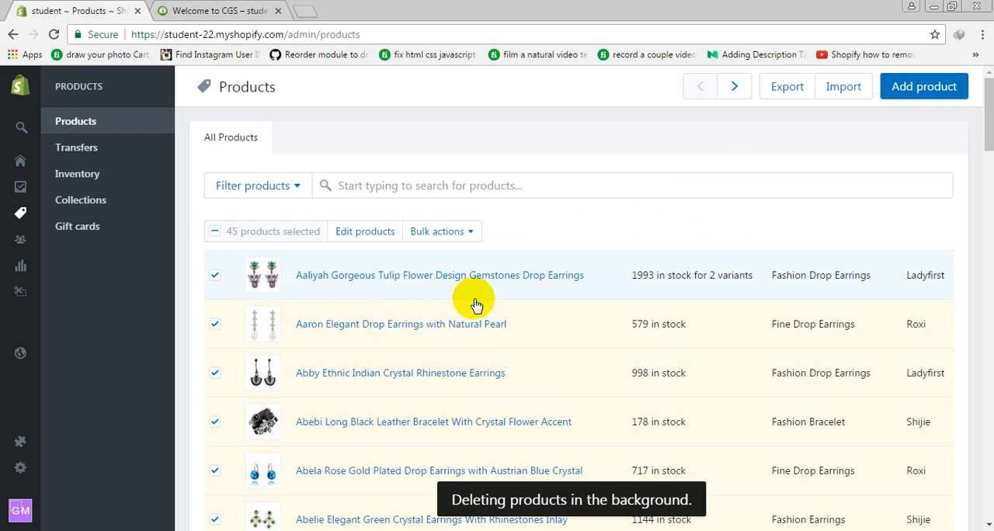
# Bulk-delete the products still selected in the list beginning with Aaliyah Gorgeous Tulip Flower Design Gemstones Drop Earrings
pyautogui.click(437, 231)
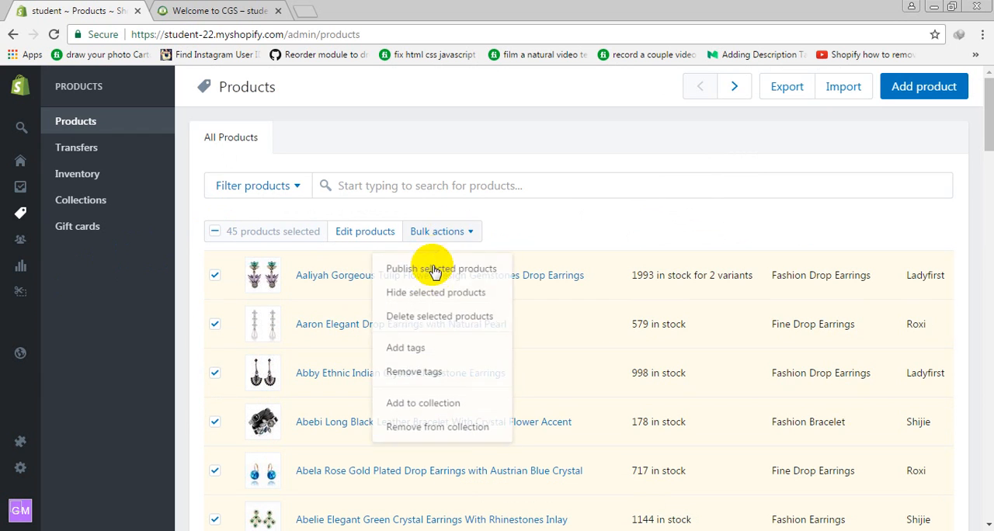
pyautogui.click(459, 318)
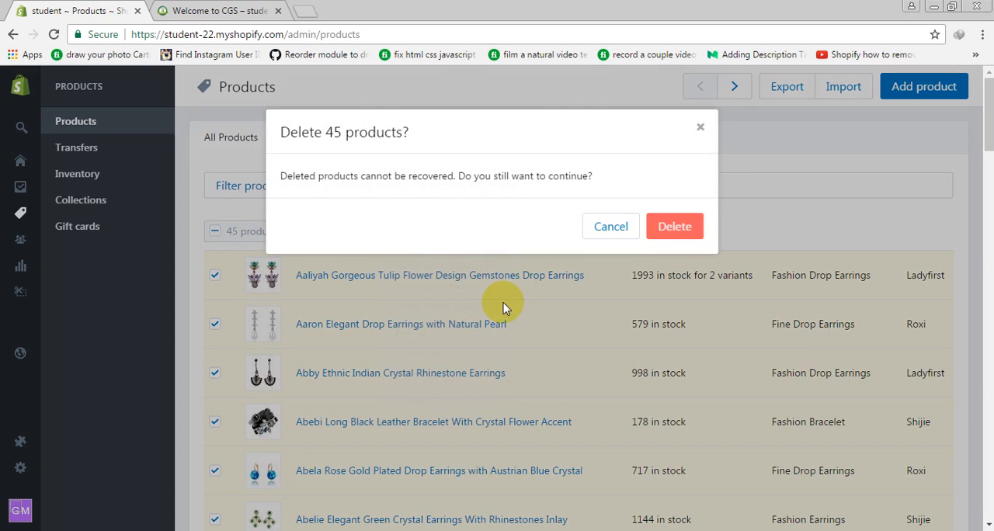
pyautogui.click(660, 238)
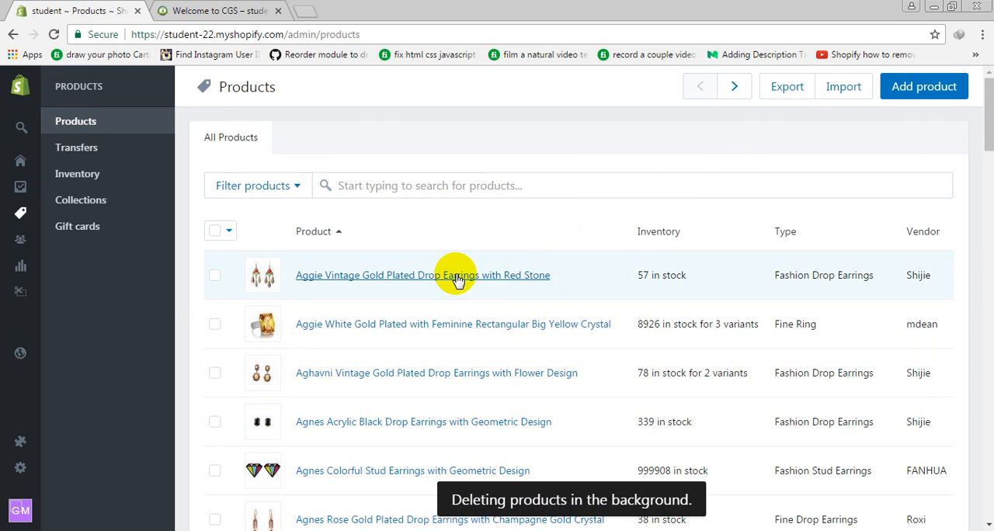
# Select every product on the page beginning with Aggie Vintage Gold Plated Drop Earrings with Red Stone and bulk-delete them
pyautogui.click(215, 232)
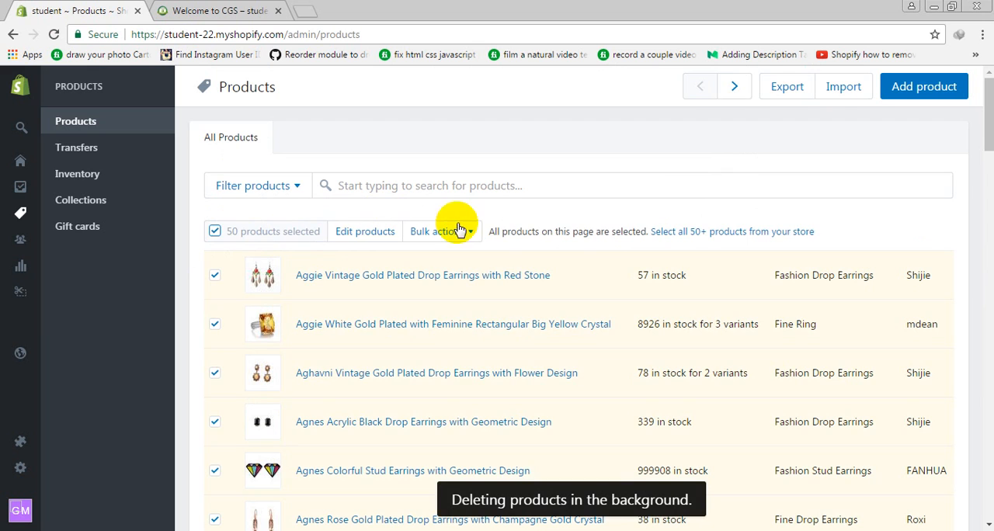
pyautogui.click(466, 231)
pyautogui.click(475, 327)
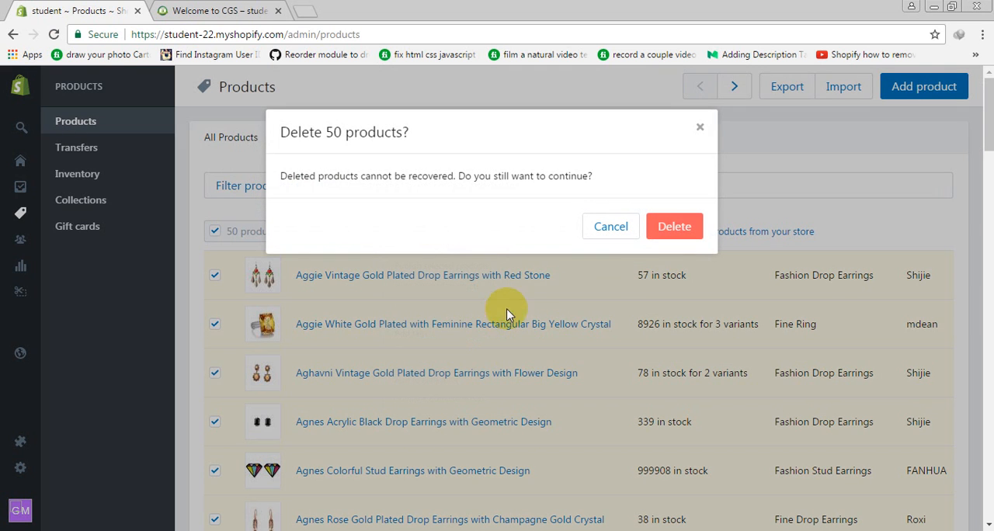
pyautogui.click(666, 227)
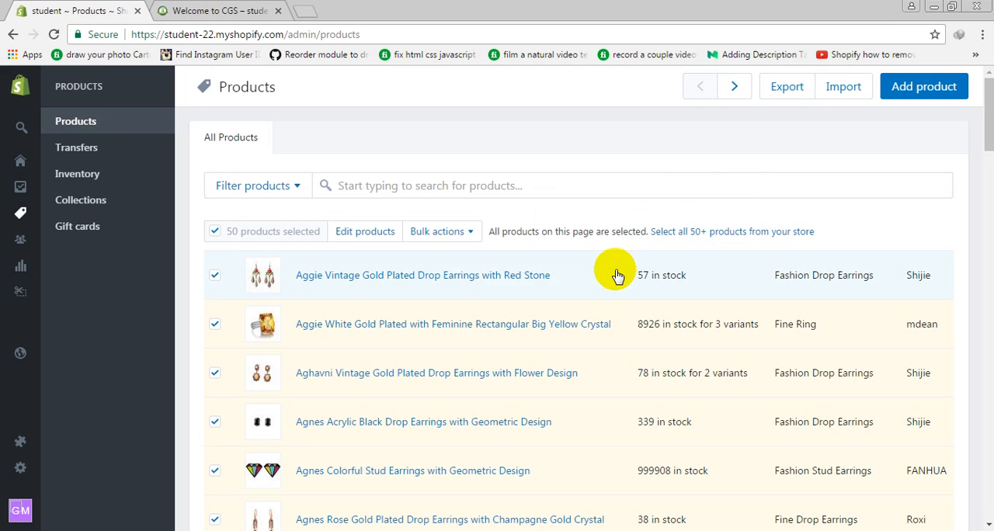
# Bulk-delete the products still selected in the list beginning with Aggie Vintage Gold Plated Drop Earrings
pyautogui.scroll(-12, 325, 307)
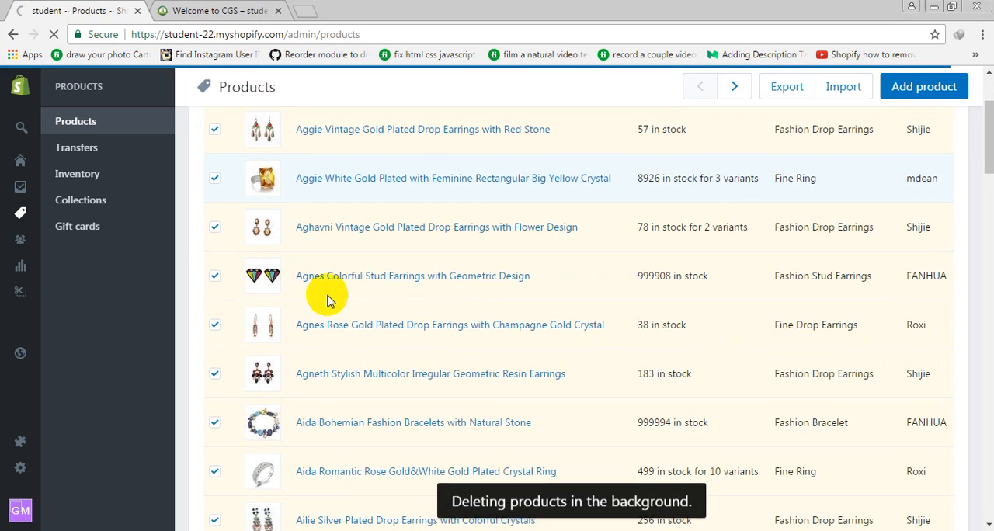
pyautogui.scroll(-5, 324, 307)
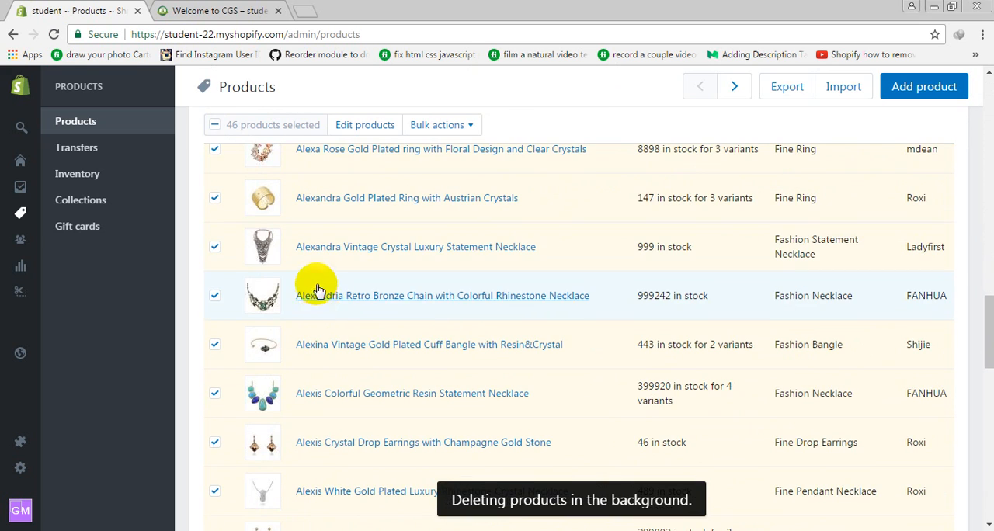
pyautogui.click(481, 134)
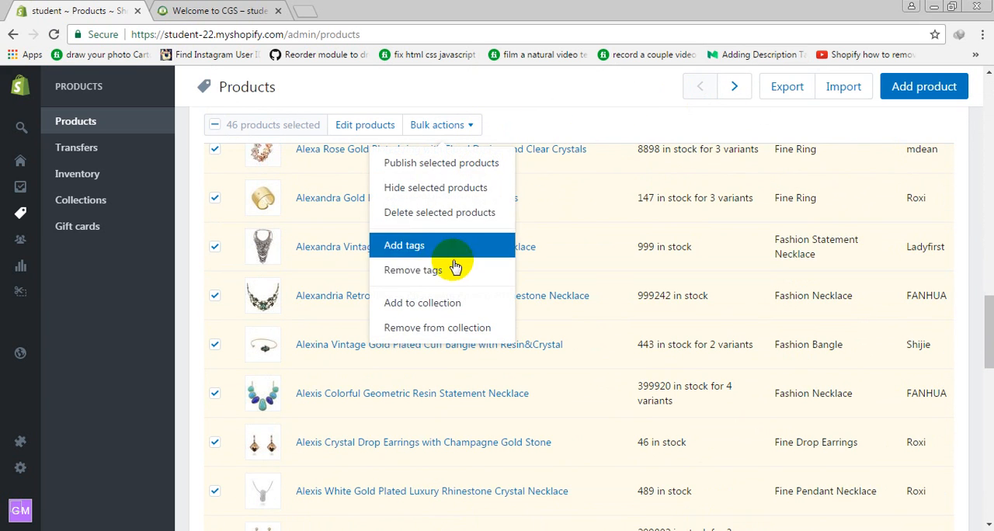
pyautogui.click(490, 213)
pyautogui.click(660, 227)
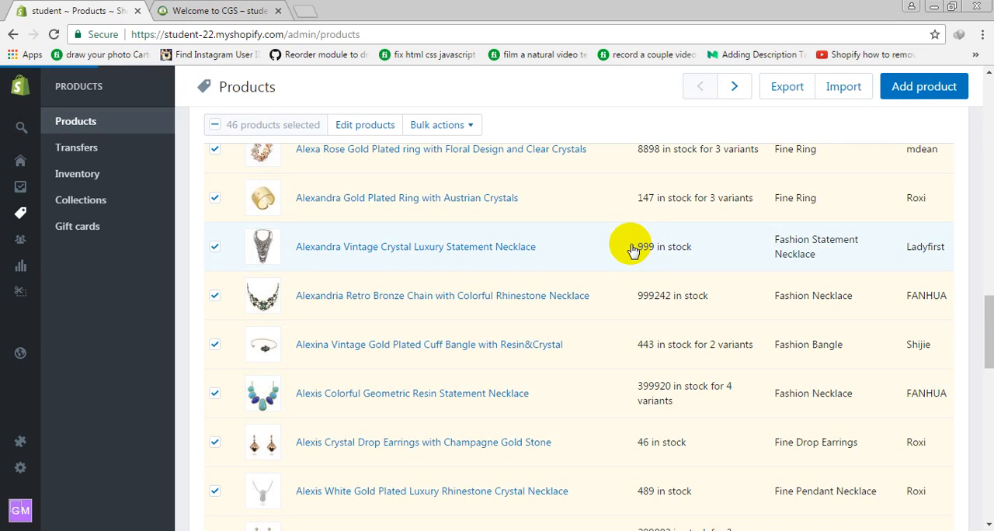
# Select every product on the page beginning with Alivia Rose Gold Plated Drop Earrings with Navy Blue Crystal and bulk-delete them
pyautogui.scroll(15, 613, 253)
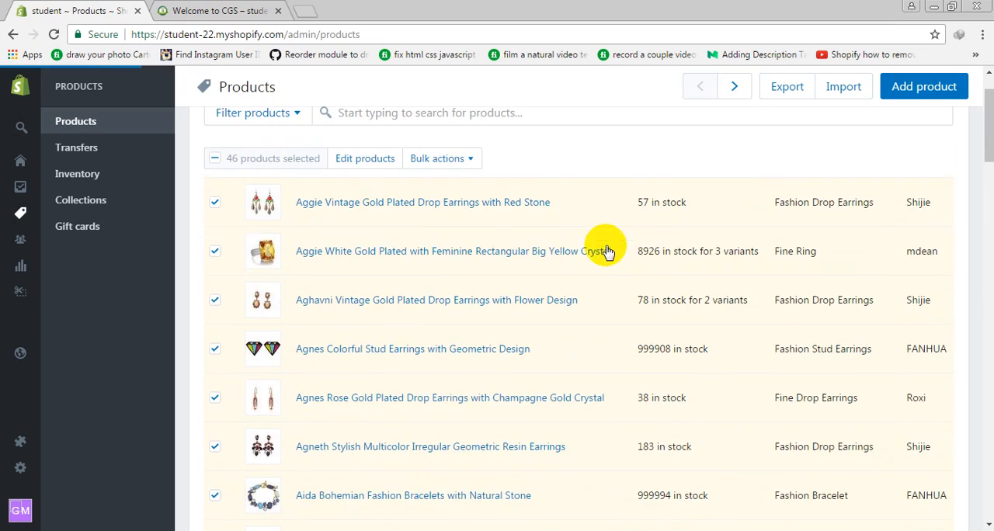
pyautogui.scroll(-5, 476, 315)
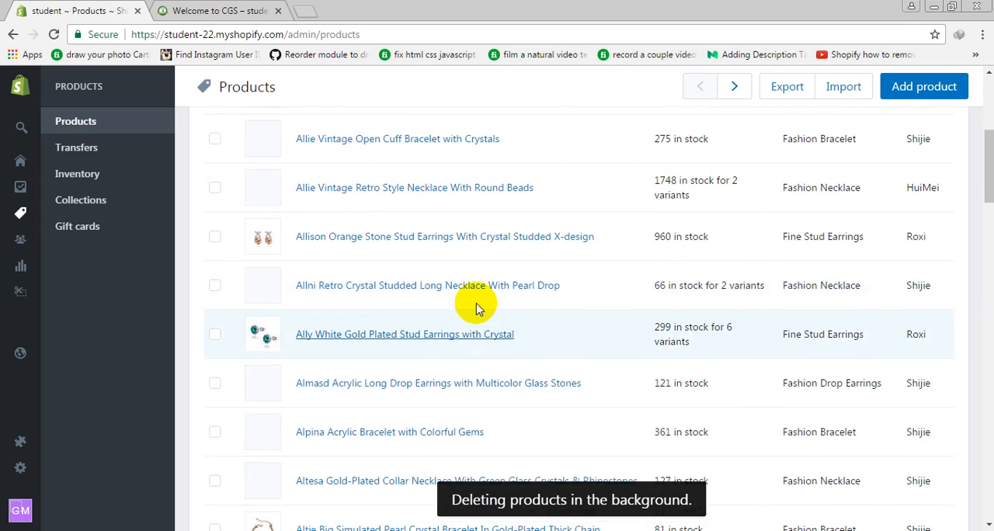
pyautogui.scroll(5, 476, 306)
pyautogui.click(214, 231)
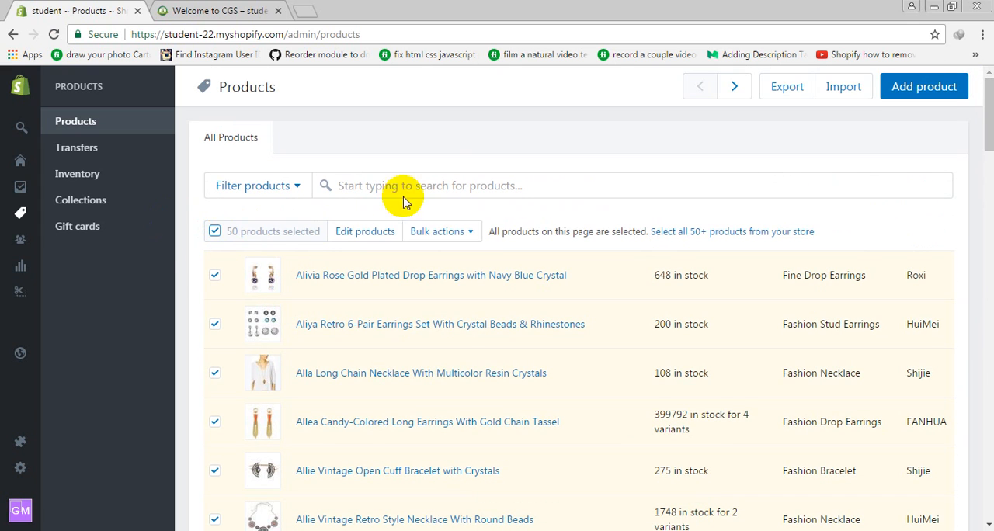
pyautogui.click(437, 231)
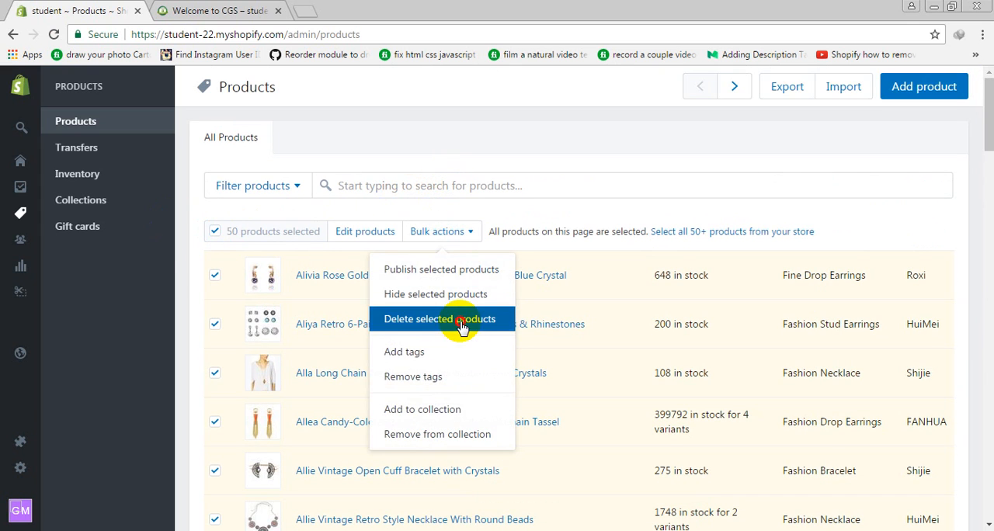
pyautogui.click(462, 324)
pyautogui.click(656, 233)
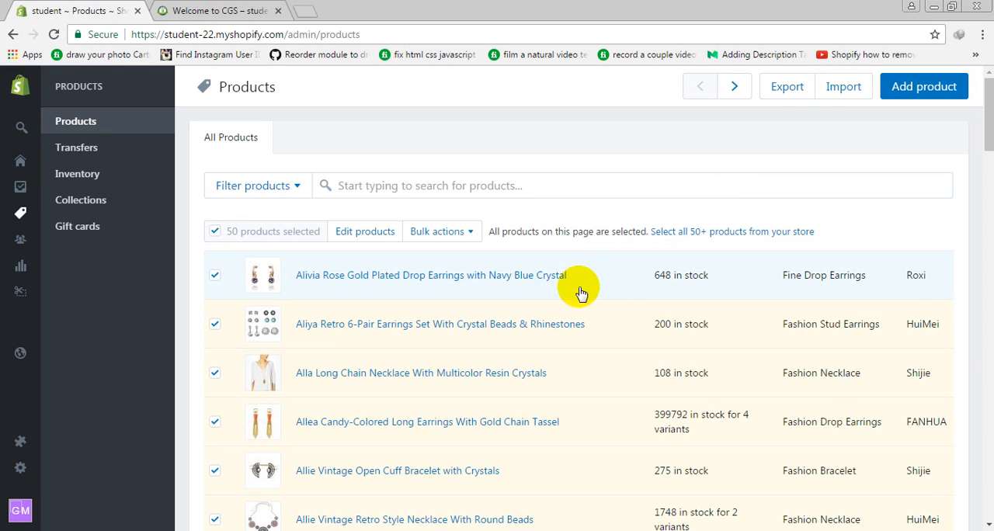
# Bulk-delete the products still selected in the list beginning with Alivia Rose Gold Plated Drop Earrings
pyautogui.click(472, 227)
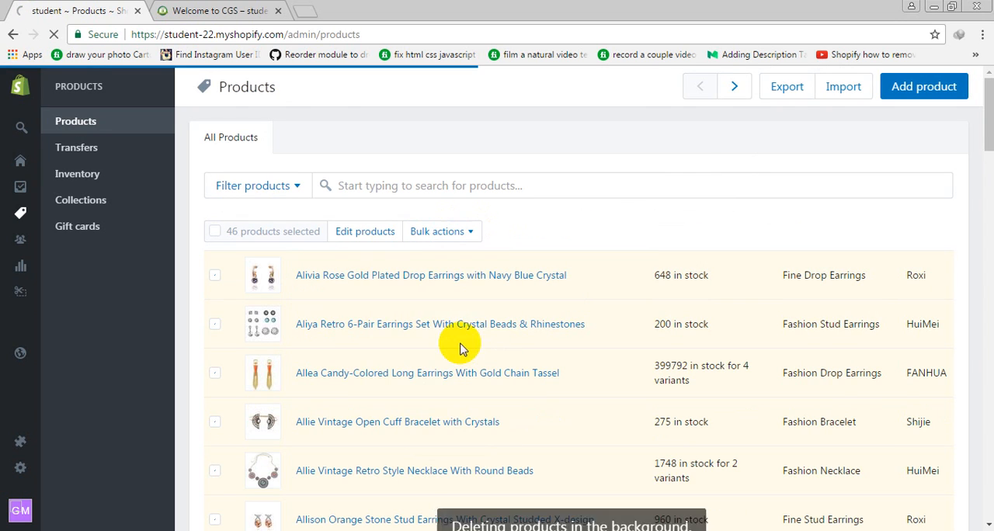
pyautogui.click(454, 237)
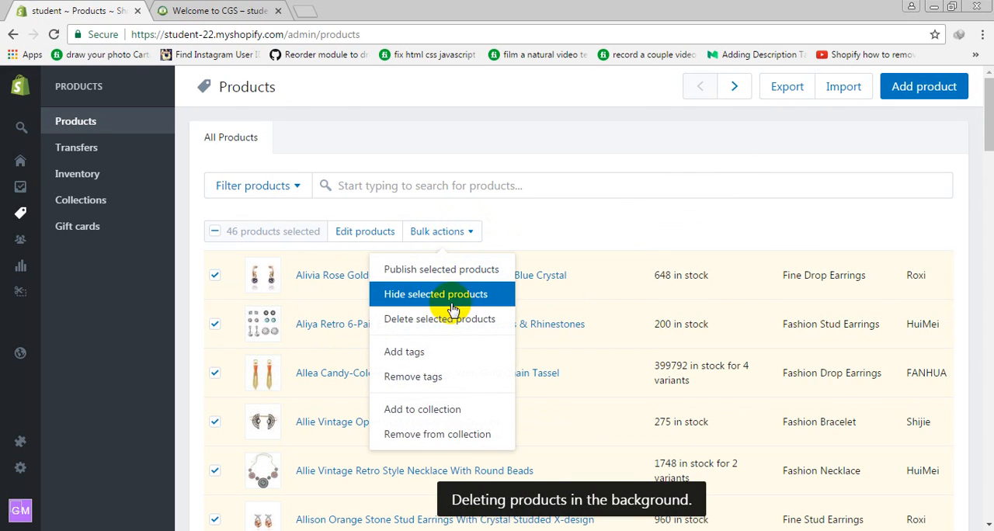
pyautogui.click(447, 317)
pyautogui.click(676, 227)
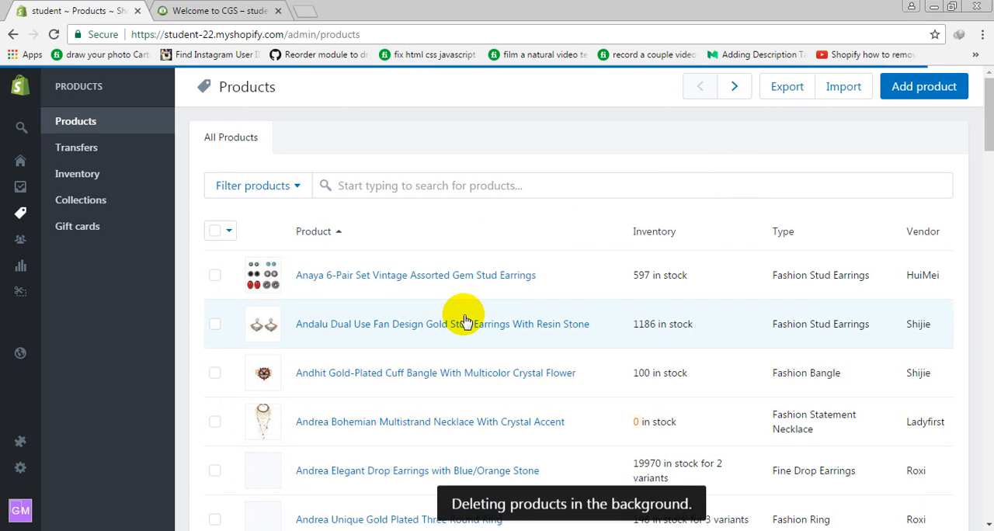
# Select every product on the page beginning with Anaya 6-Pair Set Vintage Assorted Gem Stud Earrings and bulk-delete them
pyautogui.click(216, 230)
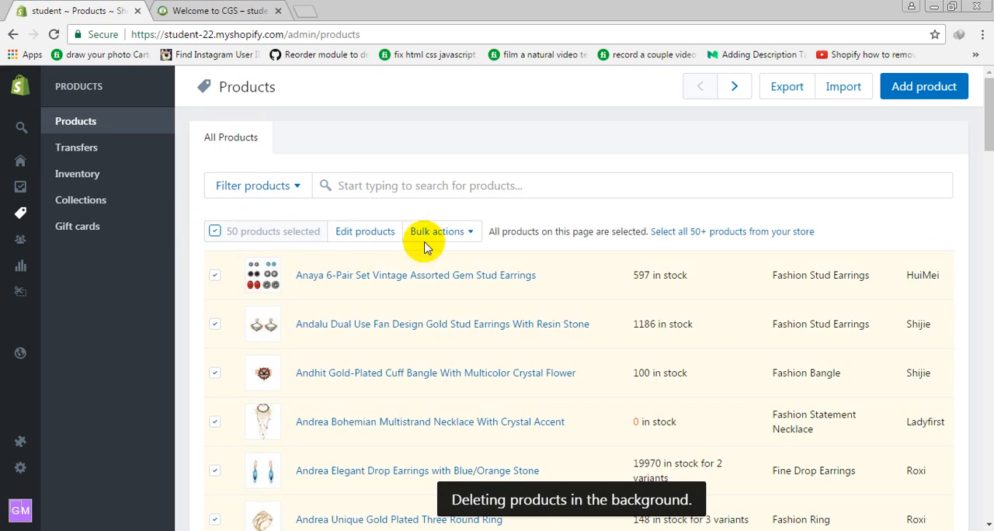
pyautogui.click(450, 230)
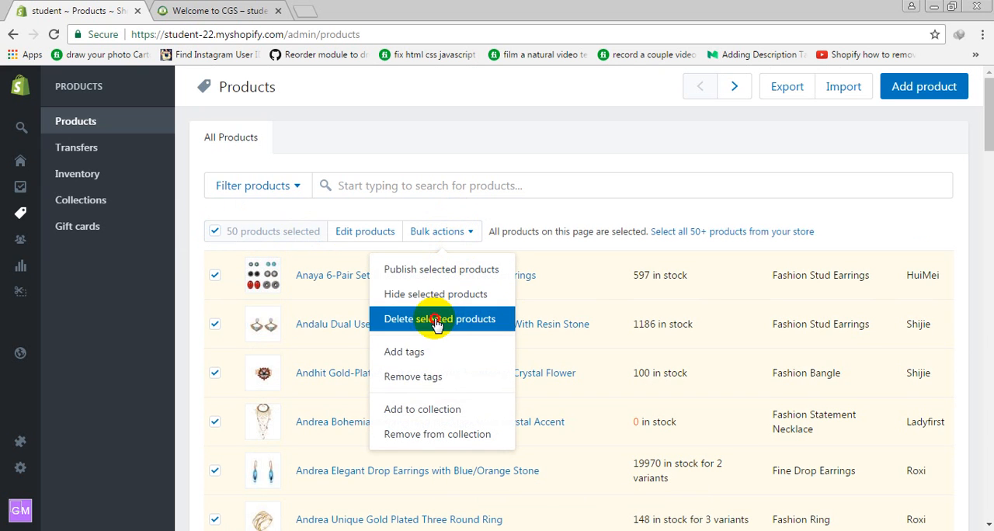
pyautogui.click(466, 318)
pyautogui.click(647, 233)
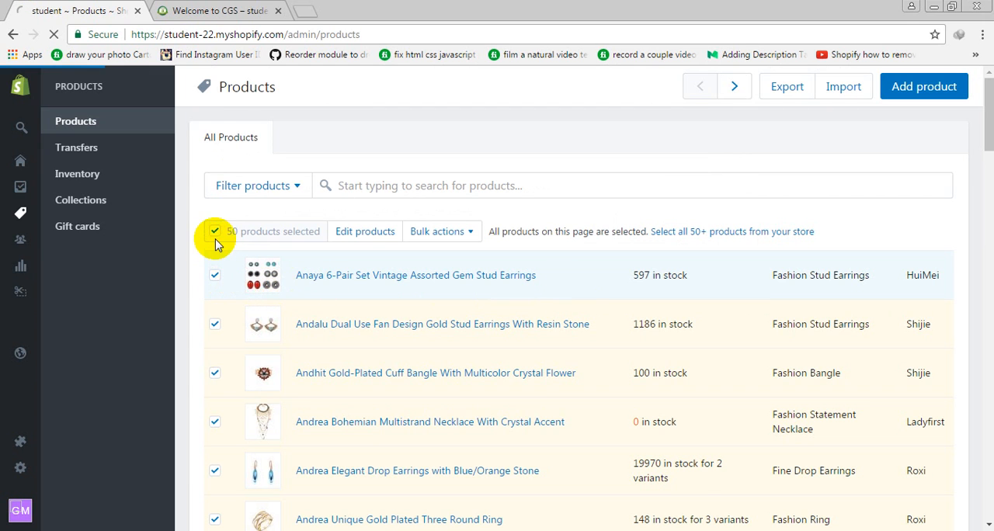
# Bulk-delete the products still selected in the list beginning with Anaya 6-Pair Set Vintage Assorted Gem Stud Earrings
pyautogui.click(423, 233)
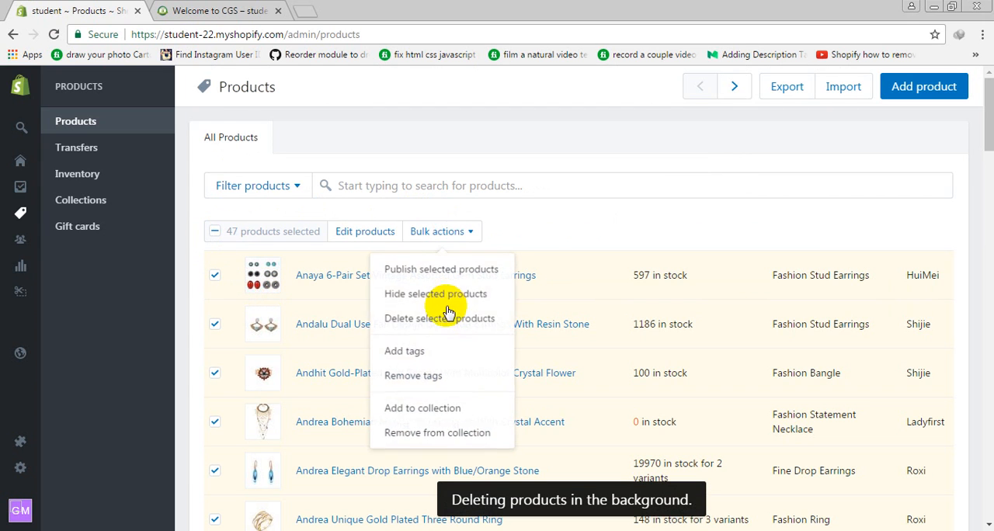
pyautogui.click(441, 318)
pyautogui.click(666, 228)
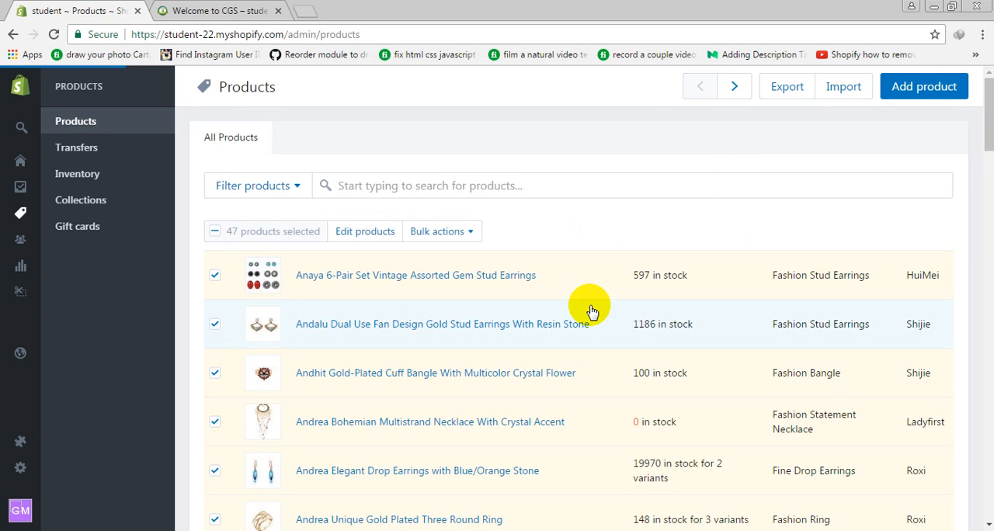
# Export the current page of products as CSV for Excel, Numbers, or other spreadsheet programs, and download products_export.zip to the Desktop
pyautogui.scroll(-5, 546, 281)
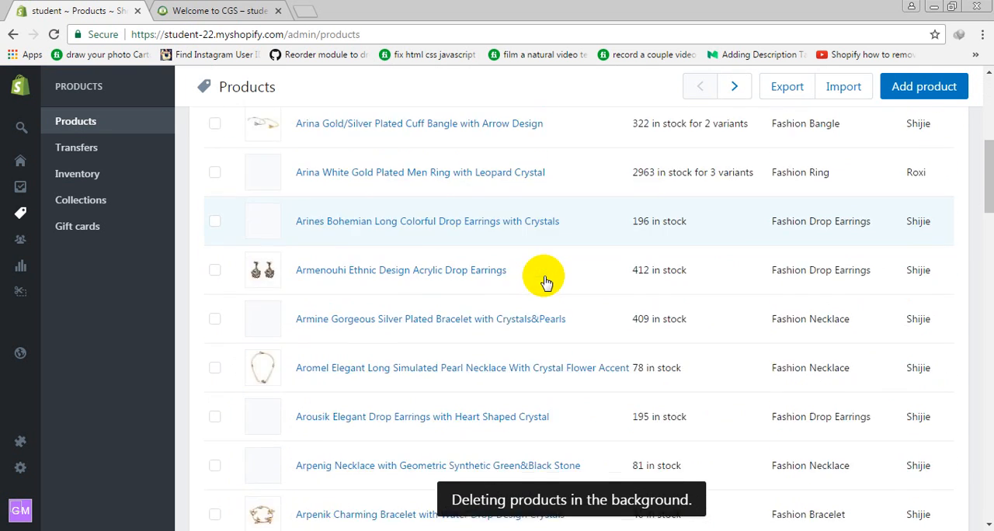
pyautogui.scroll(-20, 546, 281)
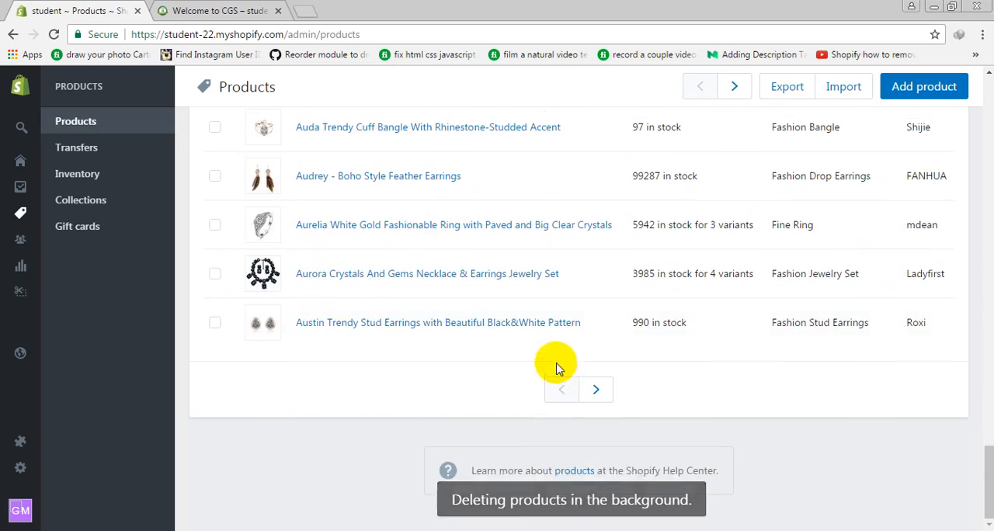
pyautogui.scroll(8, 808, 231)
pyautogui.scroll(8, 804, 234)
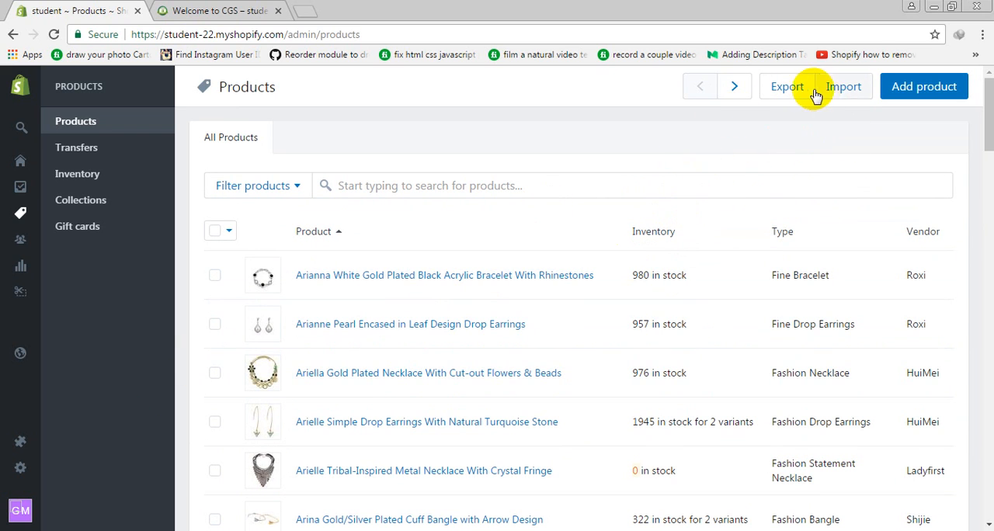
pyautogui.click(785, 88)
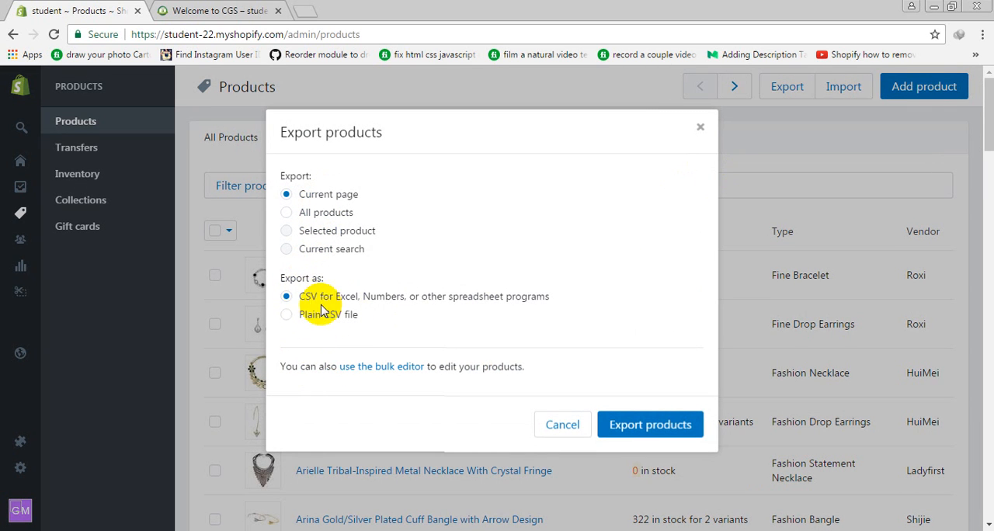
pyautogui.click(321, 215)
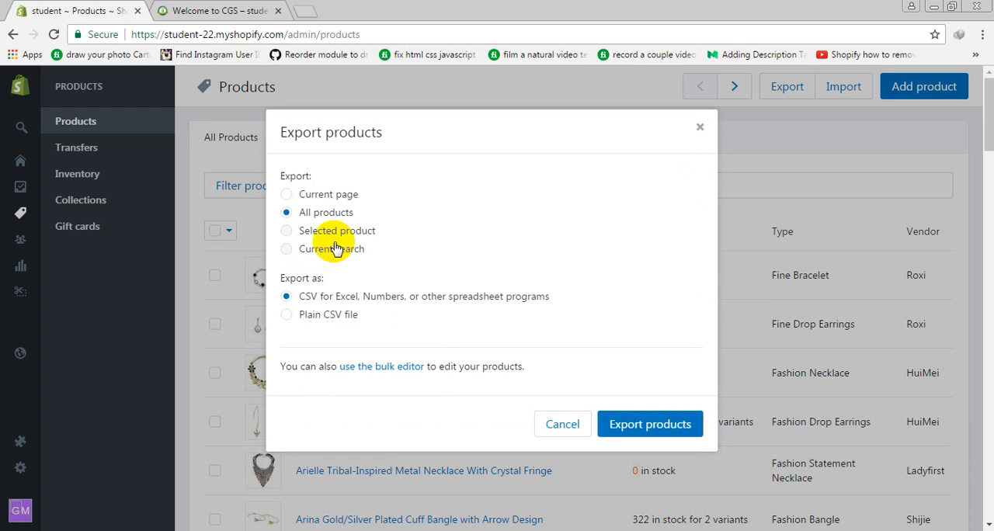
pyautogui.click(336, 247)
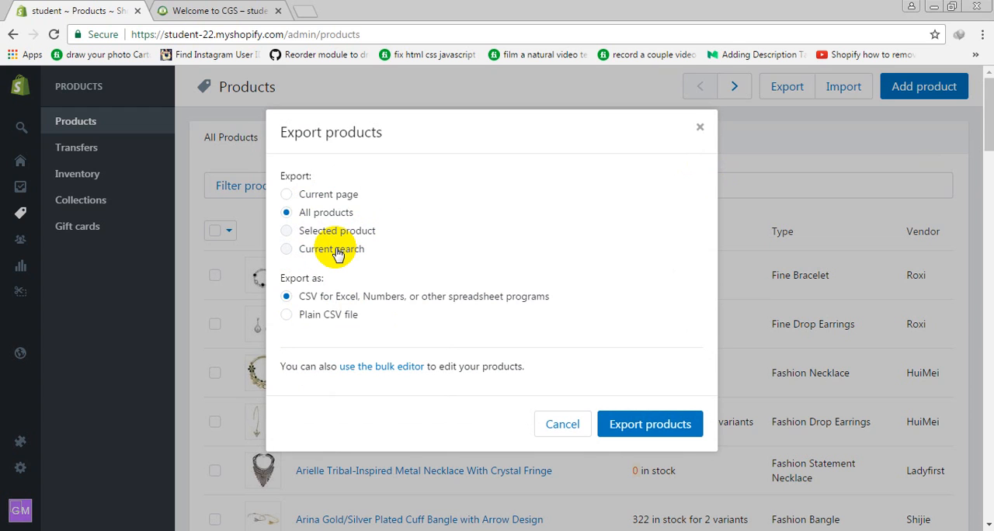
pyautogui.click(341, 200)
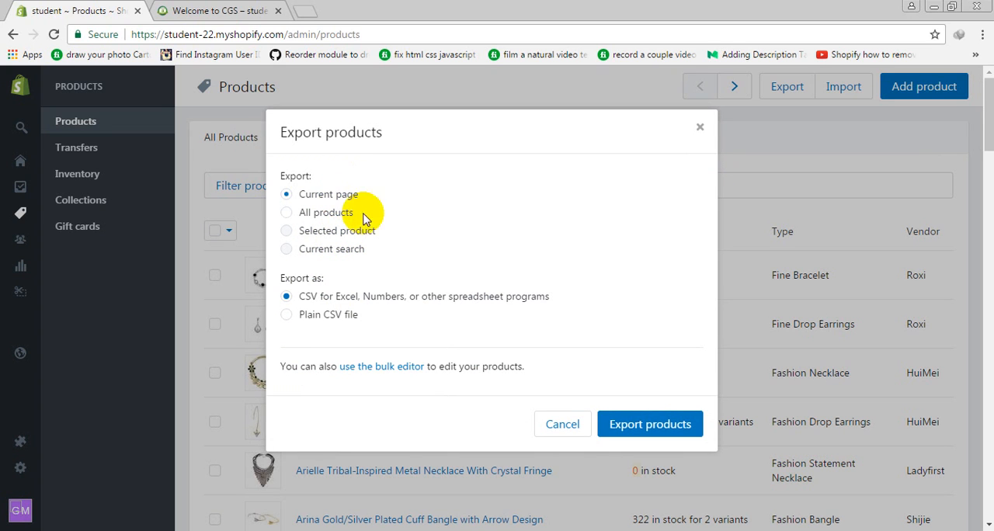
pyautogui.click(621, 431)
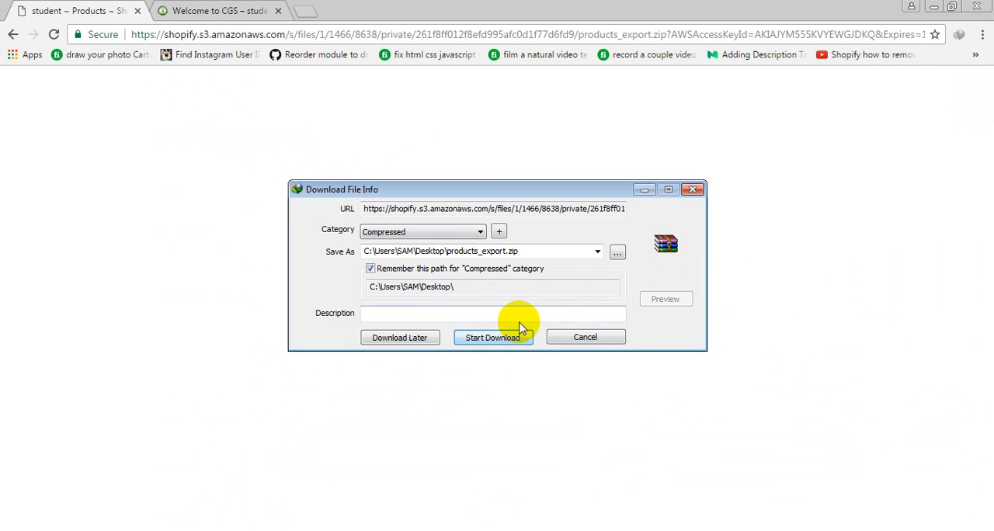
pyautogui.click(497, 337)
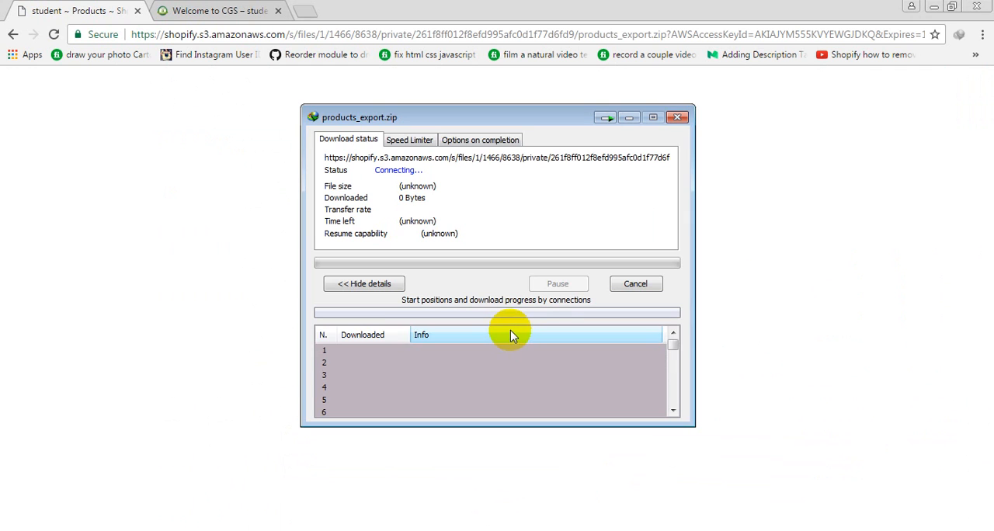
# Return to the store admin, open products_export.csv from the downloaded archive in Excel, and dismiss the document recovery list
pyautogui.click(11, 34)
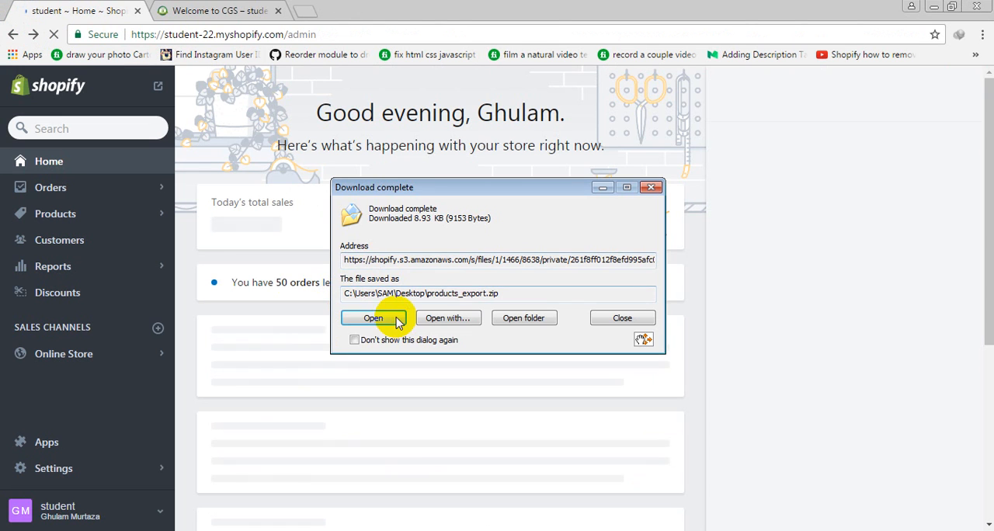
pyautogui.click(392, 320)
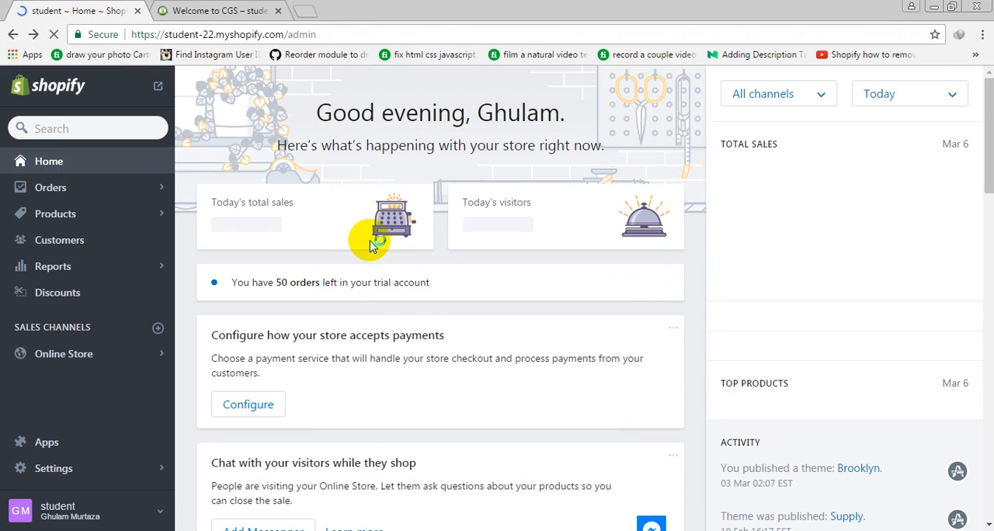
pyautogui.click(186, 273)
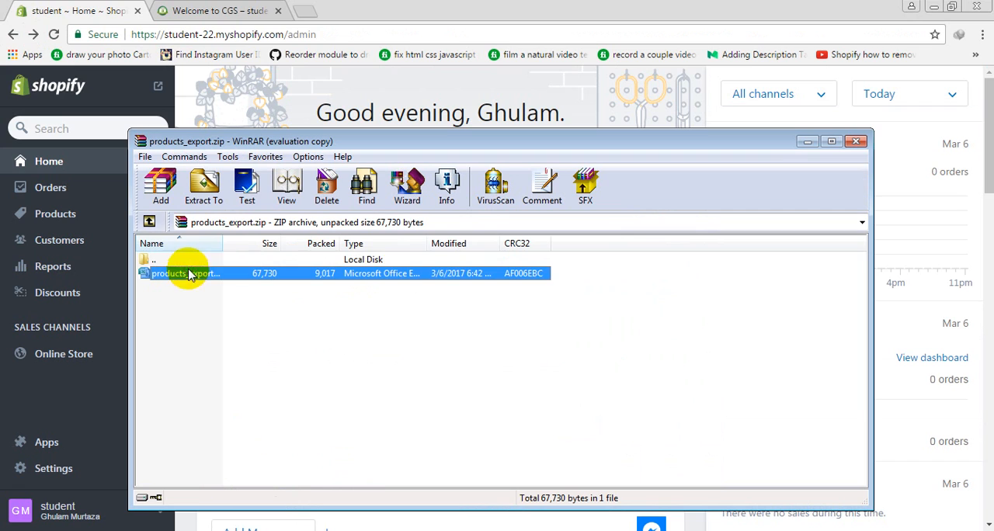
pyautogui.doubleClick(256, 279)
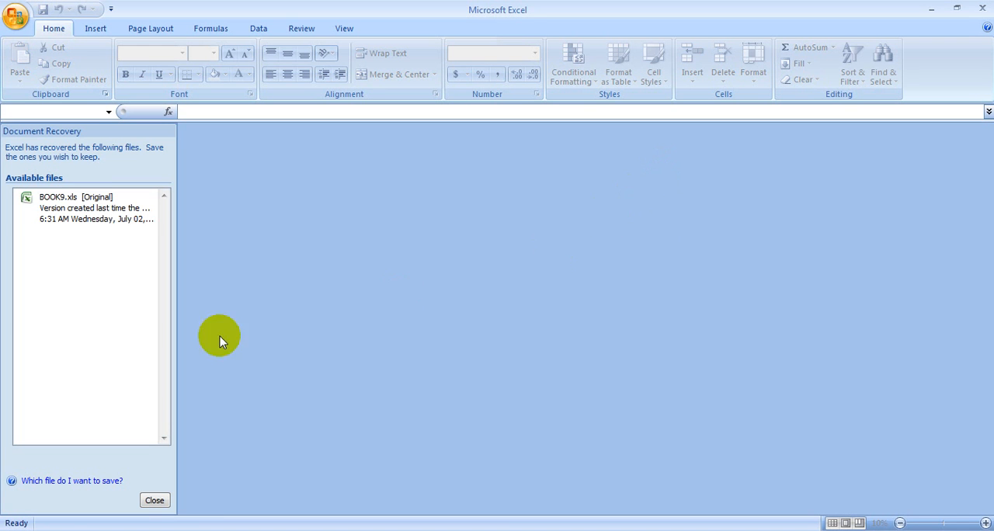
pyautogui.click(155, 500)
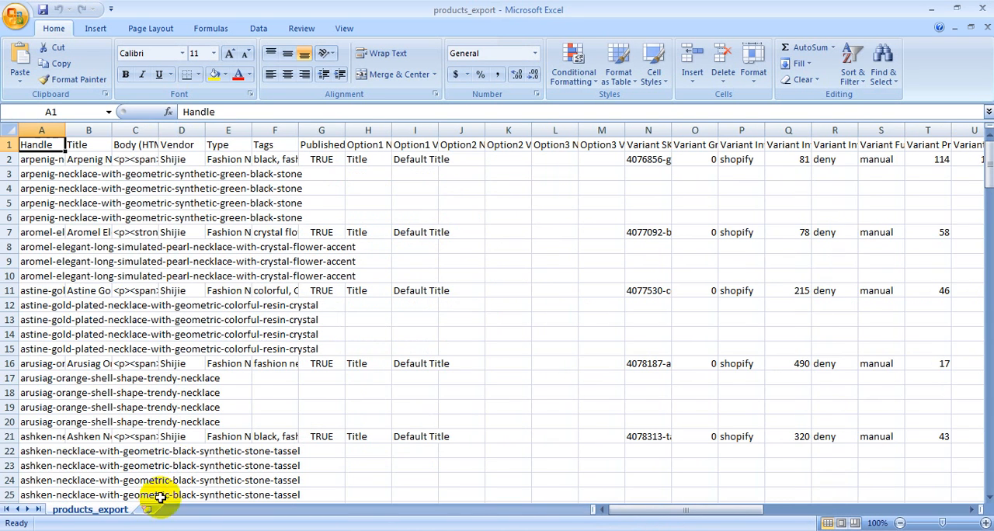
# Examine the exported header row and the Handle to Published columns, and widen the Image Src column to read its full URLs
pyautogui.click(287, 265)
pyautogui.moveTo(46, 147); pyautogui.dragTo(873, 138)
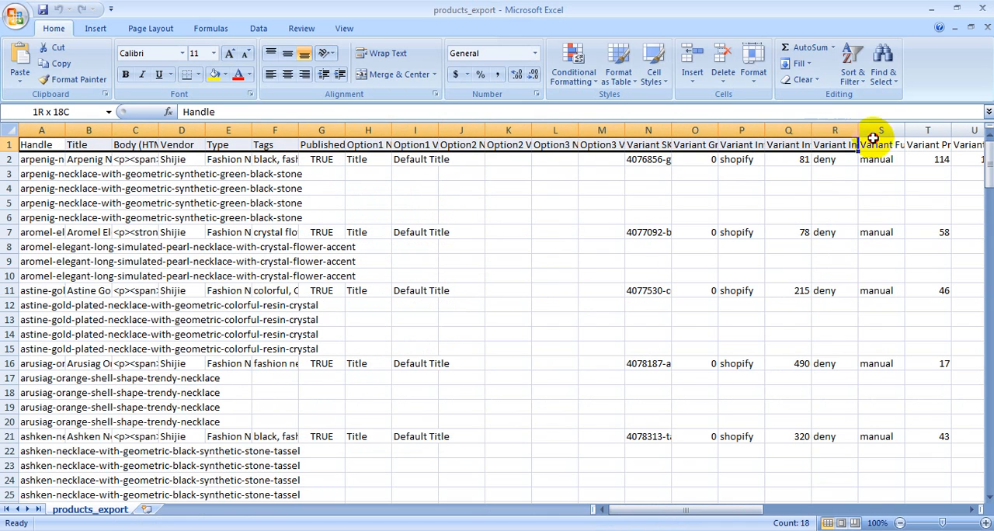
pyautogui.click(432, 202)
pyautogui.moveTo(24, 140); pyautogui.dragTo(10, 336)
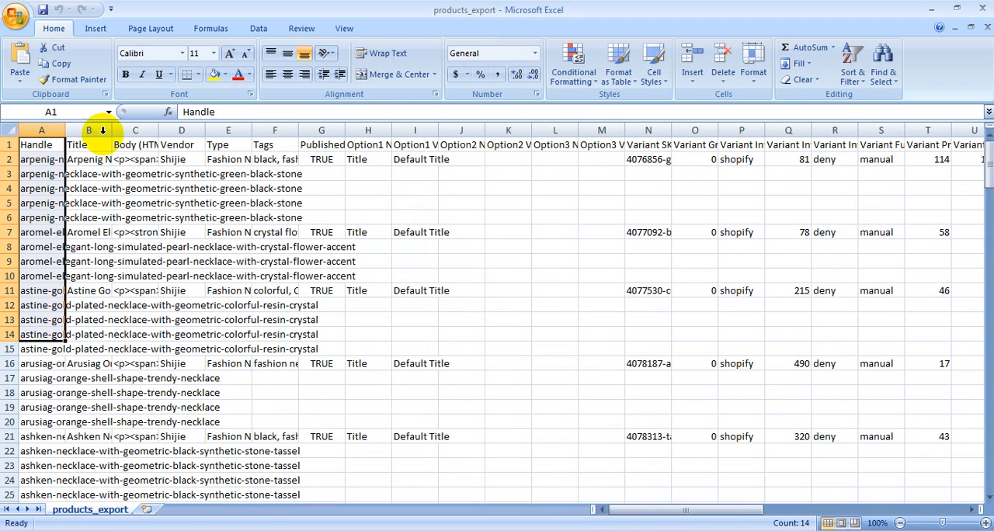
pyautogui.moveTo(94, 146); pyautogui.dragTo(94, 408)
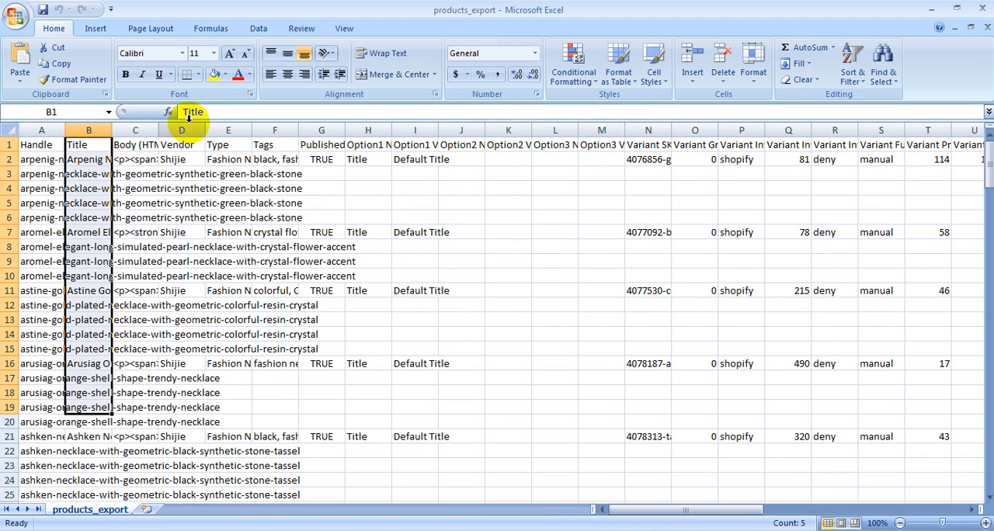
pyautogui.moveTo(138, 145); pyautogui.dragTo(87, 435)
pyautogui.moveTo(180, 145); pyautogui.dragTo(179, 272)
pyautogui.moveTo(228, 144); pyautogui.dragTo(183, 458)
pyautogui.moveTo(271, 146); pyautogui.dragTo(269, 330)
pyautogui.click(322, 130)
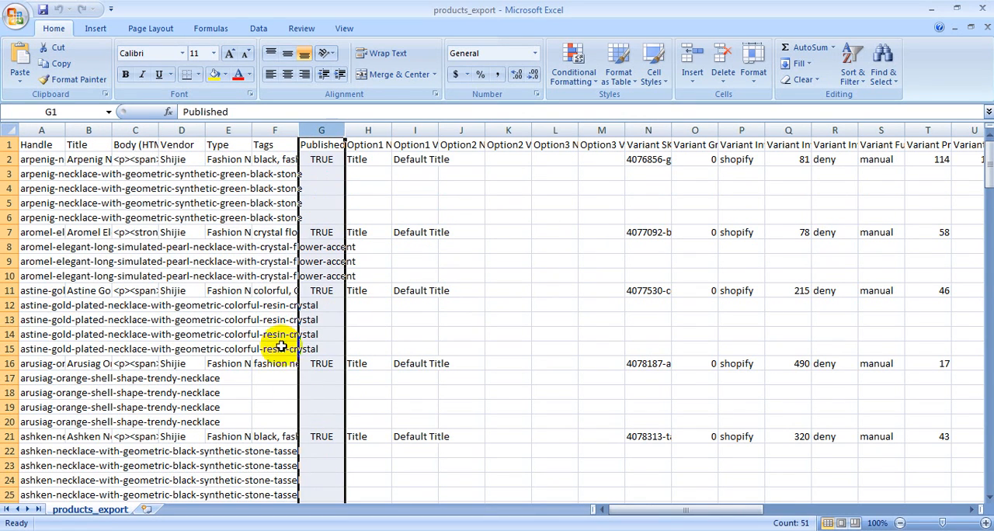
pyautogui.moveTo(662, 513); pyautogui.dragTo(777, 497)
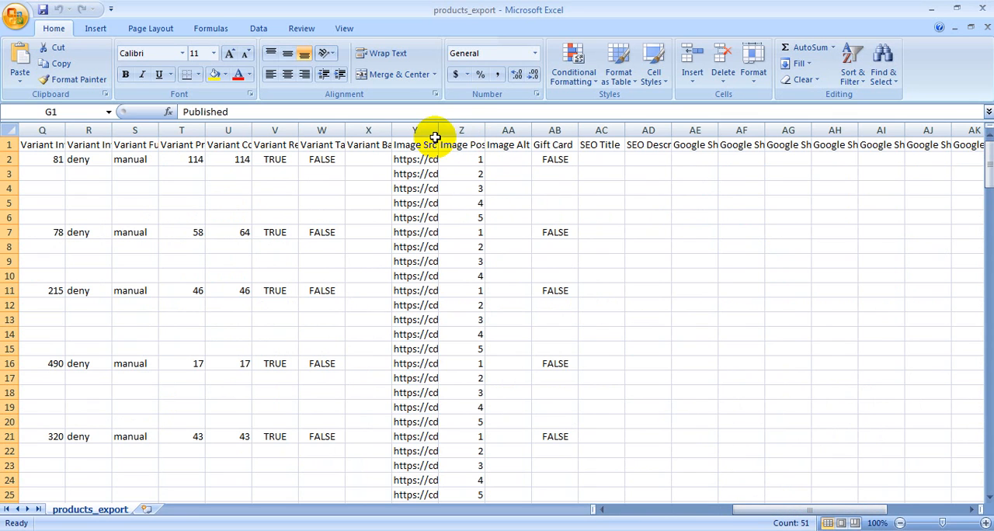
pyautogui.moveTo(439, 130); pyautogui.dragTo(903, 159)
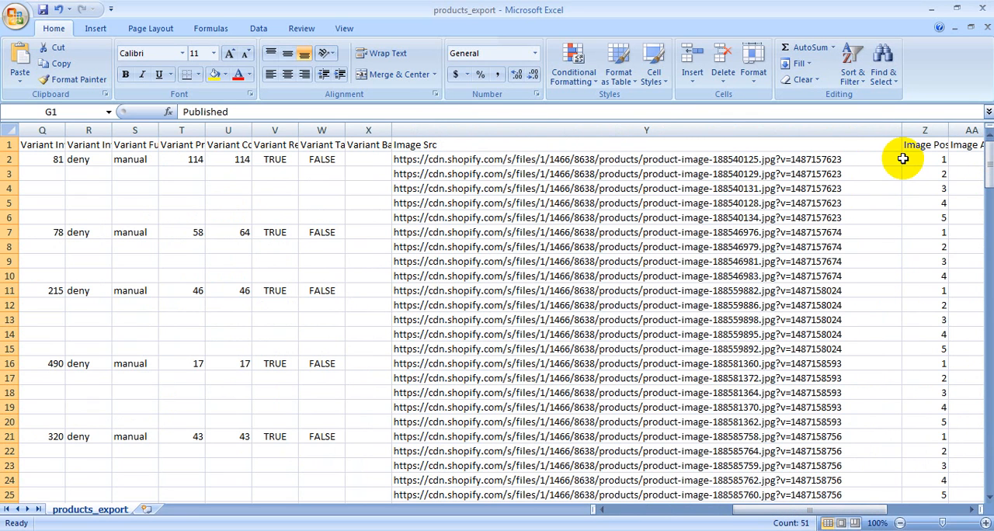
# Close the spreadsheet without saving, close the archive window, and return to the store's Products page
pyautogui.click(977, 16)
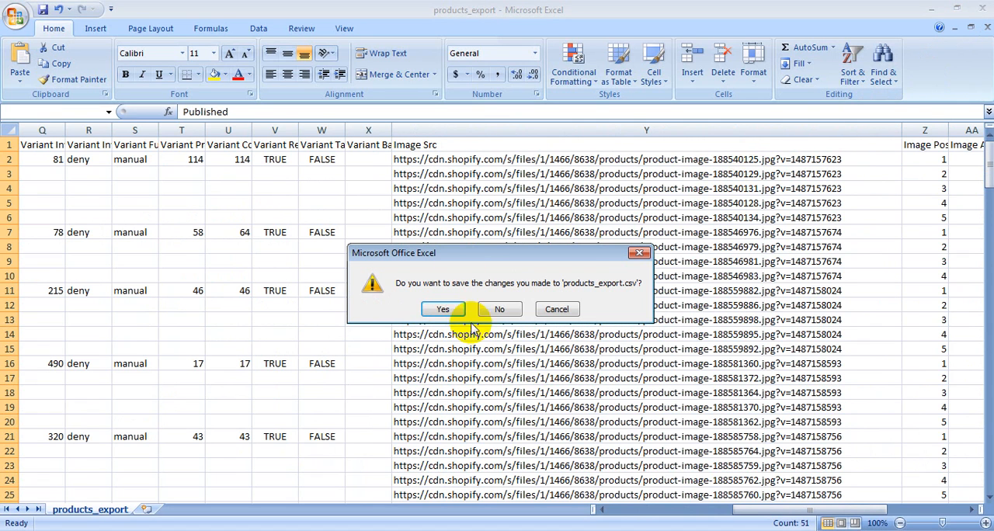
pyautogui.click(501, 310)
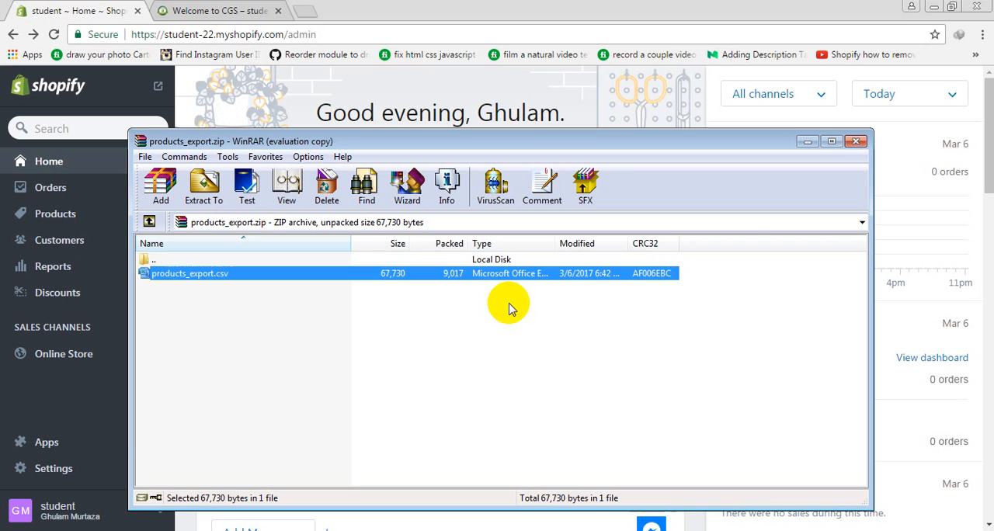
pyautogui.click(849, 146)
pyautogui.click(55, 214)
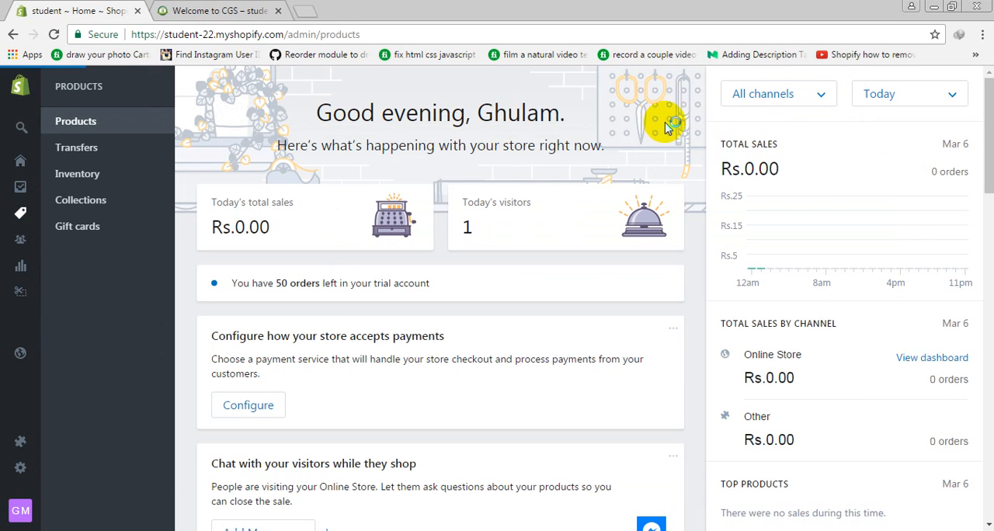
pyautogui.click(854, 90)
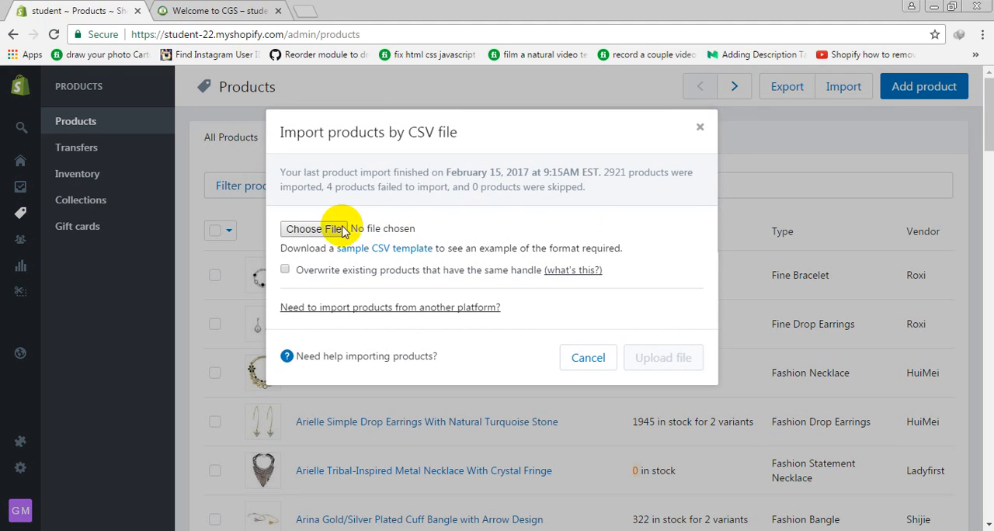
pyautogui.click(311, 229)
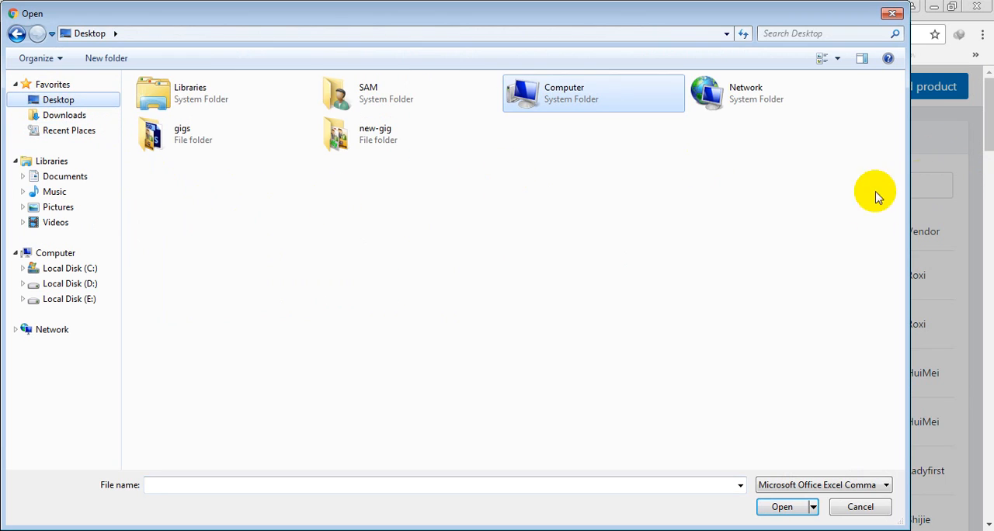
pyautogui.click(870, 505)
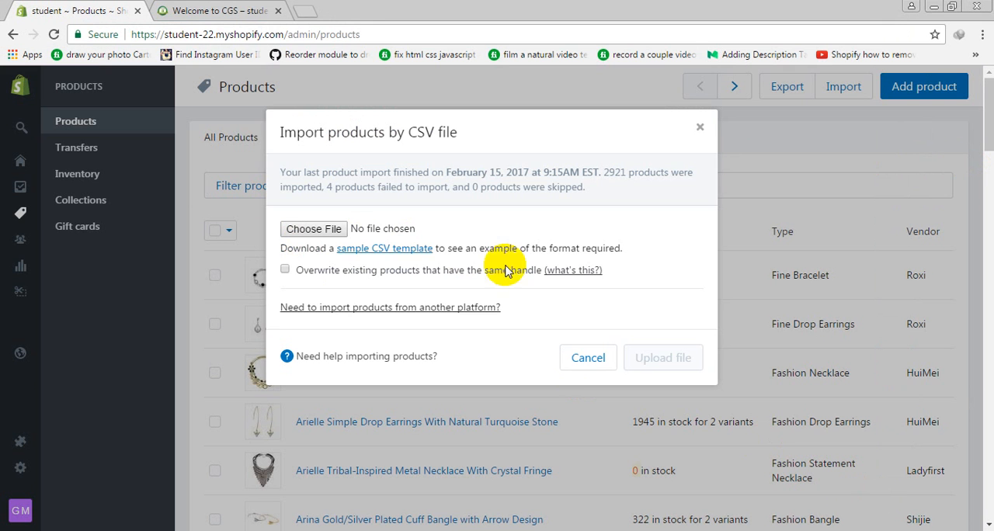
pyautogui.click(578, 364)
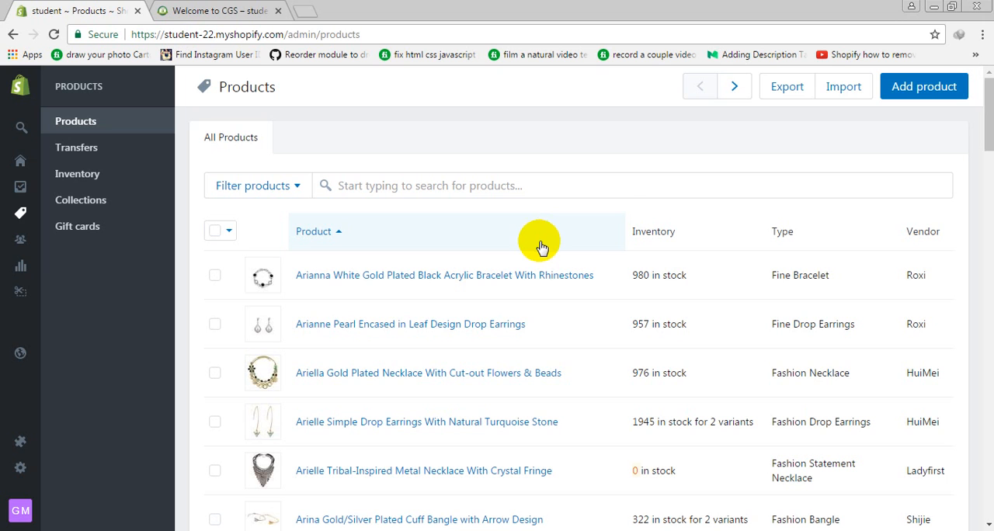
pyautogui.click(844, 87)
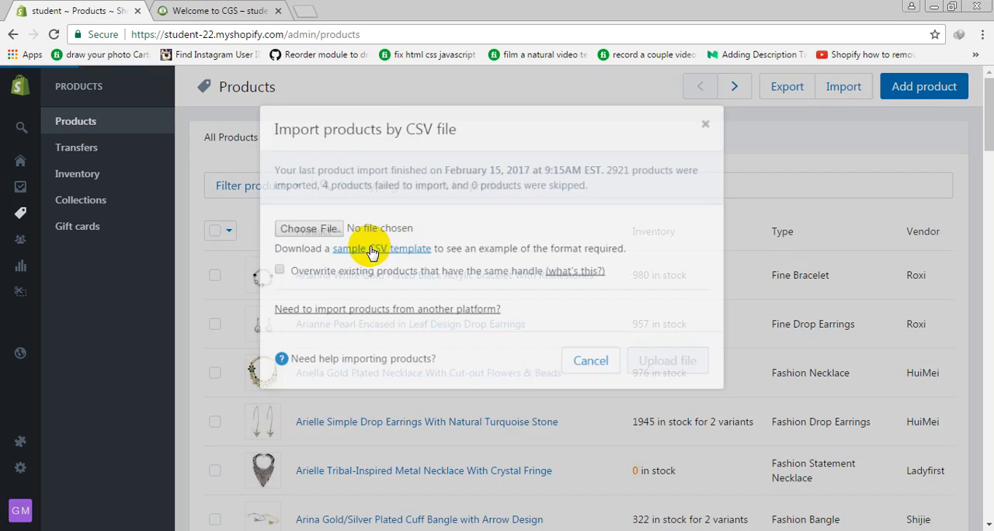
pyautogui.click(305, 229)
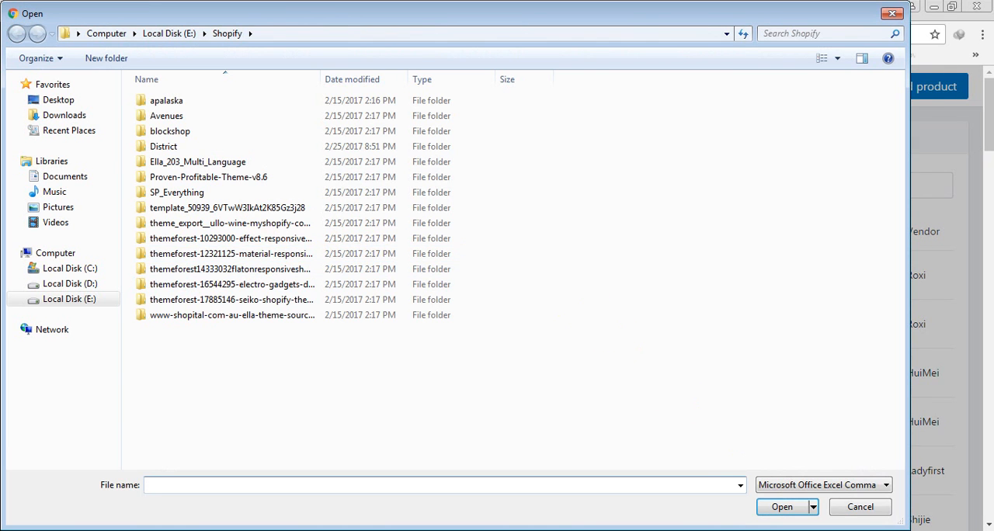
pyautogui.click(854, 509)
pyautogui.click(566, 363)
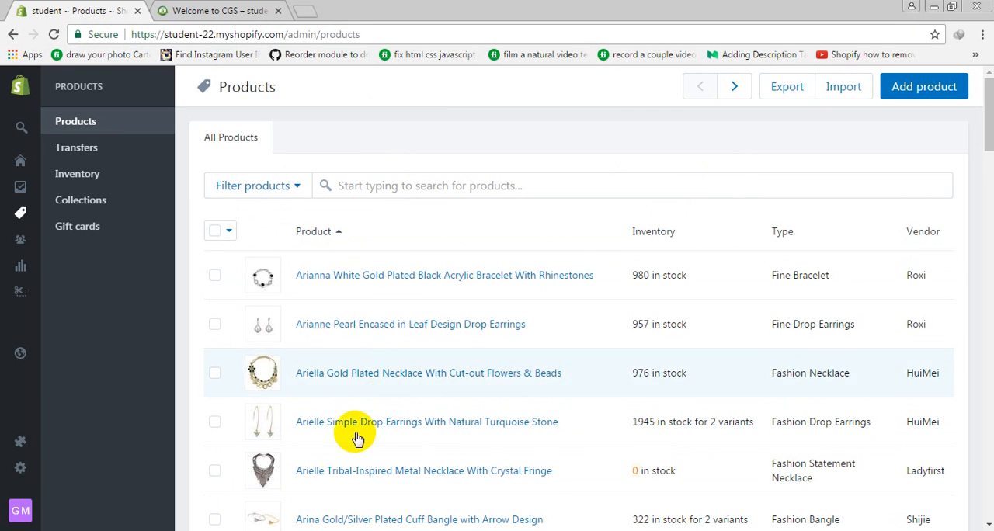
# Start adding a new product and title it "My First Product"
pyautogui.scroll(-20, 438, 326)
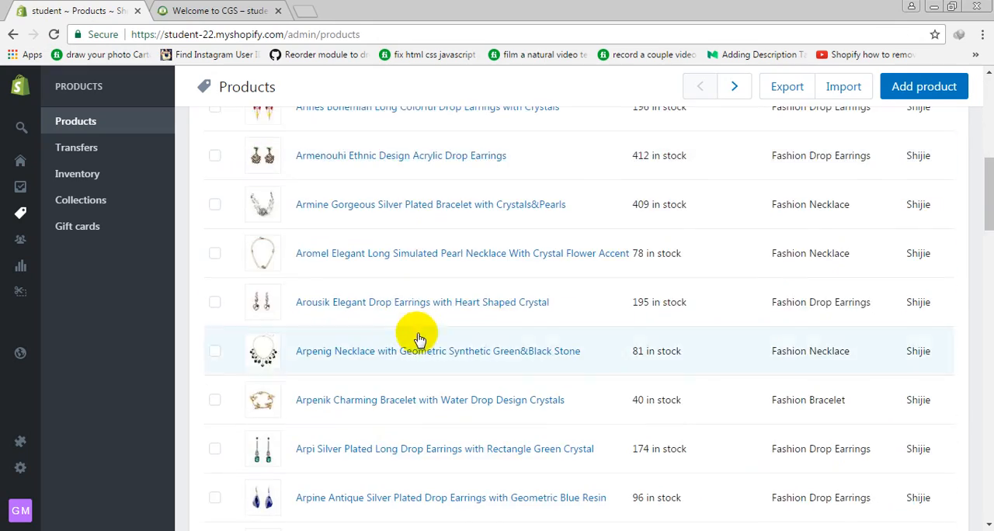
pyautogui.scroll(20, 412, 321)
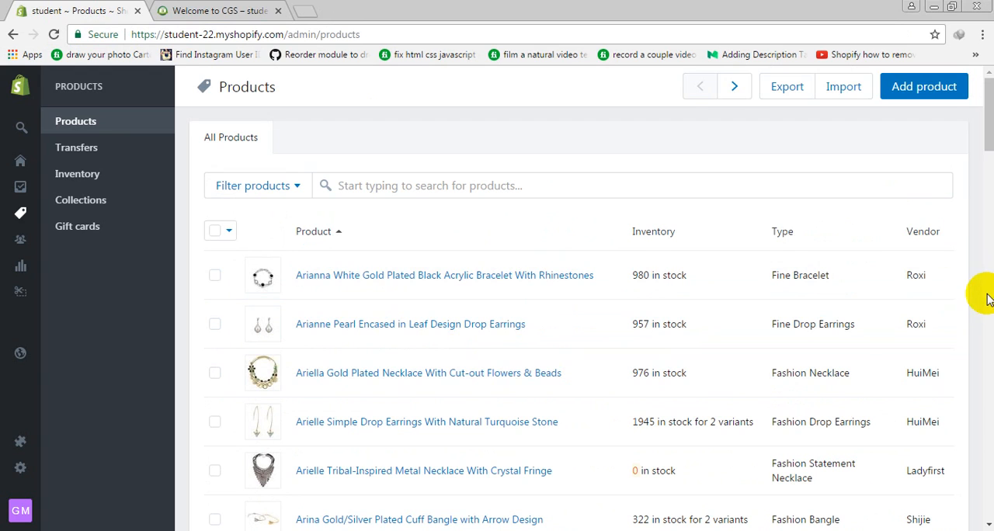
pyautogui.click(928, 89)
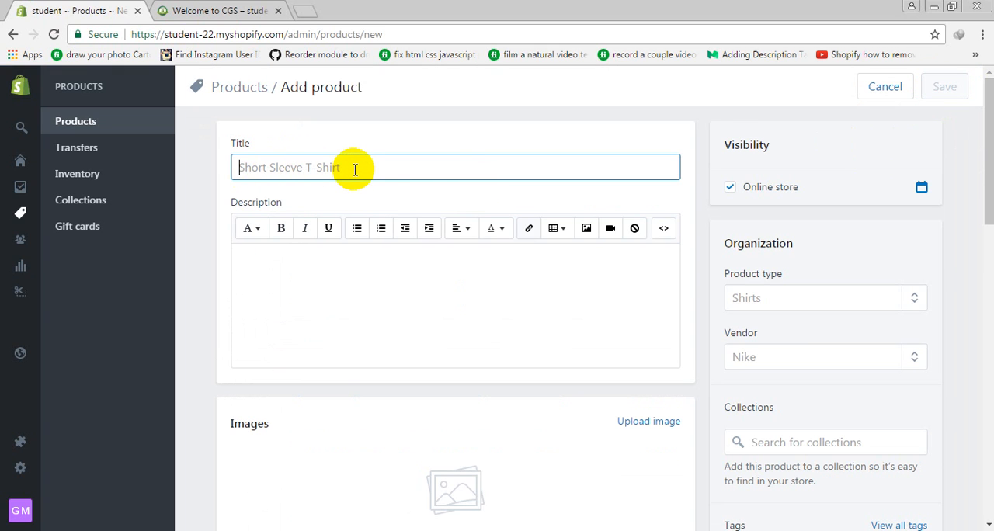
pyautogui.write('My First Prod')
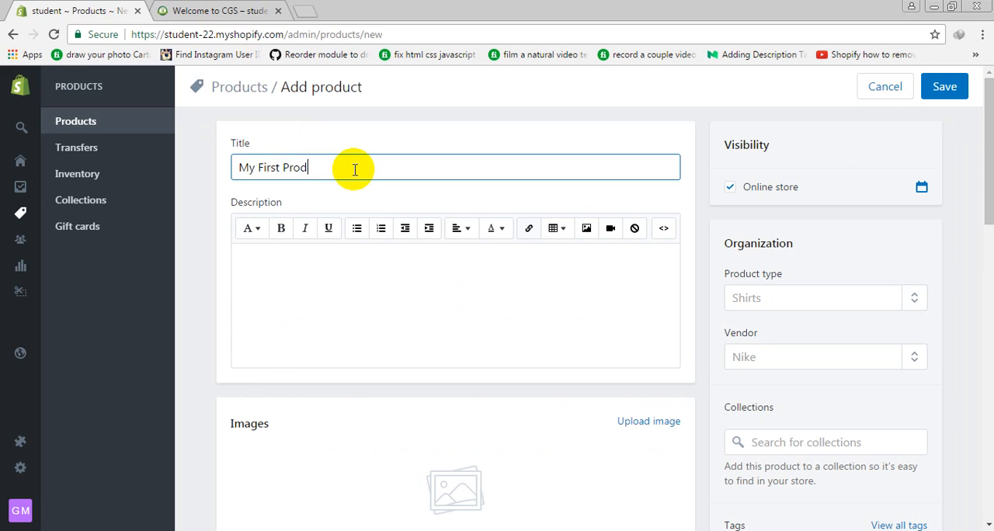
pyautogui.write('uct')
# Fill the product description with the sentence "This is product description." repeated over several lines
pyautogui.click(347, 336)
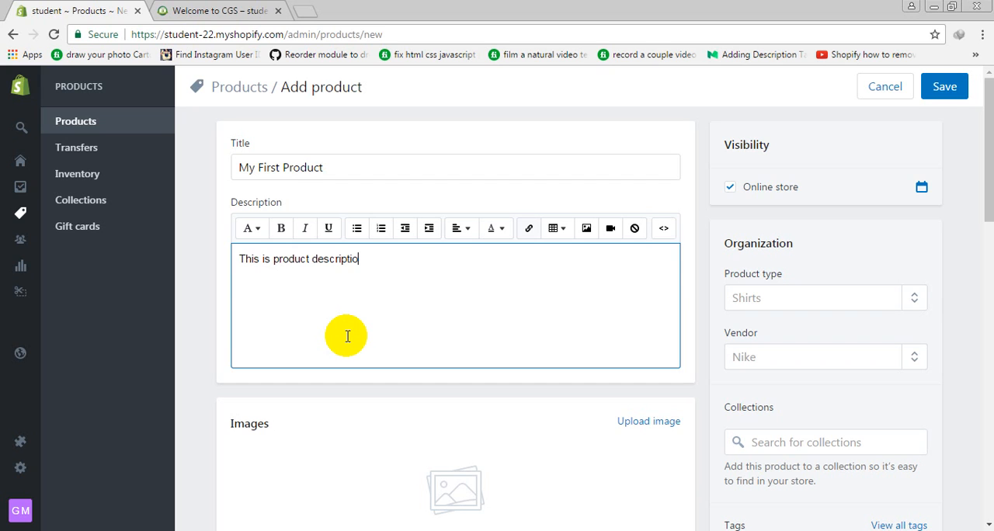
pyautogui.hotkey('ctrl', 'a')
pyautogui.hotkey('ctrl', 'c')
pyautogui.hotkey('ctrl', 'v')
pyautogui.hotkey('ctrl', 'v')
pyautogui.hotkey('ctrl', 'v')
pyautogui.hotkey('ctrl', 'v')
pyautogui.hotkey('ctrl', 'v')
pyautogui.hotkey('ctrl', 'v')
pyautogui.hotkey('ctrl', 'v')
pyautogui.hotkey('ctrl', 'v')
pyautogui.hotkey('ctrl', 'v')
pyautogui.hotkey('ctrl', 'v')
pyautogui.hotkey('ctrl', 'v')
pyautogui.hotkey('ctrl', 'v')
pyautogui.hotkey('ctrl', 'v')
pyautogui.hotkey('ctrl', 'v')
pyautogui.hotkey('ctrl', 'v')
pyautogui.hotkey('ctrl', 'v')
pyautogui.hotkey('ctrl', 'v')
pyautogui.hotkey('ctrl', 'v')
pyautogui.hotkey('ctrl', 'v')
pyautogui.hotkey('ctrl', 'v')
pyautogui.hotkey('ctrl', 'v')
pyautogui.hotkey('ctrl', 'v')
pyautogui.hotkey('ctrl', 'v')
pyautogui.hotkey('ctrl', 'v')
pyautogui.hotkey('ctrl', 'v')
pyautogui.hotkey('ctrl', 'v')
pyautogui.hotkey('ctrl', 'v')
pyautogui.hotkey('ctrl', 'v')
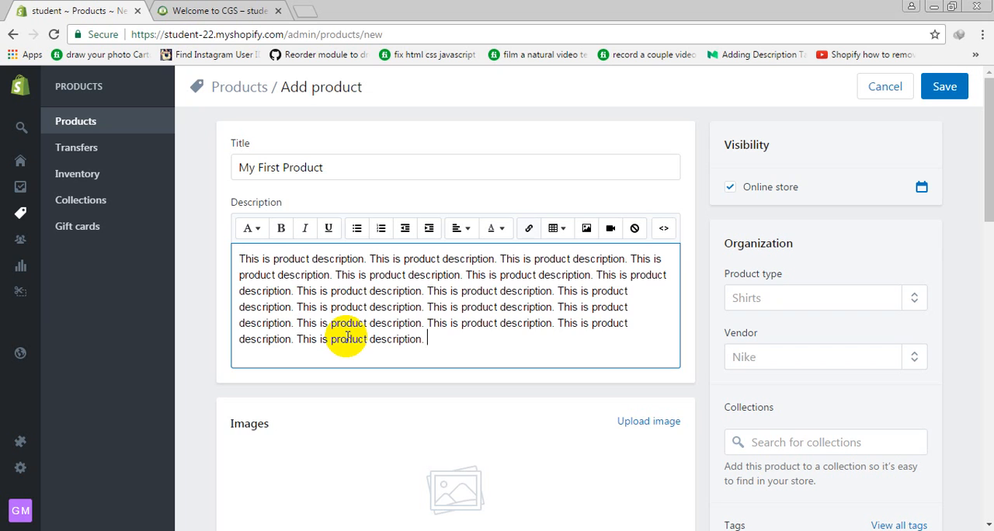
# Upload all images from the Desktop's new-gig folder, then reorder them with the "My WebSite" image first and the nail spa image second
pyautogui.scroll(-5, 384, 340)
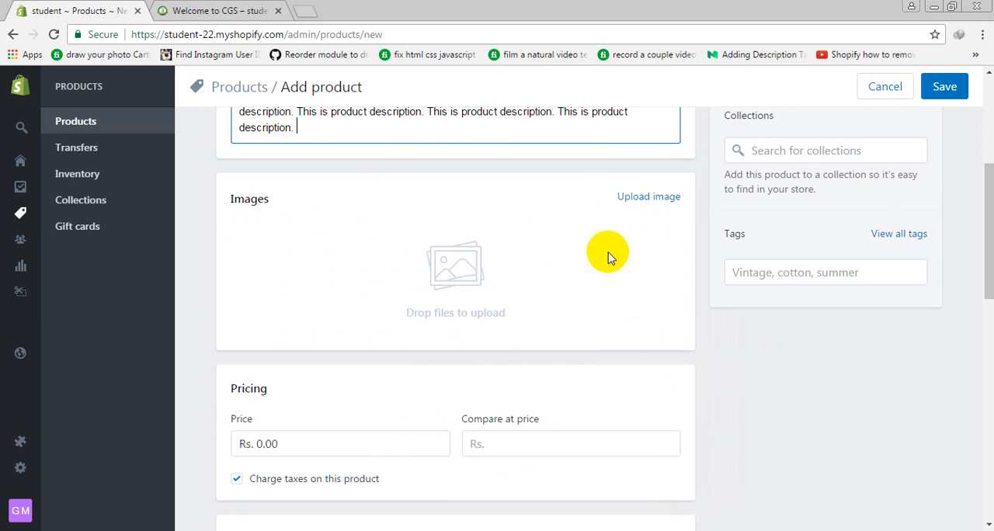
pyautogui.click(656, 197)
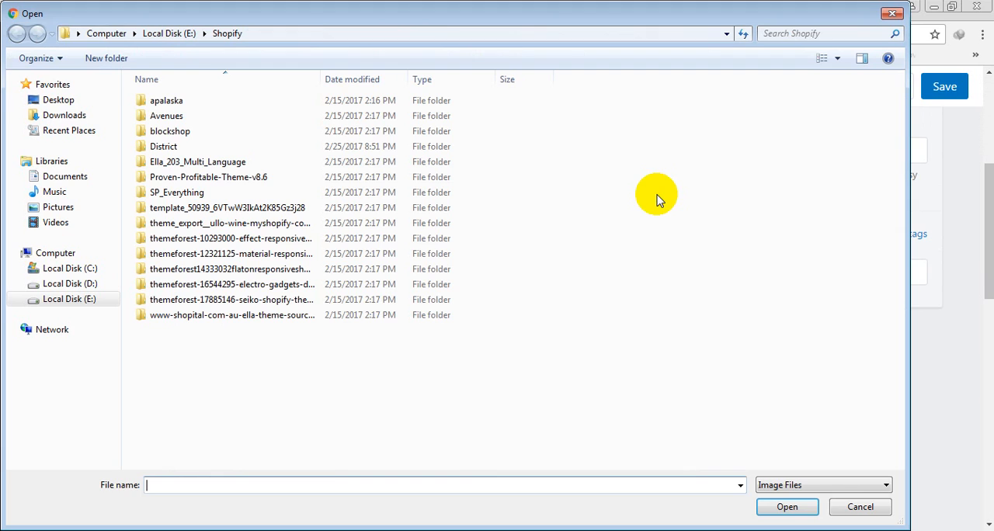
pyautogui.click(82, 107)
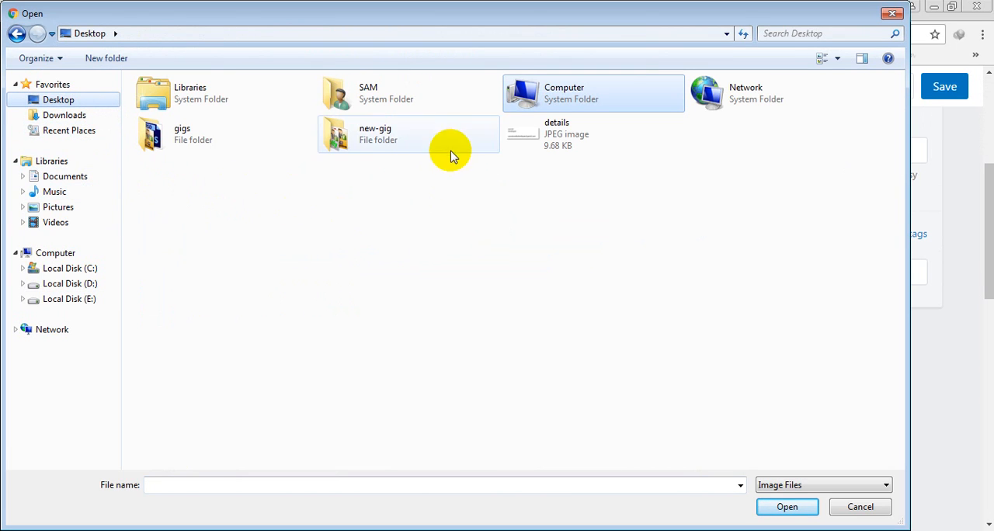
pyautogui.doubleClick(362, 133)
pyautogui.moveTo(488, 205); pyautogui.dragTo(123, 71)
pyautogui.click(781, 508)
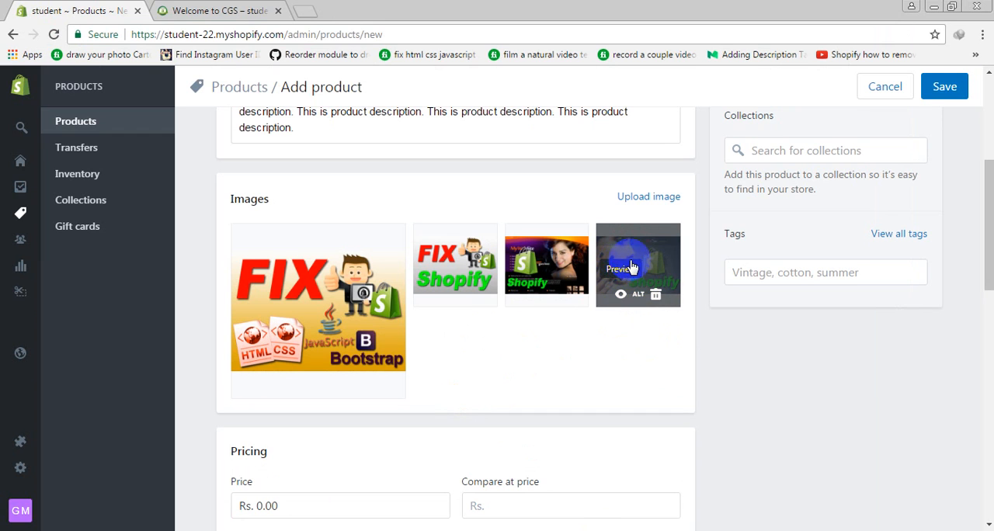
pyautogui.moveTo(598, 296); pyautogui.dragTo(300, 355)
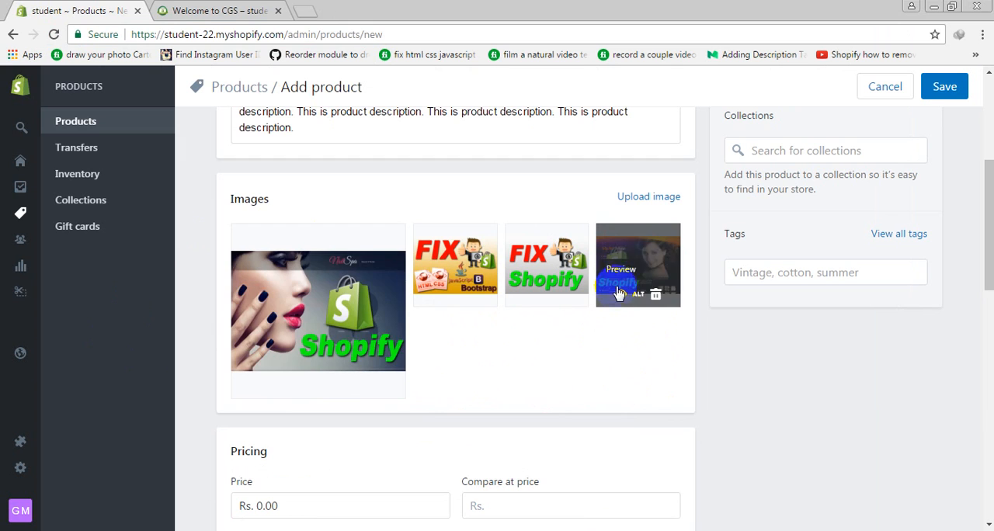
pyautogui.moveTo(613, 289); pyautogui.dragTo(326, 335)
# Set the product's price to Rs. 560 and its compare at price to Rs. 600
pyautogui.scroll(-5, 327, 335)
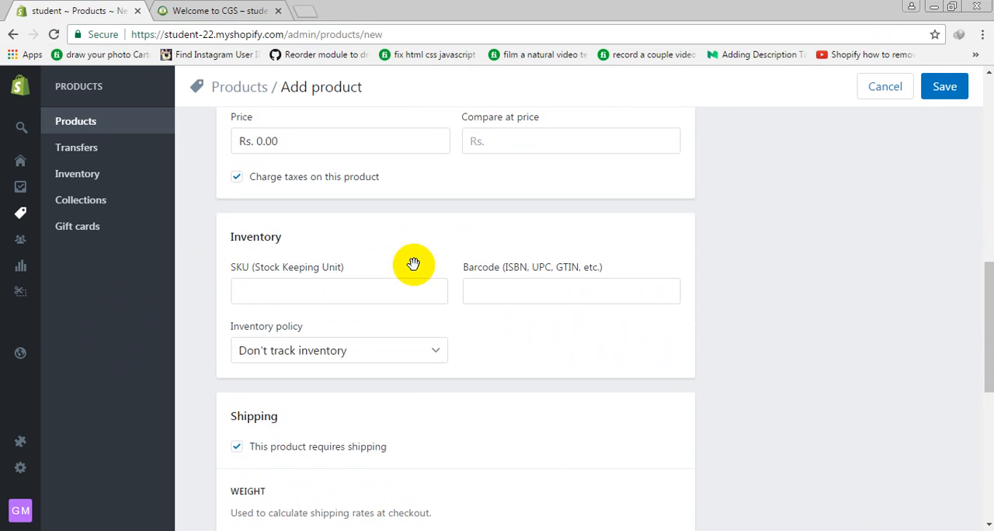
pyautogui.scroll(3, 285, 195)
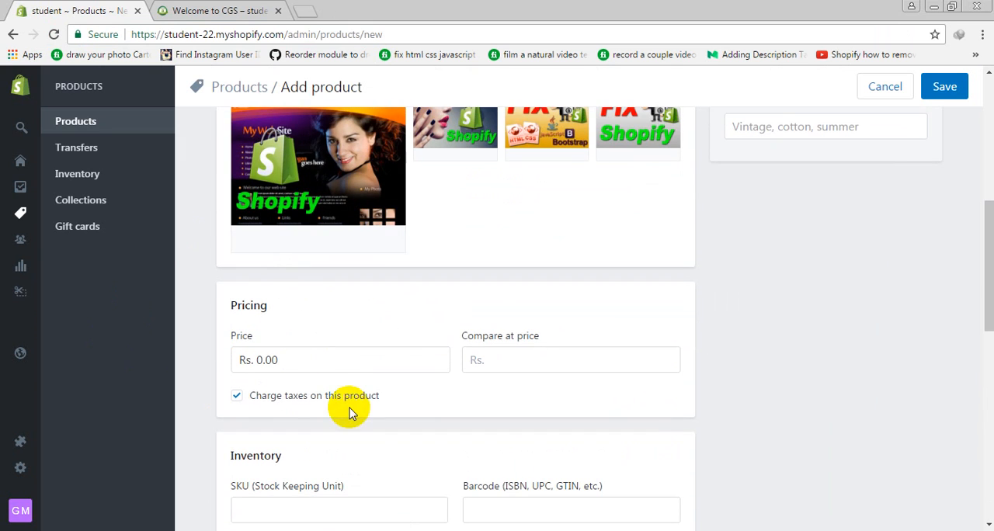
pyautogui.click(335, 361)
pyautogui.moveTo(5, 324)
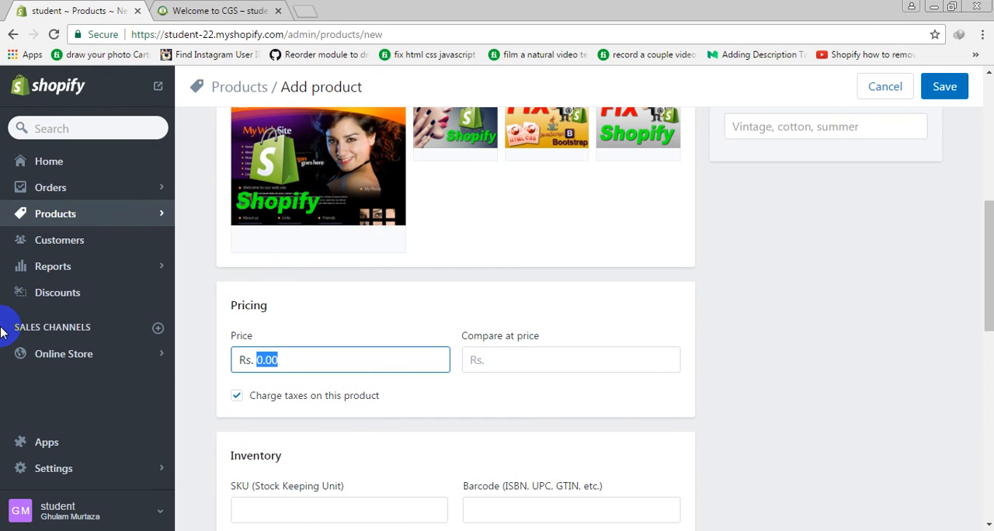
pyautogui.write('560')
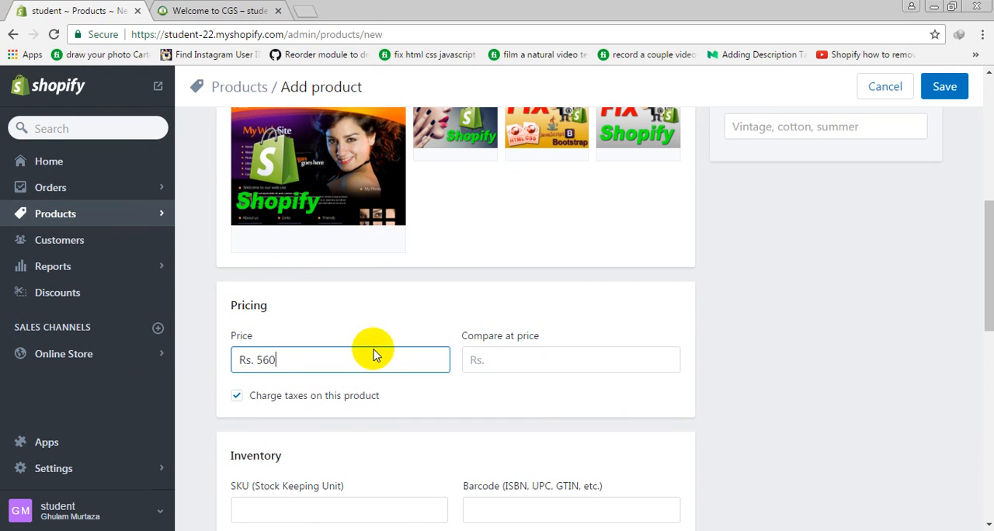
pyautogui.click(486, 365)
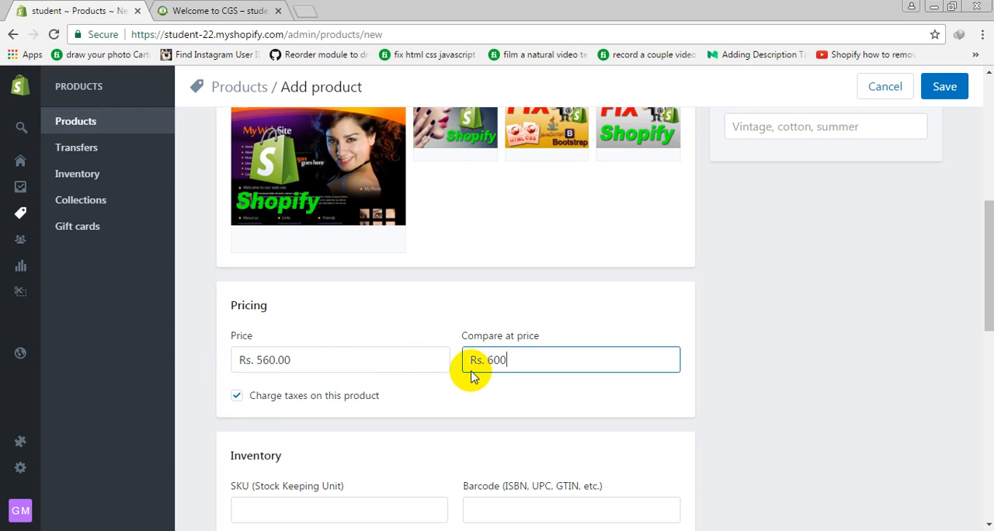
pyautogui.moveTo(289, 360); pyautogui.dragTo(235, 376)
pyautogui.click(371, 348)
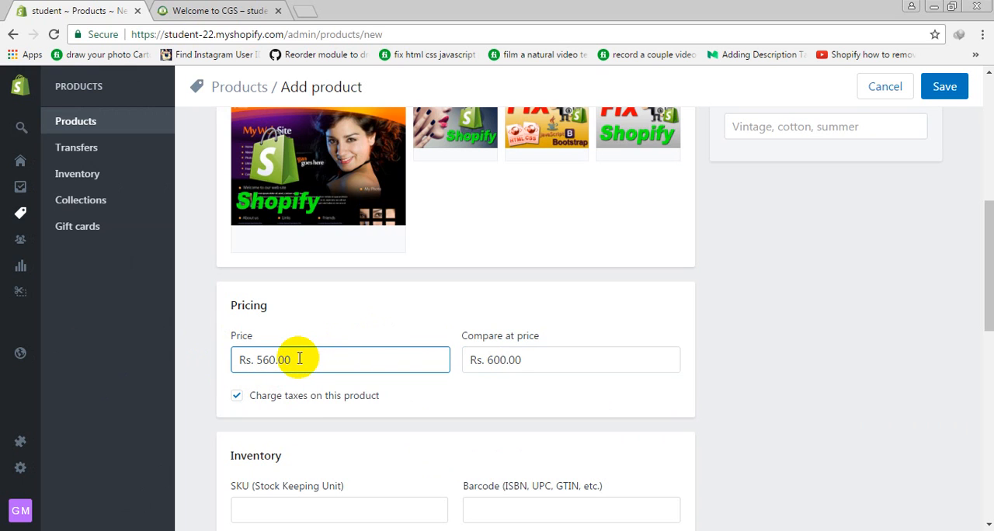
pyautogui.moveTo(251, 359); pyautogui.dragTo(532, 313)
pyautogui.scroll(-1, 533, 313)
pyautogui.click(528, 302)
pyautogui.doubleClick(522, 288)
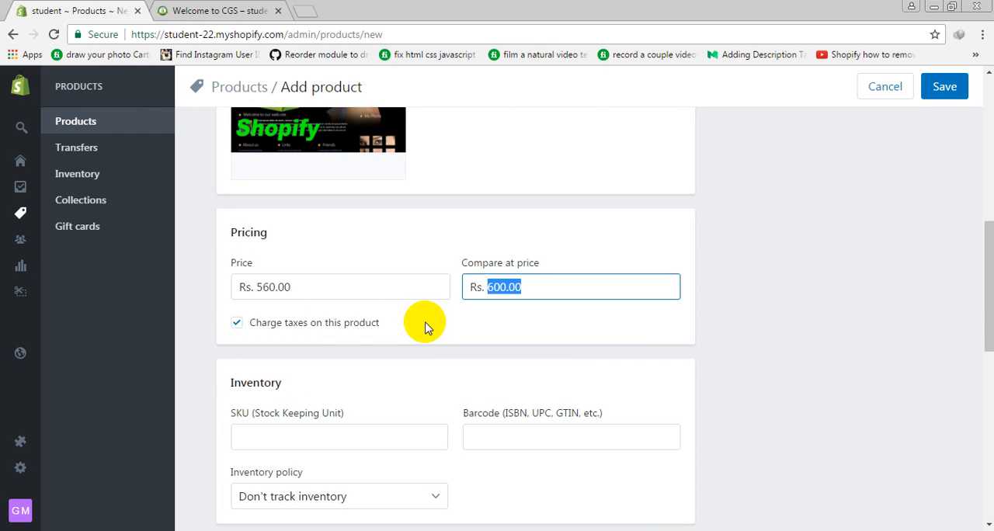
pyautogui.moveTo(393, 287); pyautogui.dragTo(3, 269)
pyautogui.scroll(-1, 342, 379)
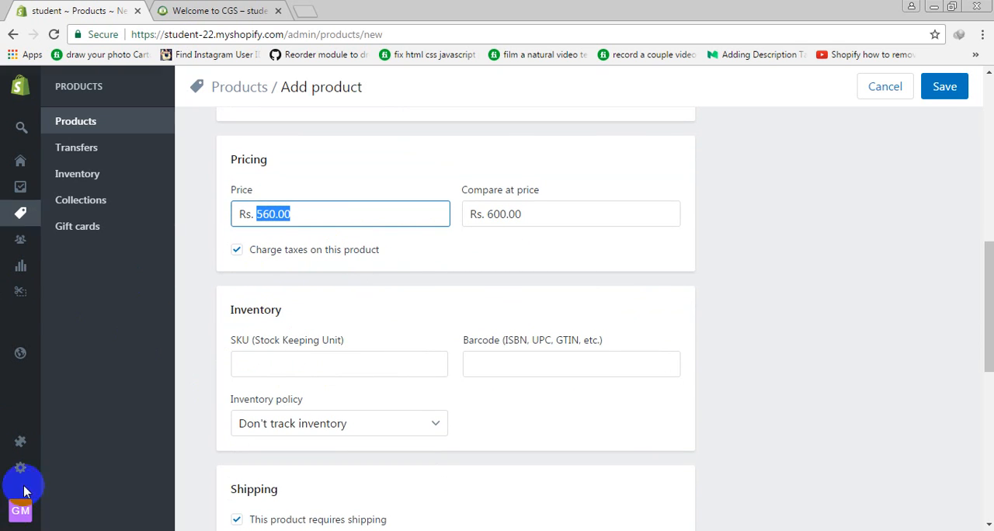
pyautogui.moveTo(18, 474)
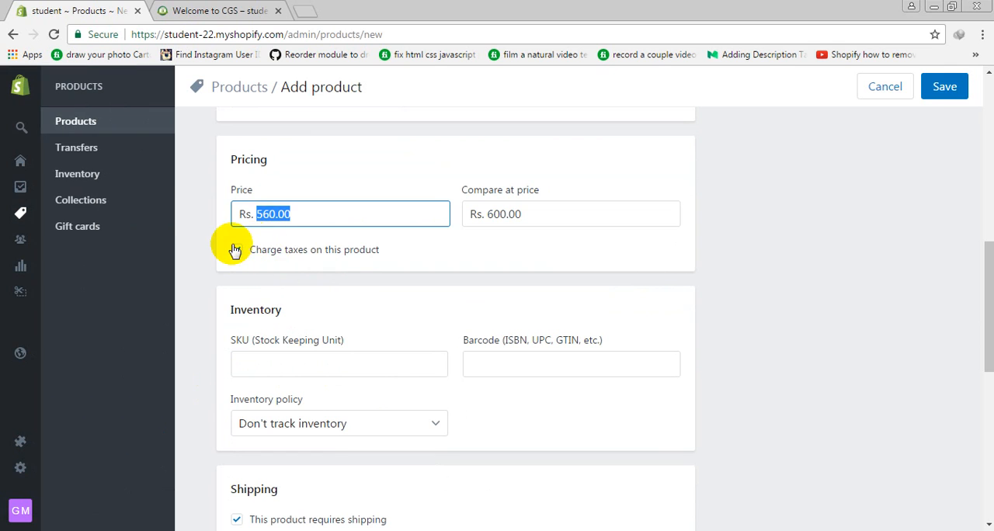
pyautogui.click(273, 360)
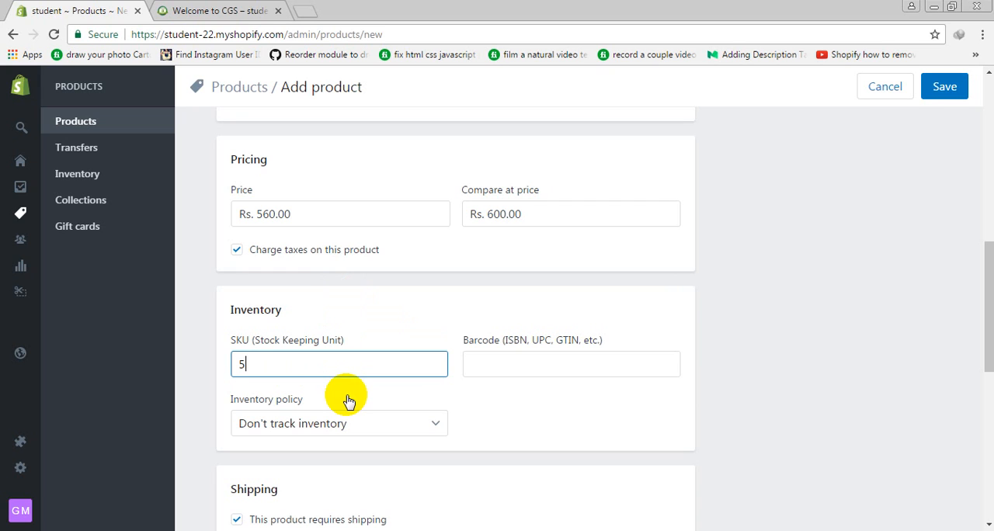
pyautogui.click(505, 362)
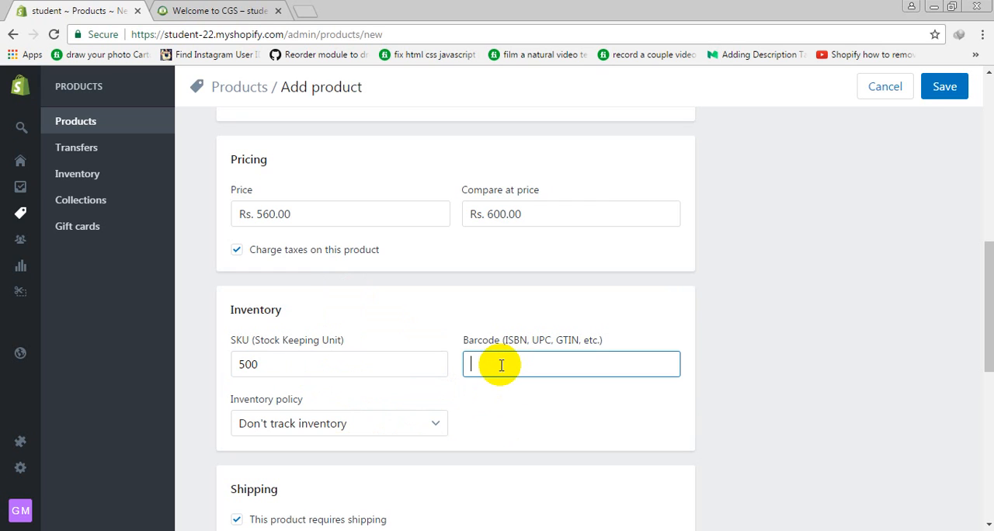
pyautogui.write('3243242343')
pyautogui.scroll(-2, 613, 438)
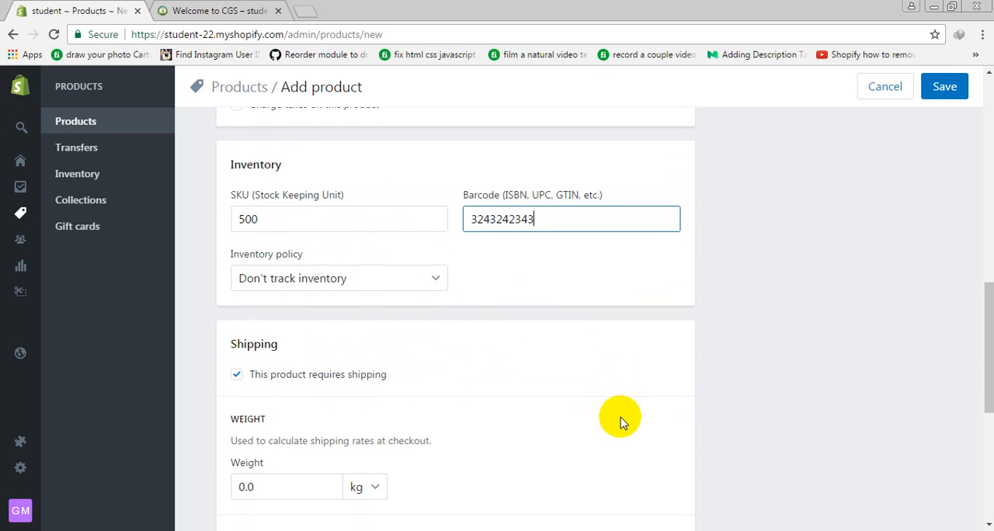
pyautogui.click(342, 276)
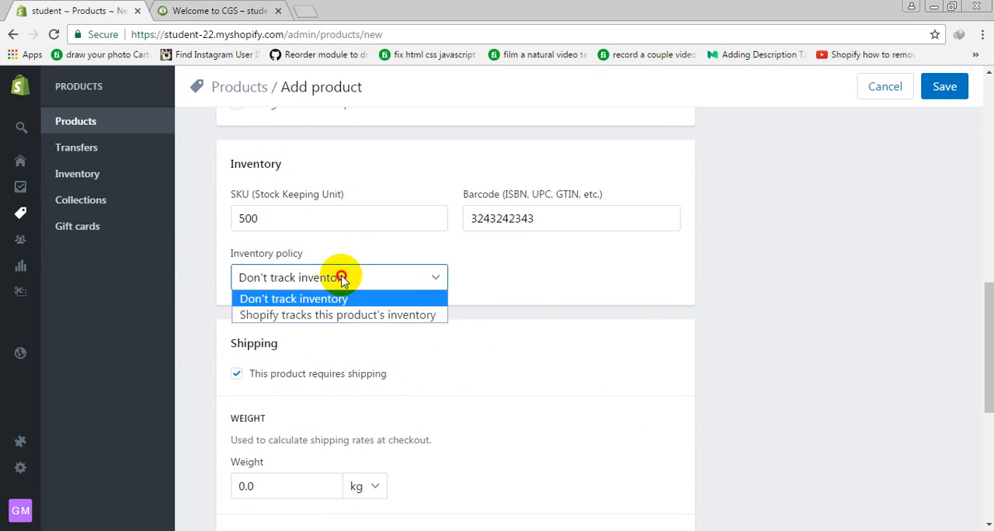
pyautogui.click(332, 315)
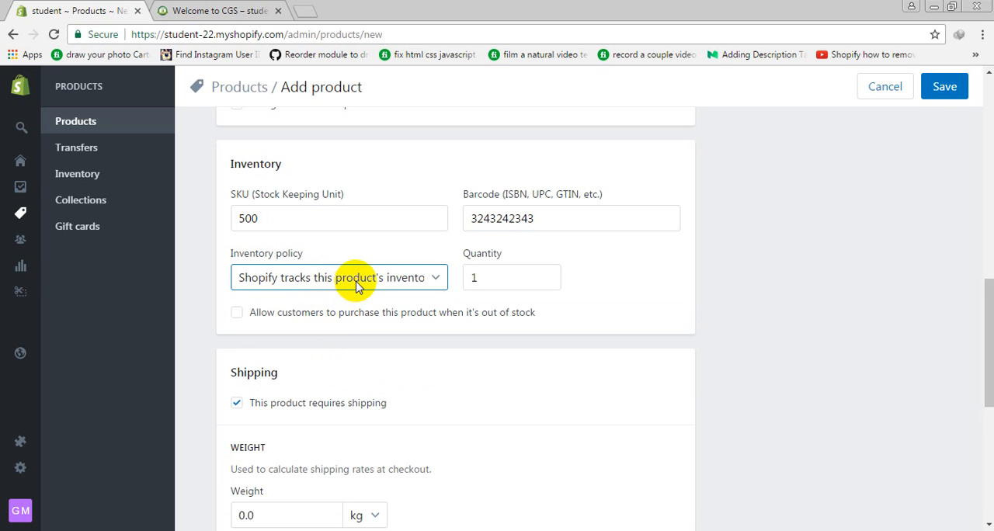
pyautogui.click(355, 280)
pyautogui.click(334, 300)
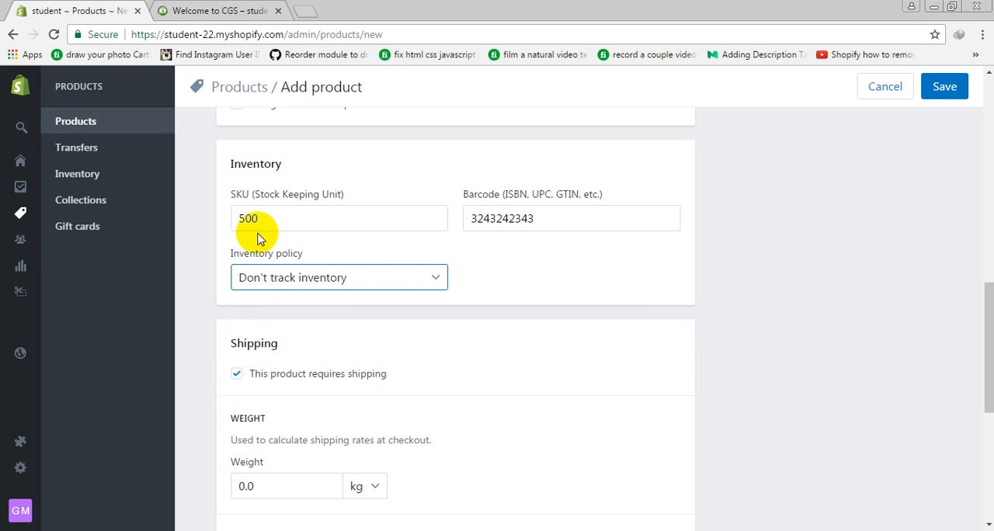
pyautogui.moveTo(288, 218); pyautogui.dragTo(186, 215)
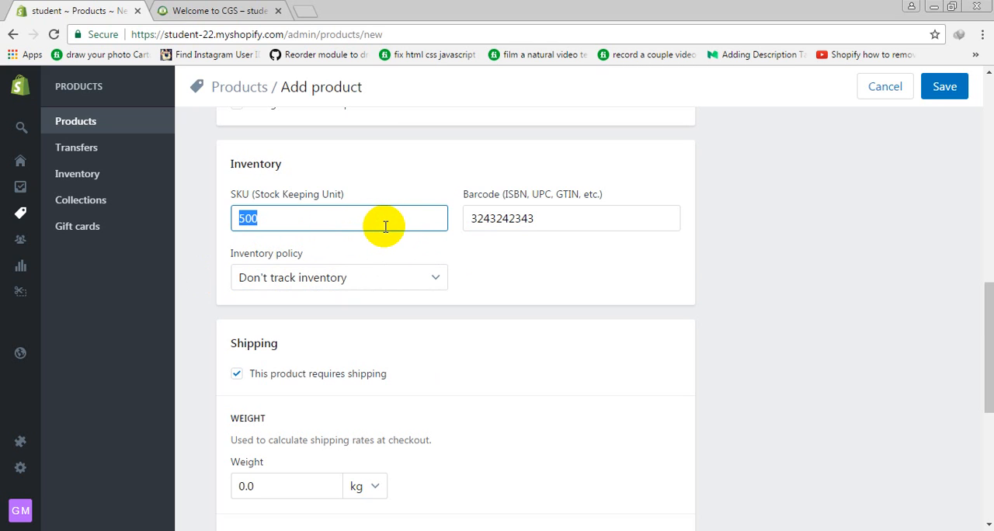
# Set the inventory policy to "Shopify tracks this product's inventory" with a quantity of 5
pyautogui.click(267, 279)
pyautogui.click(289, 318)
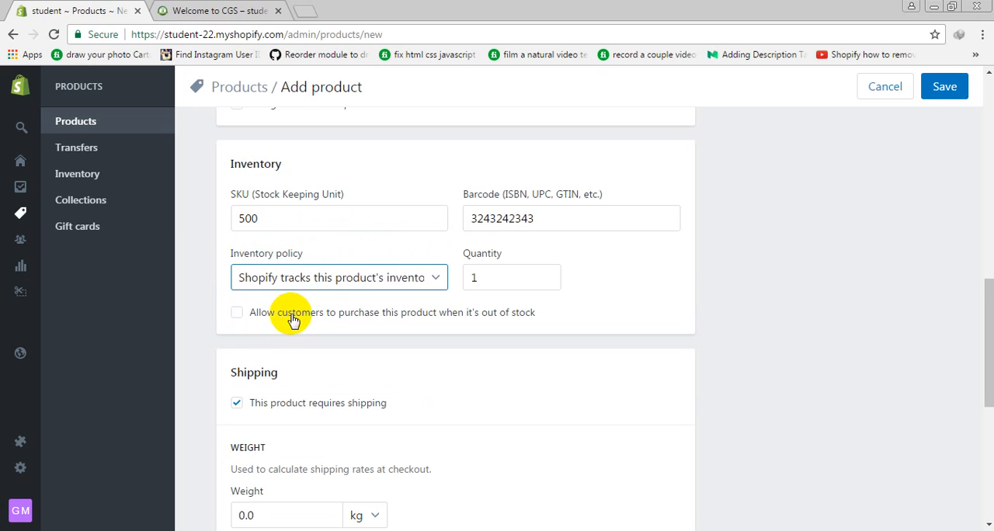
pyautogui.click(480, 281)
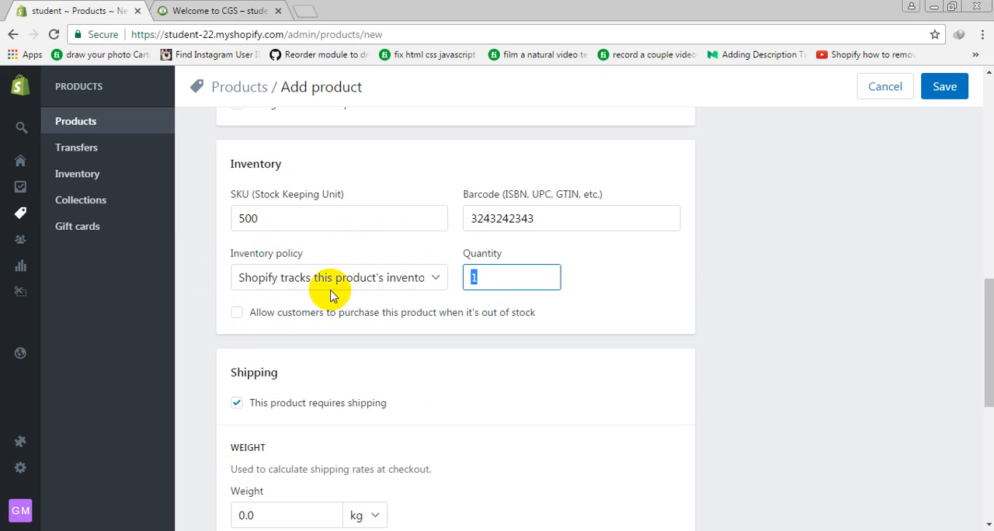
pyautogui.write('5')
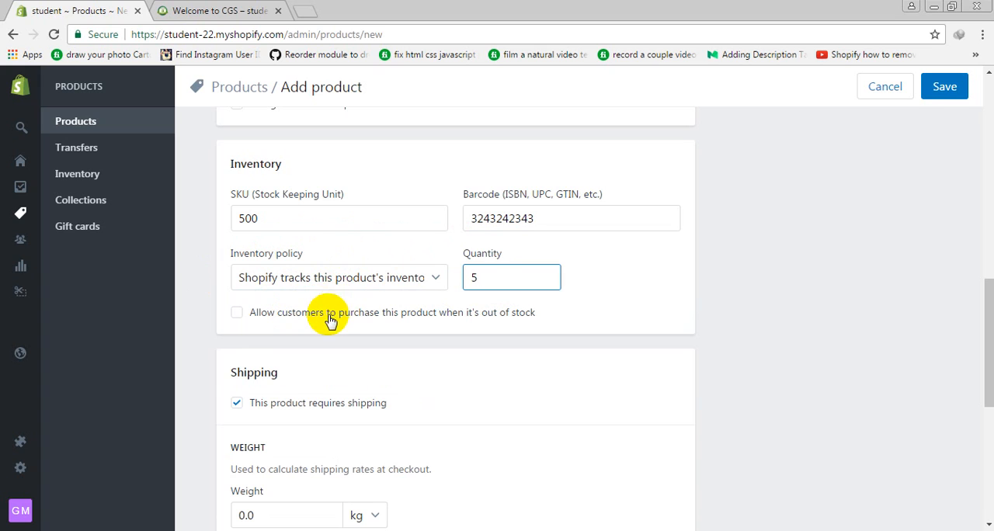
pyautogui.moveTo(506, 276); pyautogui.dragTo(390, 280)
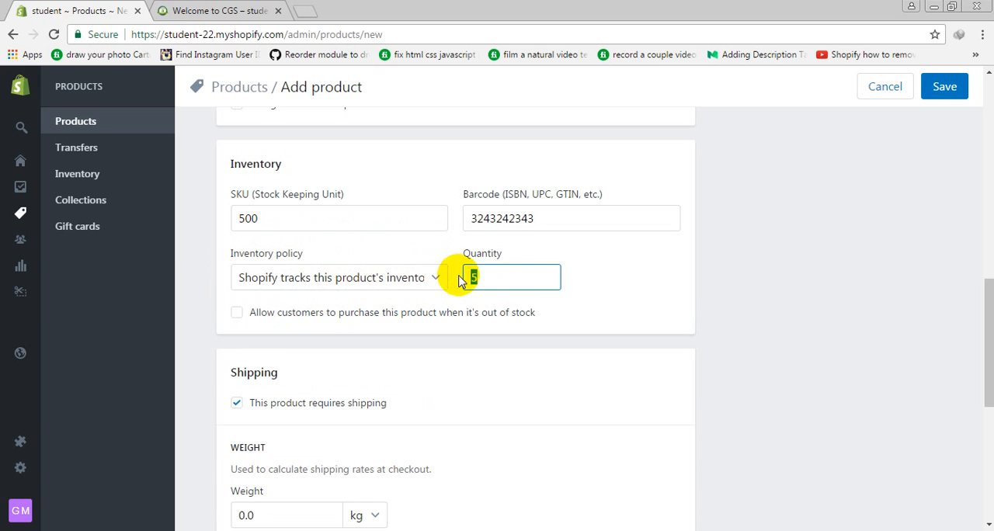
pyautogui.click(248, 217)
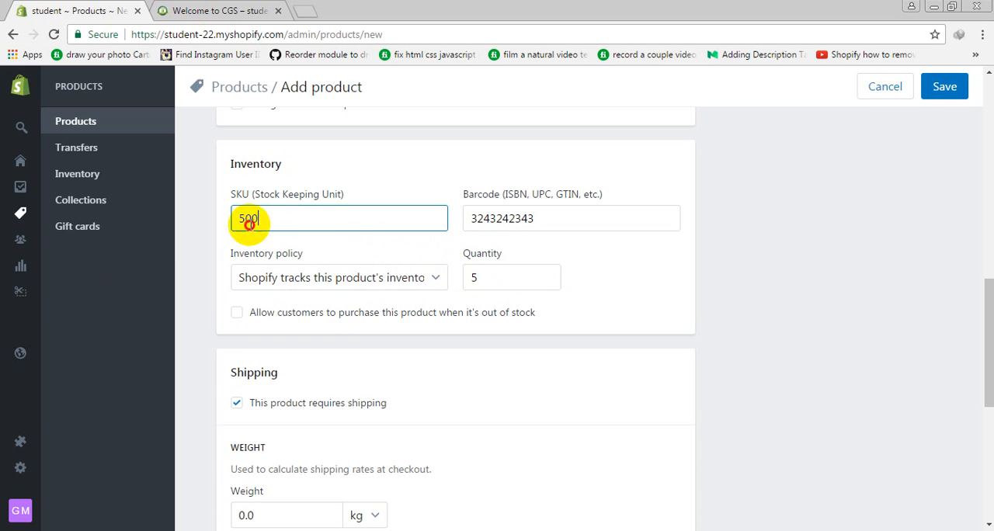
pyautogui.moveTo(496, 277); pyautogui.dragTo(428, 277)
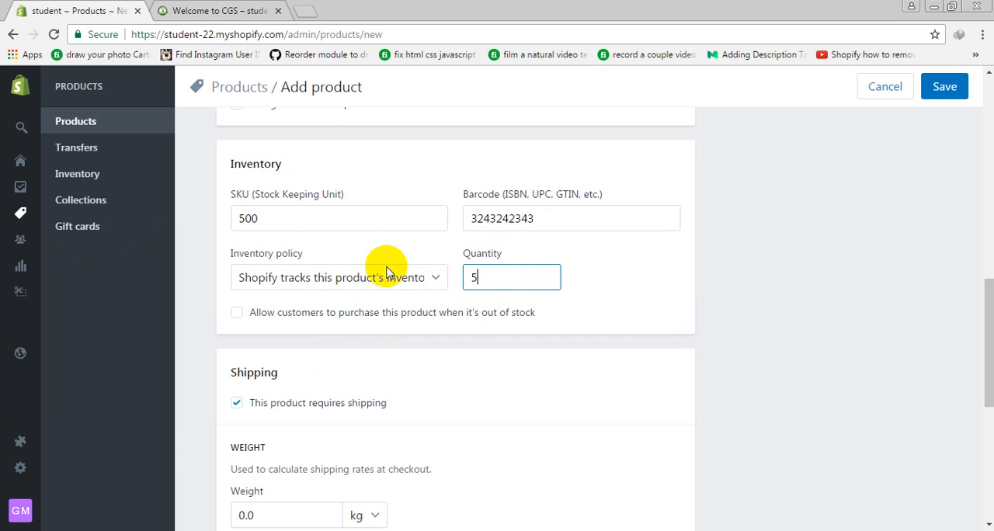
pyautogui.moveTo(486, 272); pyautogui.dragTo(400, 279)
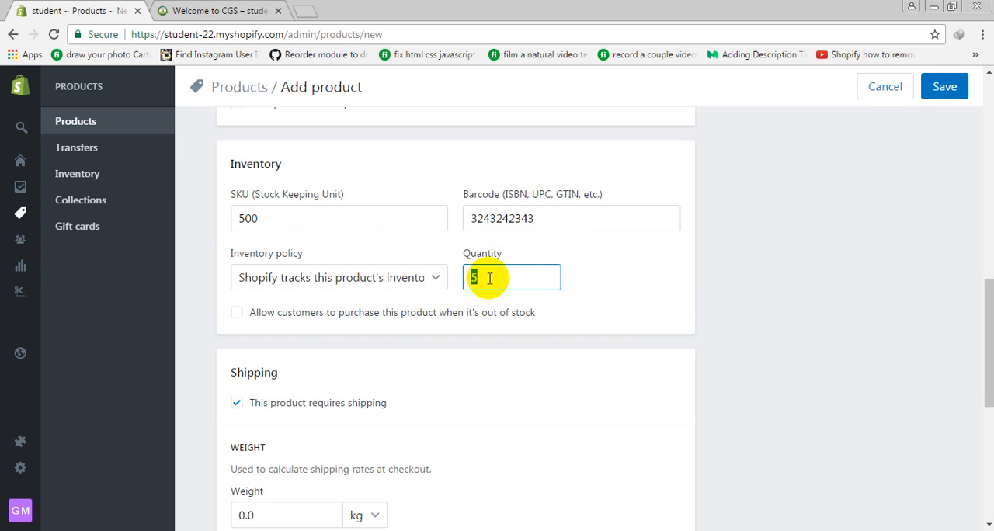
pyautogui.scroll(-2, 512, 278)
pyautogui.scroll(2, 498, 270)
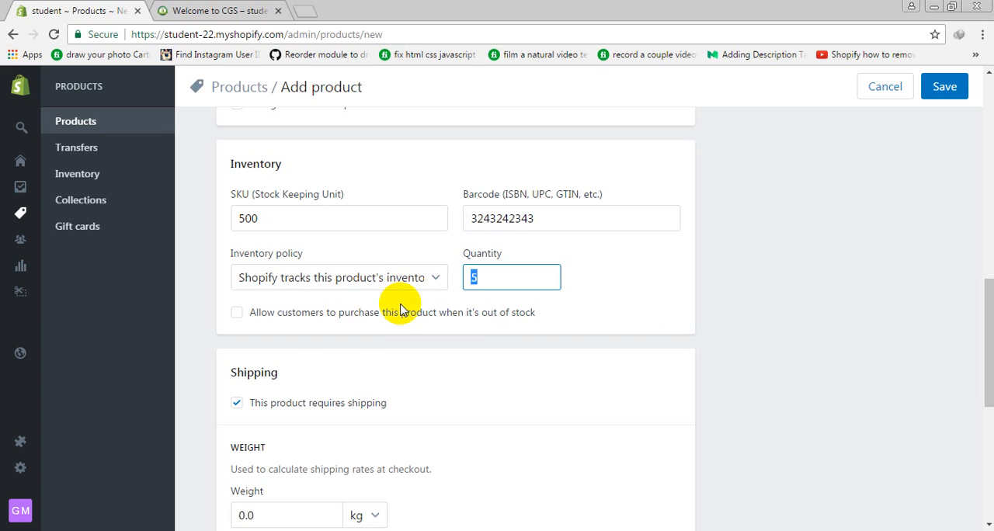
# Allow customers to purchase this product when it's out of stock, and turn that option off again
pyautogui.click(278, 314)
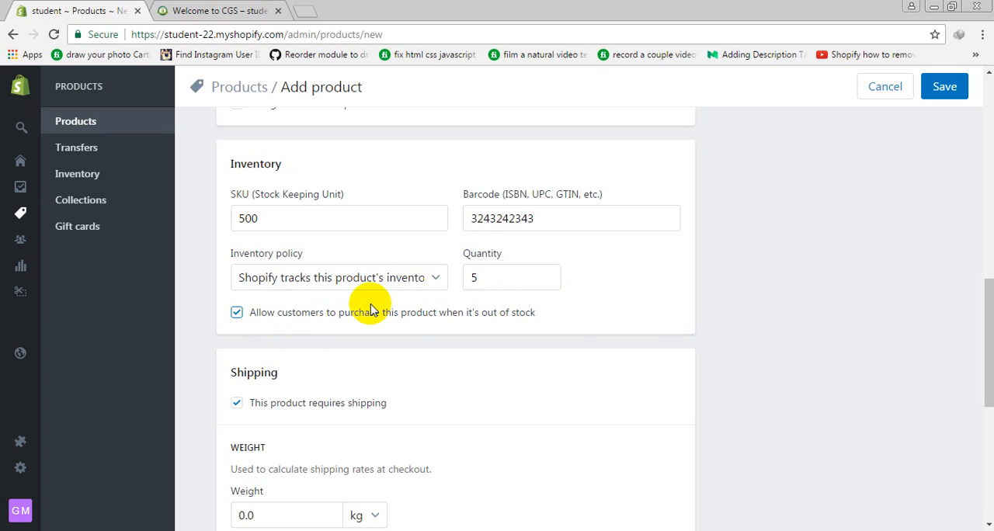
pyautogui.scroll(-1, 372, 310)
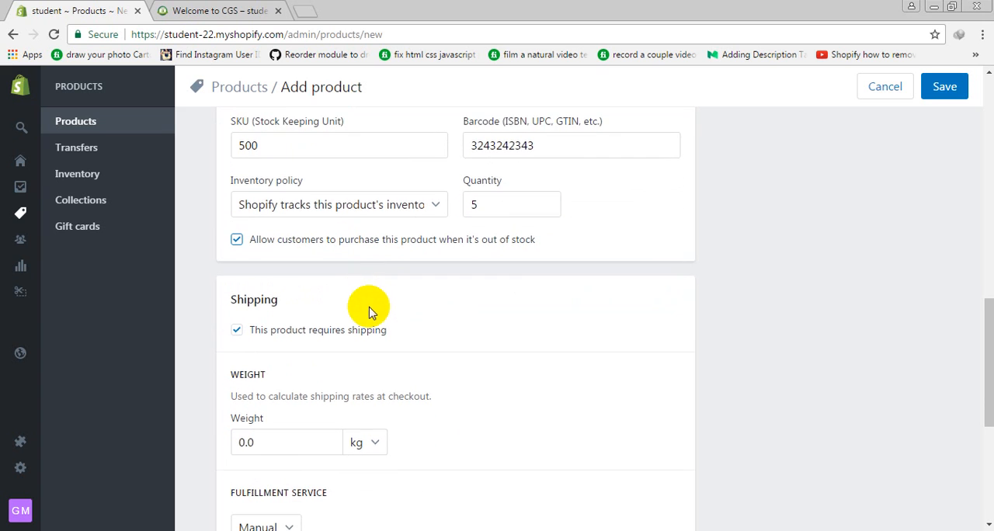
pyautogui.click(396, 241)
# Turn off the product's shipping requirement and turn it back on
pyautogui.scroll(-1, 346, 302)
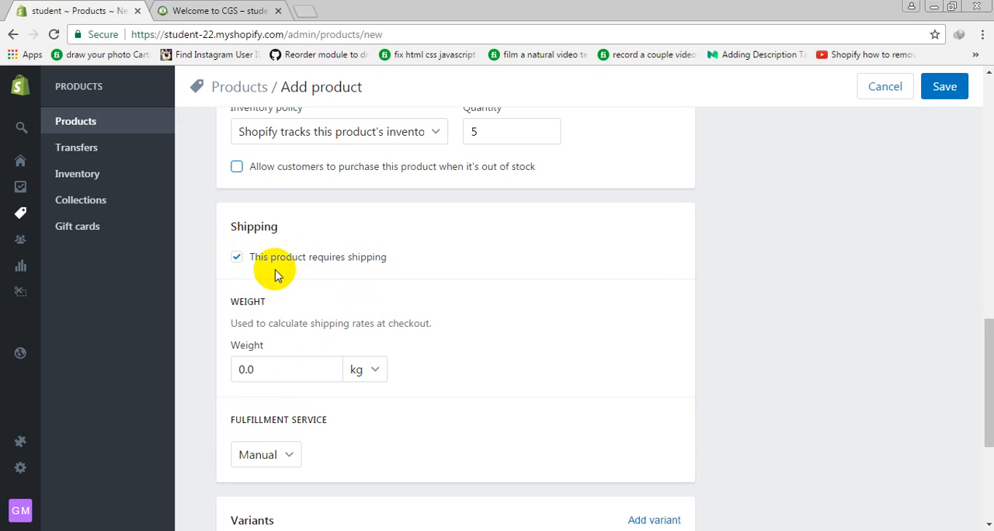
pyautogui.click(237, 256)
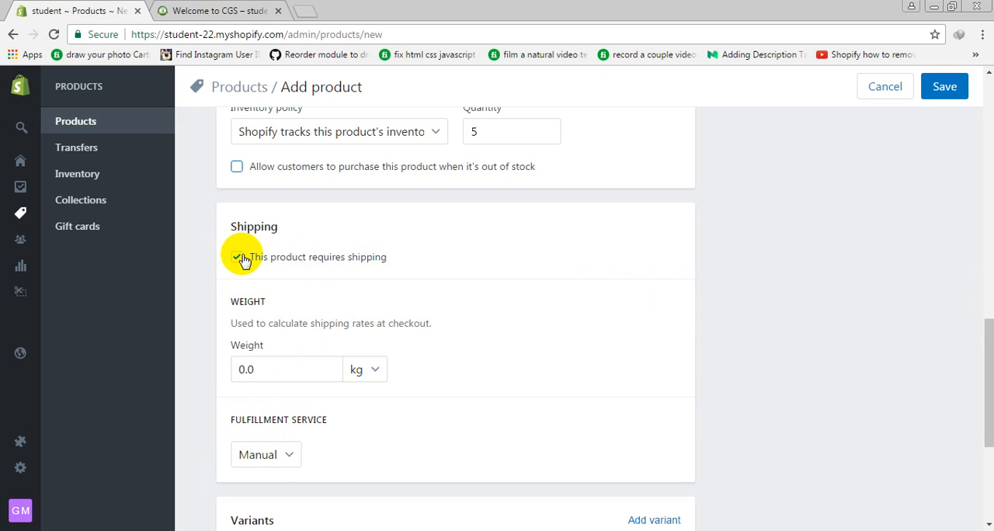
pyautogui.click(241, 259)
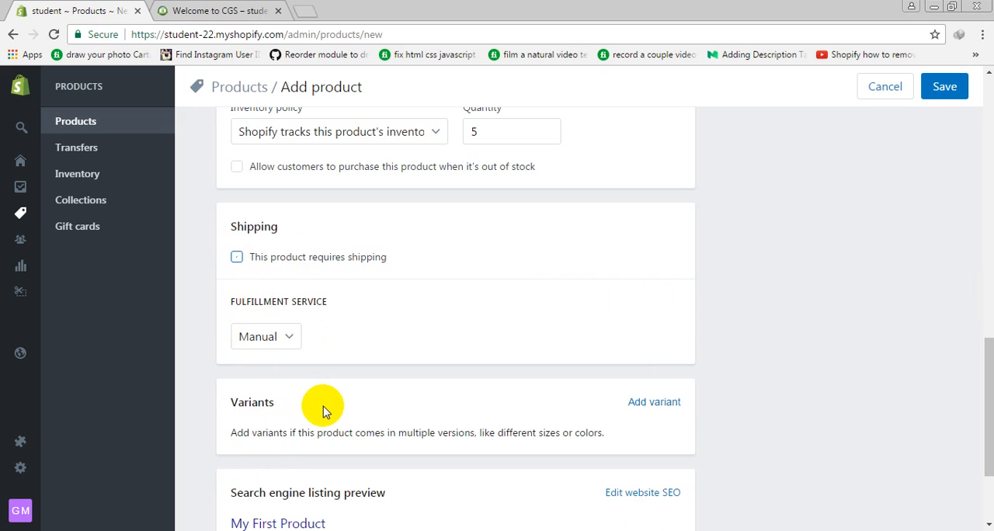
pyautogui.click(344, 258)
# Set the product's shipping weight to 5 kg
pyautogui.moveTo(283, 369); pyautogui.dragTo(165, 374)
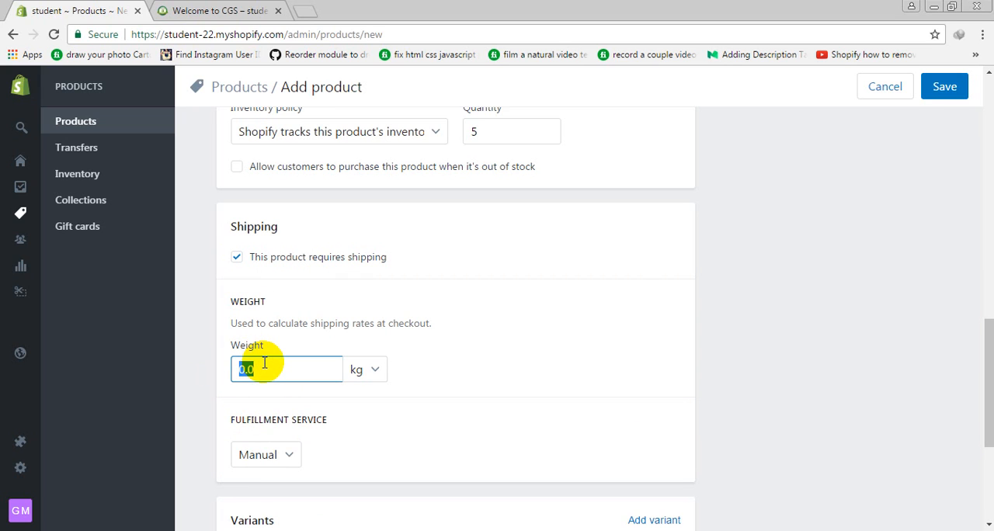
pyautogui.click(404, 436)
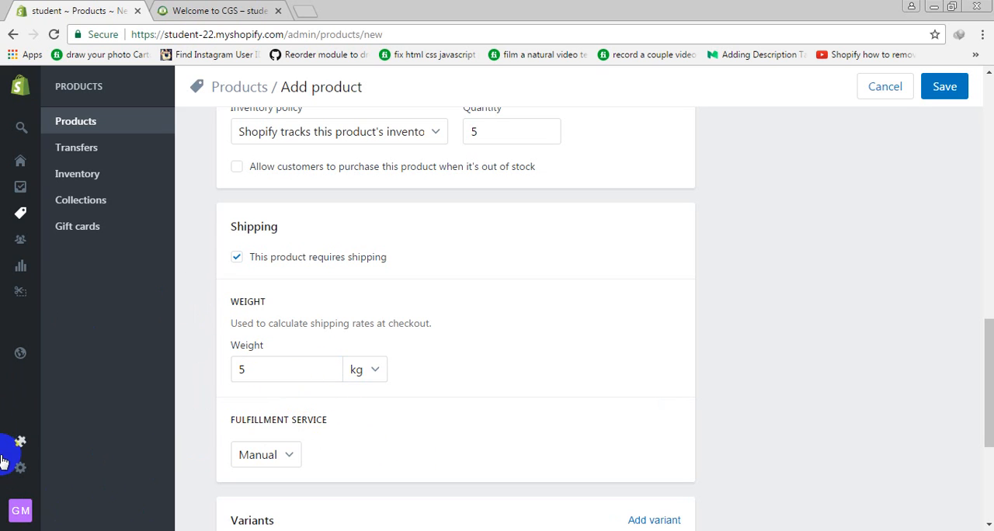
pyautogui.moveTo(22, 470)
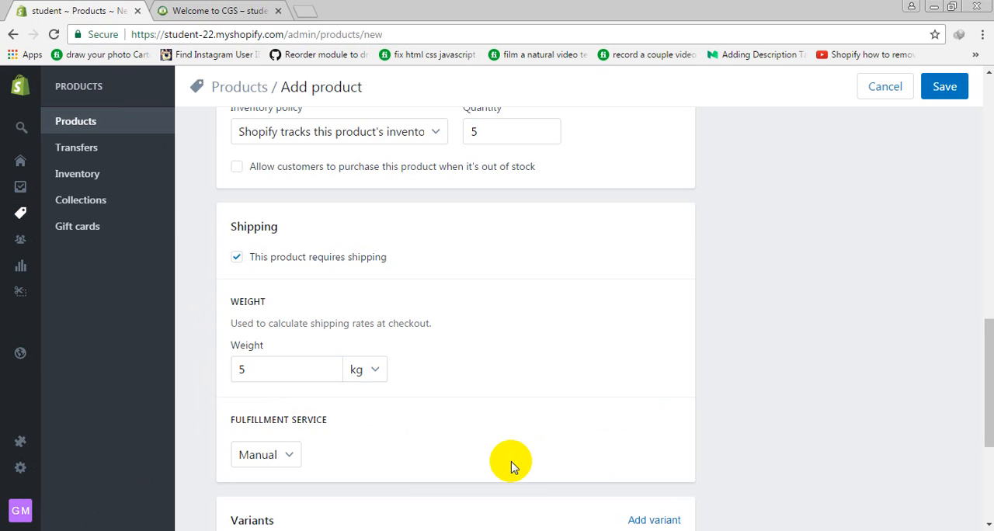
# Check the available fulfillment service options and review the product's inventory and shipping settings
pyautogui.scroll(-1, 565, 477)
pyautogui.scroll(-1, 565, 477)
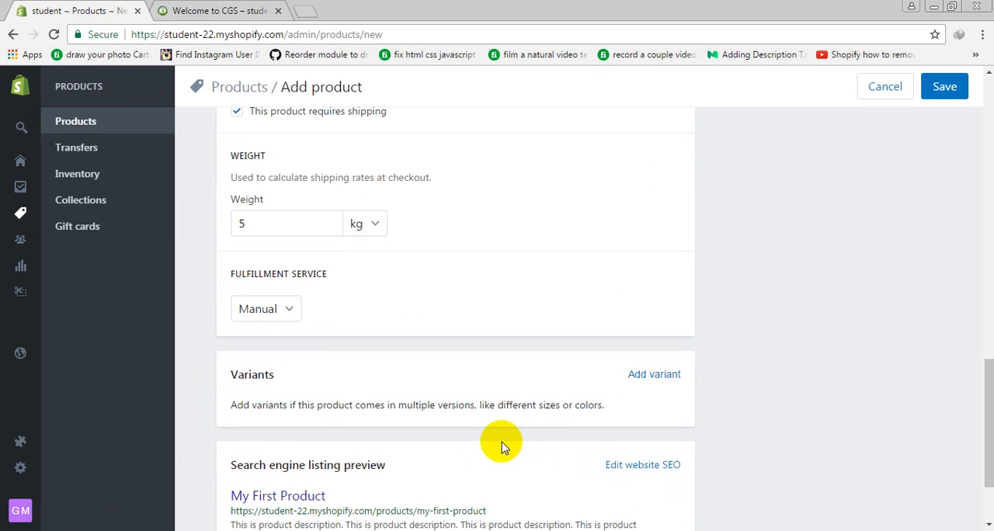
pyautogui.click(276, 307)
pyautogui.click(282, 313)
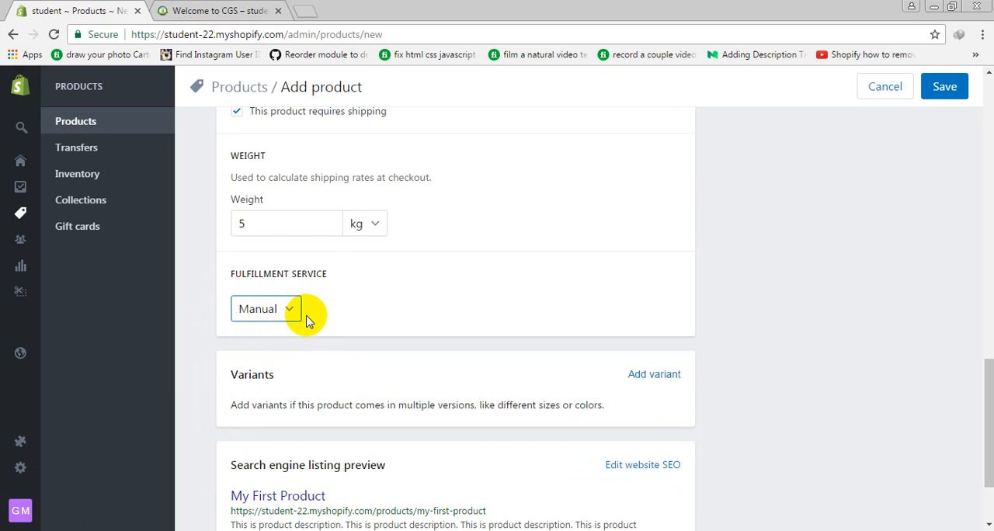
pyautogui.click(263, 310)
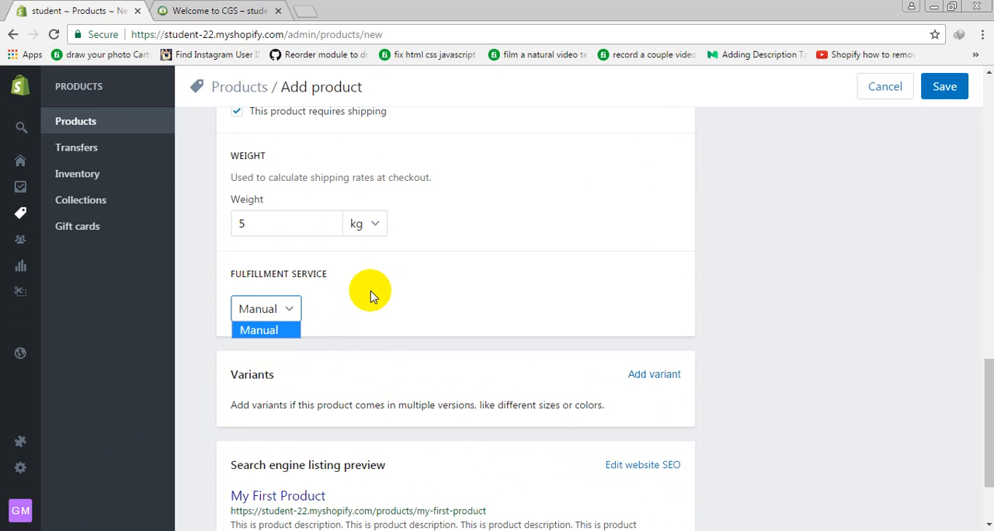
pyautogui.scroll(3, 362, 288)
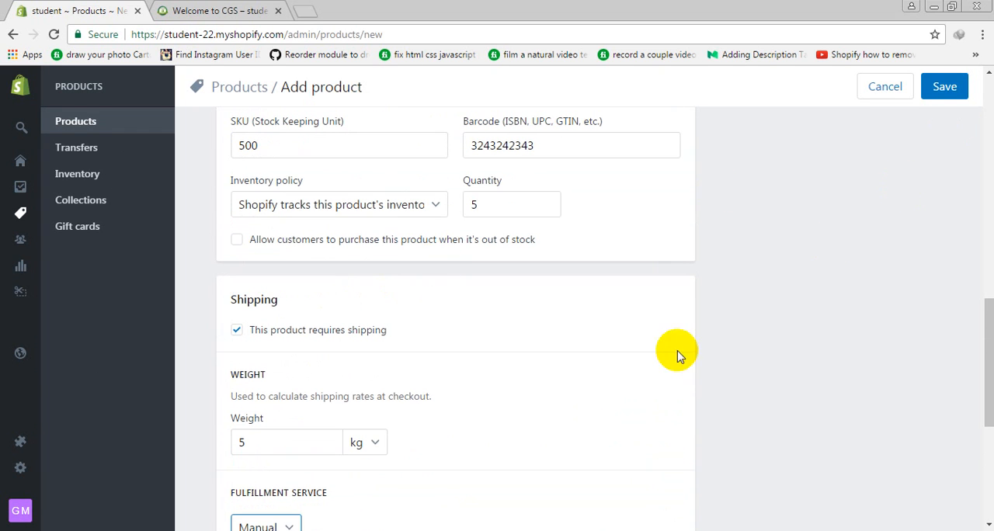
pyautogui.scroll(3, 466, 208)
pyautogui.scroll(-5, 373, 342)
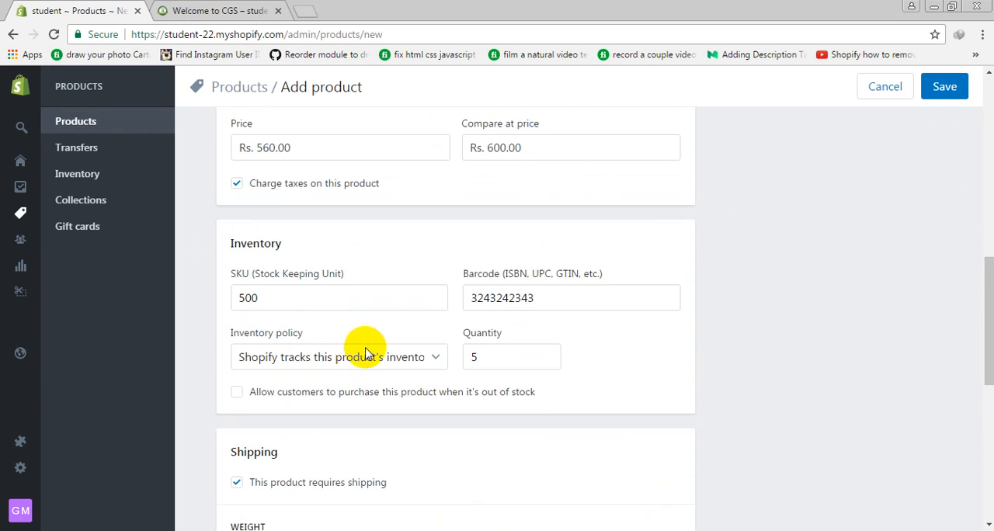
pyautogui.scroll(-2, 522, 327)
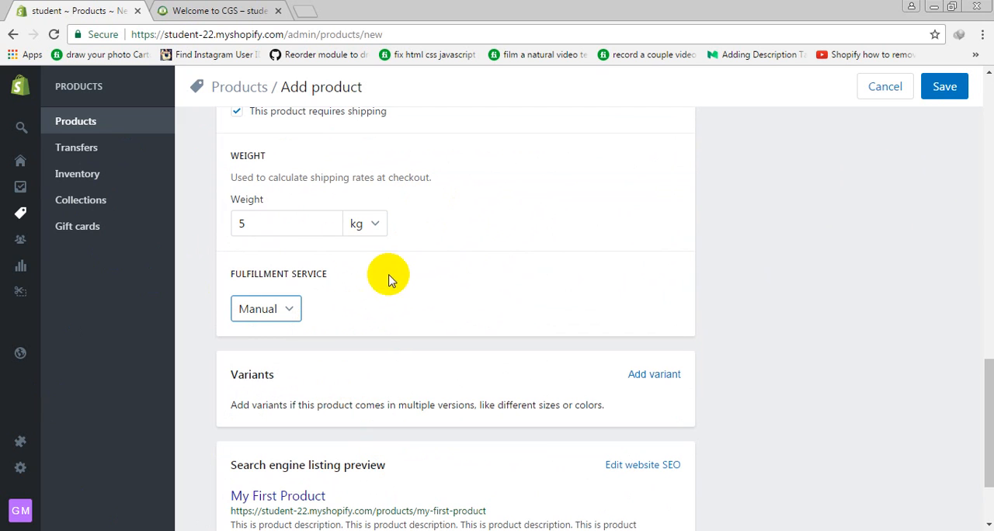
pyautogui.click(460, 274)
# Read the variants note and the product's search engine listing preview
pyautogui.scroll(-2, 318, 279)
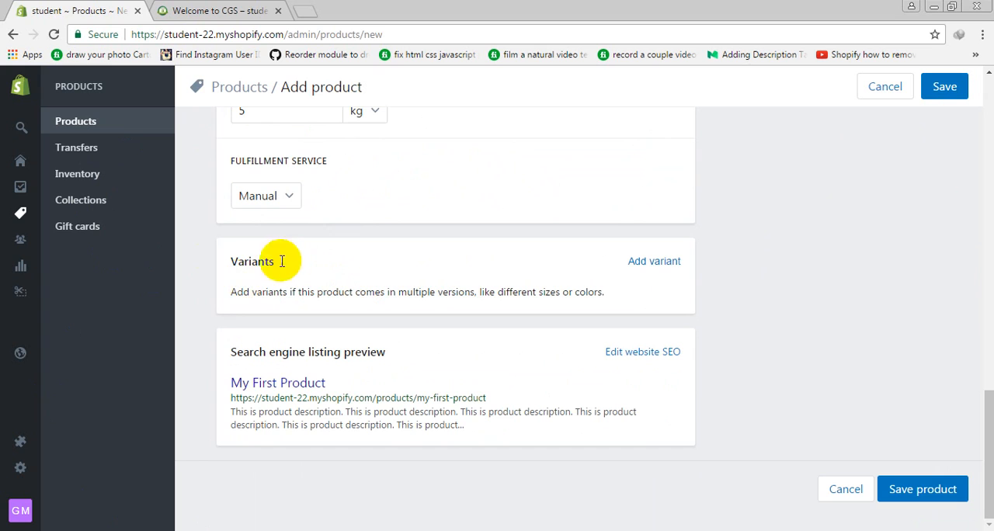
pyautogui.moveTo(237, 295); pyautogui.dragTo(635, 276)
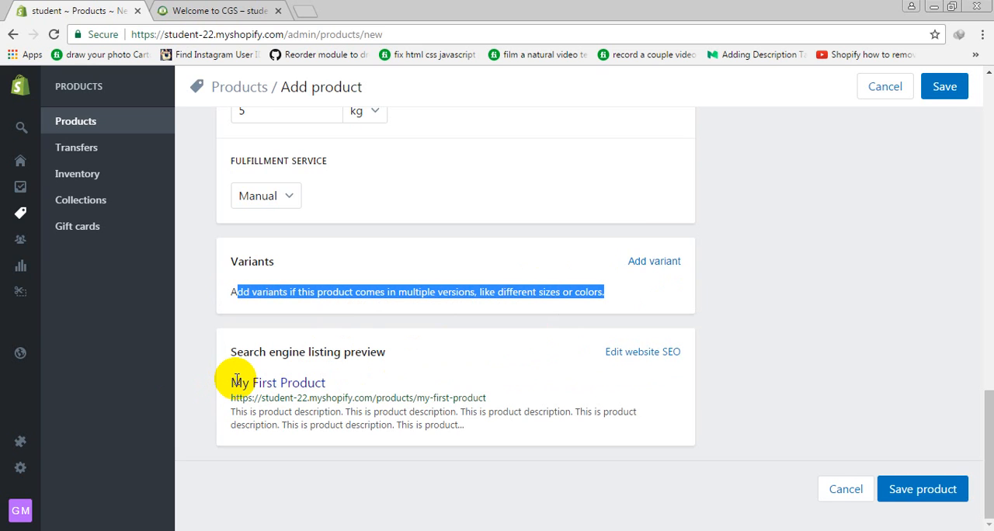
pyautogui.moveTo(320, 382); pyautogui.dragTo(448, 413)
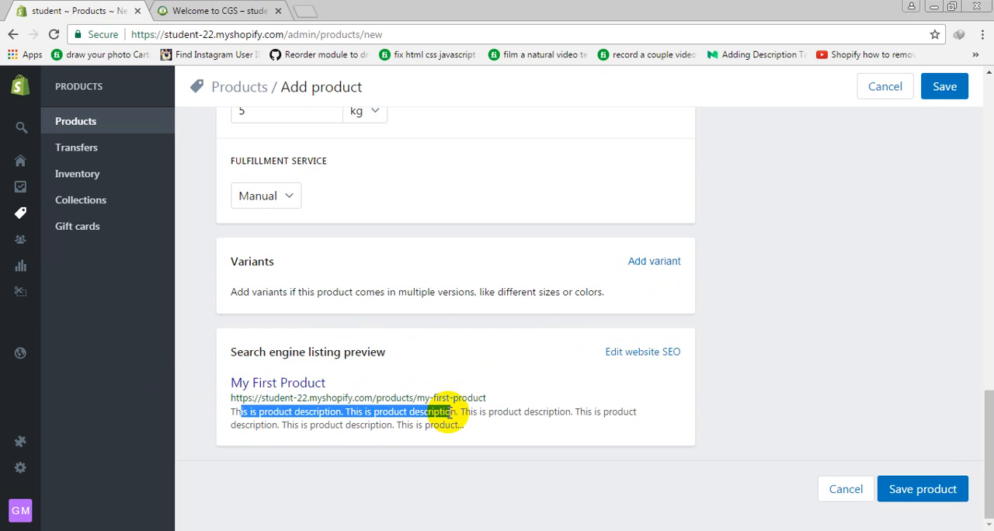
# Open the website SEO settings and examine the page title, meta description, and URL and handle
pyautogui.click(649, 354)
pyautogui.scroll(-3, 582, 399)
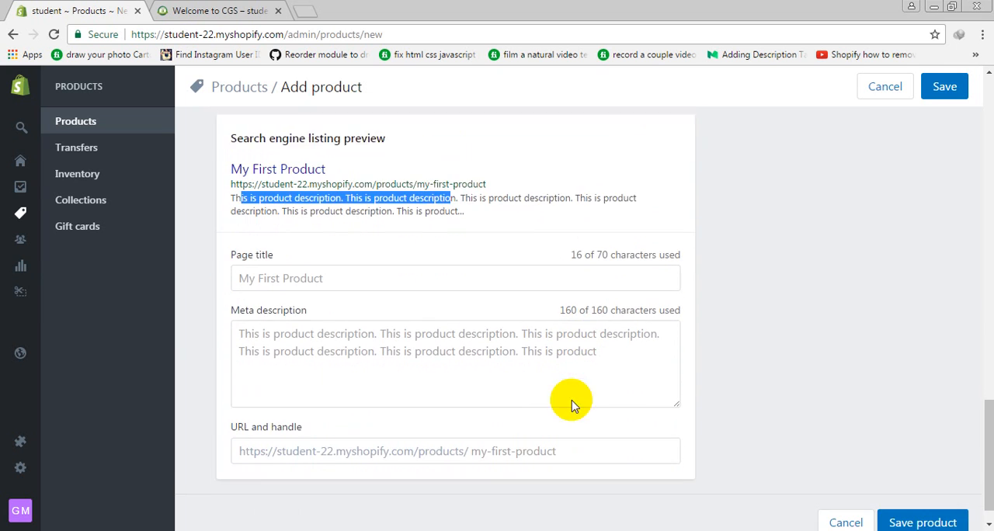
pyautogui.click(308, 245)
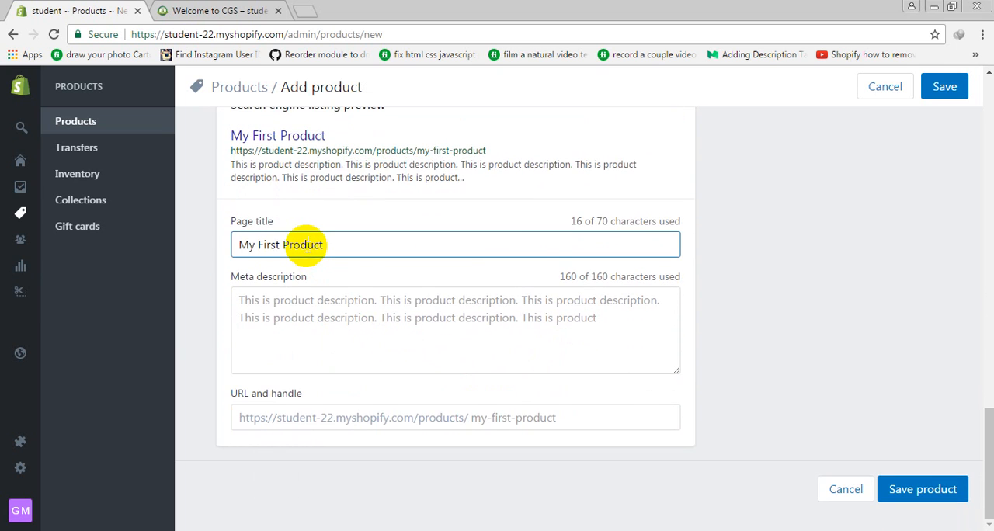
pyautogui.click(364, 325)
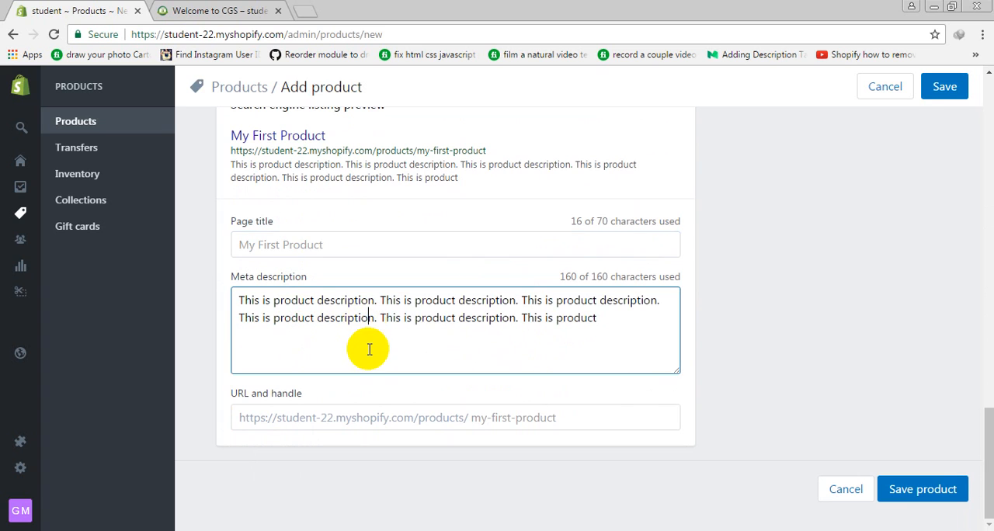
pyautogui.click(473, 415)
pyautogui.moveTo(608, 420); pyautogui.dragTo(449, 412)
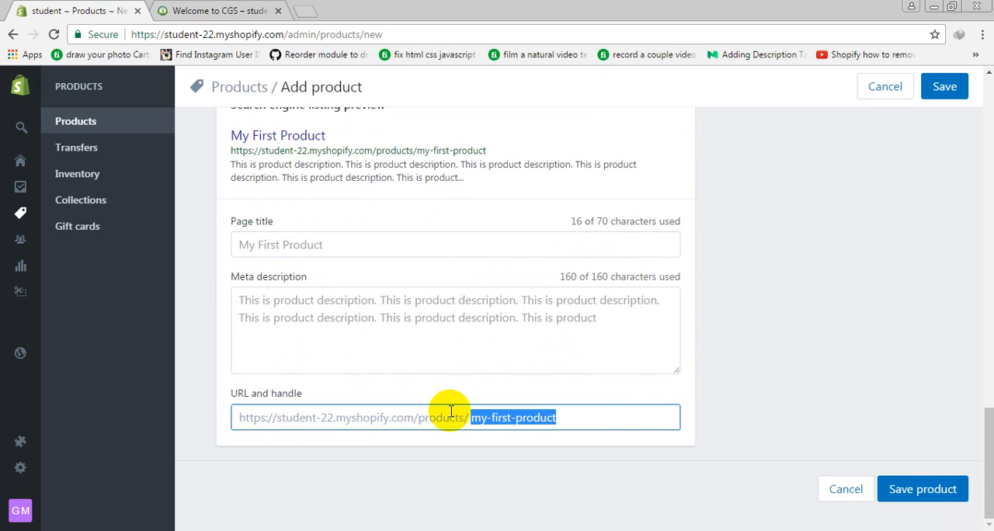
pyautogui.click(536, 419)
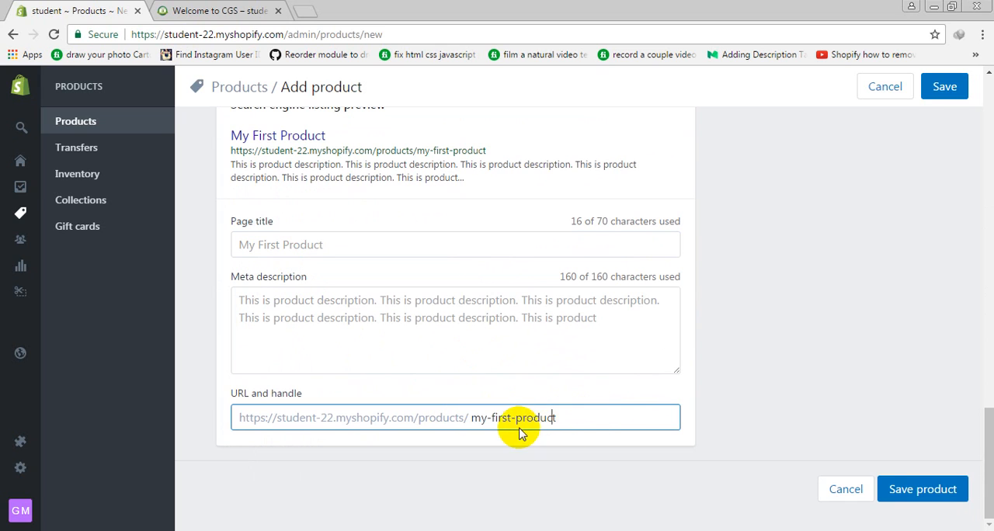
pyautogui.moveTo(574, 419); pyautogui.dragTo(480, 419)
pyautogui.doubleClick(479, 418)
pyautogui.doubleClick(497, 417)
pyautogui.click(528, 418)
pyautogui.doubleClick(528, 418)
pyautogui.click(486, 418)
pyautogui.moveTo(487, 418); pyautogui.dragTo(492, 417)
pyautogui.click(513, 416)
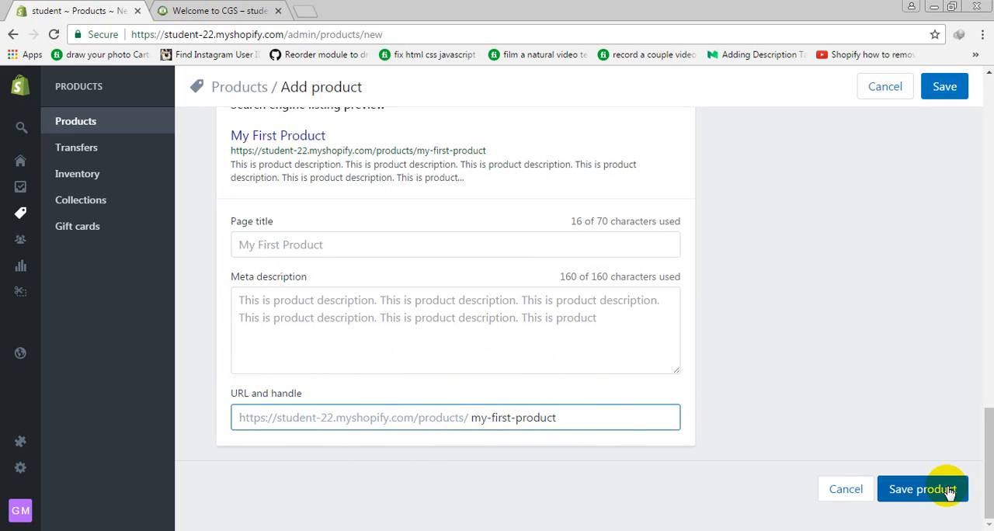
# Turn off the product's Online store visibility and turn it back on
pyautogui.scroll(10, 676, 366)
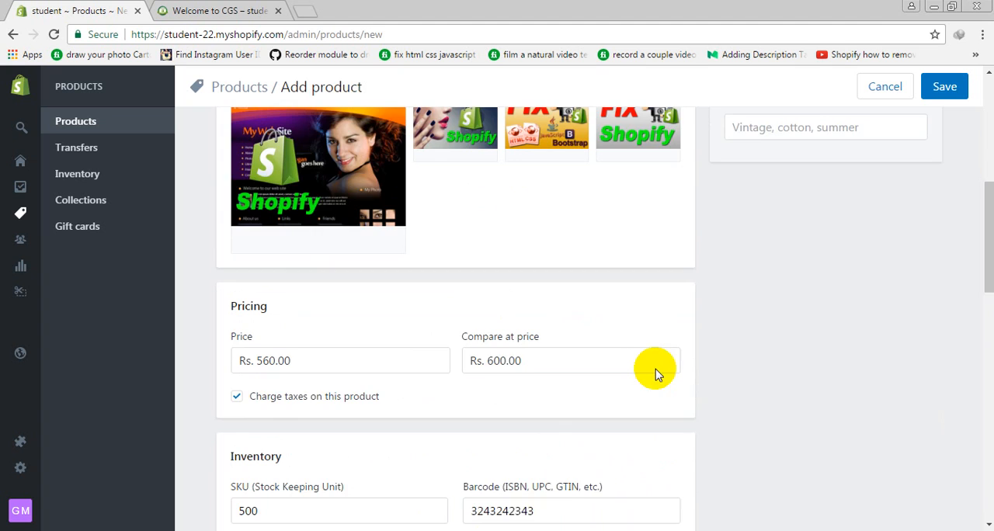
pyautogui.scroll(7, 660, 369)
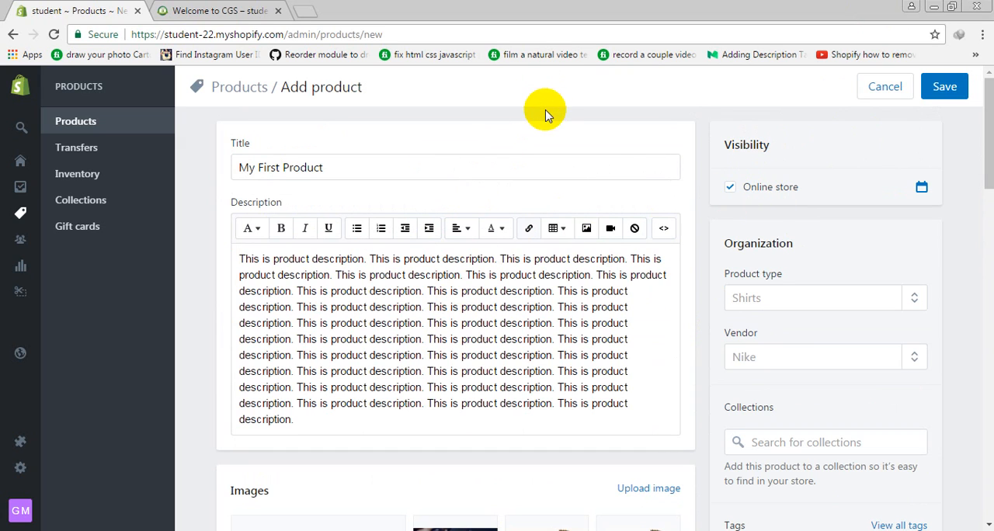
pyautogui.click(762, 191)
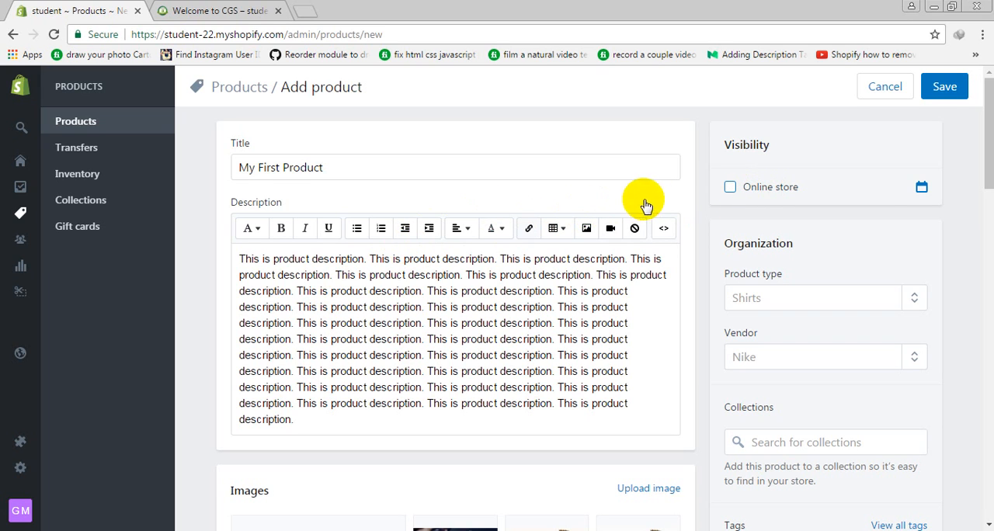
pyautogui.click(730, 187)
# Add "shirt" as the product type and set the vendor to Nike
pyautogui.scroll(-1, 777, 303)
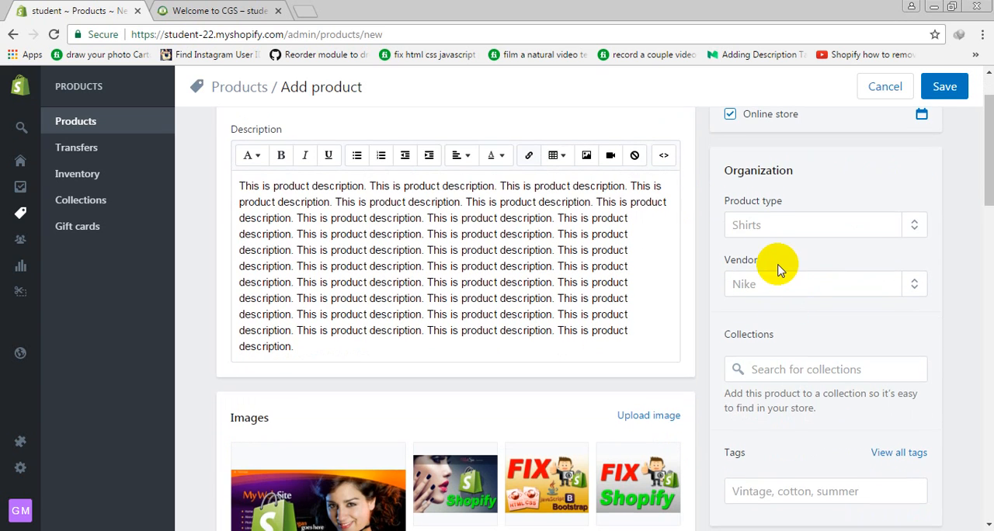
pyautogui.click(811, 226)
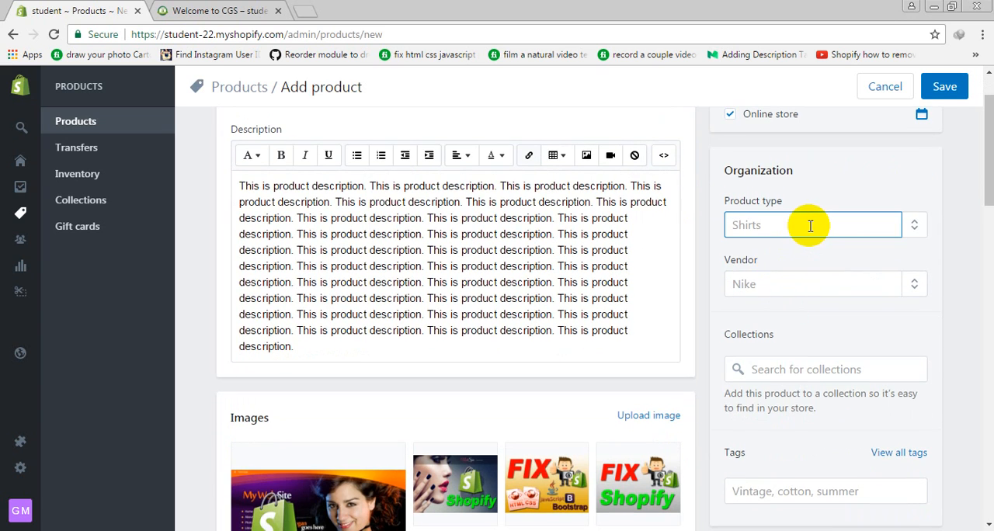
pyautogui.write('shirt')
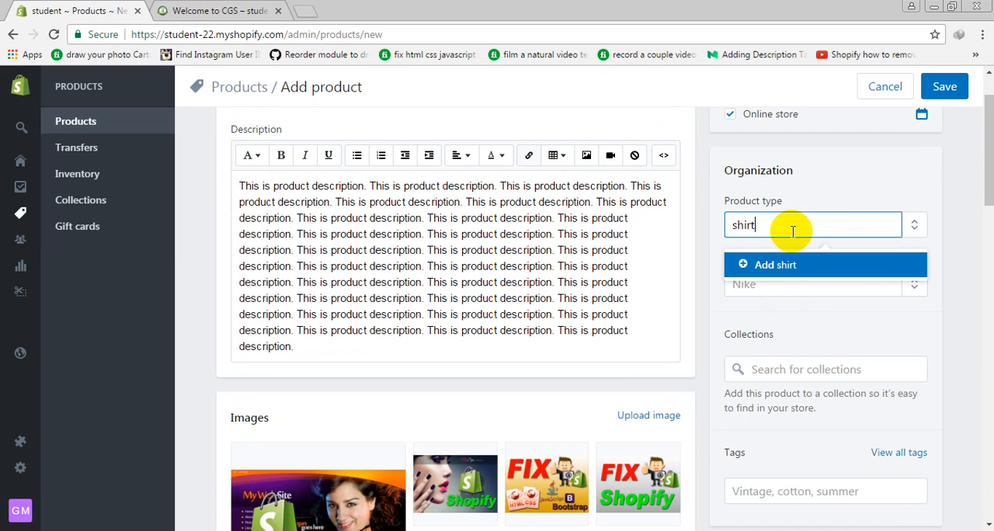
pyautogui.click(758, 264)
pyautogui.click(771, 290)
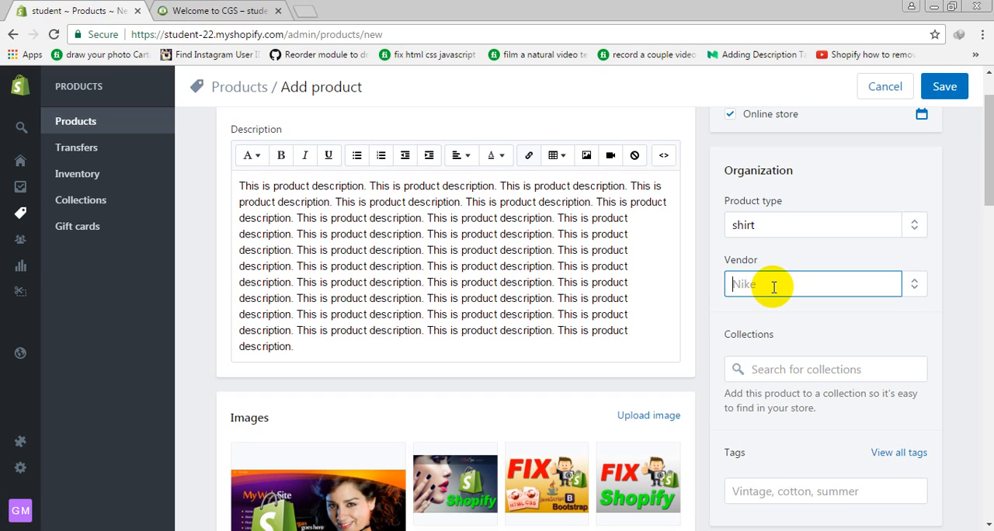
pyautogui.write('Nike')
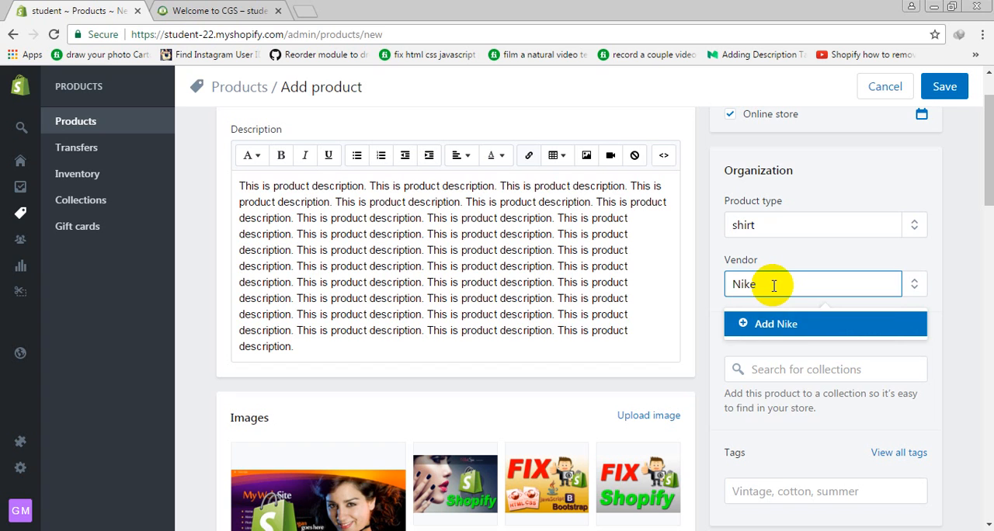
pyautogui.press('Tab')
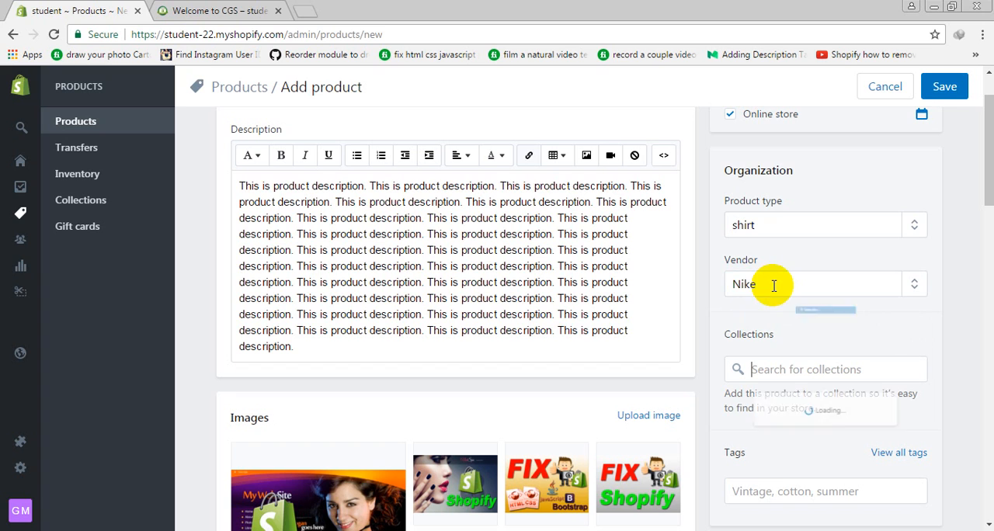
# Check which collections the product can be added to, and close the list without choosing one
pyautogui.scroll(-2, 799, 366)
pyautogui.click(823, 182)
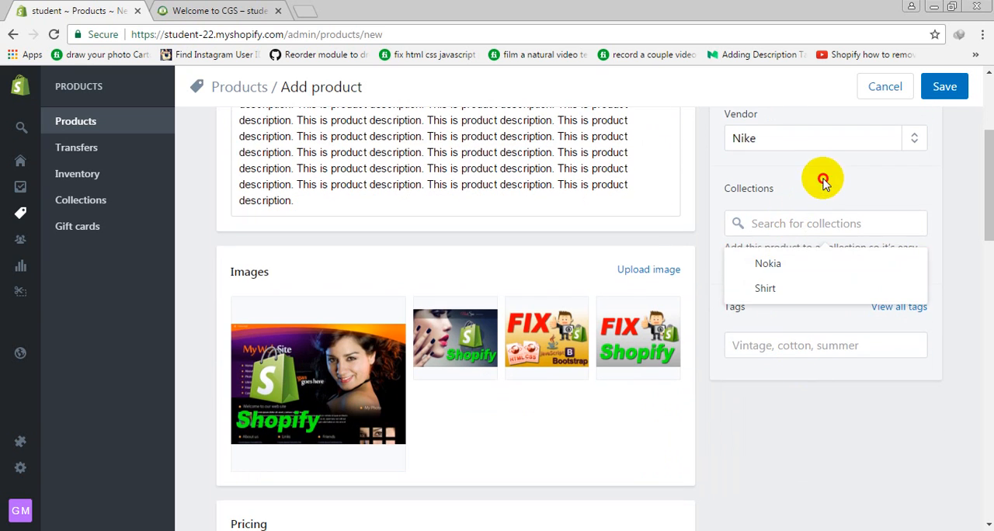
pyautogui.click(770, 229)
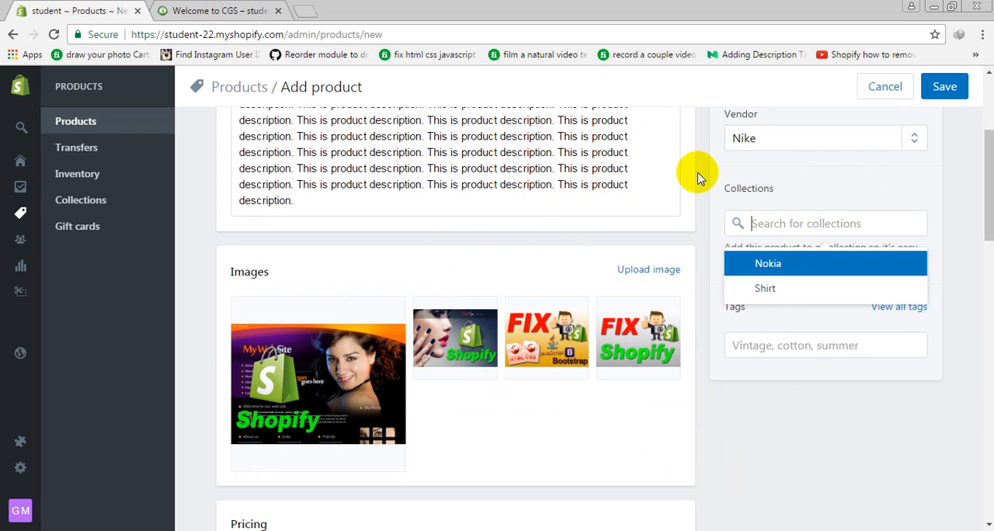
pyautogui.click(819, 201)
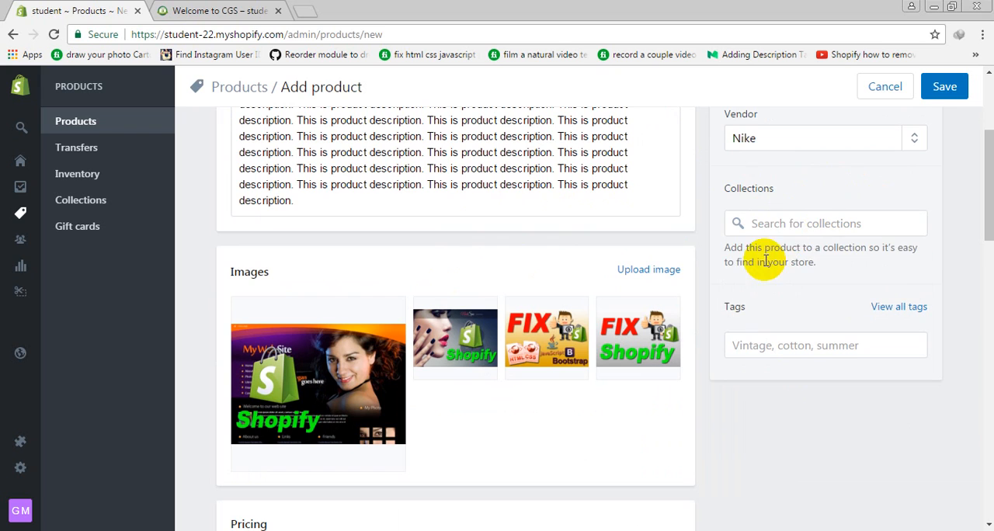
# Add the product to the Shirt collection and give it the tag "shirt"
pyautogui.click(785, 215)
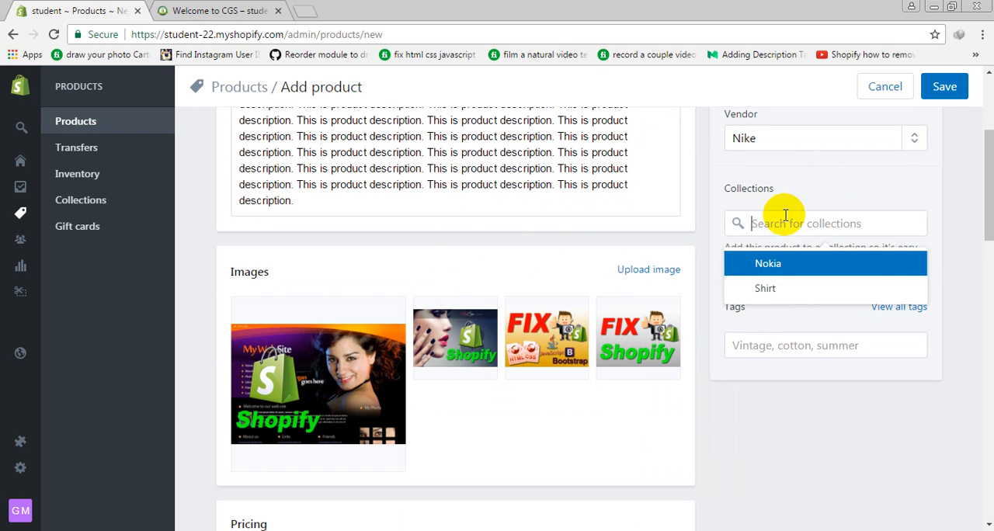
pyautogui.click(765, 288)
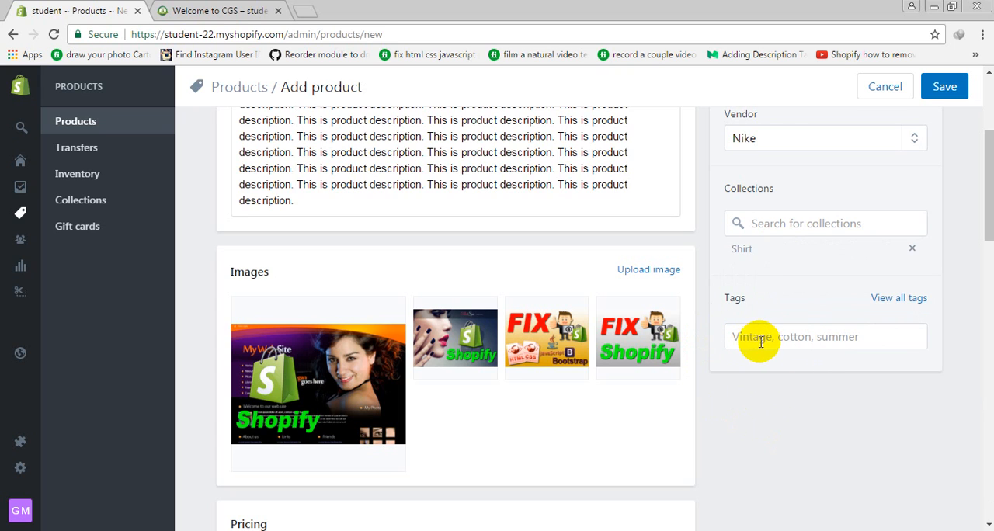
pyautogui.click(758, 340)
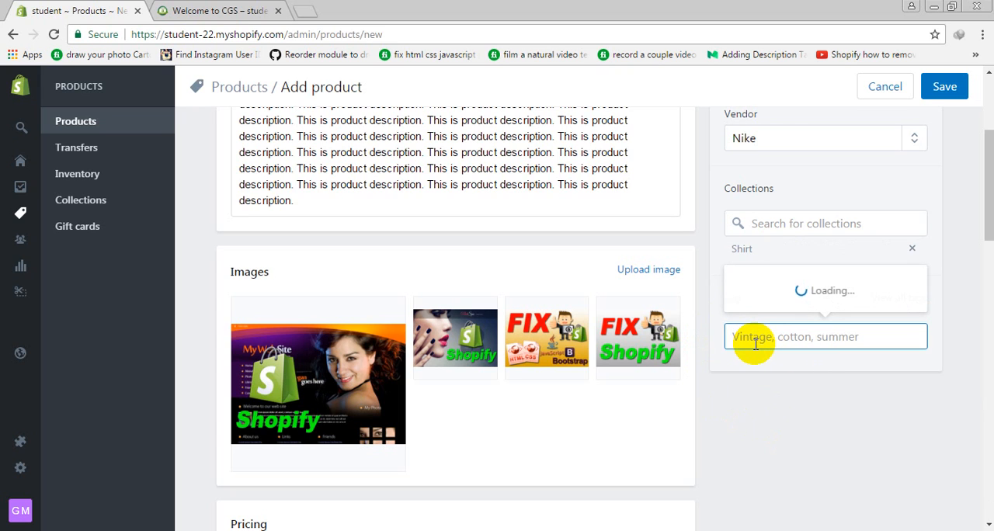
pyautogui.write('shirt')
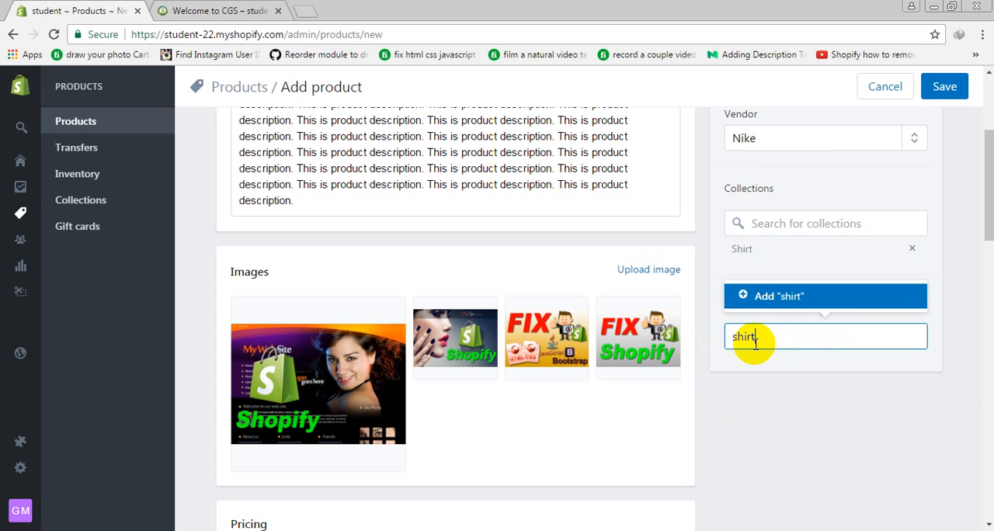
pyautogui.press('Return')
# Add the tags "red shirt", "blue shirt", "nokia" and "Dinner" to the product
pyautogui.write('red shirt')
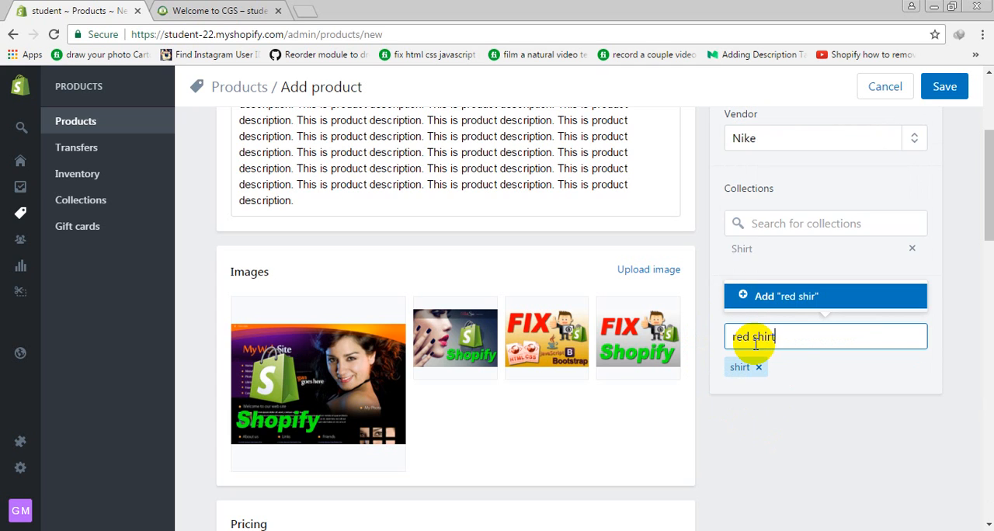
pyautogui.press('Return')
pyautogui.write('blue')
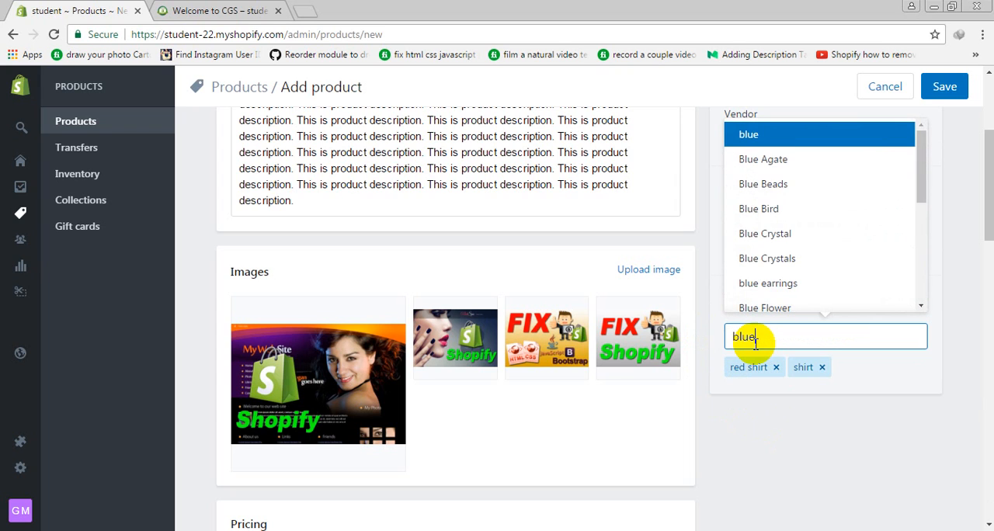
pyautogui.write(' shire')
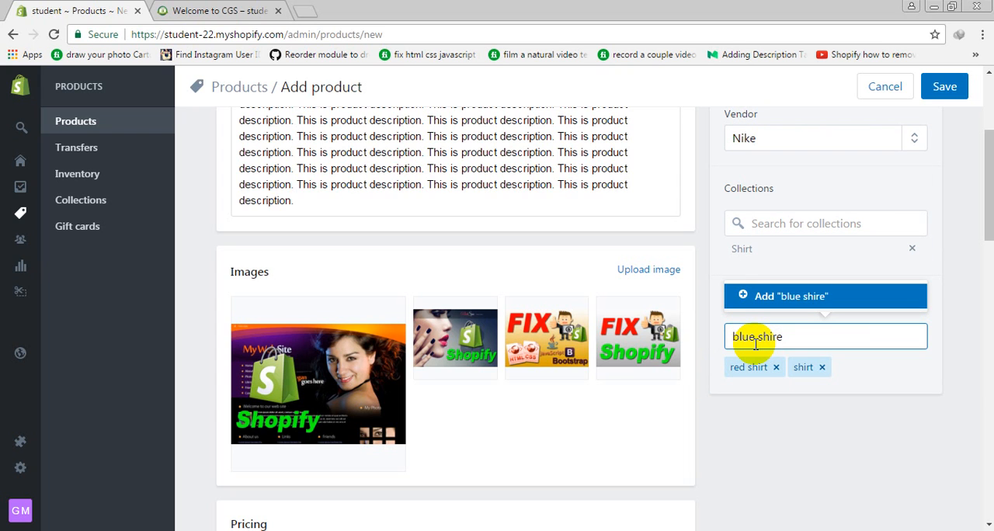
pyautogui.write('t')
pyautogui.press('Return')
pyautogui.write('nokia')
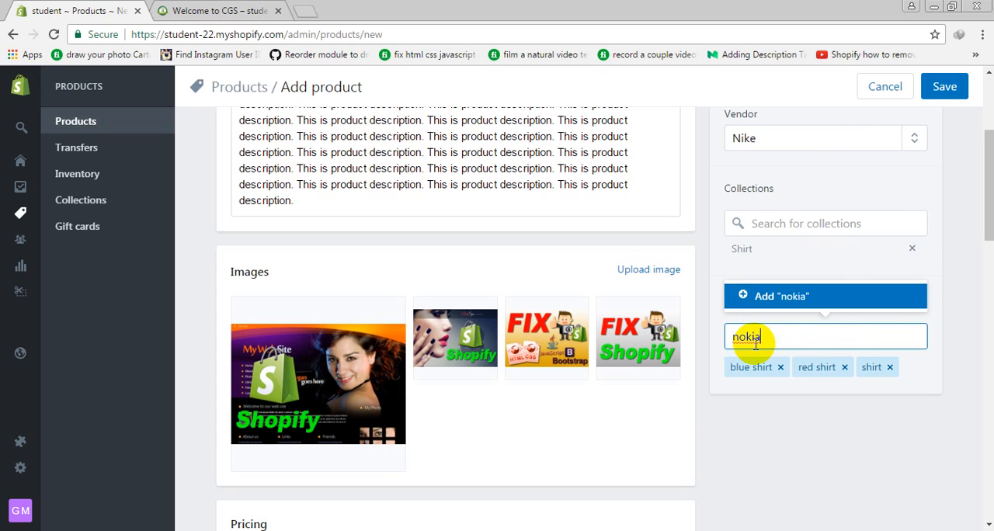
pyautogui.press('Return')
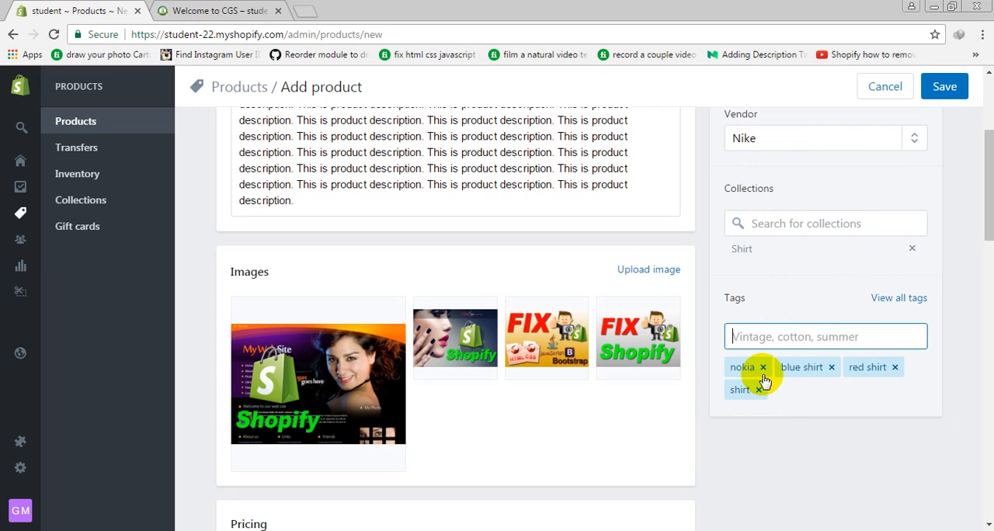
pyautogui.write('inner')
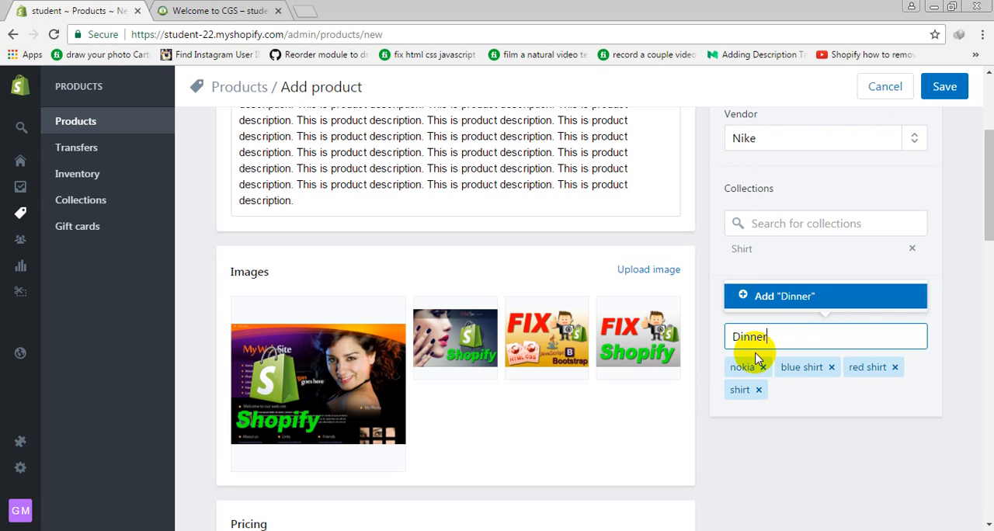
pyautogui.press('Return')
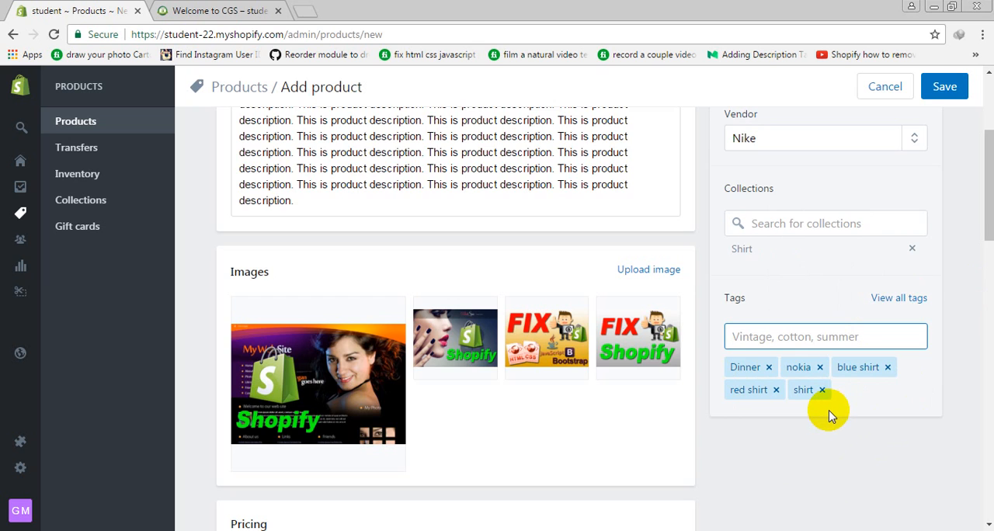
# Save the new product and read the message about its creation
pyautogui.scroll(3, 827, 414)
pyautogui.scroll(1, 829, 412)
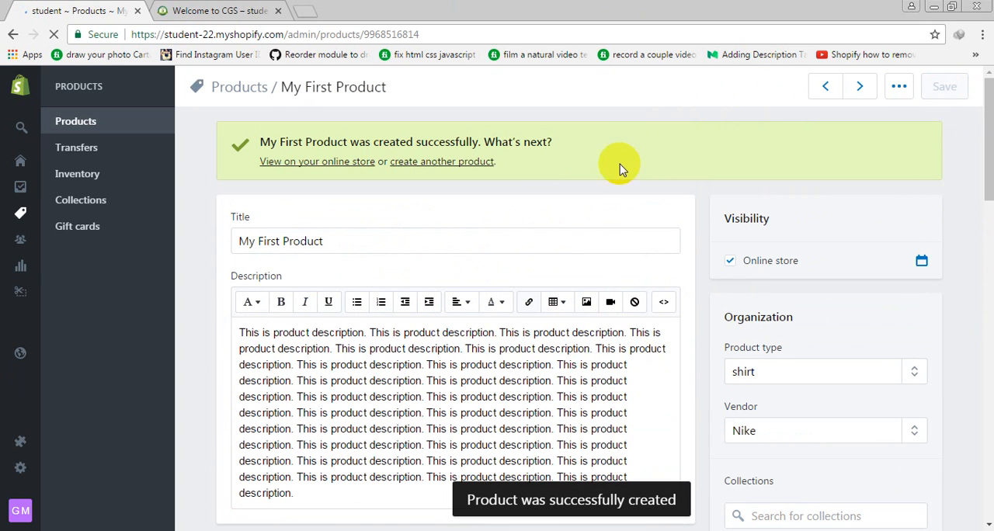
pyautogui.moveTo(262, 142); pyautogui.dragTo(556, 140)
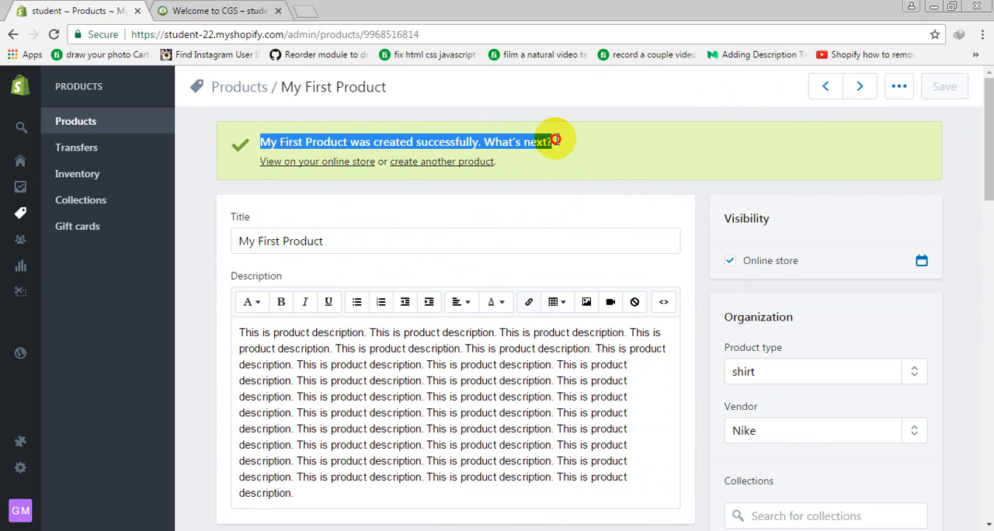
pyautogui.click(594, 209)
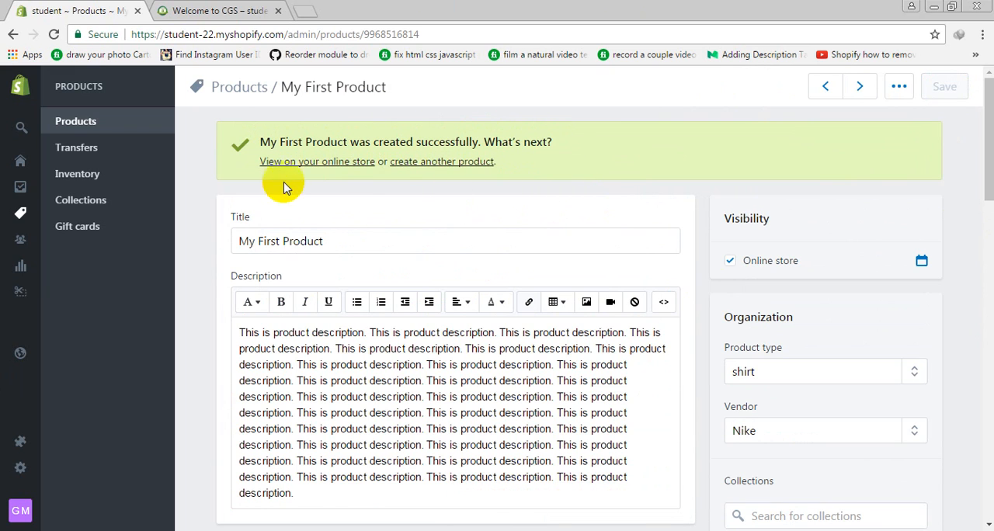
# Open the saved product's online store page in a new browser tab and switch to it
pyautogui.scroll(-1, 303, 165)
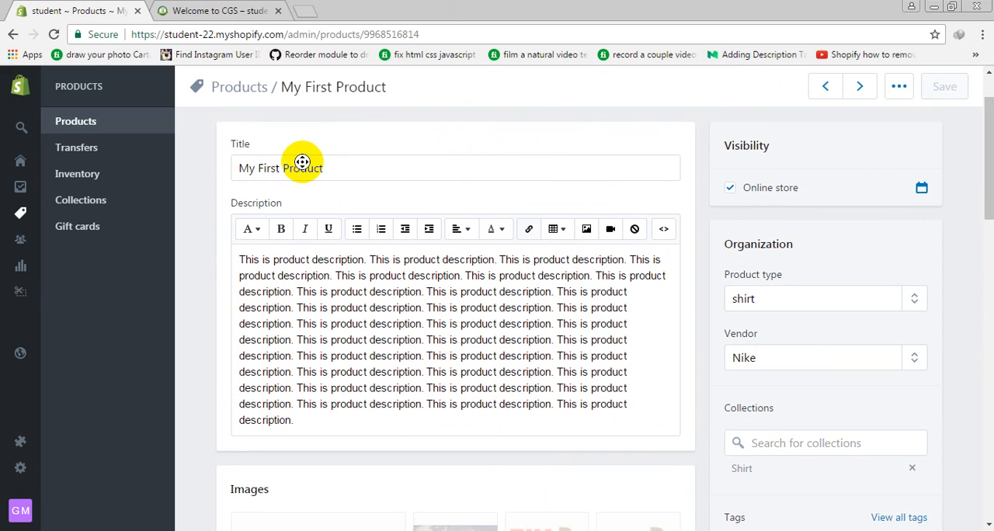
pyautogui.scroll(1, 302, 163)
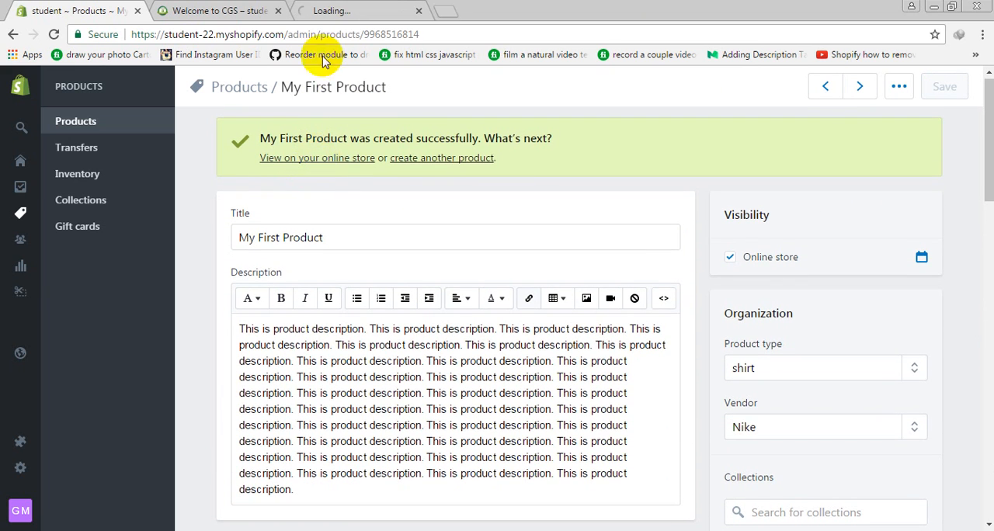
pyautogui.click(347, 12)
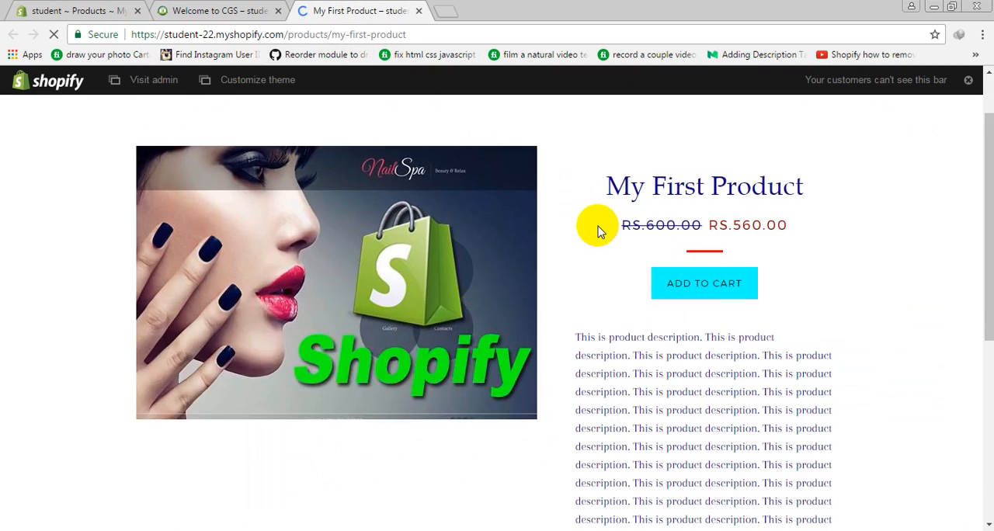
# Examine the title, compare-at price, selling price and description on the product's storefront page
pyautogui.scroll(-3, 261, 321)
pyautogui.scroll(-4, 264, 321)
pyautogui.scroll(7, 271, 321)
pyautogui.scroll(2, 574, 334)
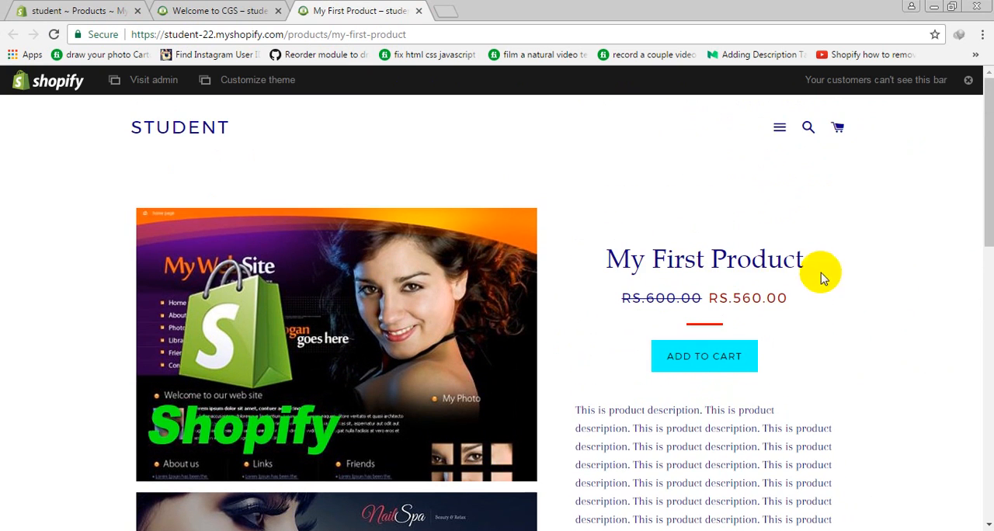
pyautogui.moveTo(610, 263); pyautogui.dragTo(820, 255)
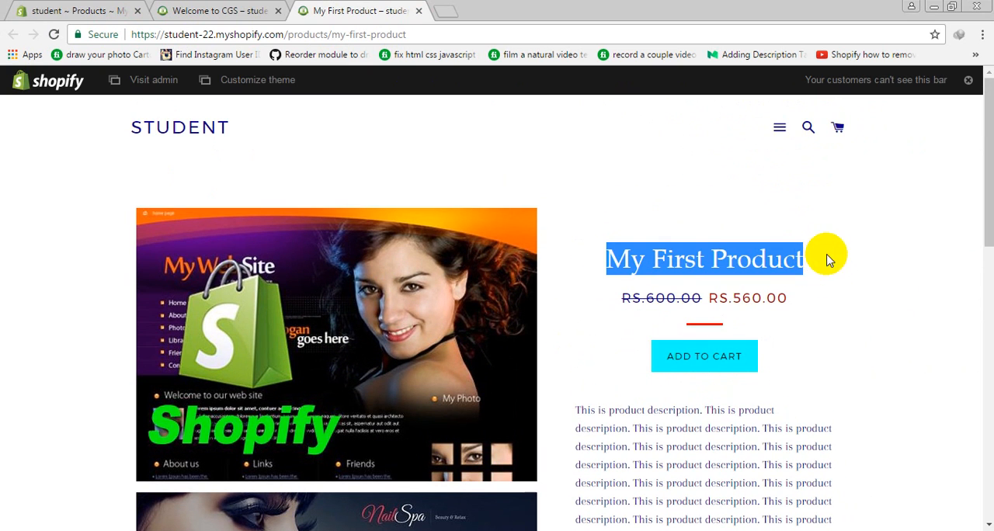
pyautogui.scroll(-2, 776, 259)
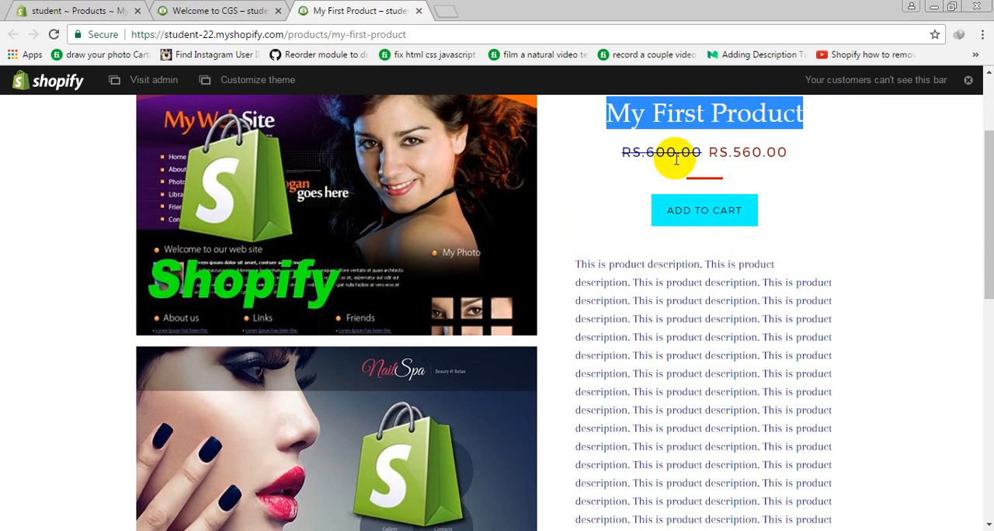
pyautogui.moveTo(697, 155); pyautogui.dragTo(818, 160)
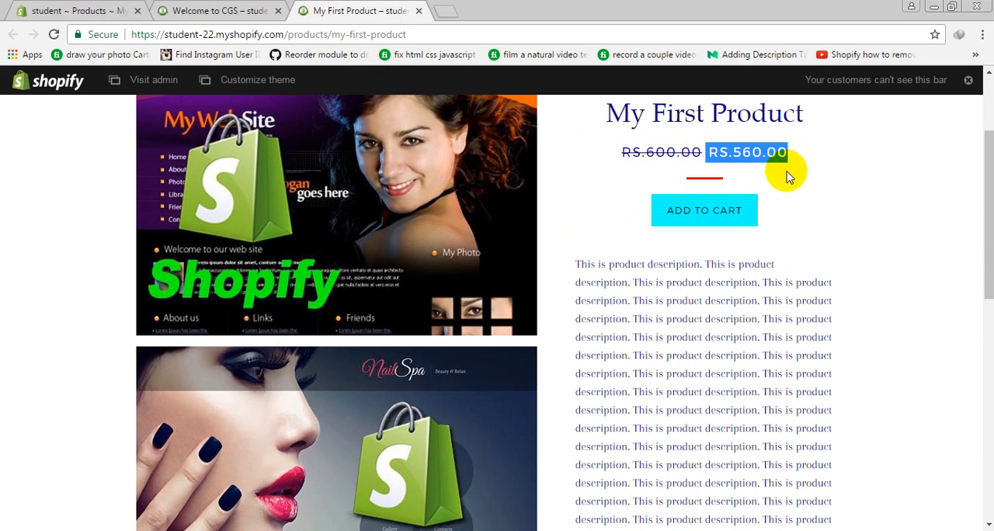
pyautogui.scroll(-4, 735, 204)
pyautogui.moveTo(682, 204); pyautogui.dragTo(800, 281)
pyautogui.scroll(-2, 753, 303)
pyautogui.click(741, 319)
pyautogui.scroll(-2, 568, 259)
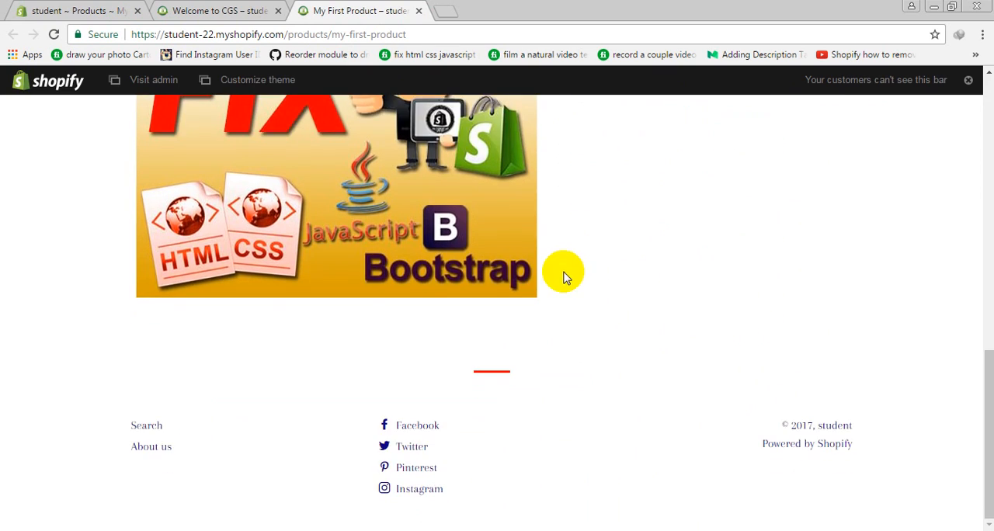
# Look through the product images on the storefront page and return to the first one
pyautogui.scroll(6, 564, 273)
pyautogui.scroll(-5, 527, 310)
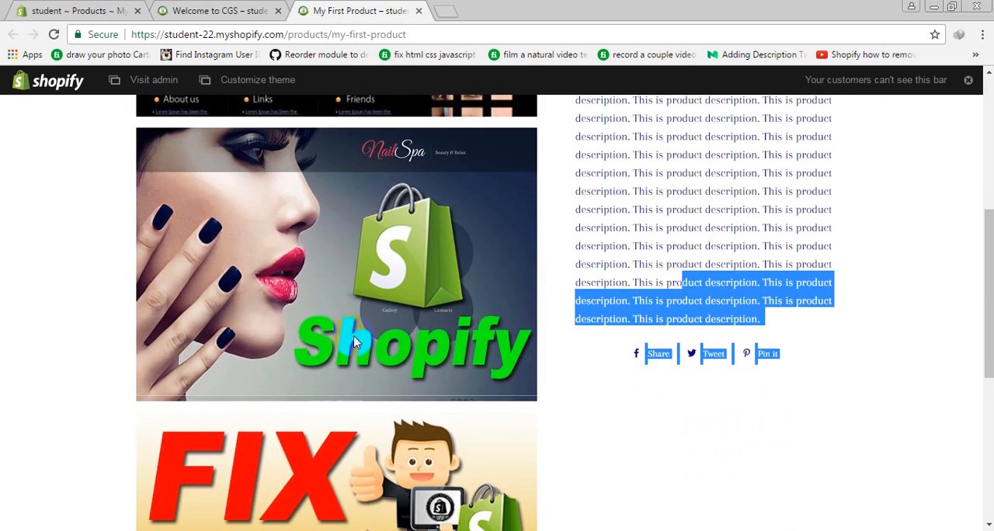
pyautogui.scroll(-3, 386, 267)
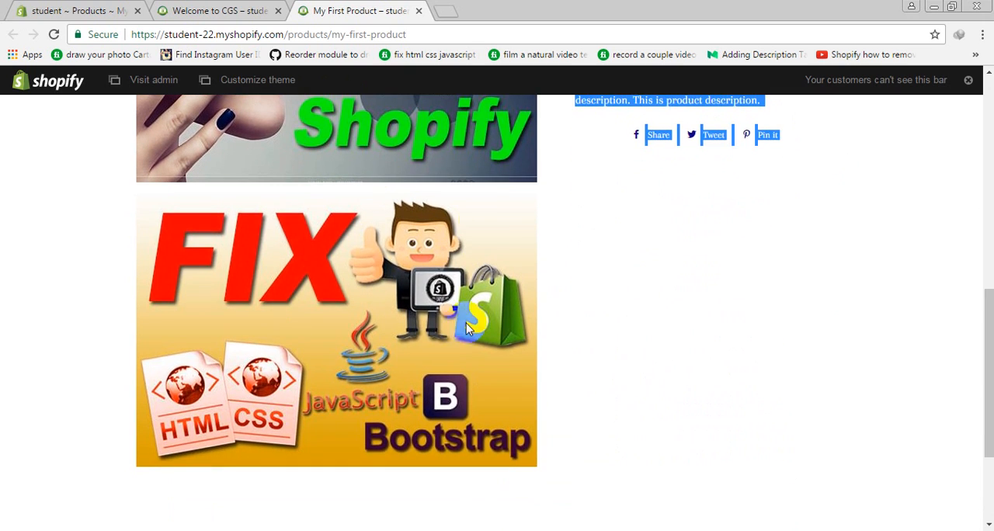
pyautogui.scroll(4, 326, 350)
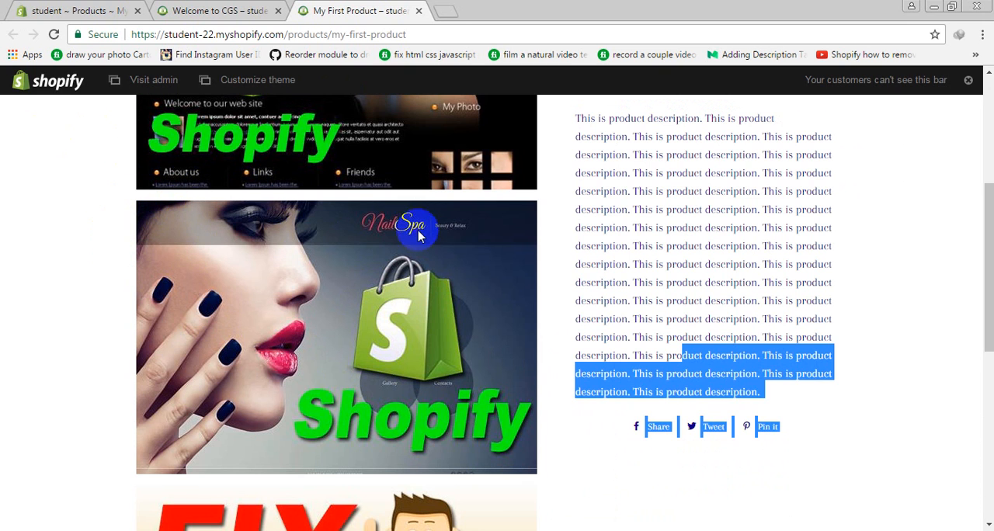
pyautogui.scroll(-5, 439, 314)
pyautogui.scroll(9, 436, 326)
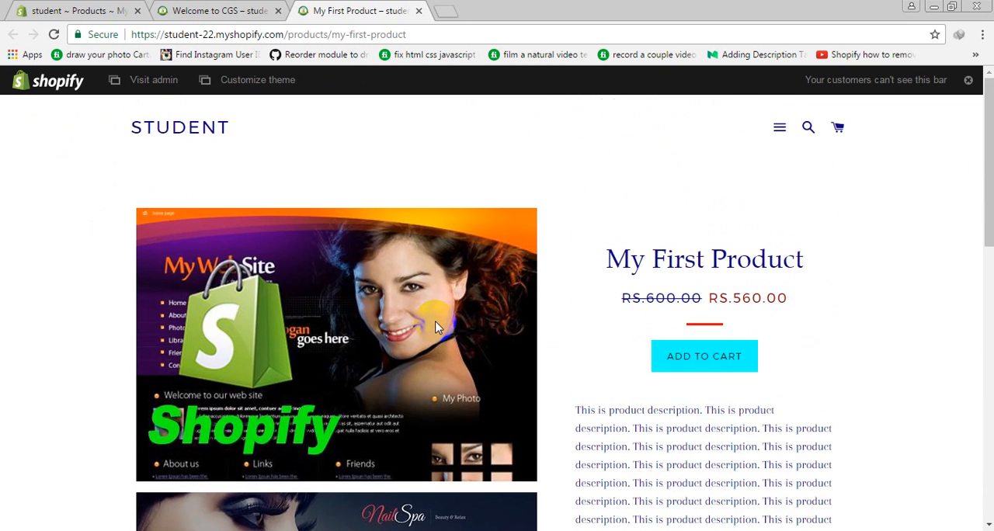
pyautogui.scroll(-3, 215, 284)
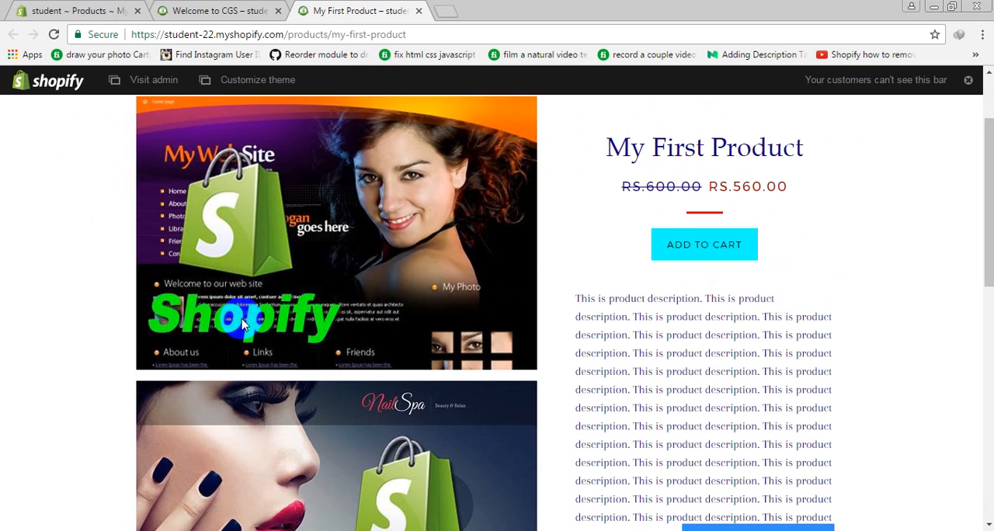
# Close the "Welcome to CGS" store home page and return to My First Product in the admin
pyautogui.click(263, 10)
pyautogui.scroll(5, 446, 245)
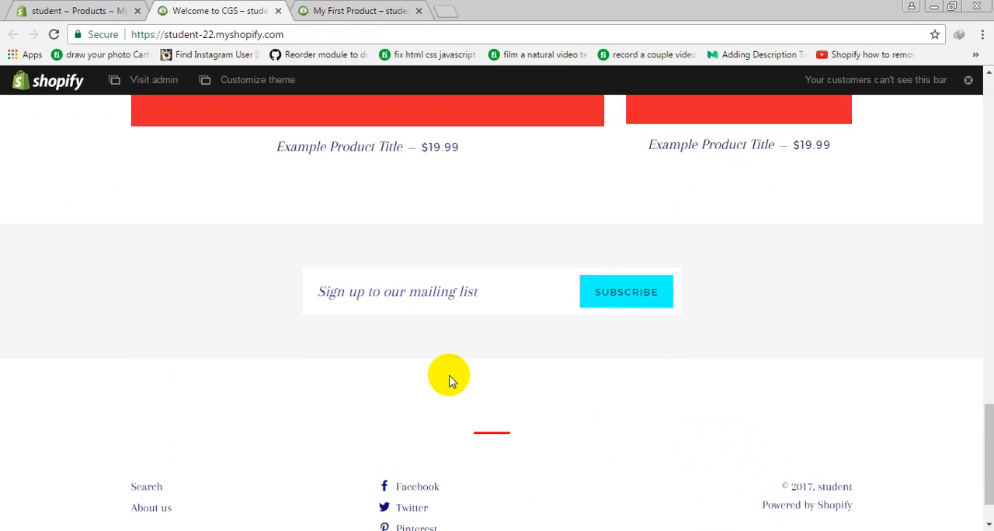
pyautogui.click(278, 10)
pyautogui.click(66, 8)
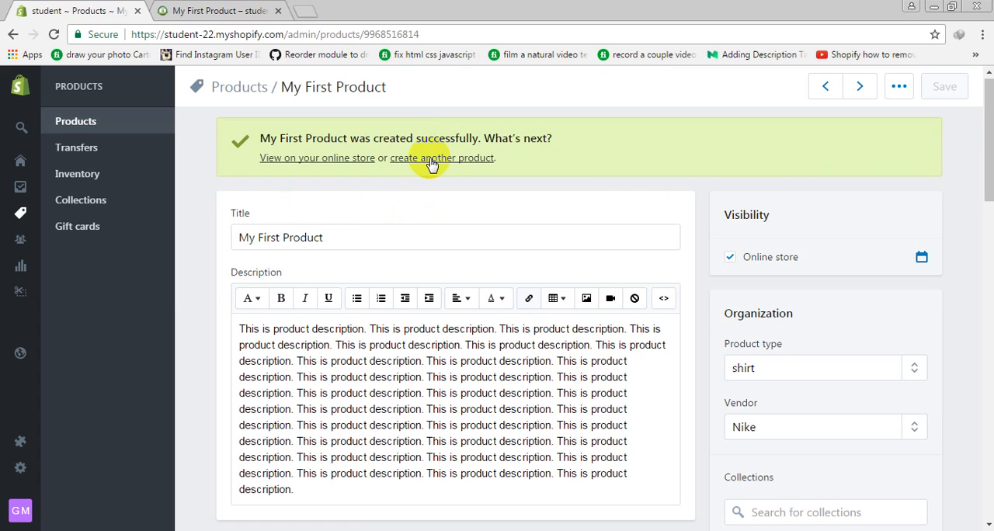
# Duplicate My First Product under the name "My Second Product"
pyautogui.click(898, 86)
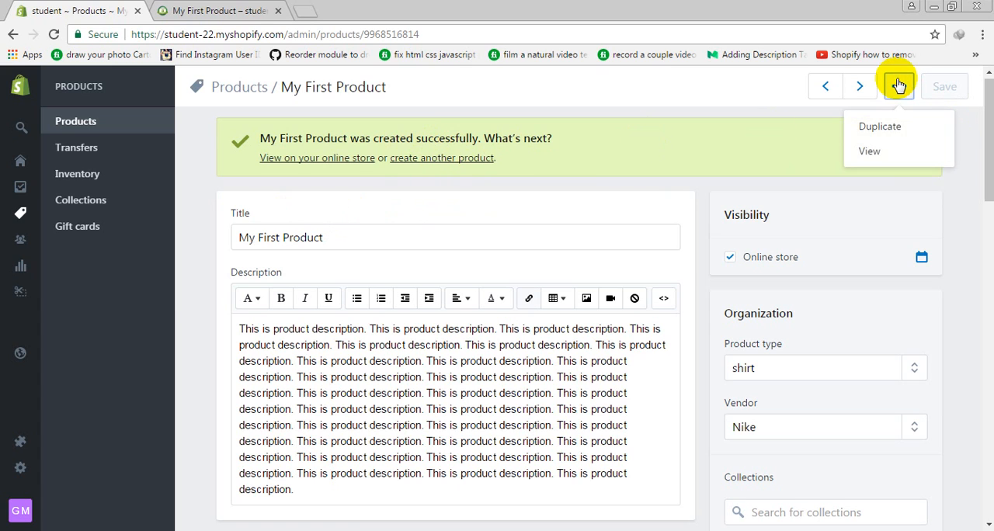
pyautogui.click(880, 131)
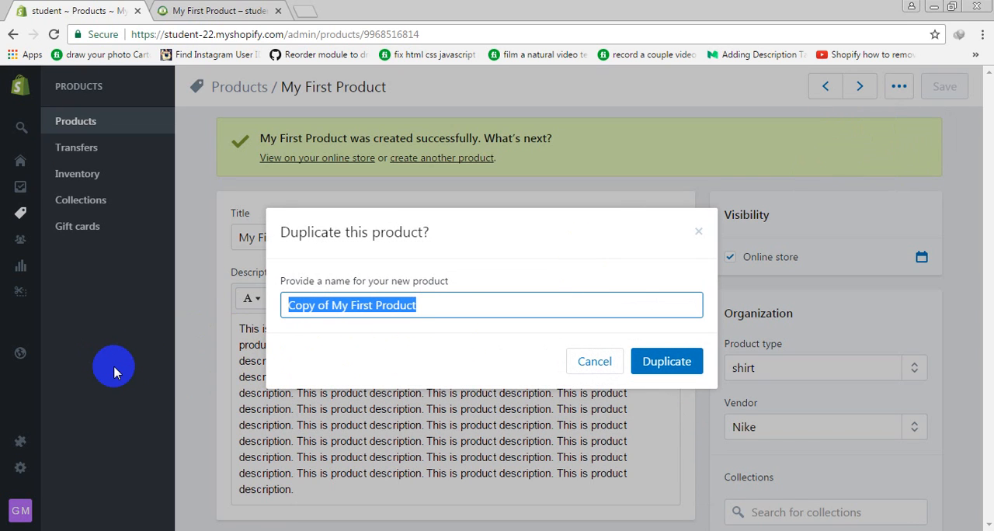
pyautogui.write('My Second Produc')
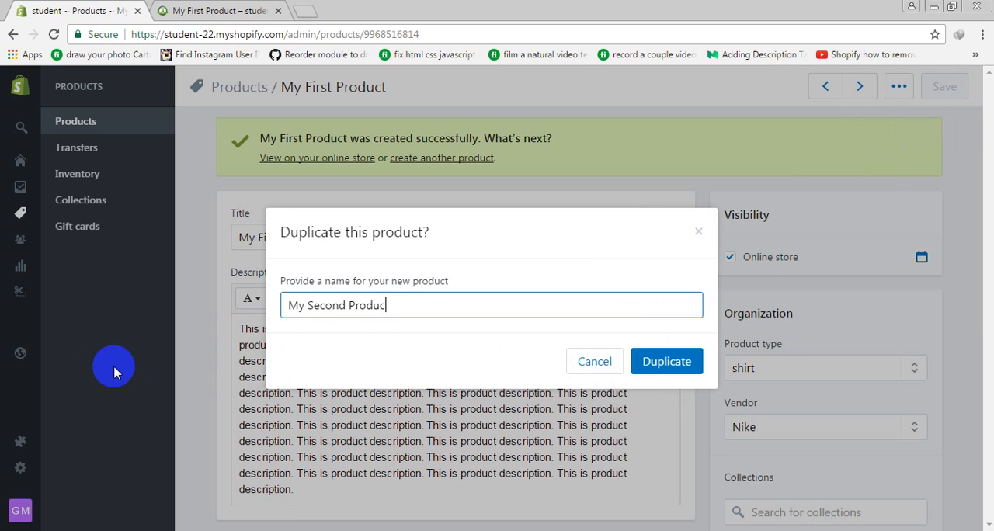
pyautogui.click(676, 364)
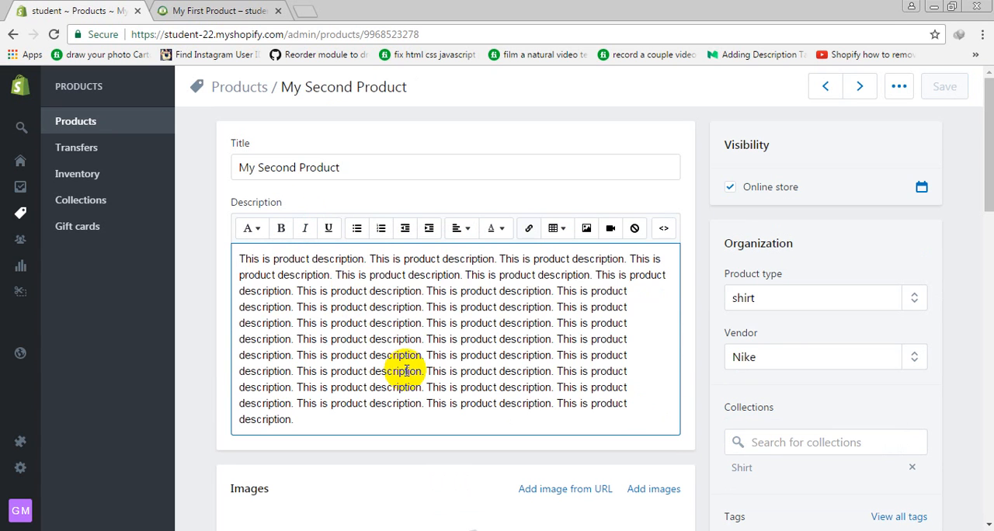
# Check which details the duplicate carries over, including its description, images, tags and pricing
pyautogui.moveTo(406, 372); pyautogui.dragTo(313, 275)
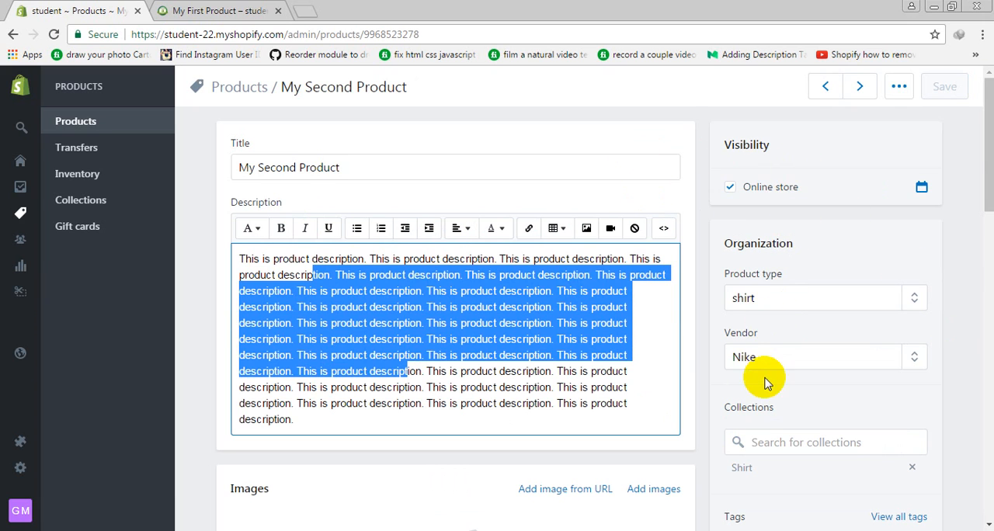
pyautogui.scroll(-7, 783, 380)
pyautogui.scroll(3, 815, 225)
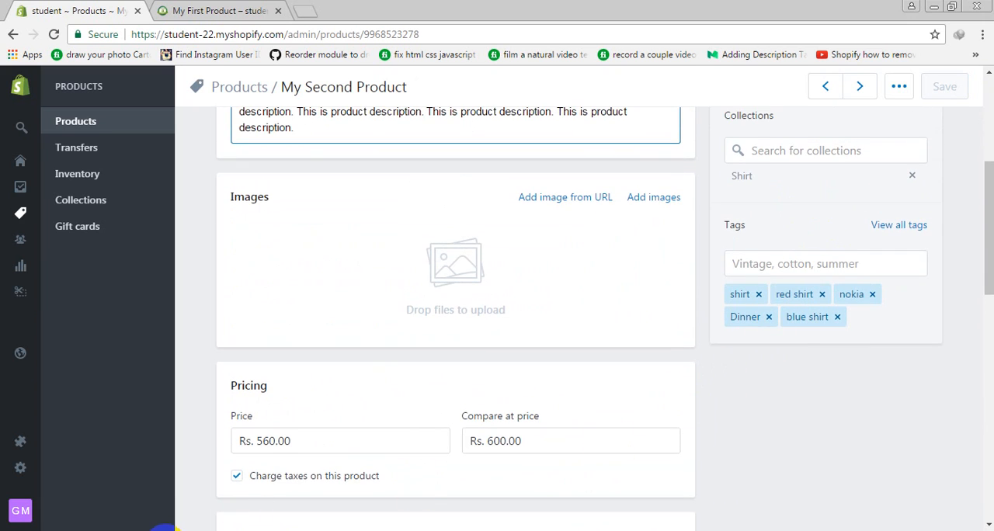
# Review the duplicated product's inventory, shipping, organization and pricing sections
pyautogui.scroll(-4, 415, 443)
pyautogui.scroll(-6, 448, 362)
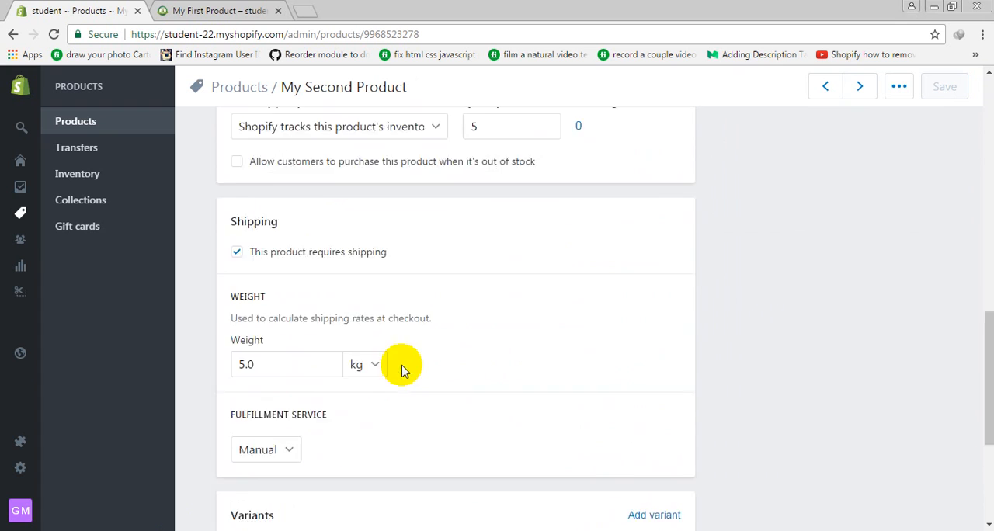
pyautogui.scroll(15, 391, 414)
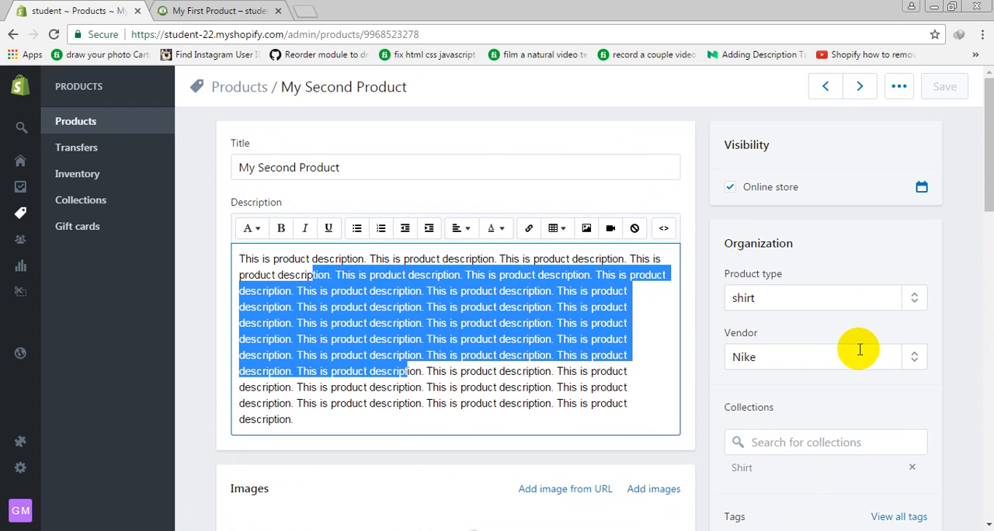
pyautogui.scroll(-1, 794, 355)
pyautogui.scroll(1, 857, 349)
pyautogui.scroll(-5, 827, 375)
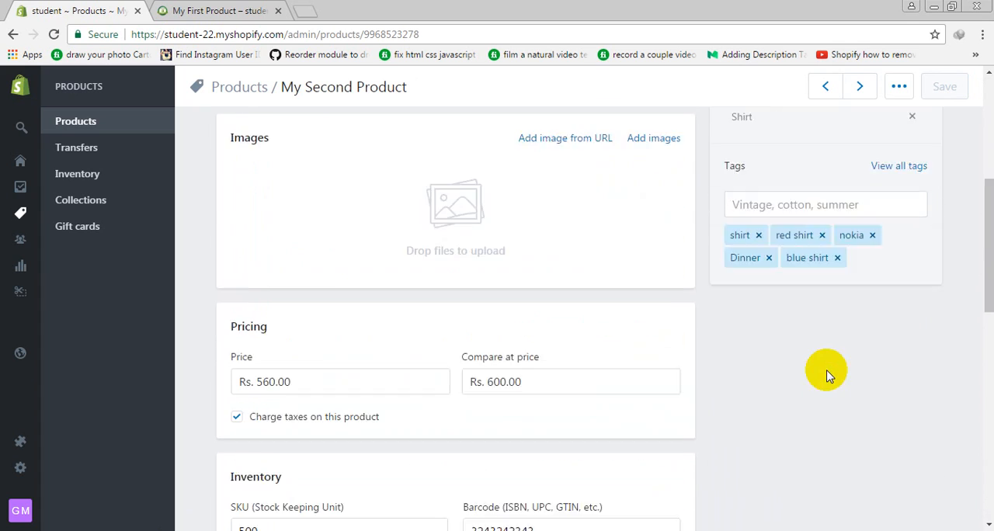
pyautogui.scroll(-4, 627, 367)
pyautogui.scroll(-2, 513, 372)
# Upload the images fix-html, fix-shopify-issue, gig-shopify and shopify-site to My Second Product
pyautogui.scroll(7, 498, 361)
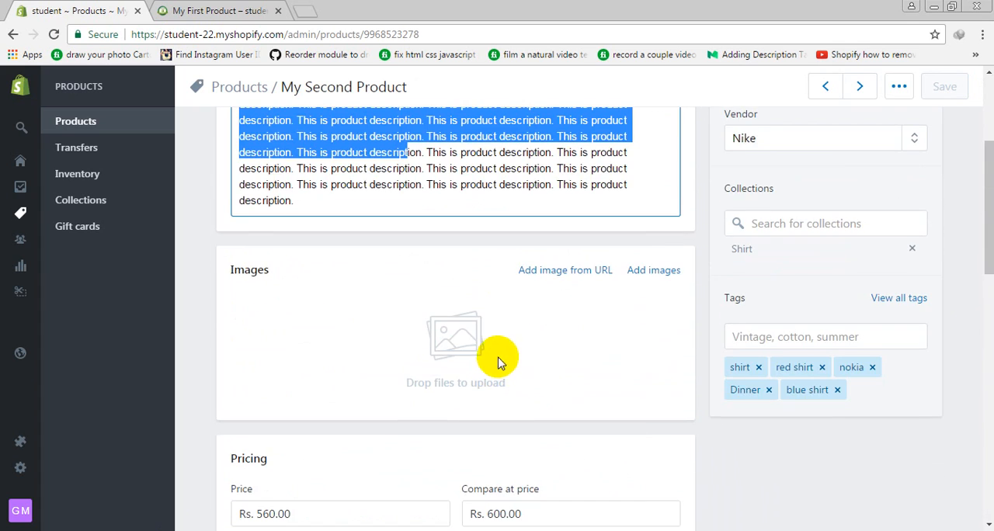
pyautogui.scroll(1, 504, 359)
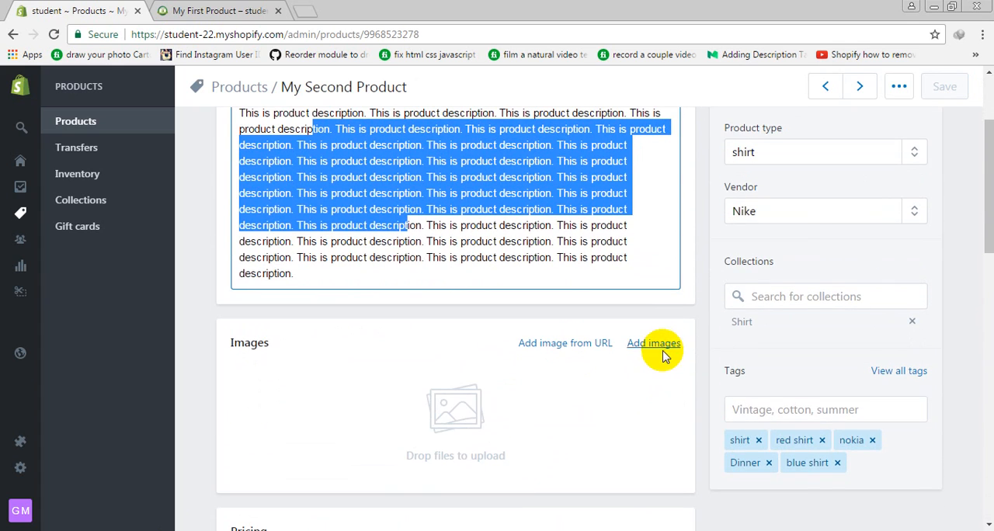
pyautogui.click(664, 354)
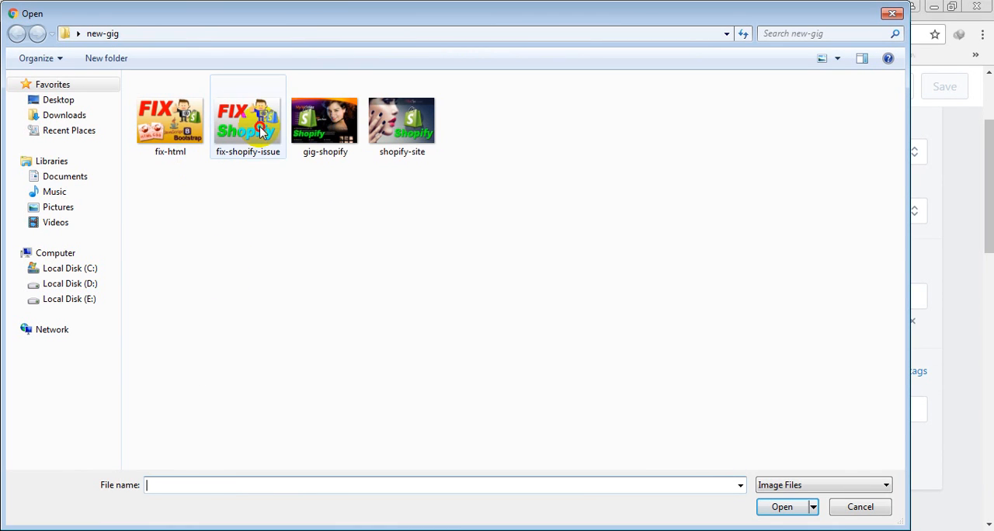
pyautogui.click(261, 132)
pyautogui.keyDown('ctrl'); pyautogui.click(327, 124); pyautogui.keyUp('ctrl')
pyautogui.keyDown('ctrl'); pyautogui.click(379, 129); pyautogui.keyUp('ctrl')
pyautogui.keyDown('ctrl'); pyautogui.click(170, 120); pyautogui.keyUp('ctrl')
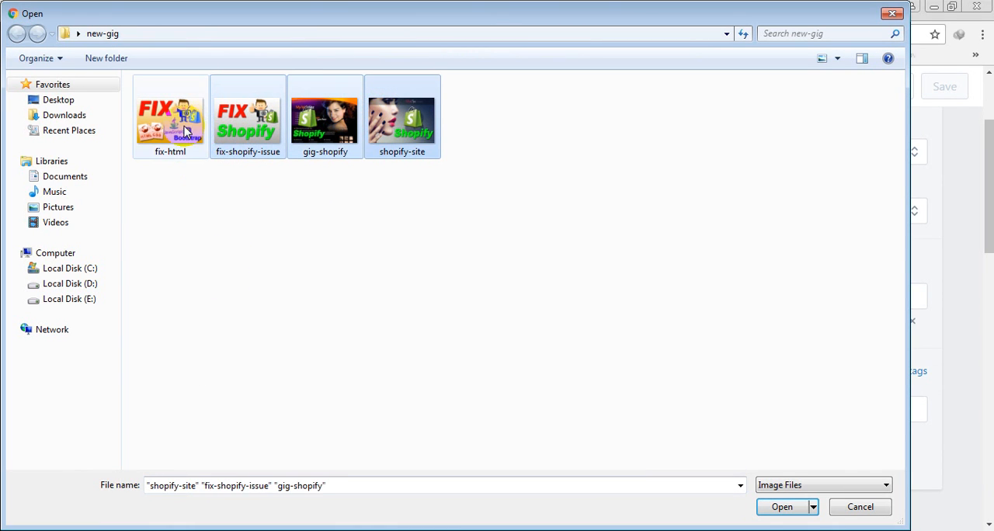
pyautogui.click(772, 509)
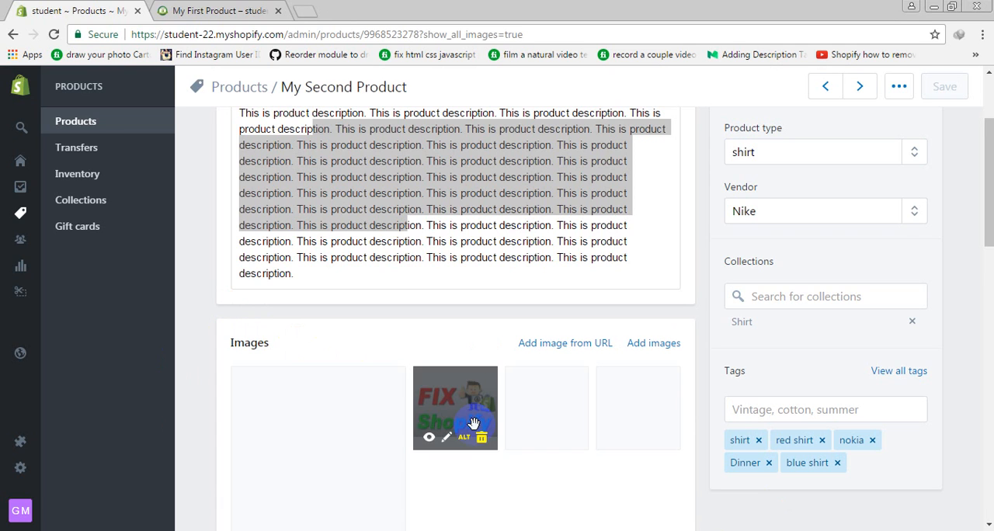
# Start adding variants to My Second Product and look over the option fields
pyautogui.scroll(-3, 604, 407)
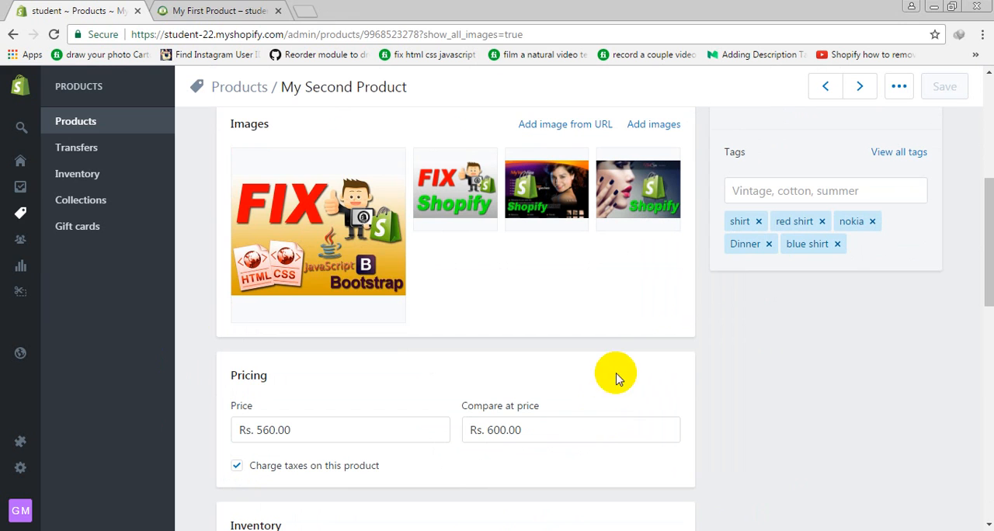
pyautogui.scroll(-5, 459, 423)
pyautogui.scroll(-3, 631, 444)
pyautogui.scroll(3, 627, 455)
pyautogui.scroll(-3, 628, 458)
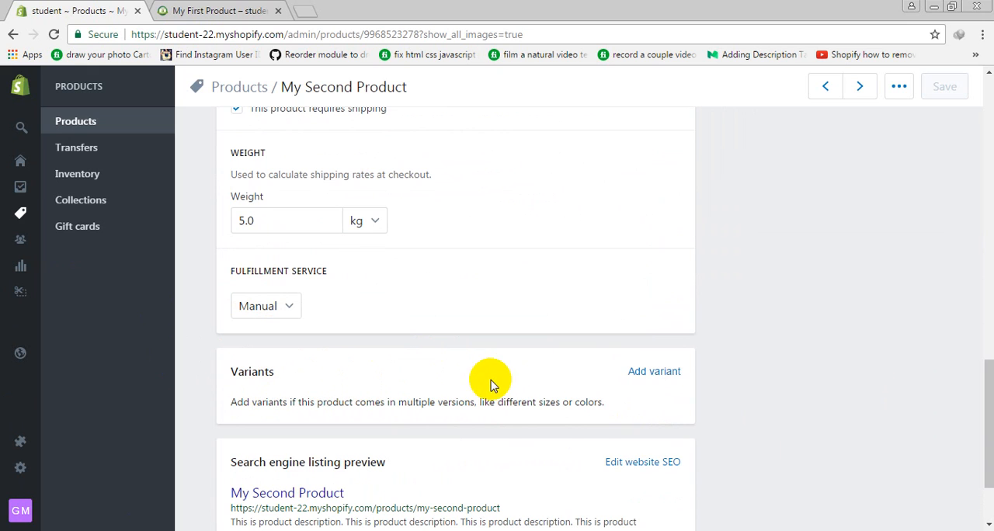
pyautogui.click(653, 371)
pyautogui.scroll(-3, 591, 351)
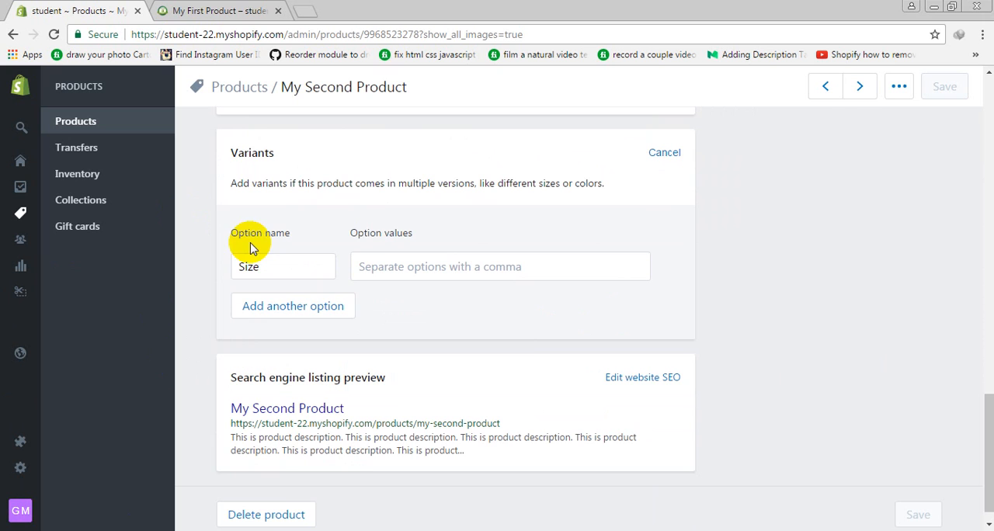
pyautogui.scroll(15, 455, 315)
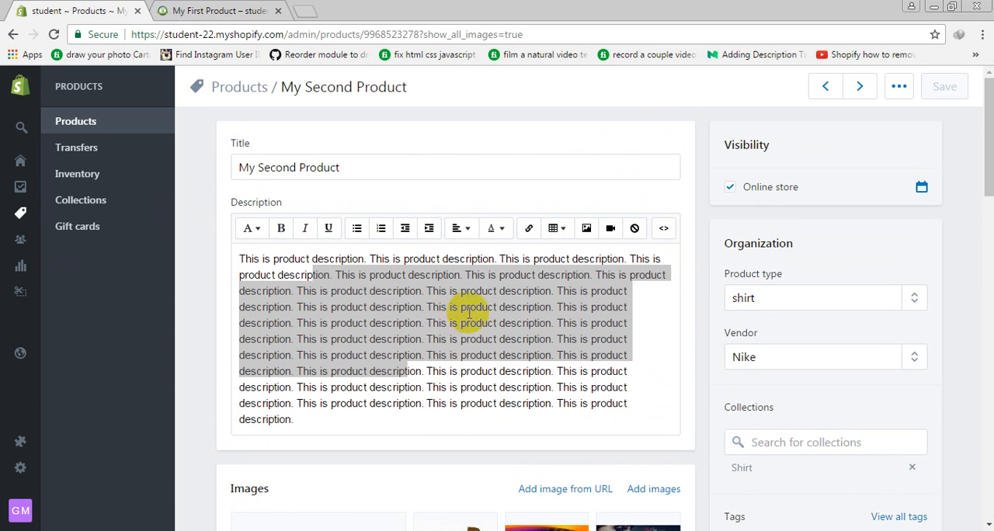
pyautogui.scroll(-12, 698, 357)
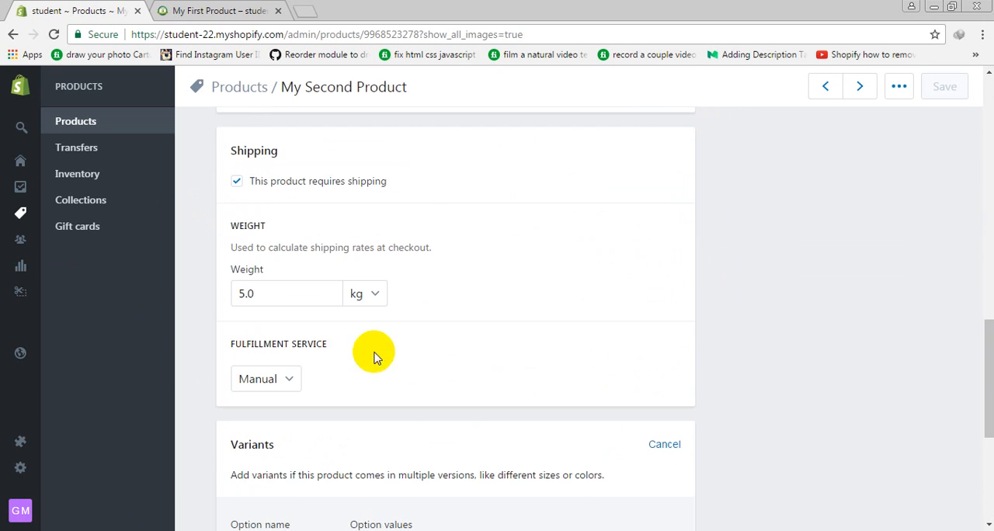
pyautogui.scroll(-4, 291, 366)
# Enter Small, Medium, Large and Extra Large as the values of the Size option
pyautogui.doubleClick(324, 256)
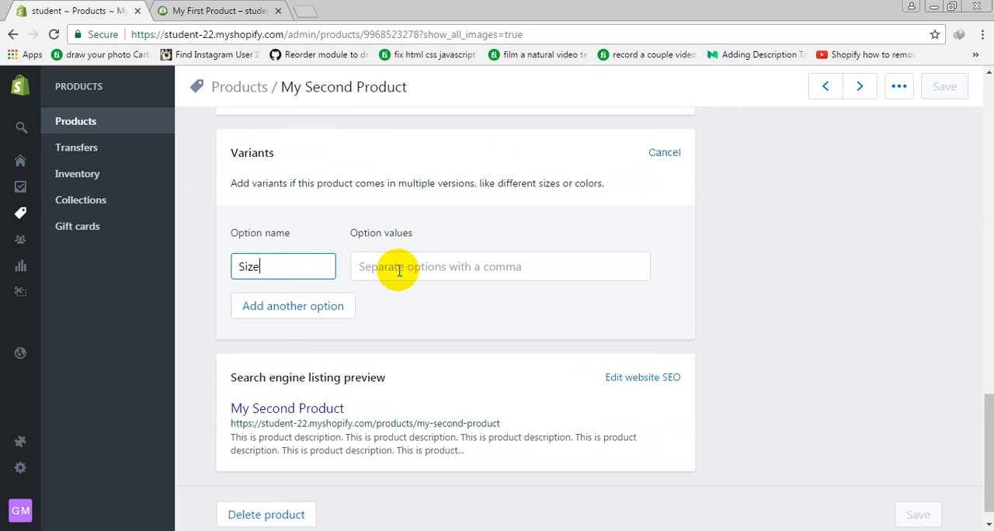
pyautogui.click(371, 278)
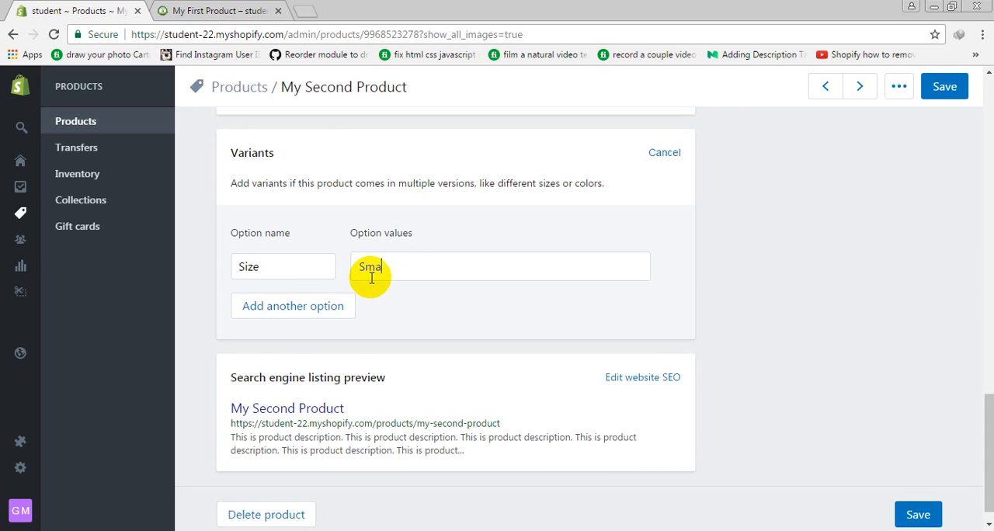
pyautogui.press('Return')
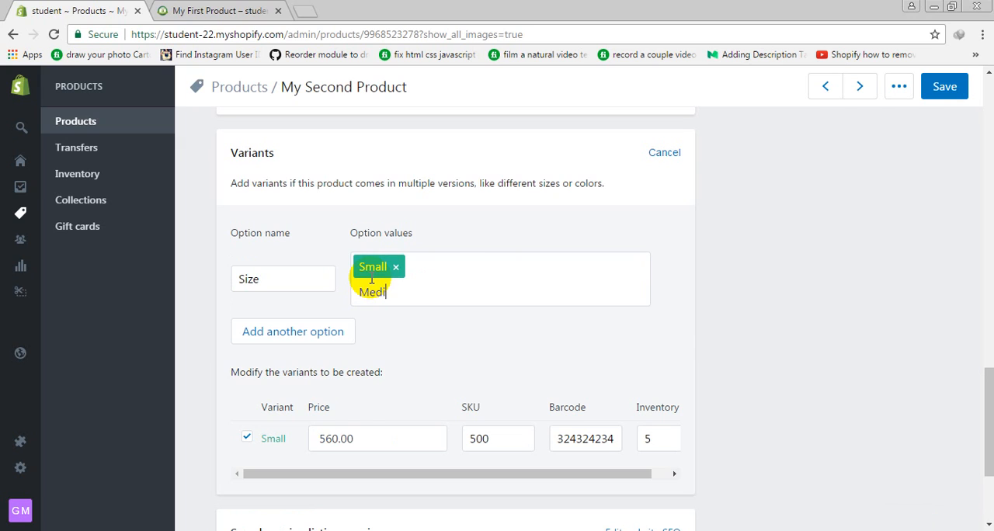
pyautogui.write('Medium')
pyautogui.press('Return')
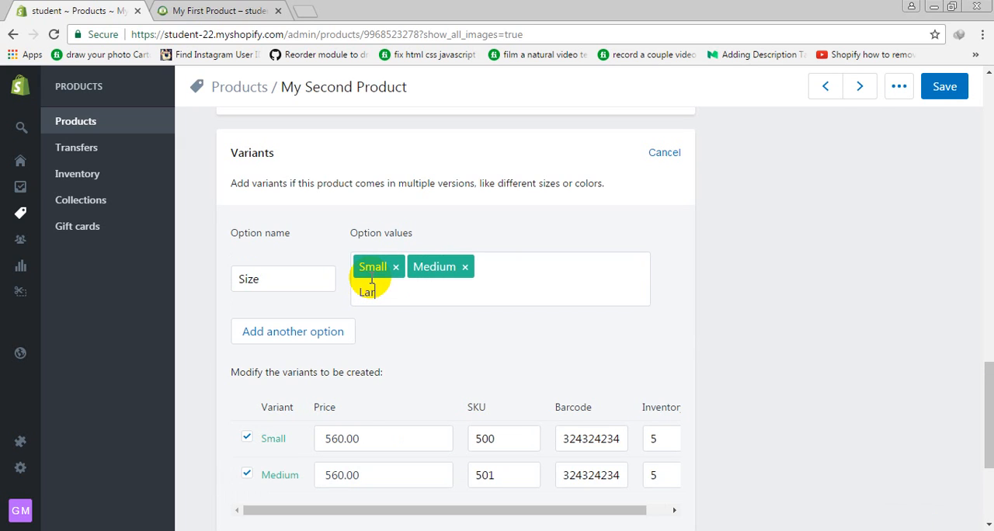
pyautogui.press('Return')
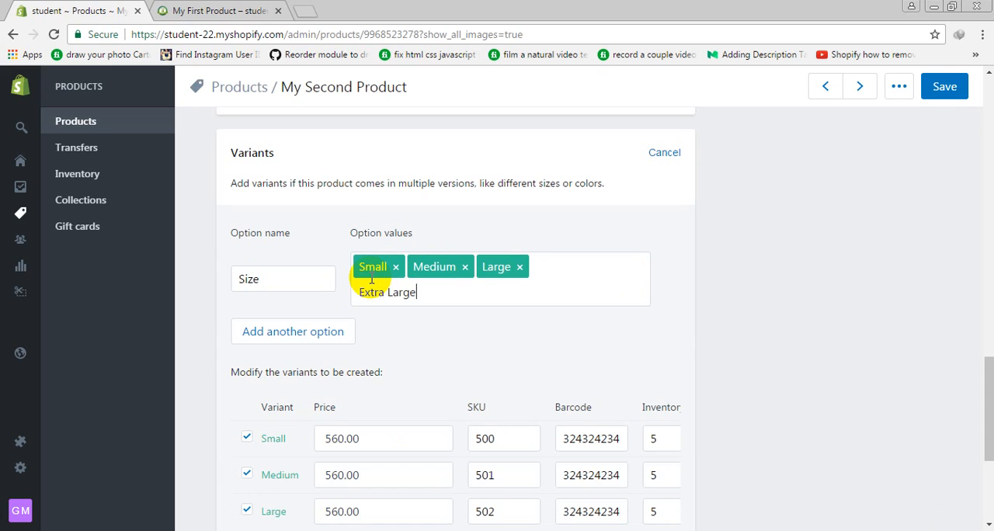
pyautogui.write('Extra Large')
pyautogui.press('Return')
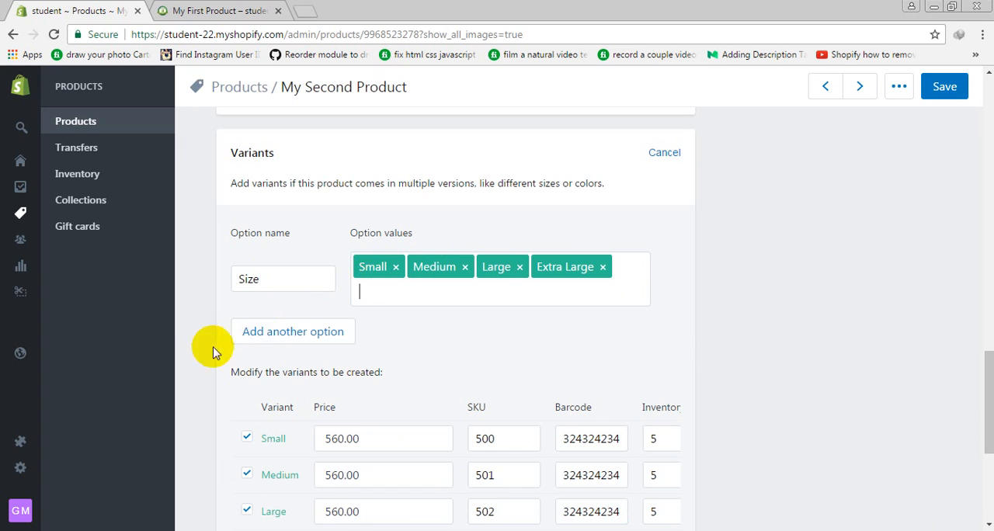
# Add a Color option with the values Blue, Red, Green, Purple and Pink
pyautogui.click(293, 334)
pyautogui.doubleClick(303, 332)
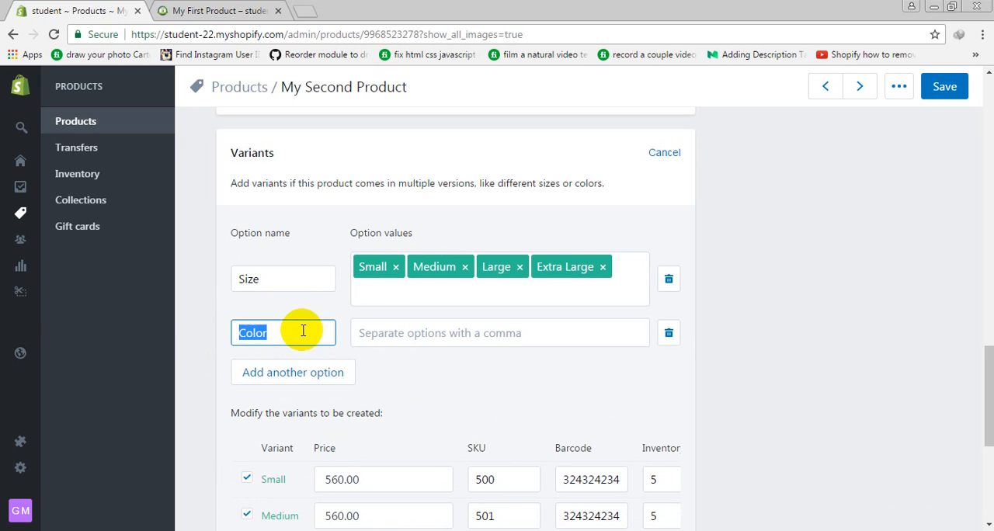
pyautogui.click(368, 332)
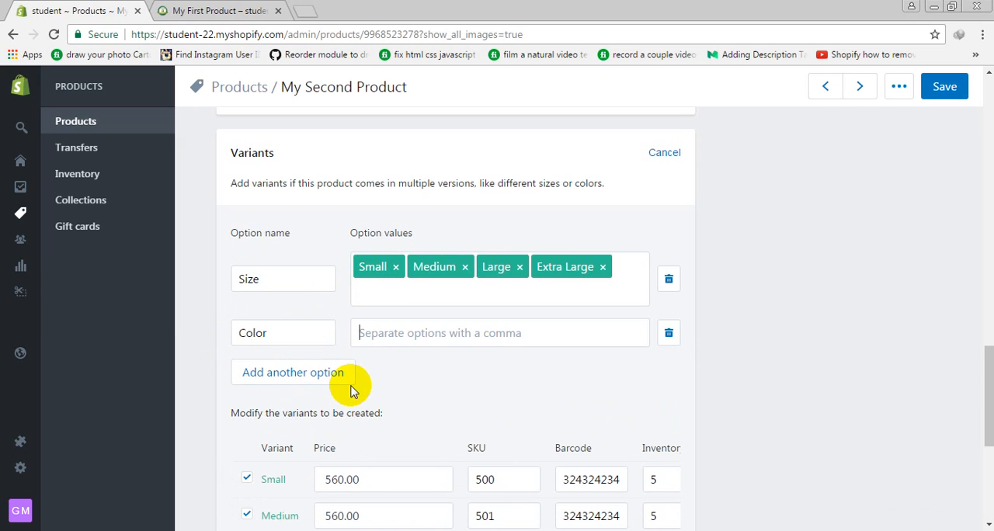
pyautogui.write('Blue')
pyautogui.press('Return')
pyautogui.write('R')
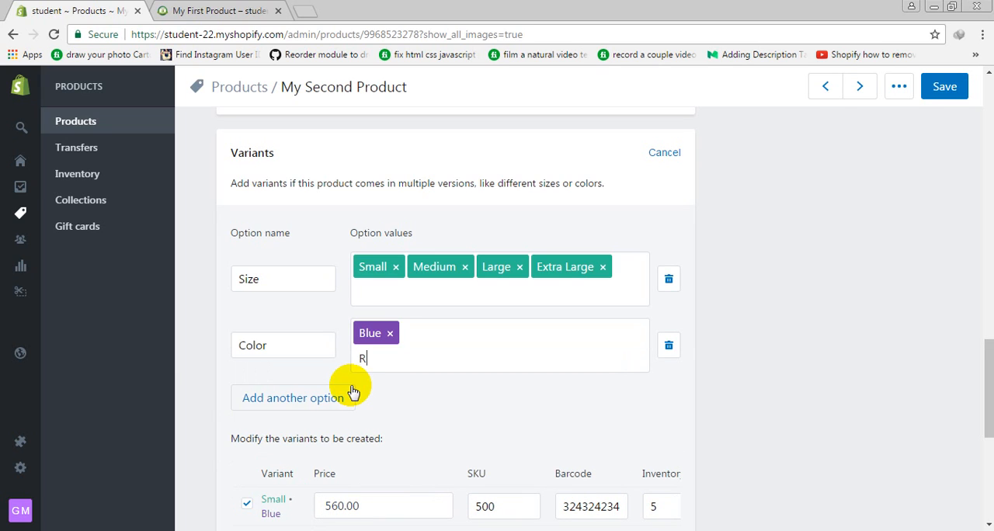
pyautogui.write('ed')
pyautogui.press('Return')
pyautogui.write('Gre')
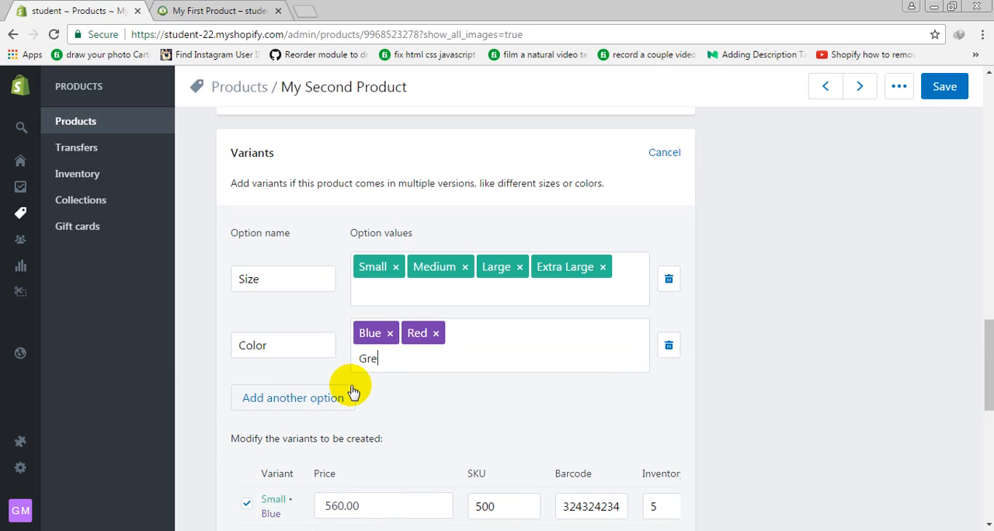
pyautogui.write('en')
pyautogui.press('Return')
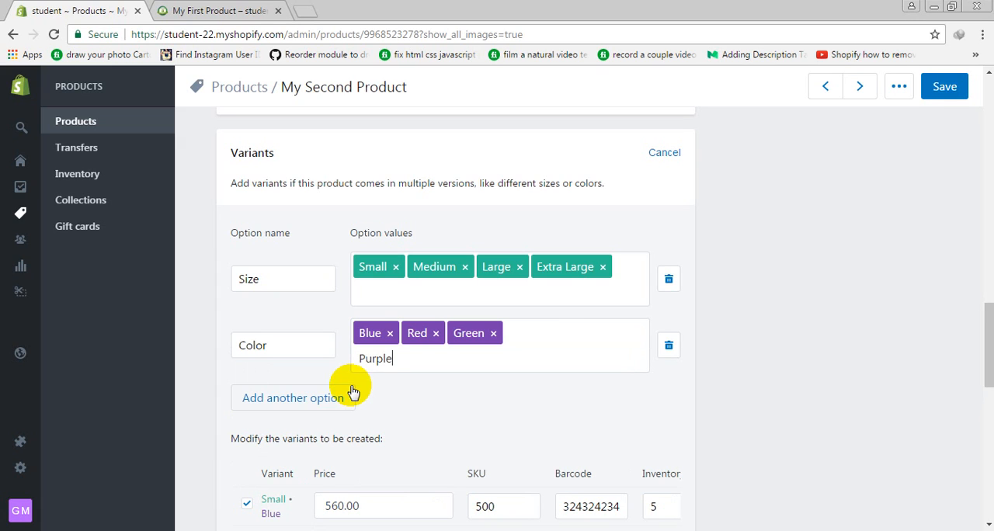
pyautogui.press('Return')
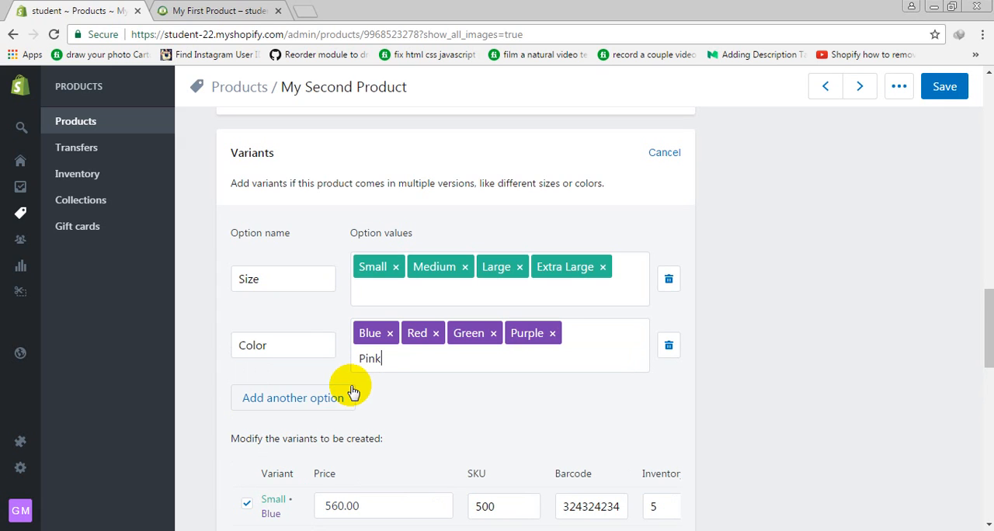
pyautogui.write('Pink')
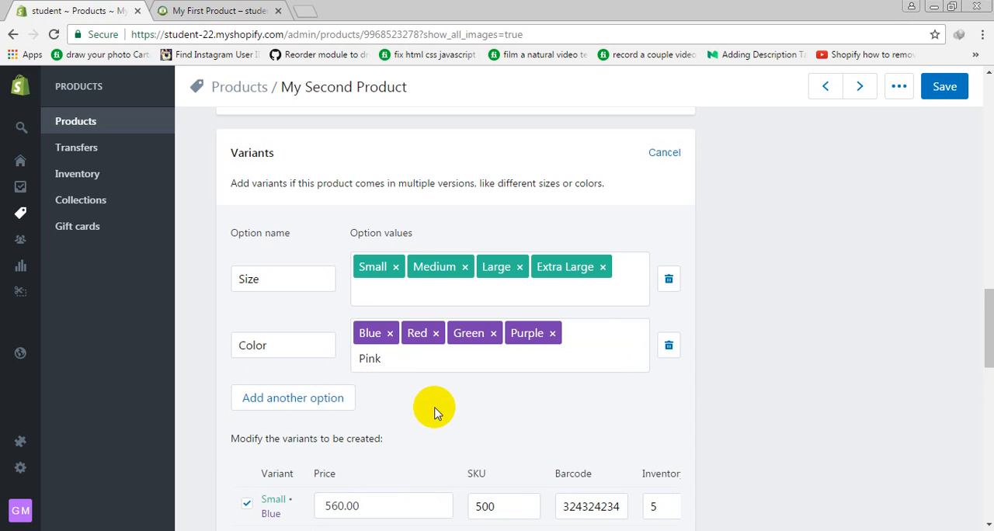
pyautogui.press('Return')
# Add a third variant option and rename it from Material to Stuff
pyautogui.click(264, 396)
pyautogui.scroll(-1, 326, 365)
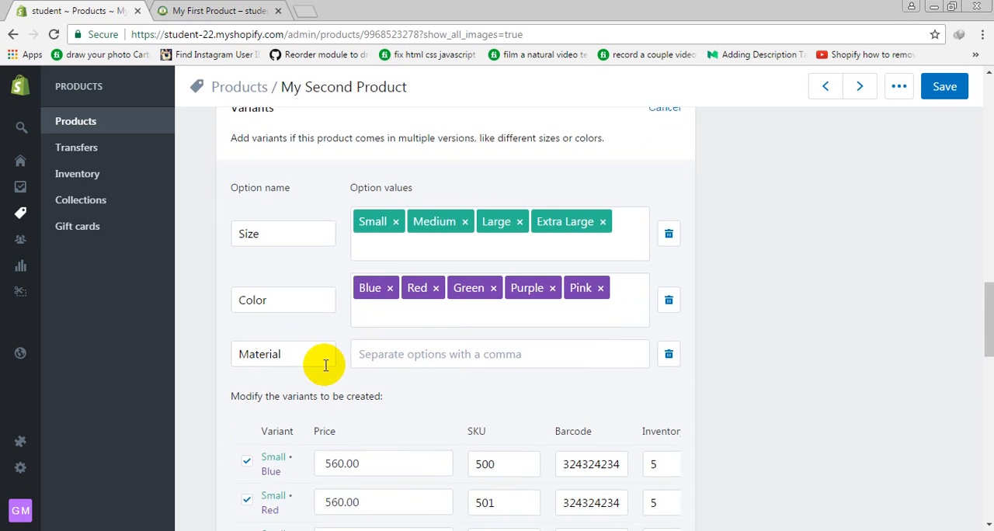
pyautogui.doubleClick(296, 328)
pyautogui.click(398, 325)
pyautogui.click(293, 324)
pyautogui.moveTo(304, 324); pyautogui.dragTo(220, 321)
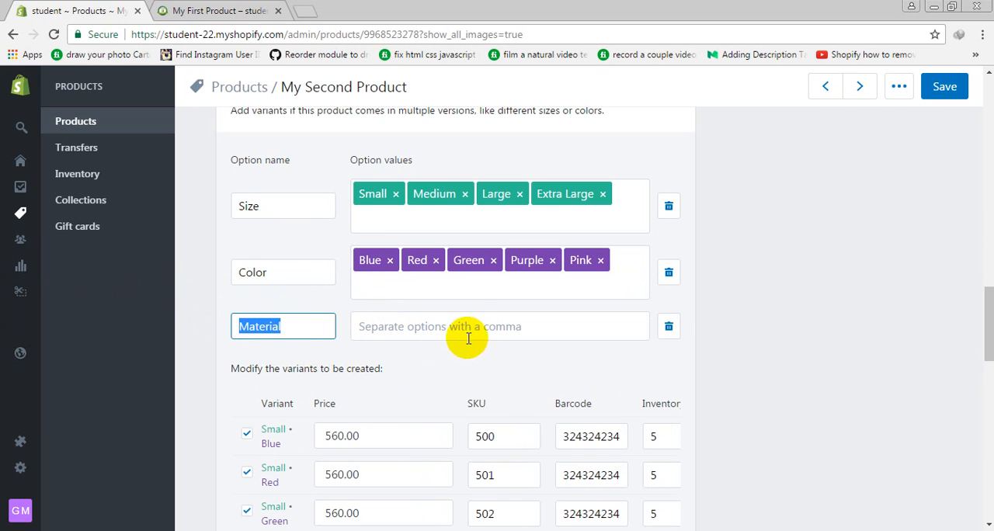
pyautogui.click(435, 325)
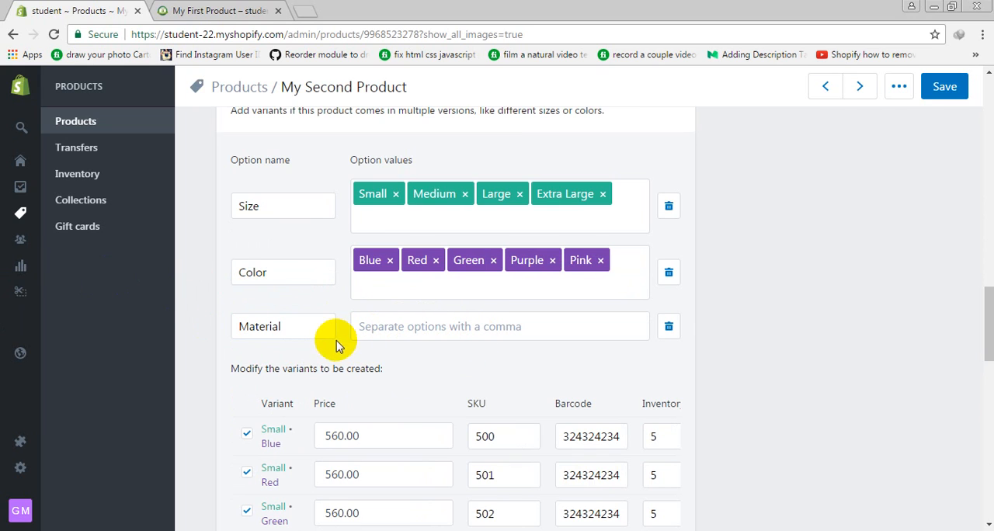
pyautogui.moveTo(324, 338); pyautogui.dragTo(6, 250)
pyautogui.write('S')
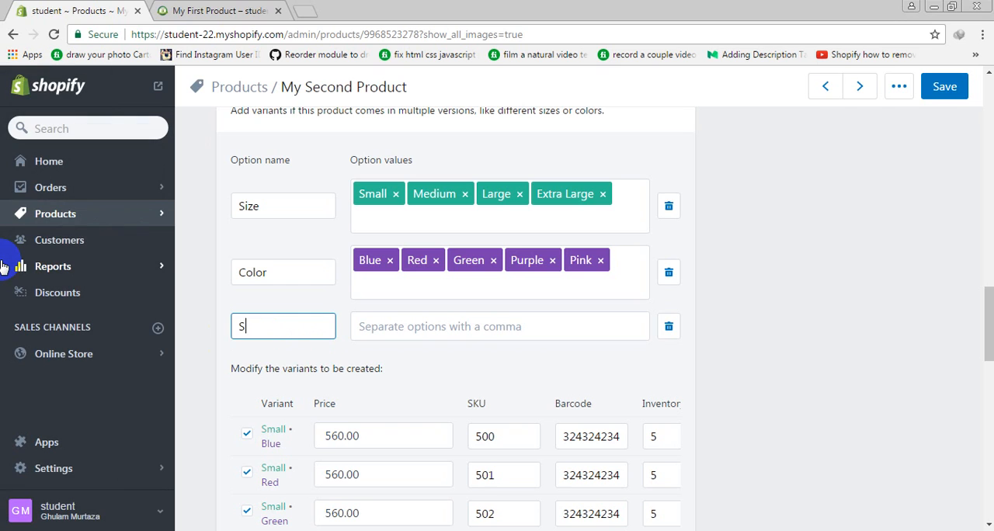
pyautogui.write('tuff,')
pyautogui.press('Tab')
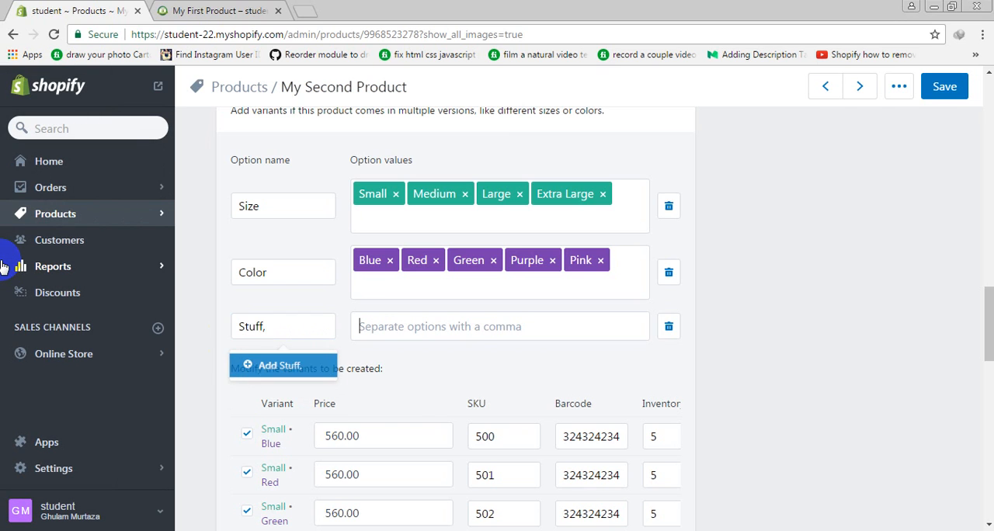
pyautogui.hotkey('shift', 'Tab')
pyautogui.press('Right')
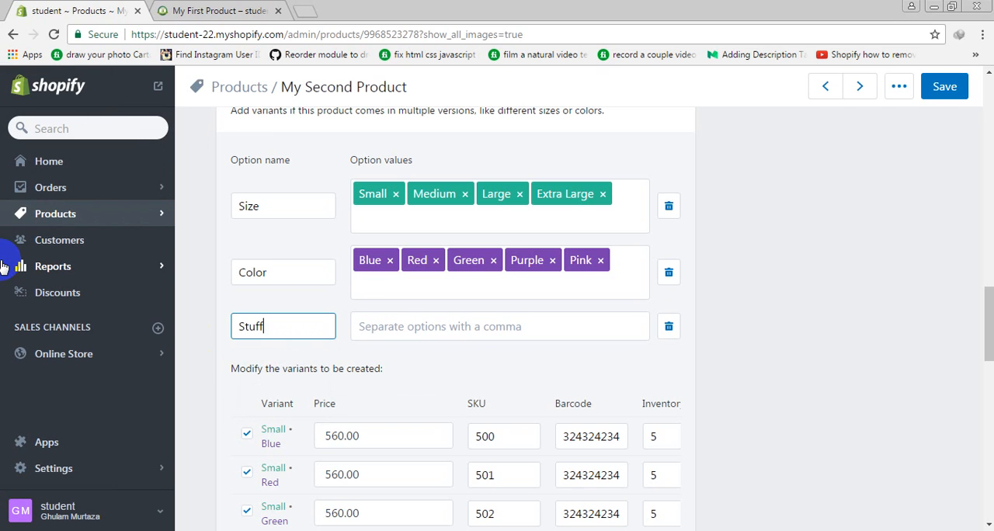
pyautogui.press('Tab')
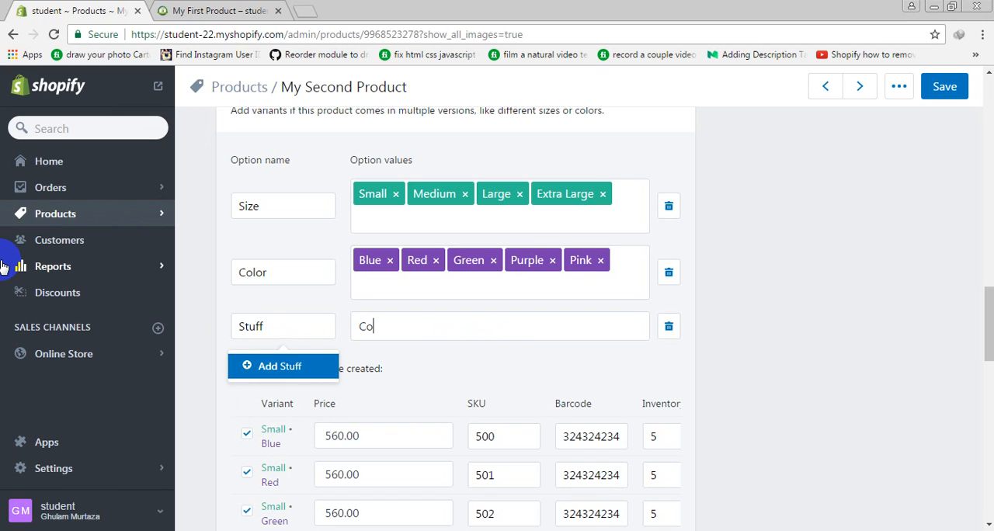
# Enter Cotton and White Dress as the values of the Stuff option
pyautogui.write('Cotton,')
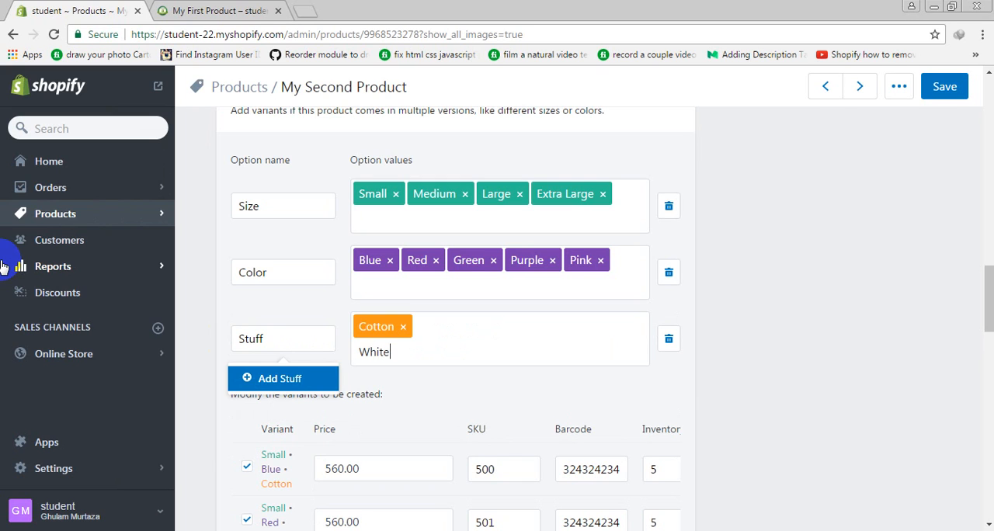
pyautogui.write('White Dress,')
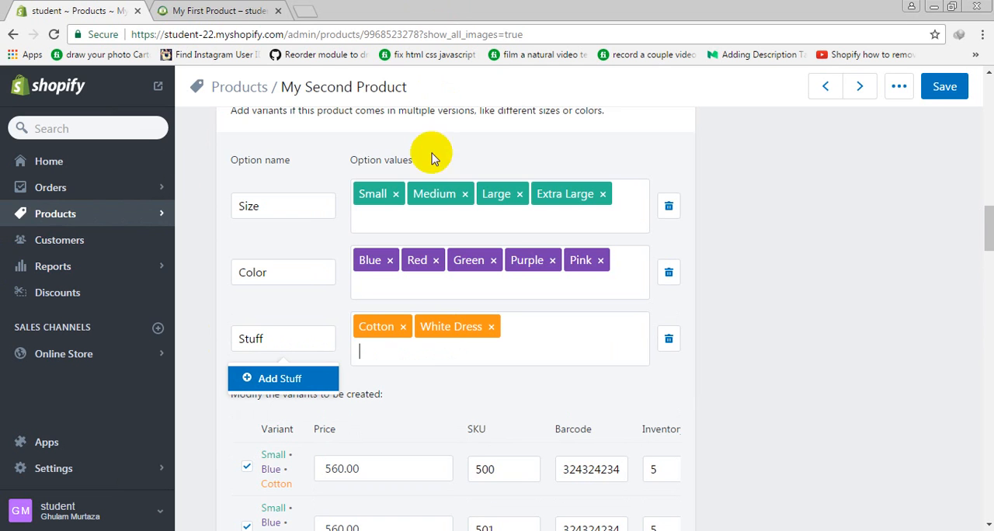
# Set the price of the Small, Blue, Cotton variant to 570
pyautogui.scroll(-3, 428, 159)
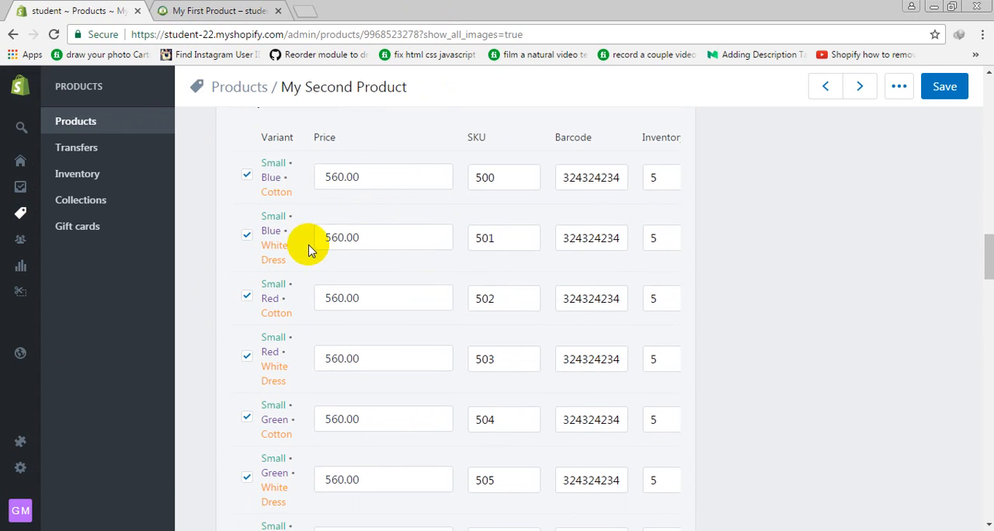
pyautogui.scroll(2, 313, 279)
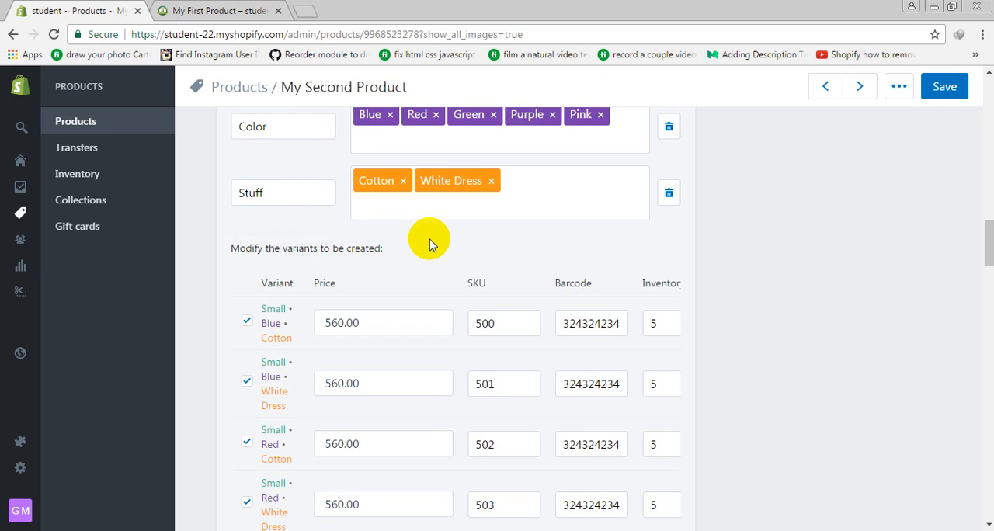
pyautogui.scroll(-2, 412, 249)
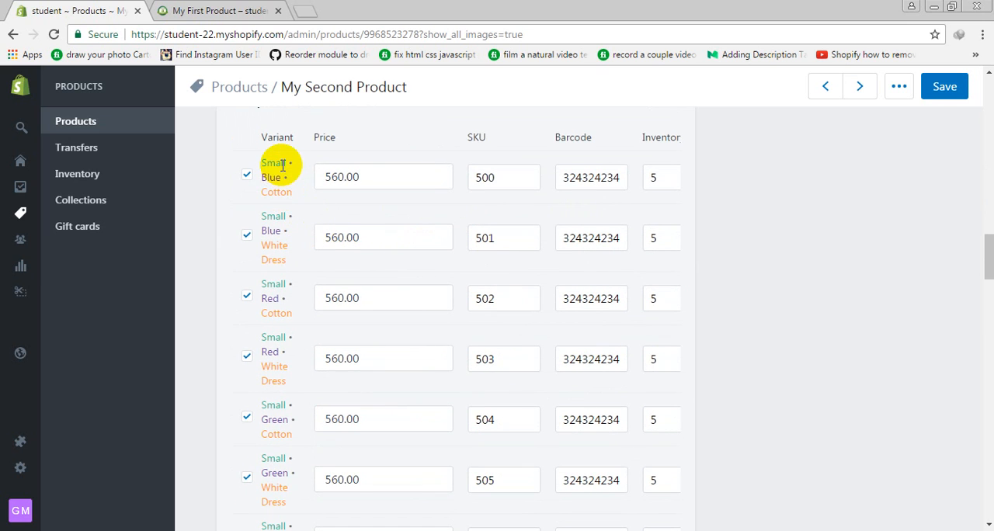
pyautogui.moveTo(266, 163); pyautogui.dragTo(310, 192)
pyautogui.moveTo(370, 175); pyautogui.dragTo(222, 175)
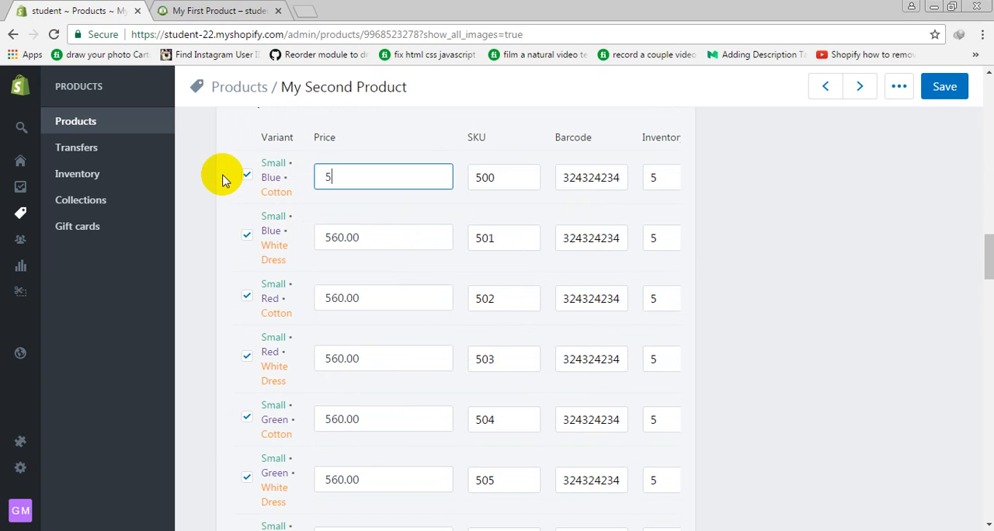
pyautogui.write('570')
# Set the price of the Small, Red, Cotton variant to 655
pyautogui.moveTo(260, 215); pyautogui.dragTo(281, 249)
pyautogui.click(323, 230)
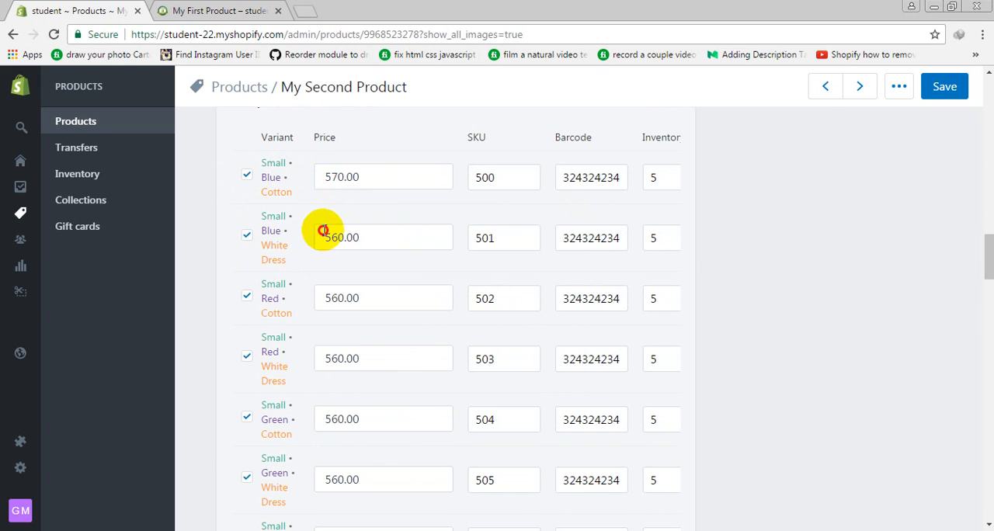
pyautogui.moveTo(260, 287); pyautogui.dragTo(320, 342)
pyautogui.click(349, 293)
pyautogui.moveTo(362, 296); pyautogui.dragTo(244, 289)
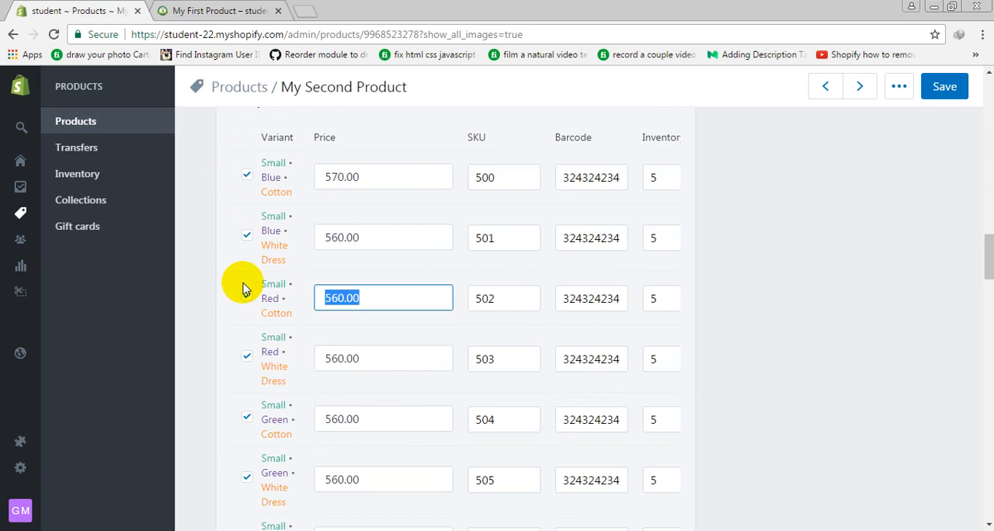
pyautogui.write('6557')
pyautogui.press('BackSpace')
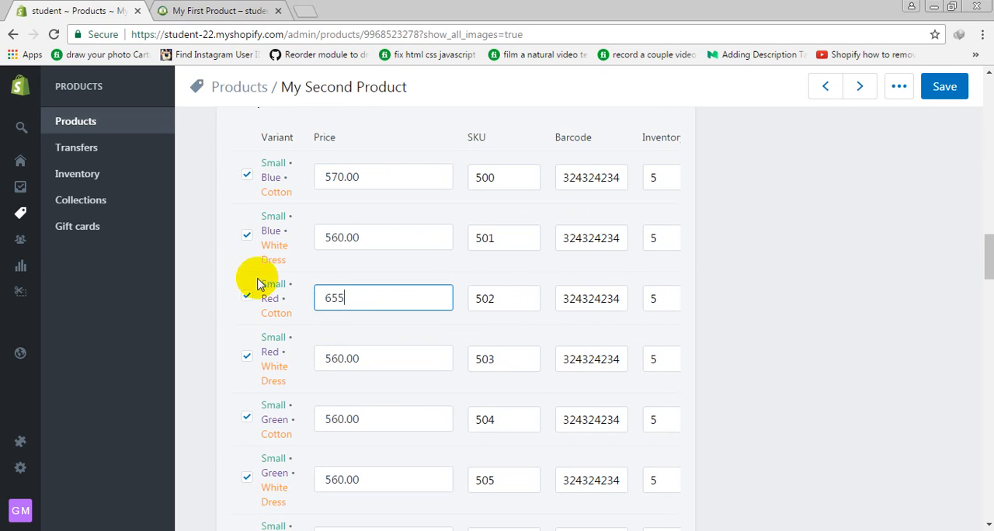
# Set the price of the Small, Blue, White Dress variant to 456
pyautogui.scroll(-1, 257, 279)
pyautogui.moveTo(373, 290); pyautogui.dragTo(106, 257)
pyautogui.click(365, 170)
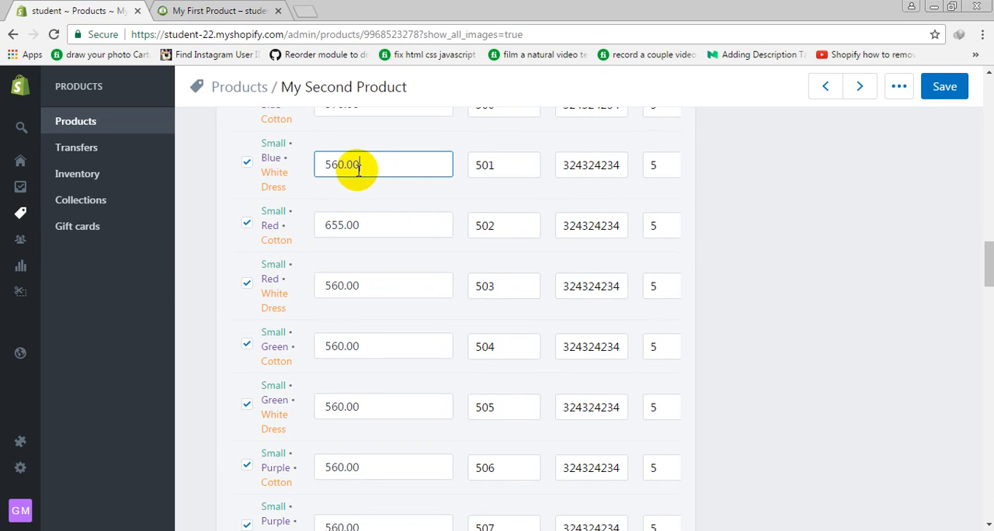
pyautogui.scroll(1, 381, 220)
pyautogui.tripleClick(380, 237)
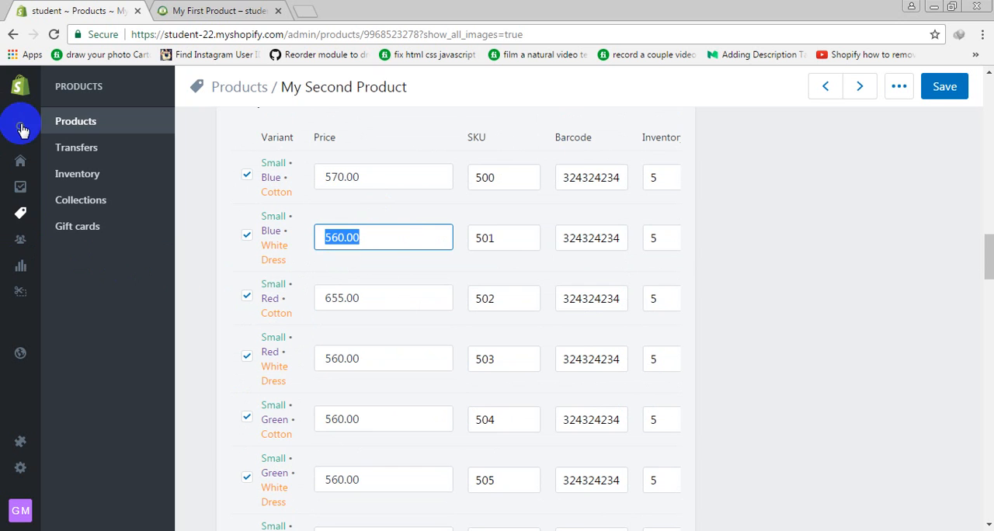
pyautogui.moveTo(26, 129)
pyautogui.write('450')
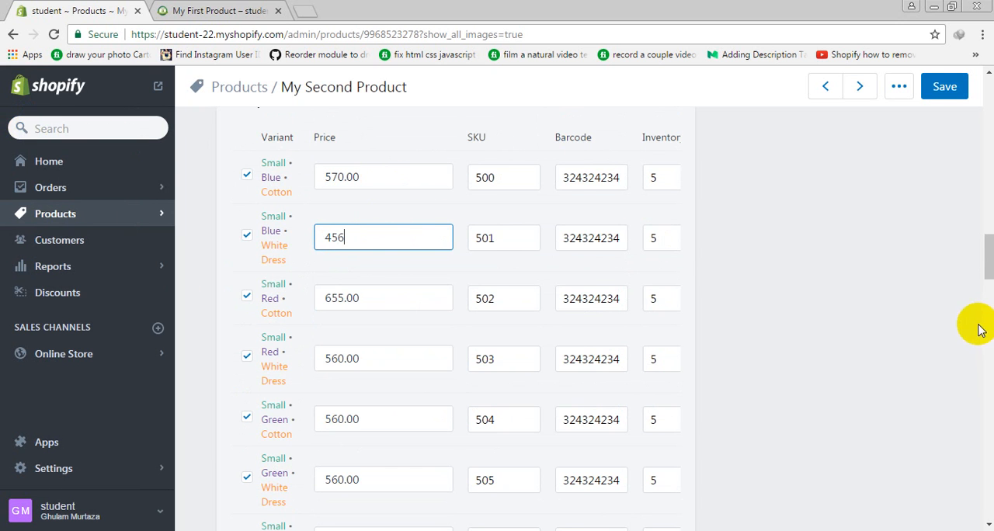
# Review the list of variants and save My Second Product with its new options and prices
pyautogui.scroll(-5, 344, 257)
pyautogui.scroll(10, 383, 267)
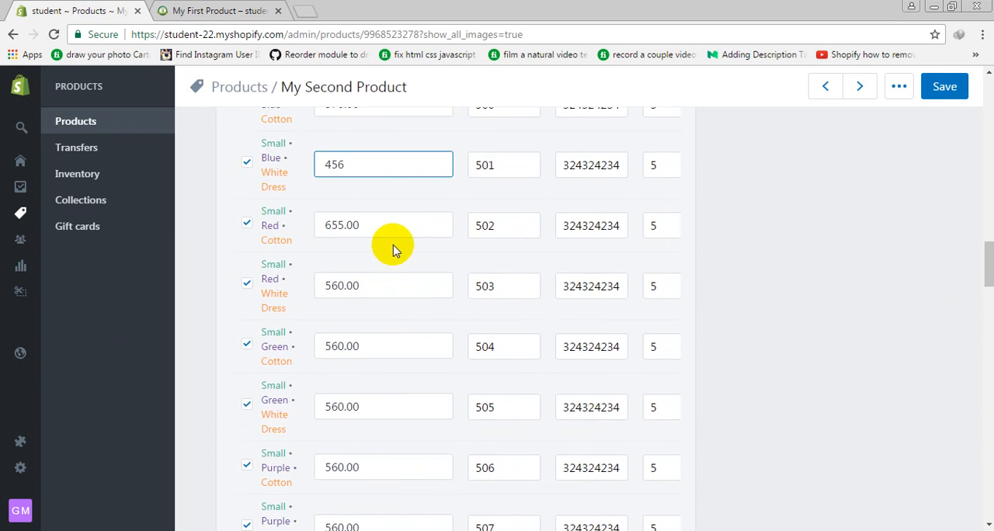
pyautogui.scroll(-1, 476, 286)
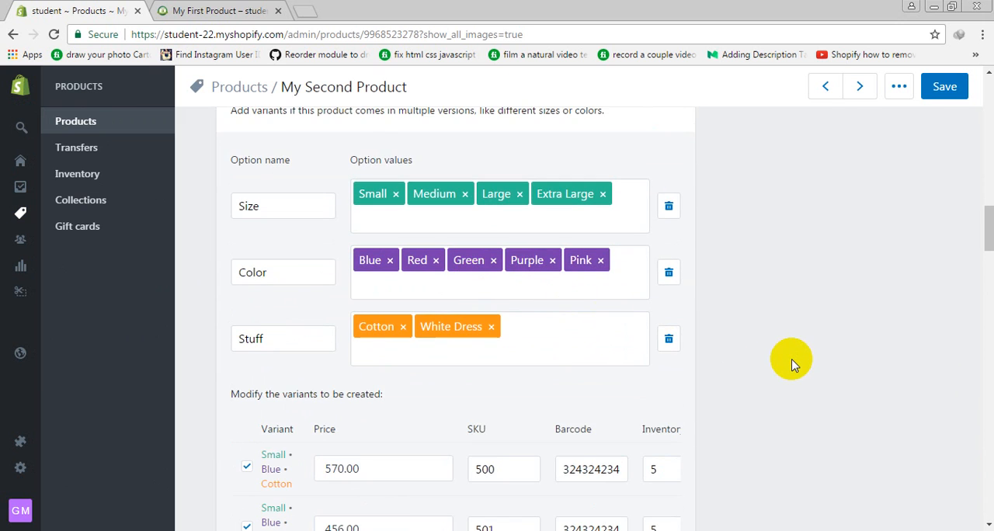
pyautogui.scroll(-18, 792, 365)
pyautogui.scroll(-5, 750, 362)
pyautogui.scroll(15, 753, 358)
pyautogui.scroll(10, 846, 270)
pyautogui.scroll(6, 845, 306)
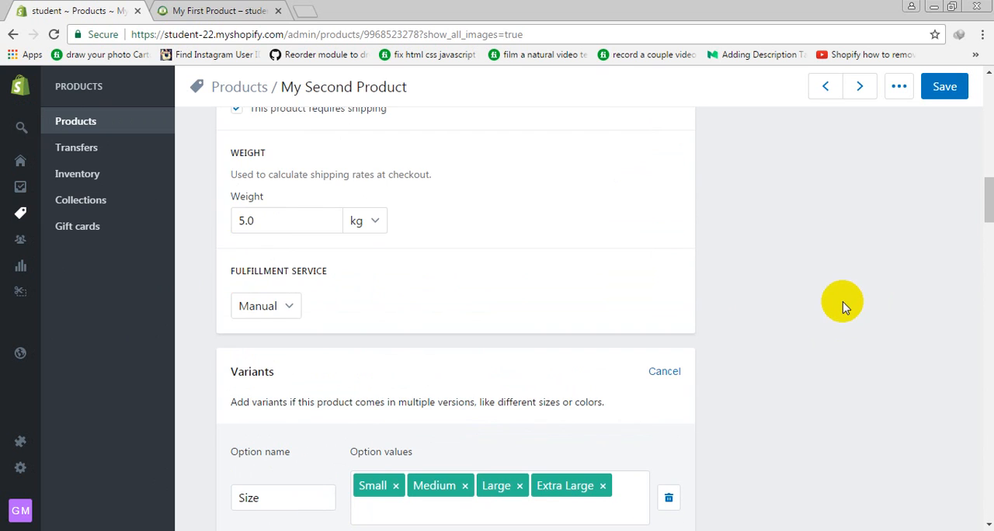
pyautogui.click(949, 89)
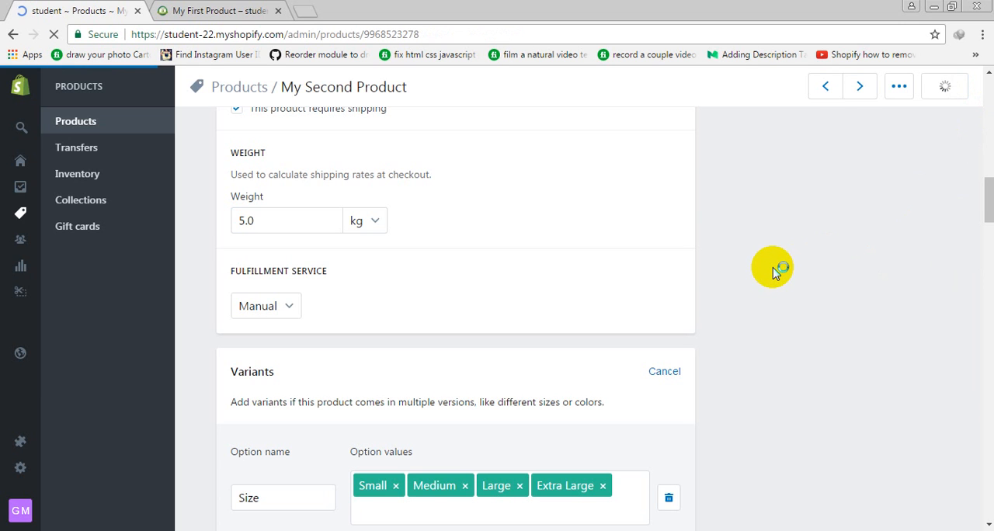
# Assign the Shopify image with the smiling woman on a website page to the Small, Blue, Cotton variant
pyautogui.scroll(-2, 773, 268)
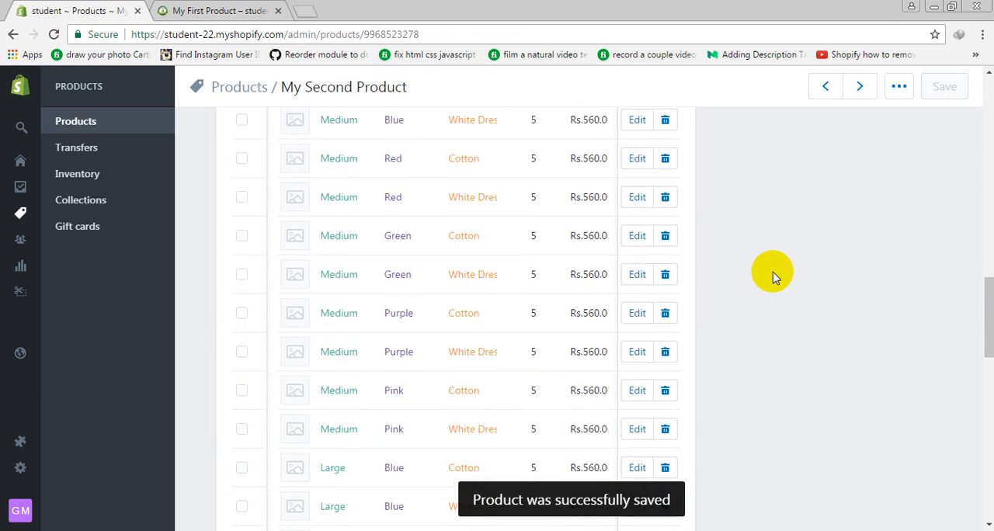
pyautogui.scroll(3, 775, 267)
pyautogui.scroll(5, 777, 263)
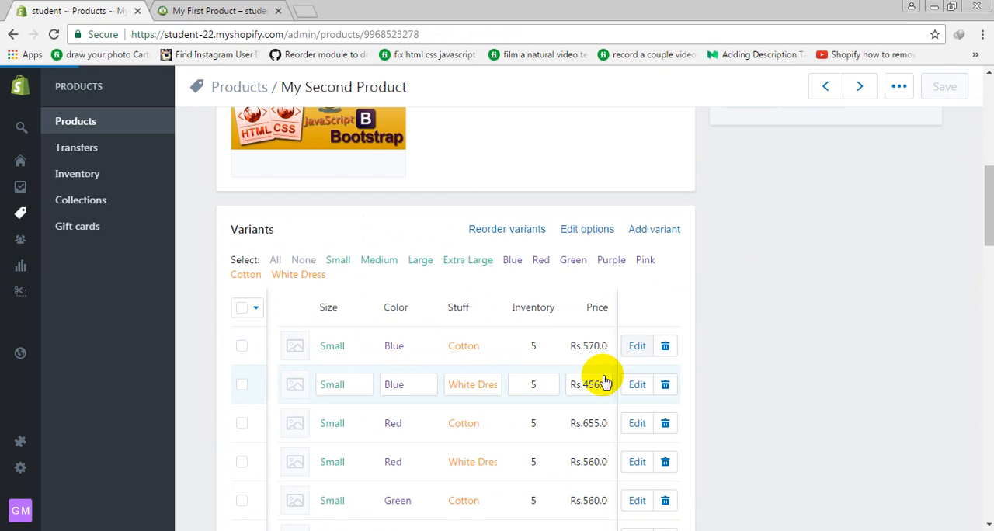
pyautogui.click(634, 341)
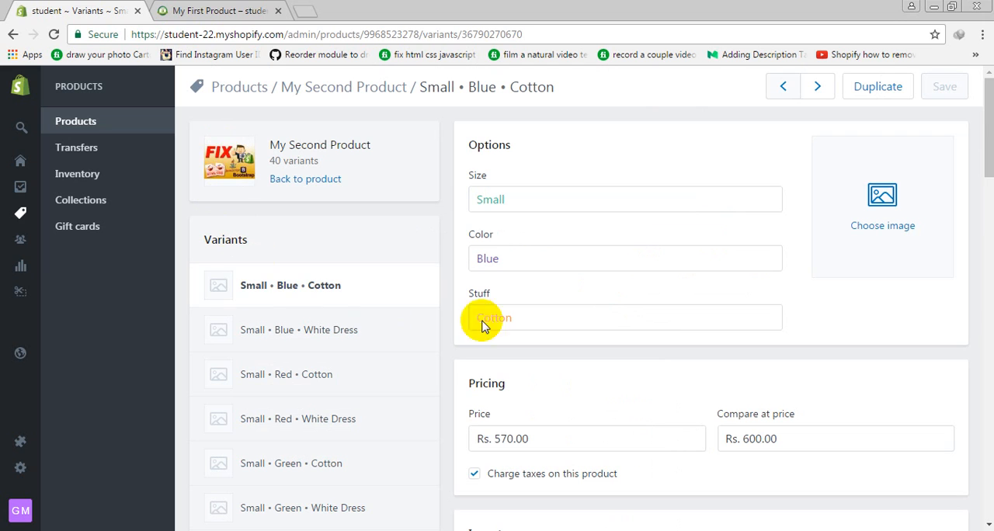
pyautogui.click(884, 226)
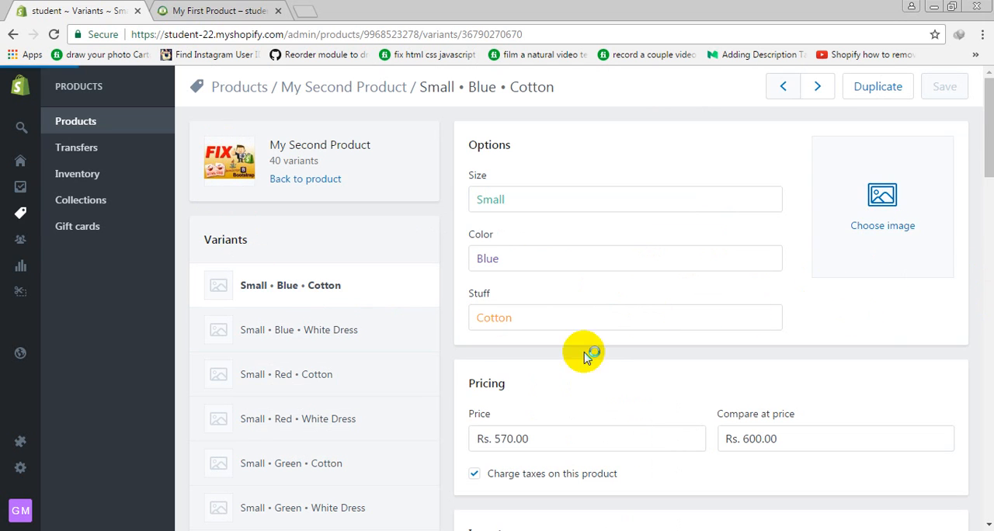
pyautogui.click(673, 288)
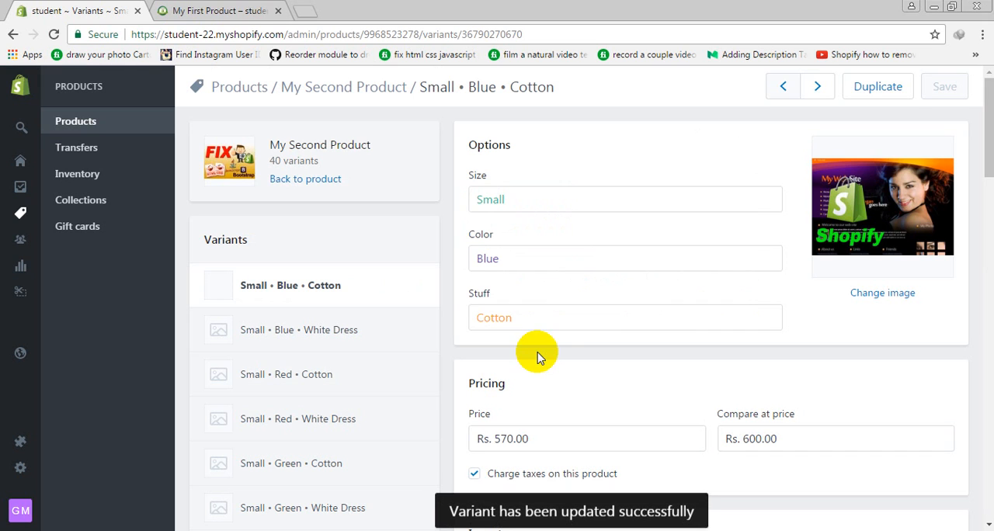
# Assign the Shopify image with the painted nails to the Small, Blue, White Dress variant
pyautogui.click(242, 338)
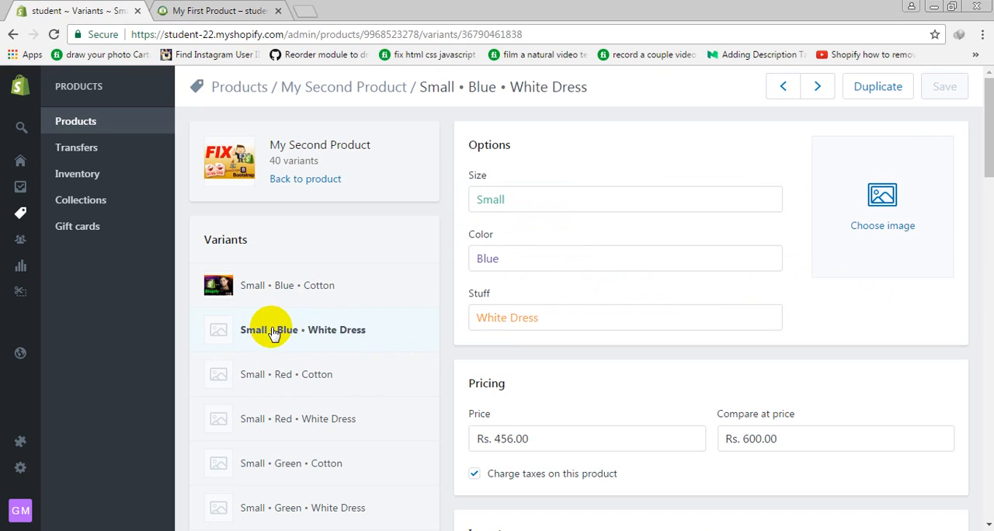
pyautogui.click(910, 207)
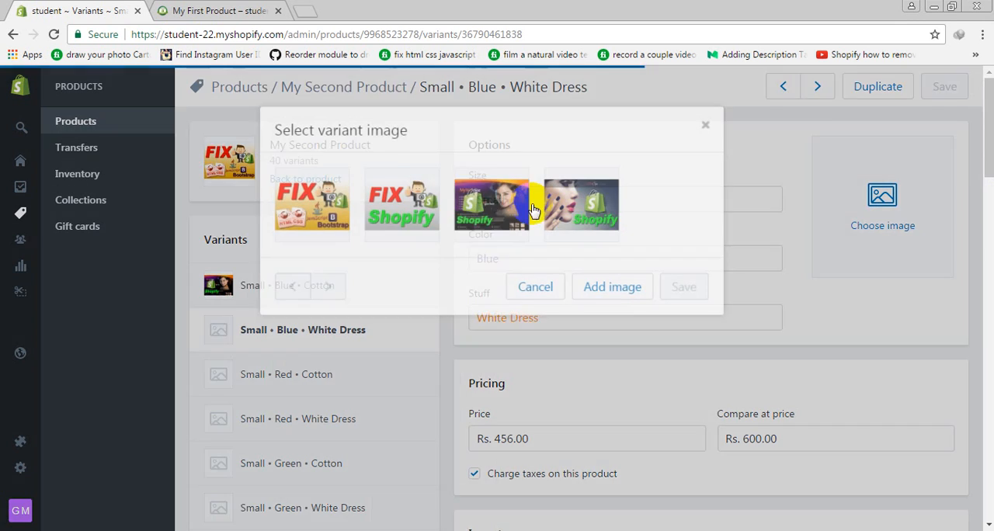
pyautogui.click(565, 216)
pyautogui.click(694, 289)
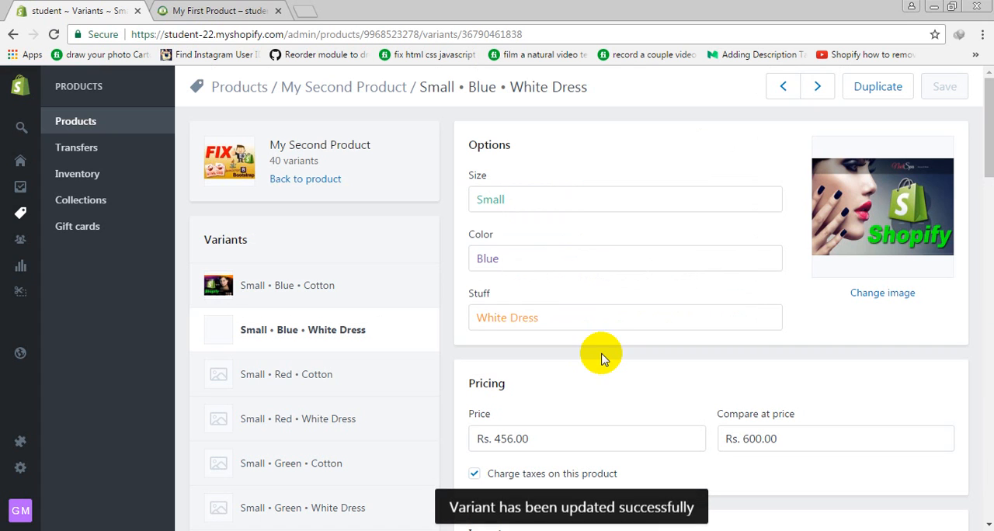
# Assign the FIX Shopify image to the Small, Red, Cotton variant
pyautogui.click(403, 355)
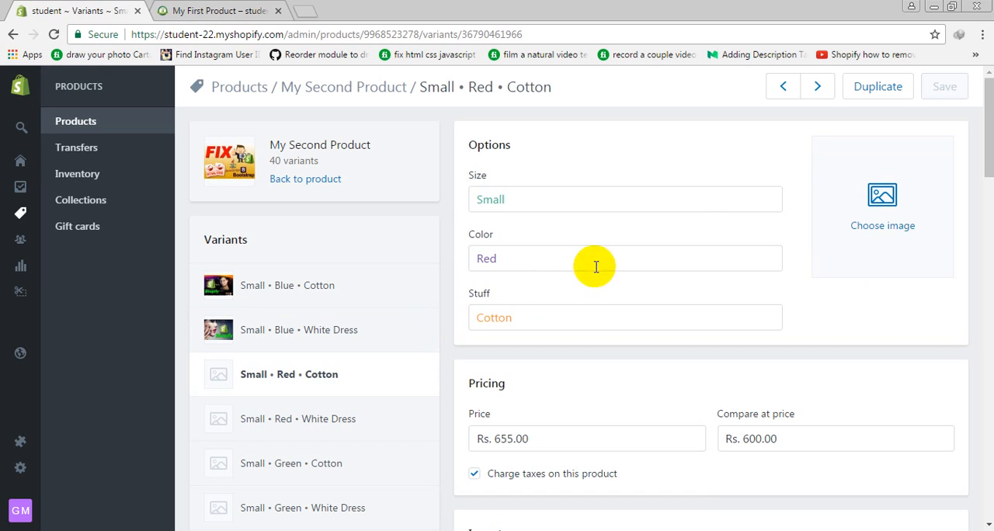
pyautogui.click(870, 196)
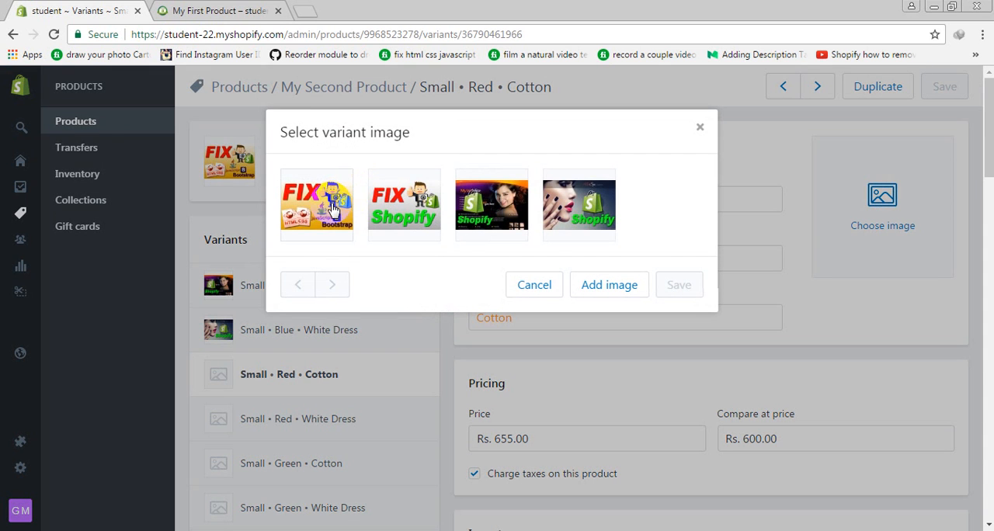
pyautogui.click(385, 201)
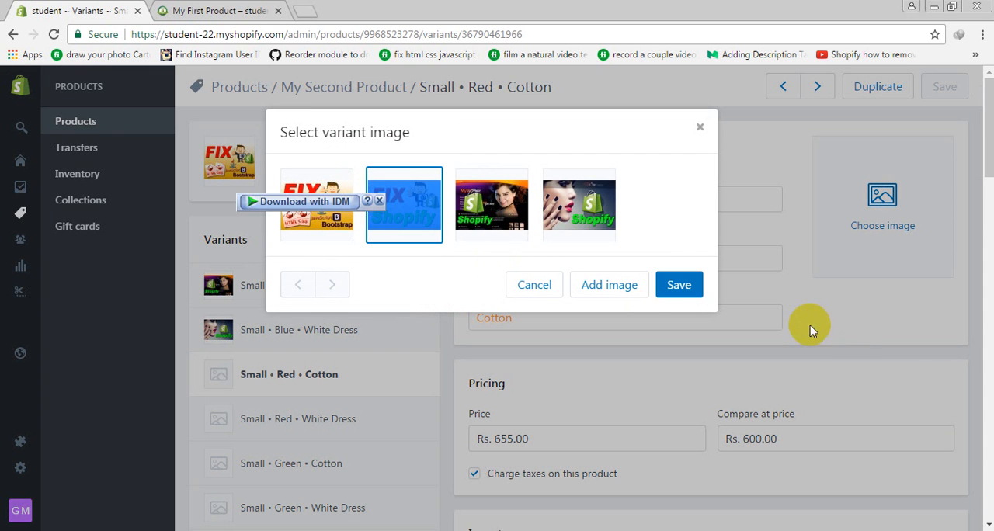
pyautogui.click(699, 285)
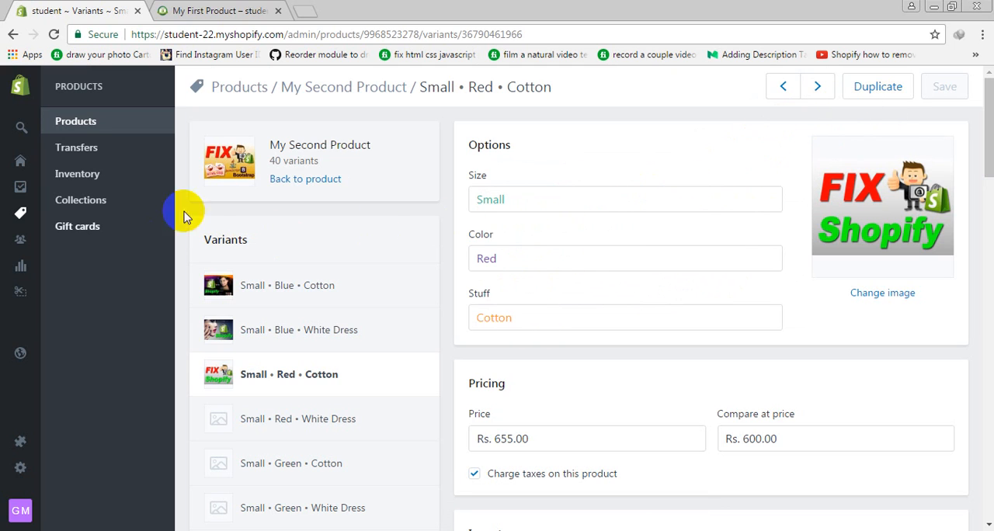
# Return to My Second Product and review its variants, images, description, organization details and search engine listing
pyautogui.click(310, 181)
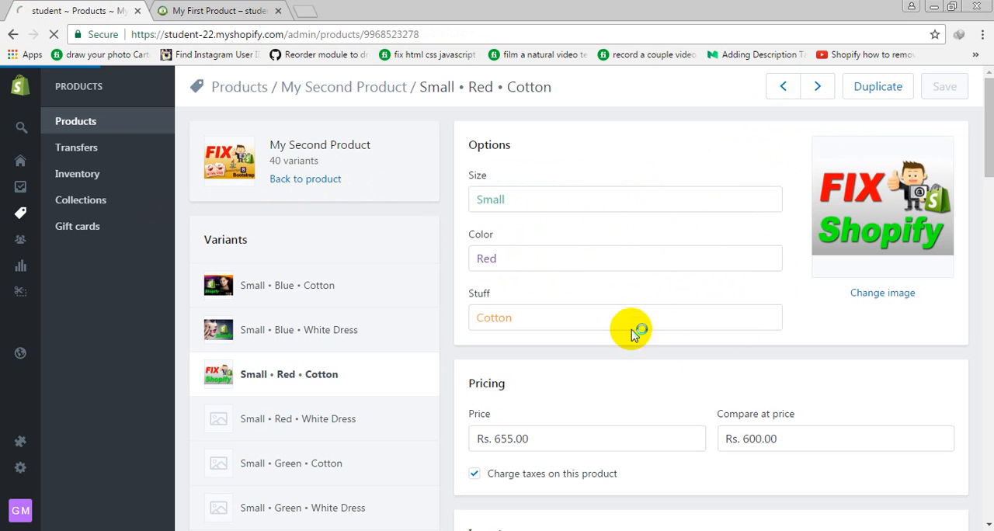
pyautogui.scroll(-10, 788, 272)
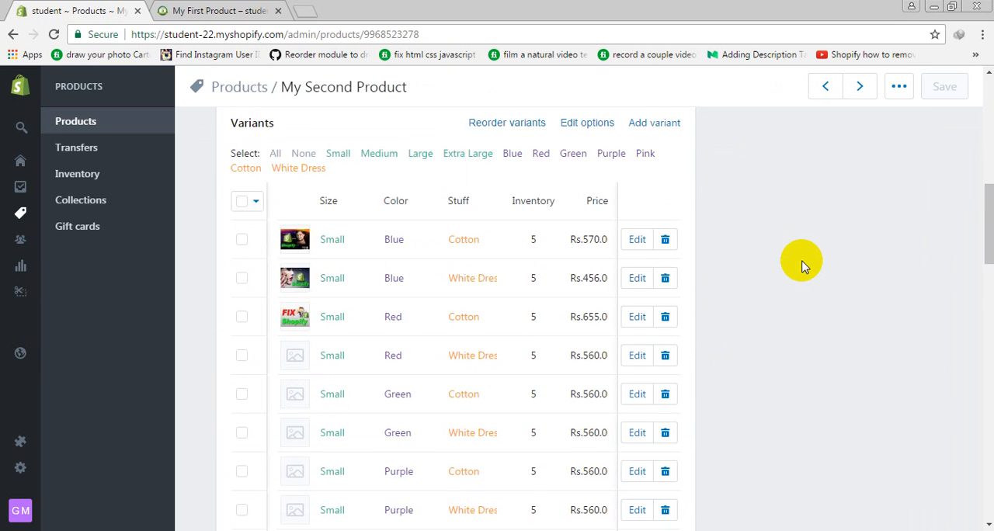
pyautogui.scroll(8, 789, 272)
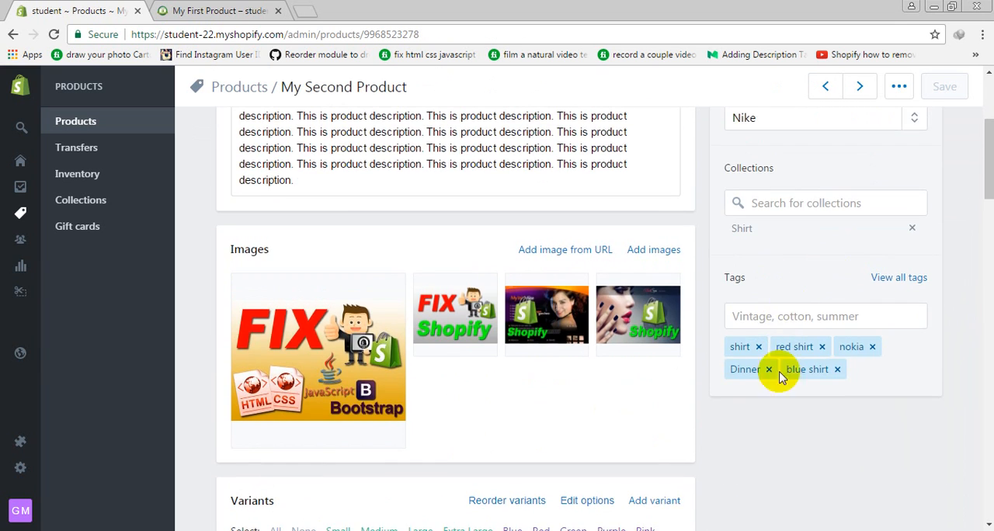
pyautogui.scroll(2, 769, 295)
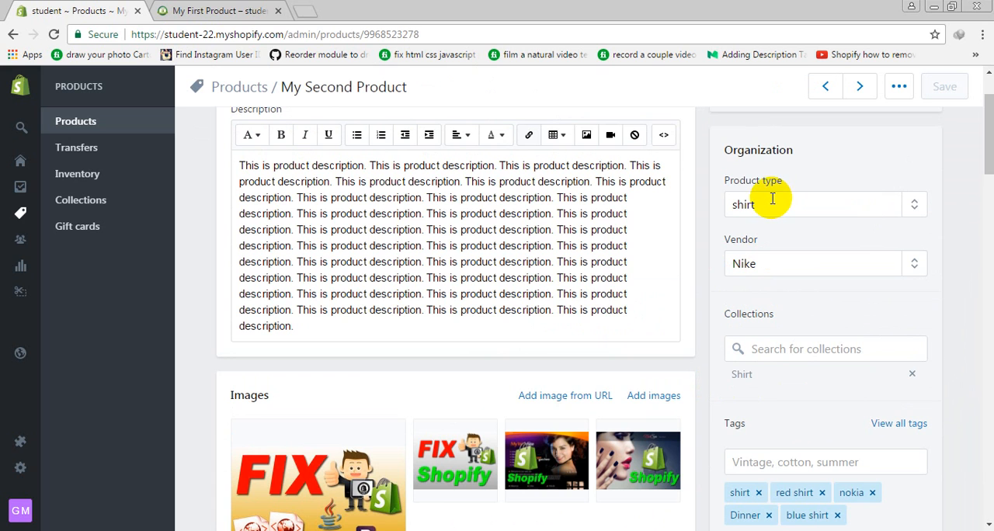
pyautogui.moveTo(417, 310); pyautogui.dragTo(310, 195)
pyautogui.scroll(-10, 326, 215)
pyautogui.scroll(-9, 345, 248)
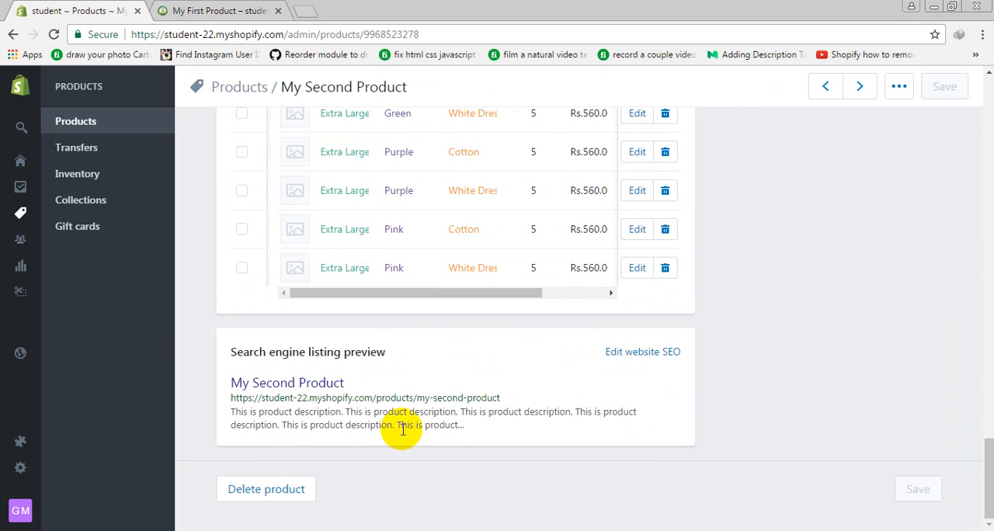
# View My Second Product in the online store and switch to its storefront page
pyautogui.scroll(12, 861, 333)
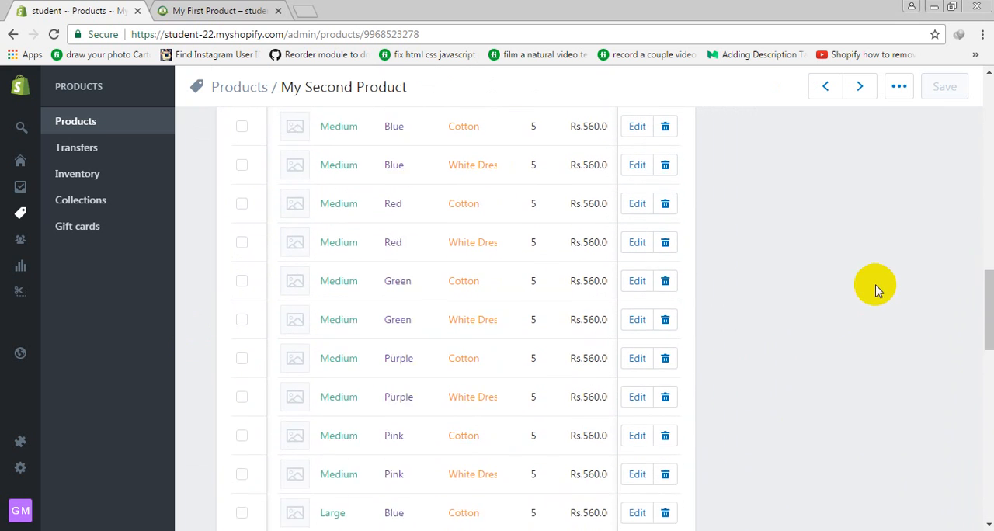
pyautogui.scroll(4, 875, 289)
pyautogui.click(898, 86)
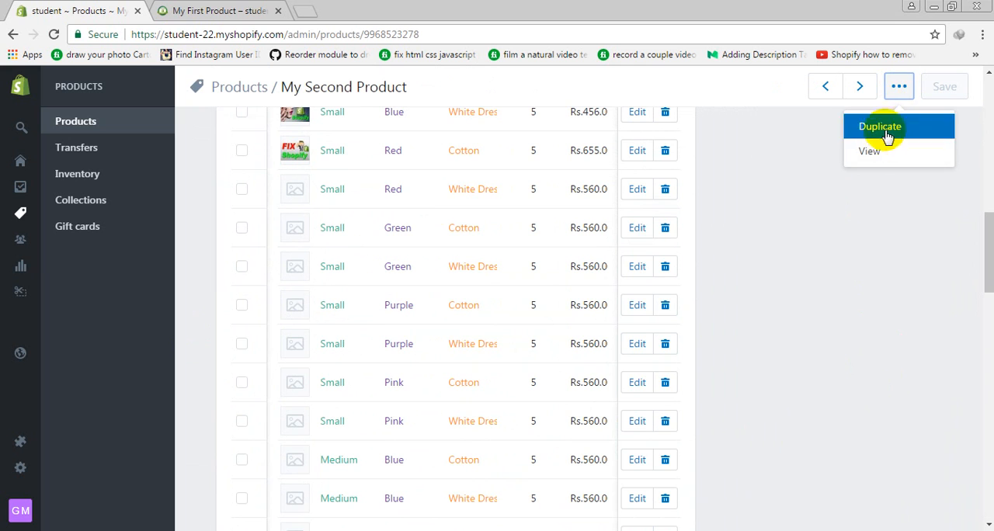
pyautogui.click(870, 152)
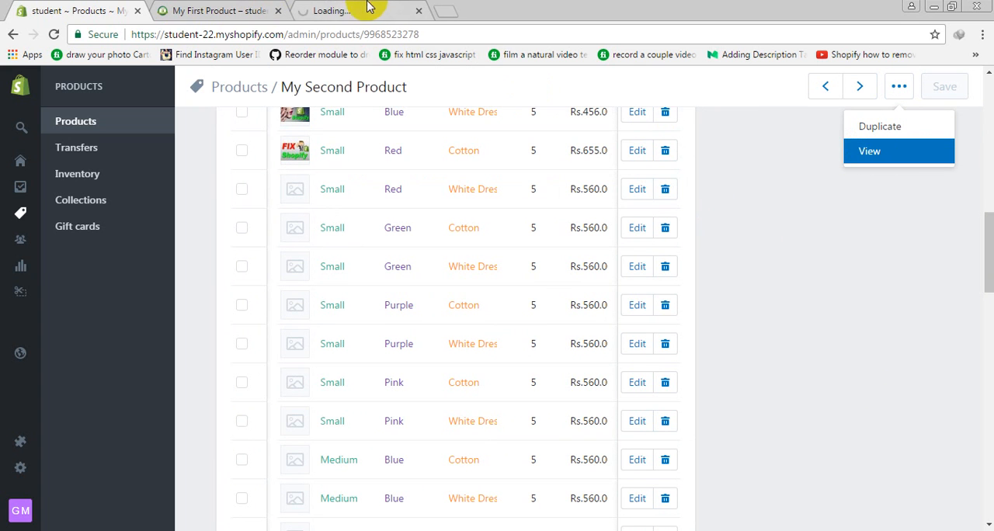
pyautogui.click(369, 6)
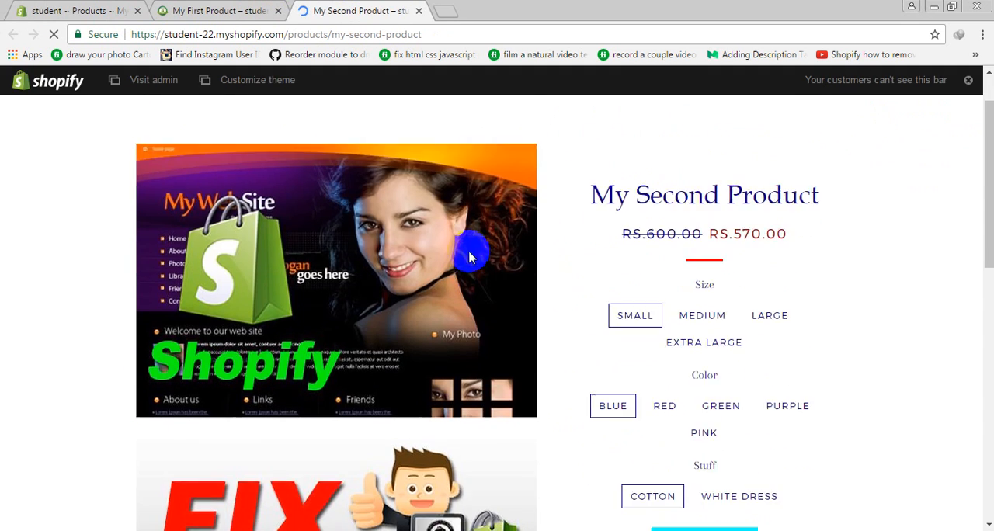
# Look over the My Second Product storefront page and try its Medium, Large and Extra Large sizes
pyautogui.scroll(-13, 465, 256)
pyautogui.scroll(12, 614, 280)
pyautogui.scroll(-3, 621, 311)
pyautogui.scroll(2, 683, 264)
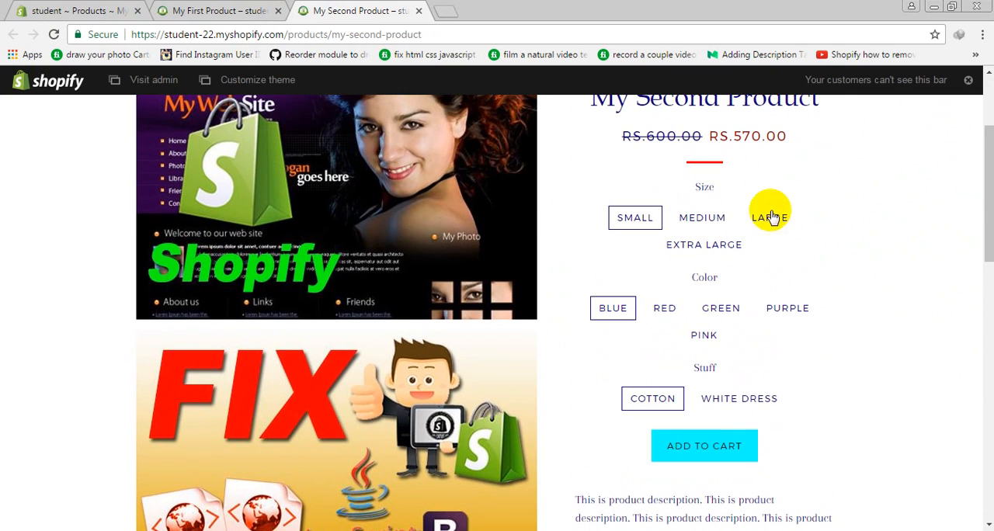
pyautogui.click(703, 220)
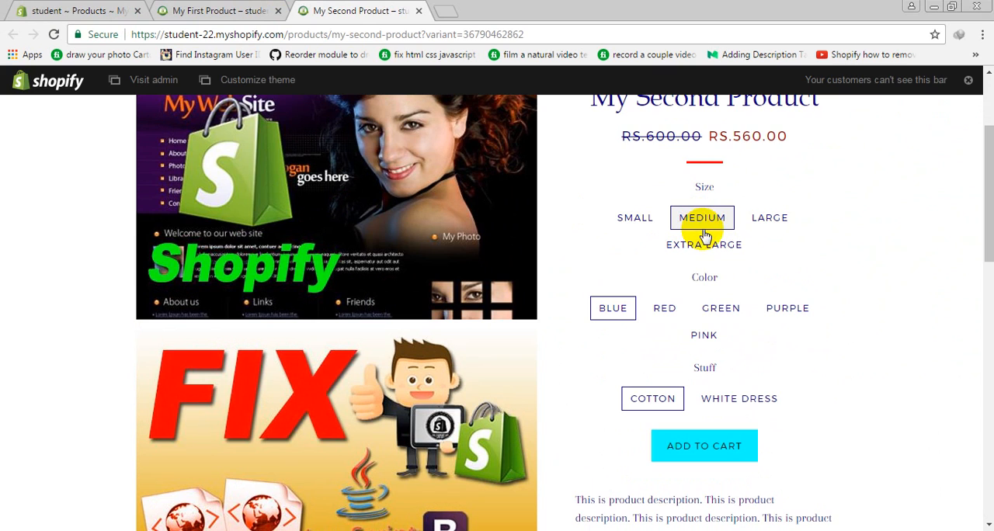
pyautogui.click(777, 218)
pyautogui.click(702, 247)
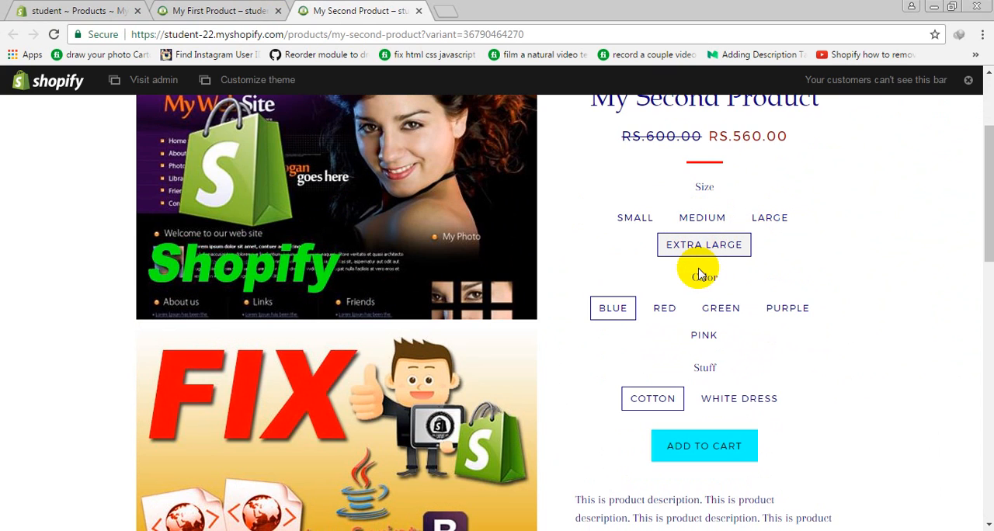
# Try the Red, Green and Purple colors of My Second Product, and its White Dress and Cotton stuff options
pyautogui.click(665, 308)
pyautogui.click(720, 307)
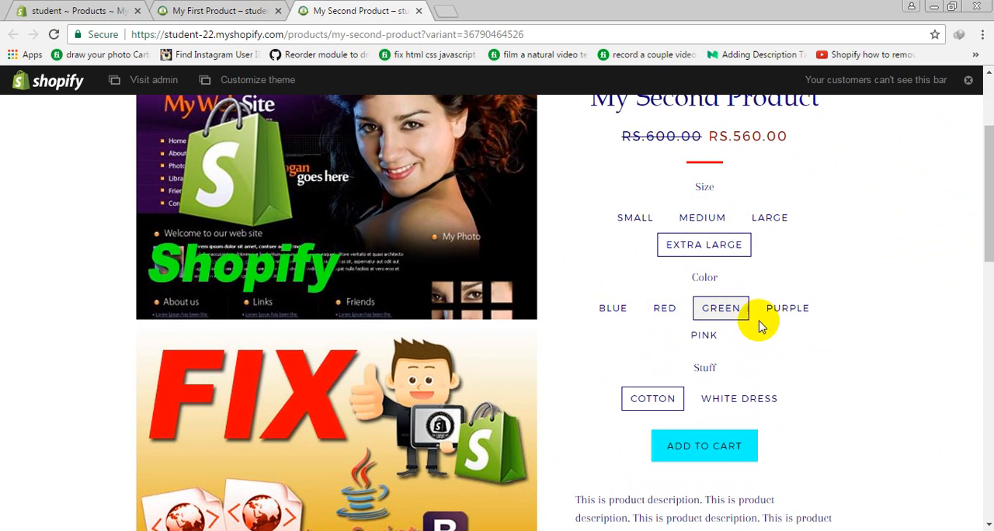
pyautogui.click(800, 310)
pyautogui.click(725, 400)
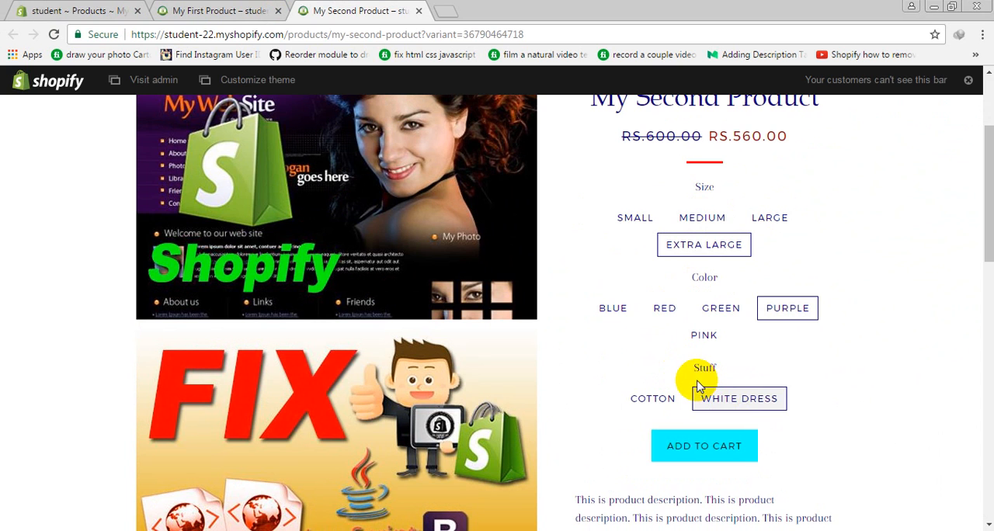
pyautogui.click(651, 398)
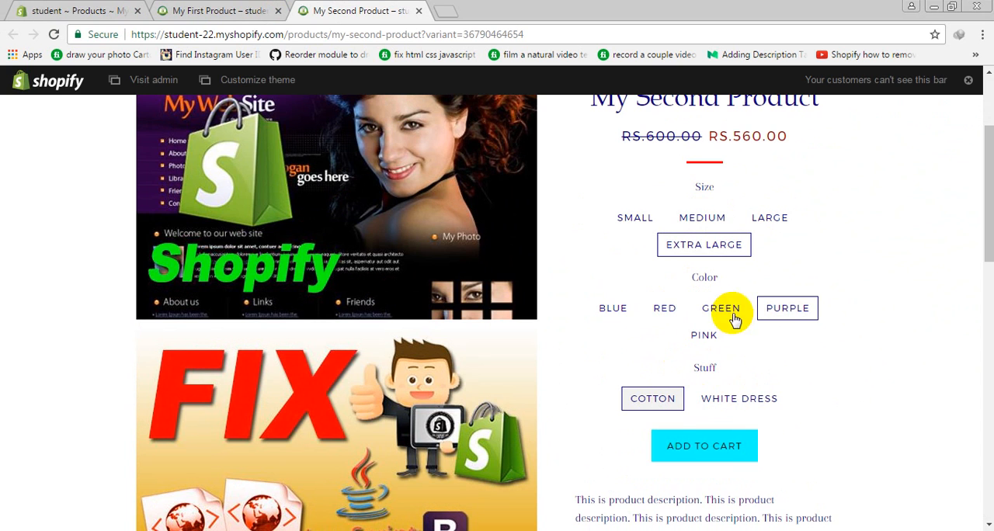
pyautogui.scroll(-15, 675, 341)
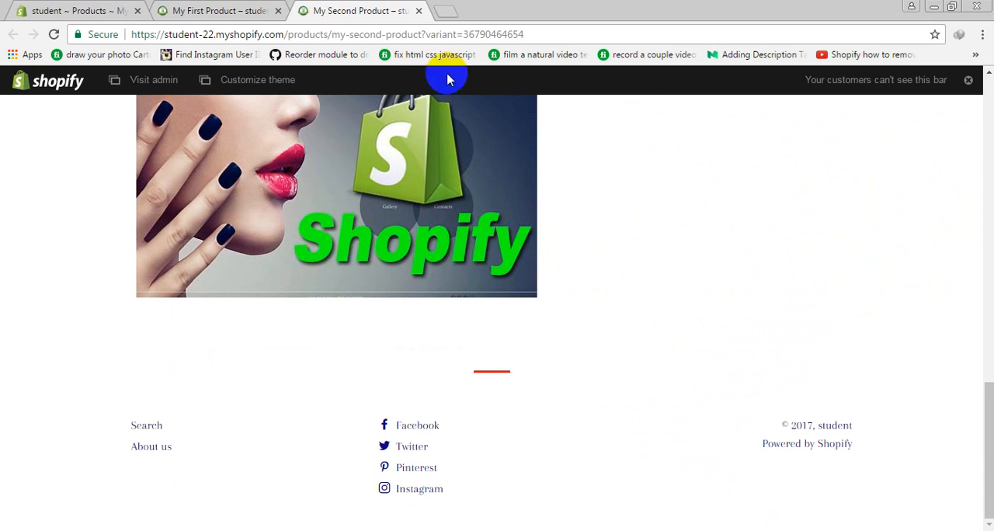
# Return to the store admin and open the product Collections page
pyautogui.click(206, 9)
pyautogui.click(96, 8)
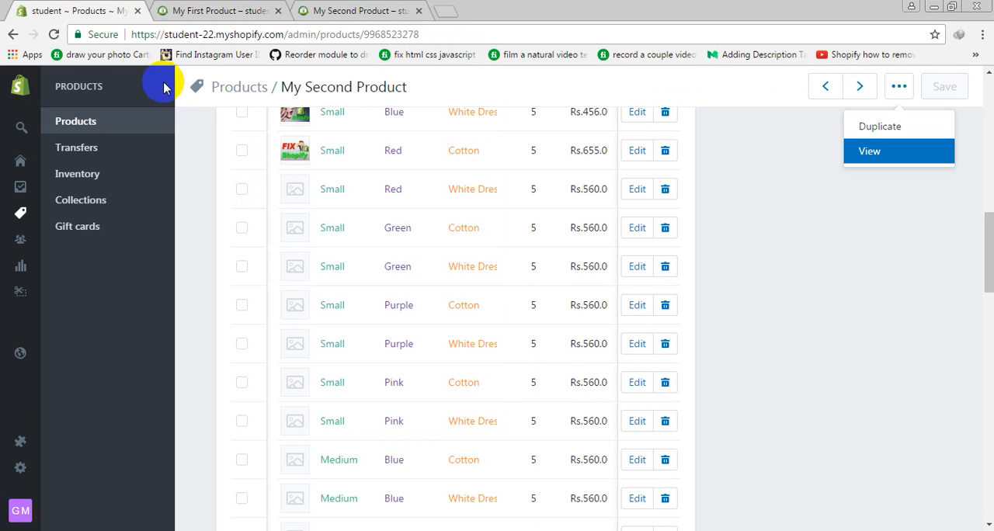
pyautogui.click(96, 201)
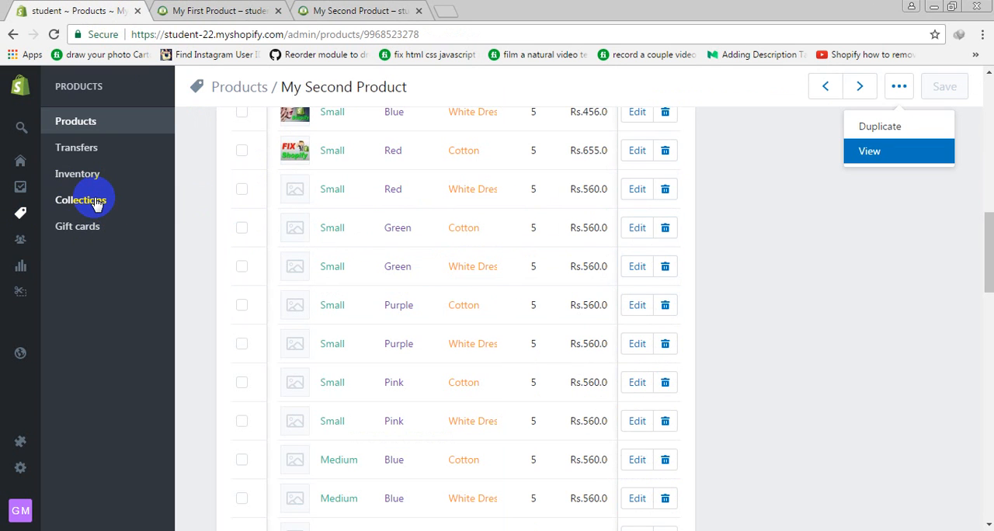
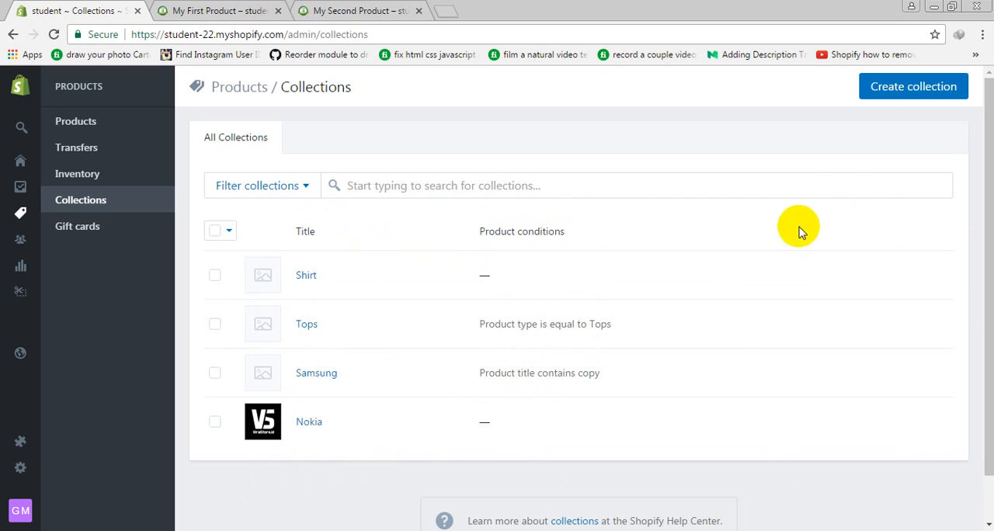
# Start a new collection and title it My Custom Collection, leaving the description empty
pyautogui.click(896, 92)
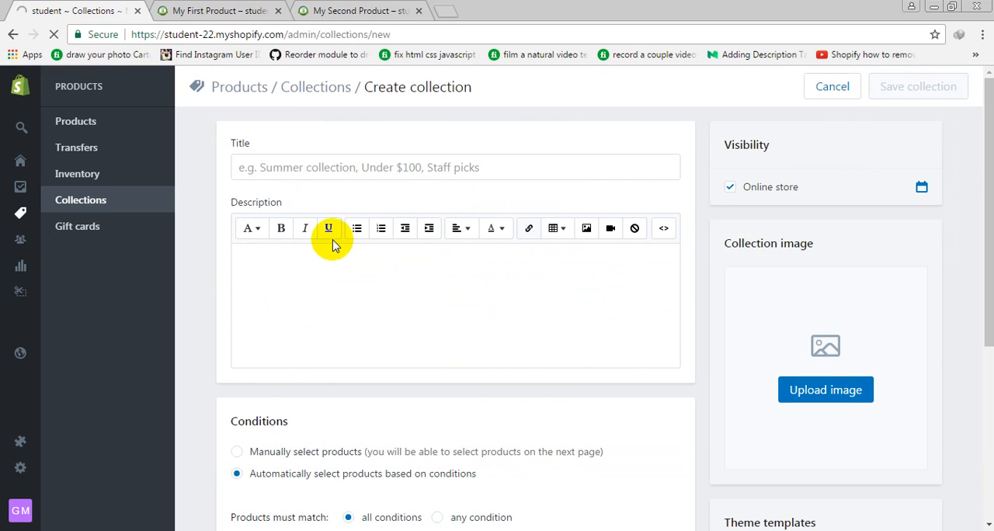
pyautogui.click(389, 169)
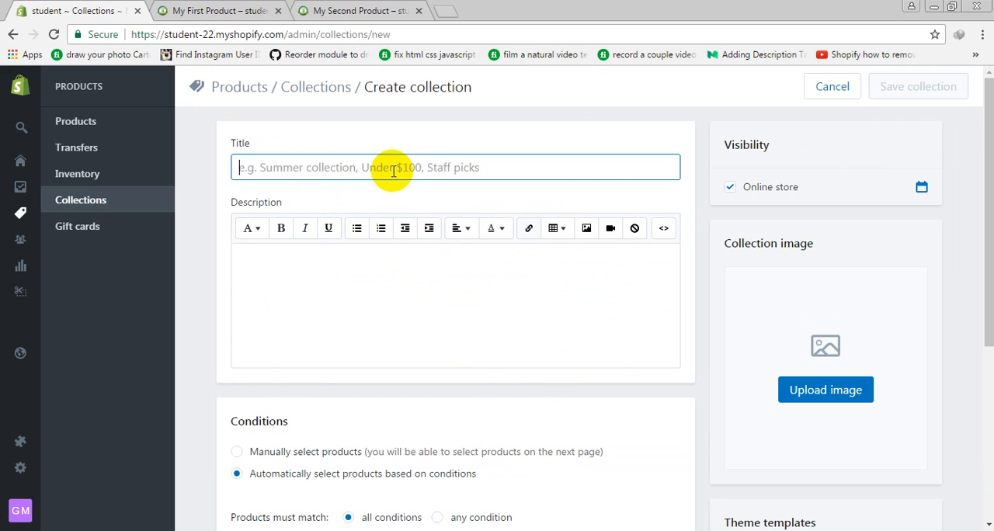
pyautogui.write('My Custom Collection')
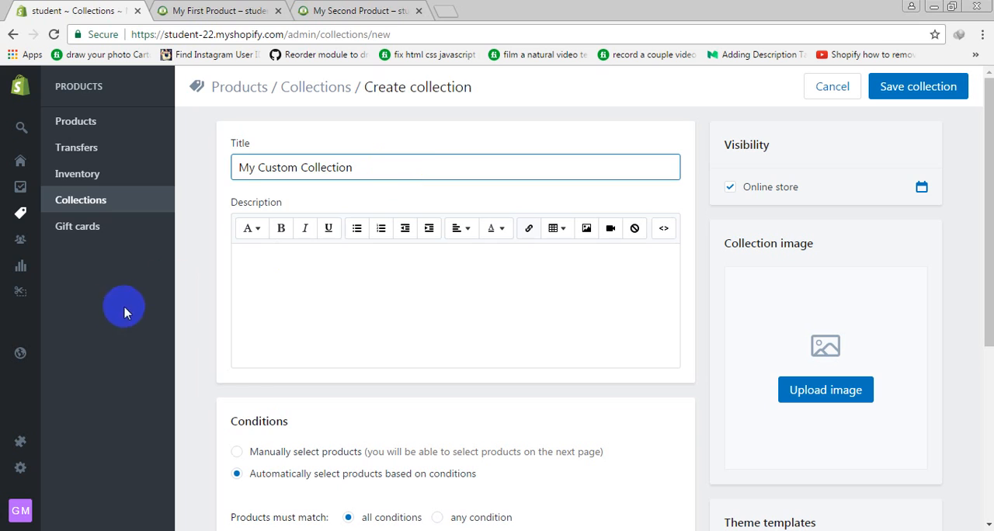
pyautogui.click(314, 283)
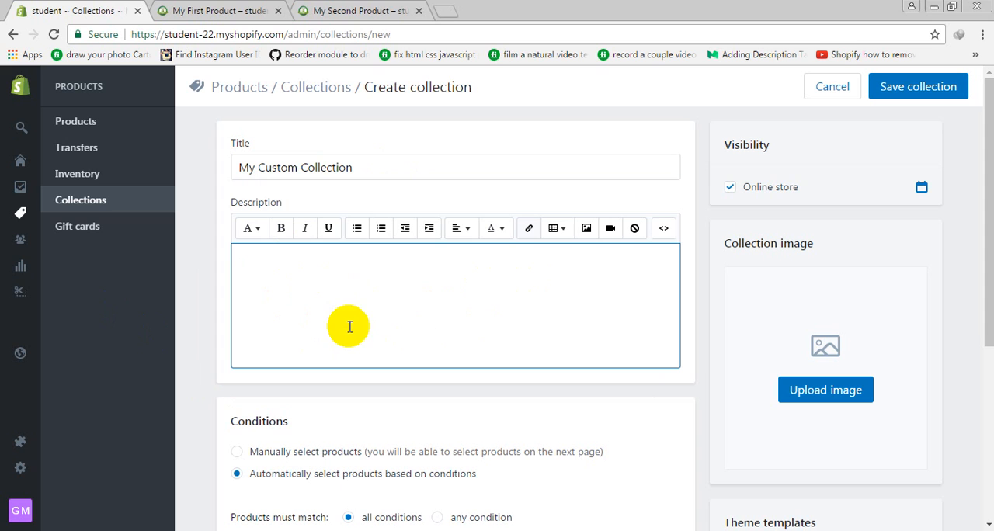
# Set the collection's automatic condition to product title is equal to My First Product
pyautogui.scroll(-2, 372, 333)
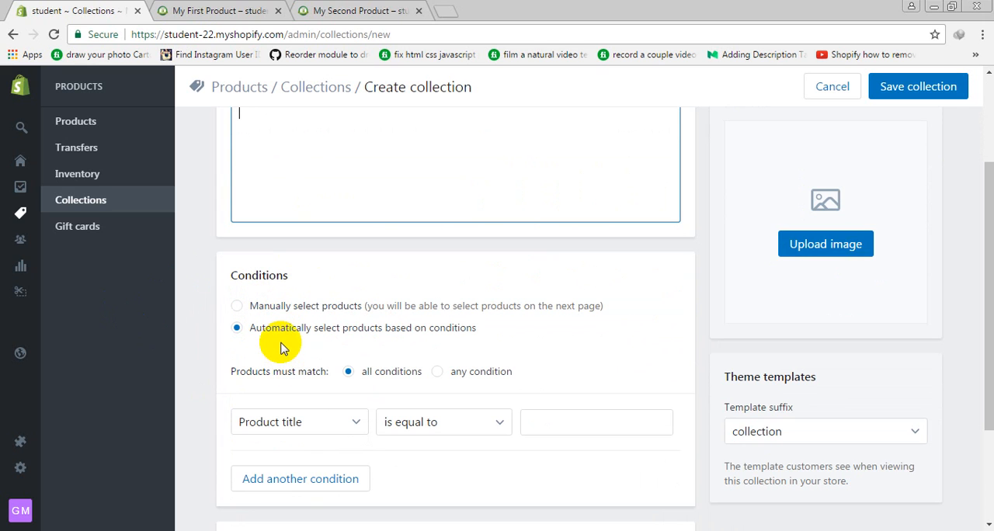
pyautogui.scroll(-1, 293, 336)
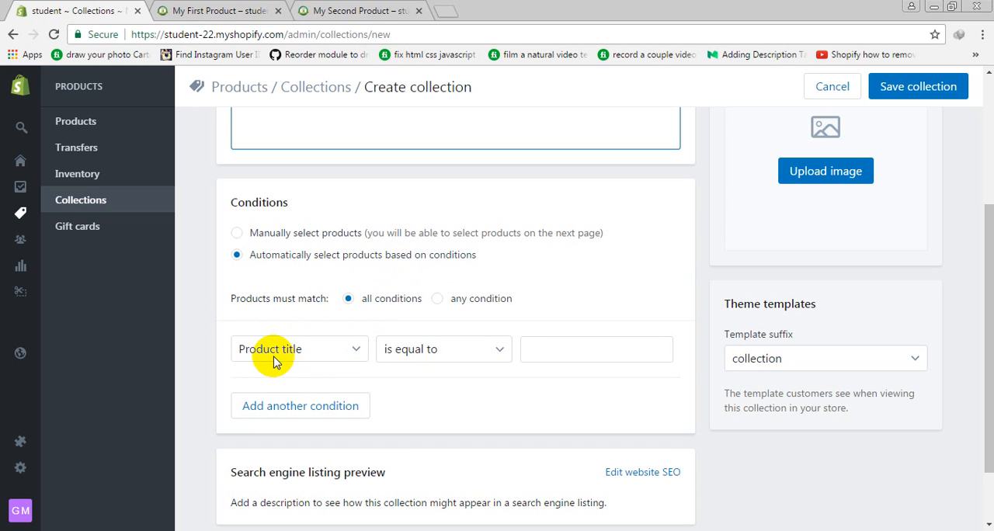
pyautogui.click(591, 349)
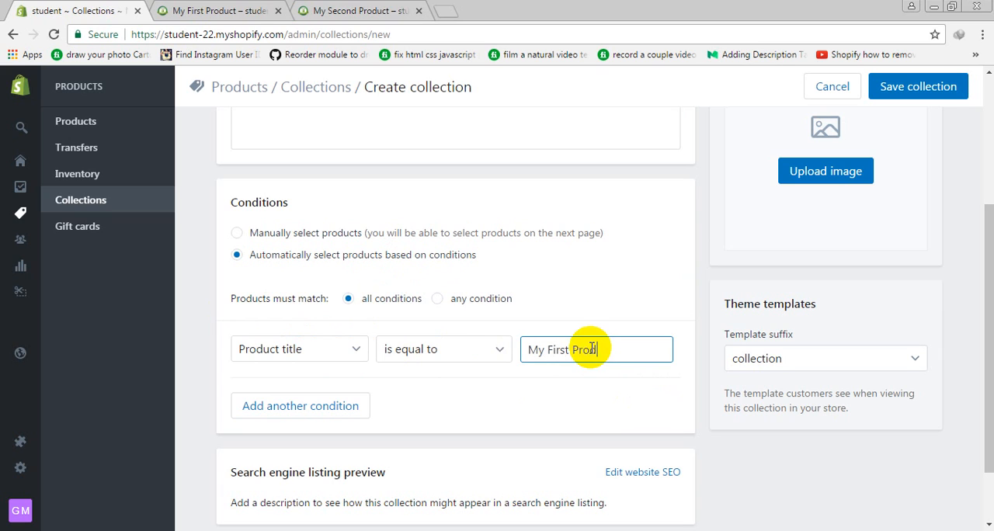
pyautogui.click(633, 397)
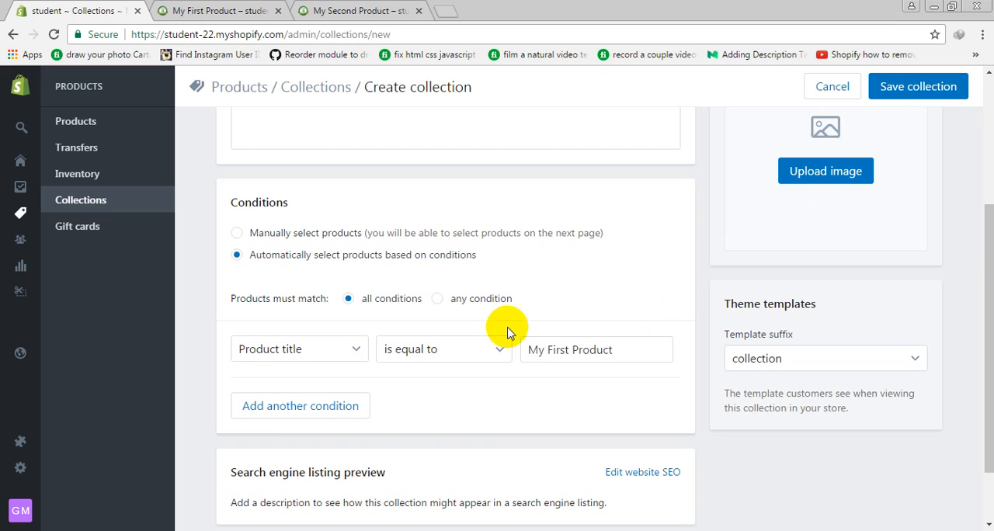
pyautogui.moveTo(627, 351); pyautogui.dragTo(468, 354)
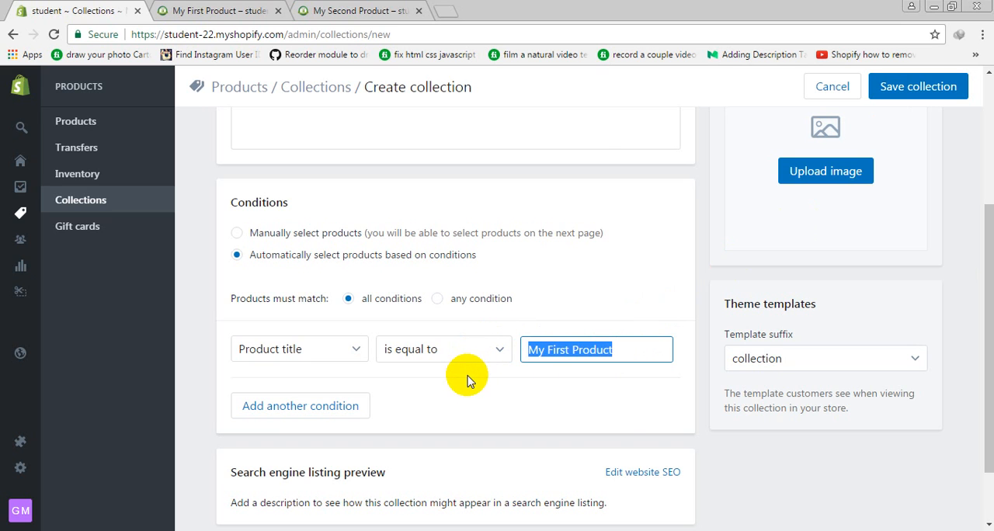
pyautogui.scroll(-2, 485, 349)
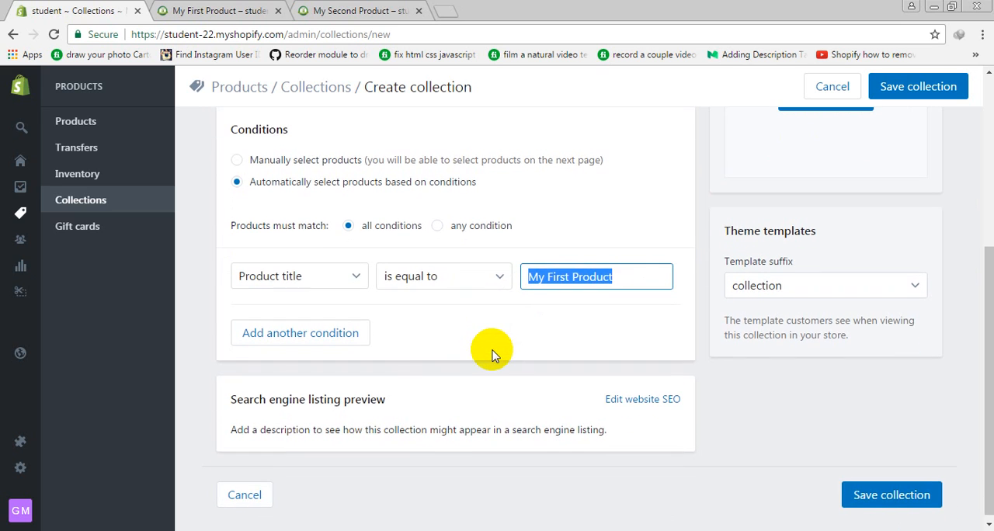
# Add a second condition that the product price is less than Rs. 500 and save the collection
pyautogui.click(279, 341)
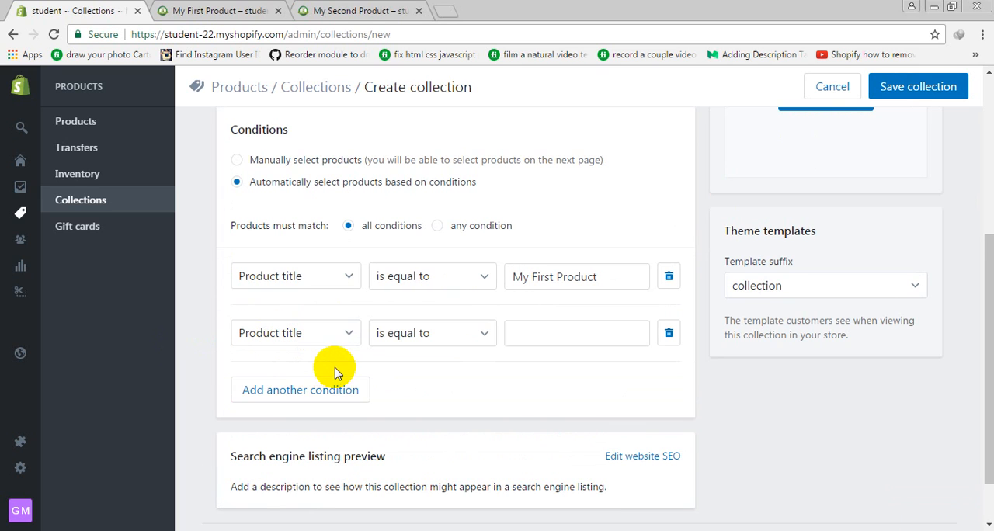
pyautogui.click(349, 332)
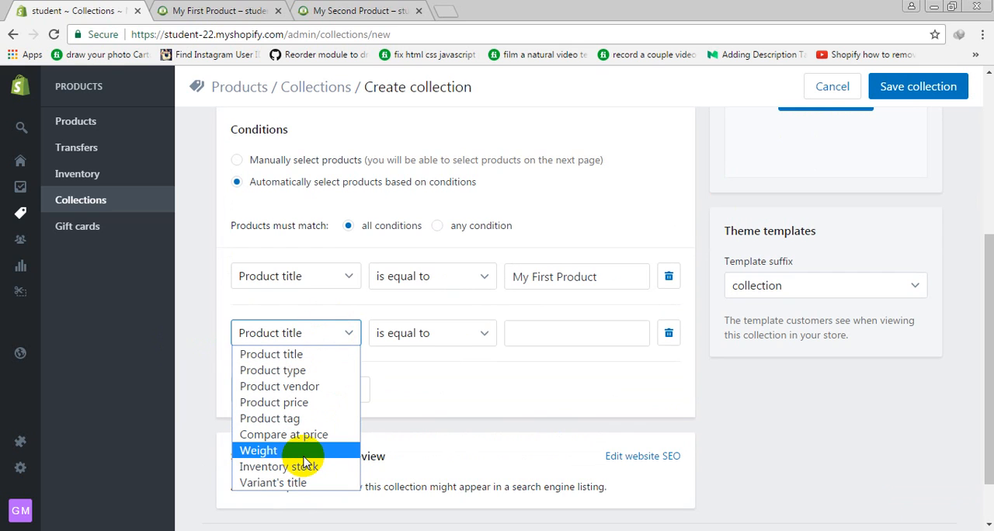
pyautogui.click(311, 402)
pyautogui.click(396, 325)
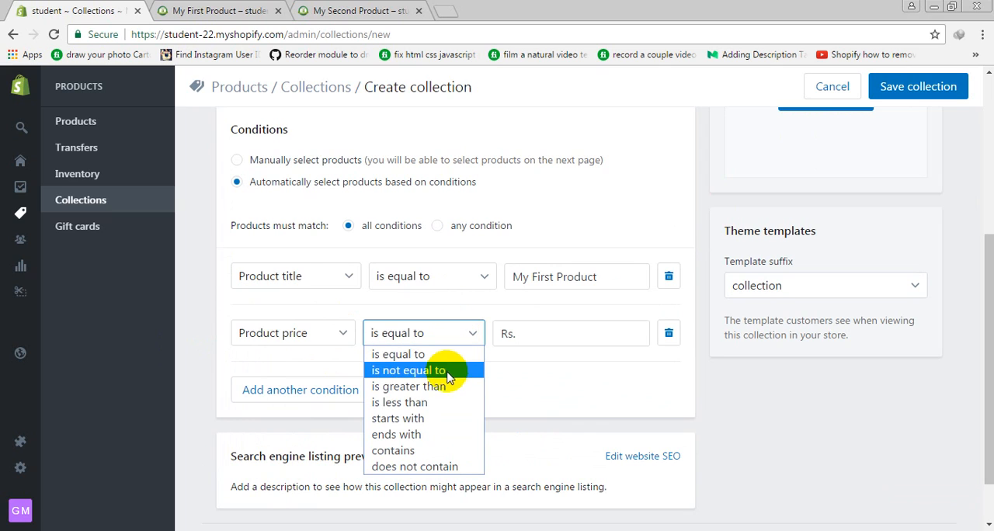
pyautogui.click(433, 402)
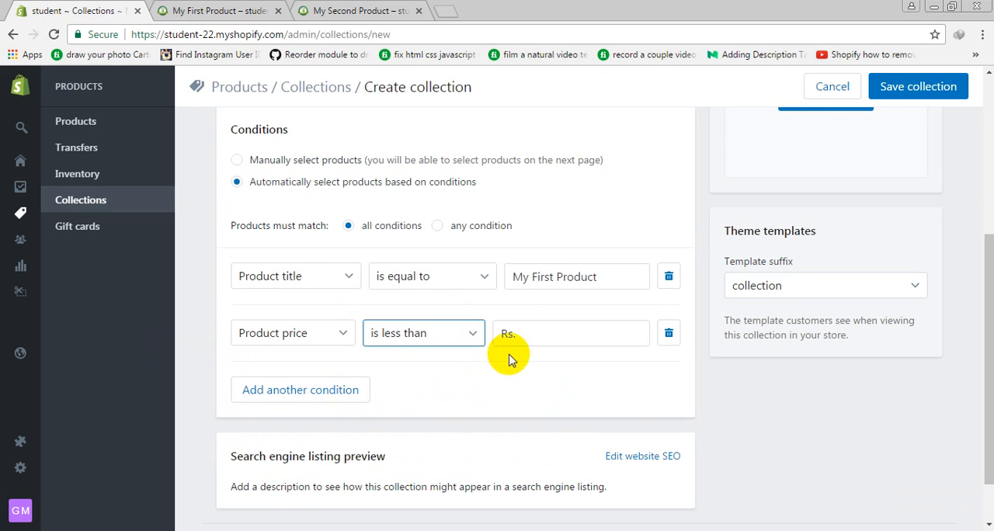
pyautogui.click(528, 334)
pyautogui.write('500')
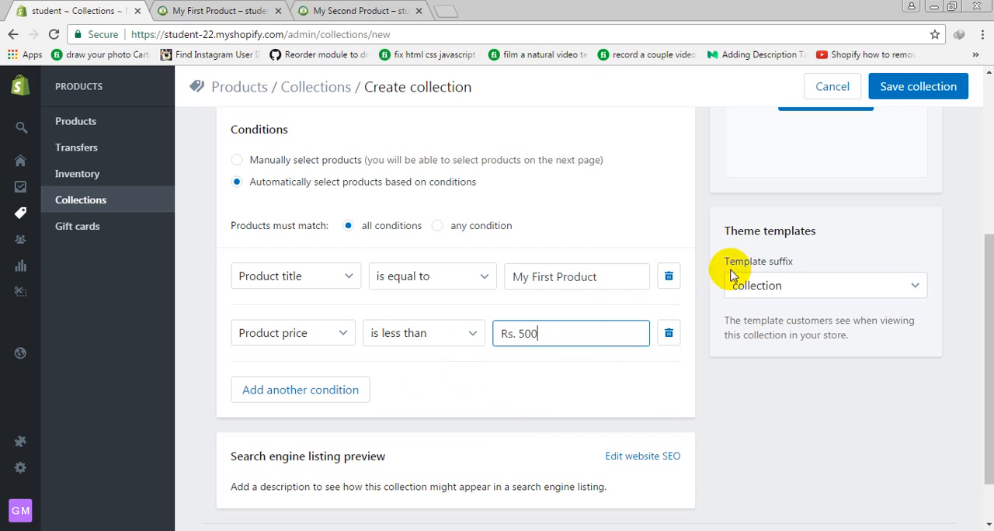
pyautogui.click(897, 88)
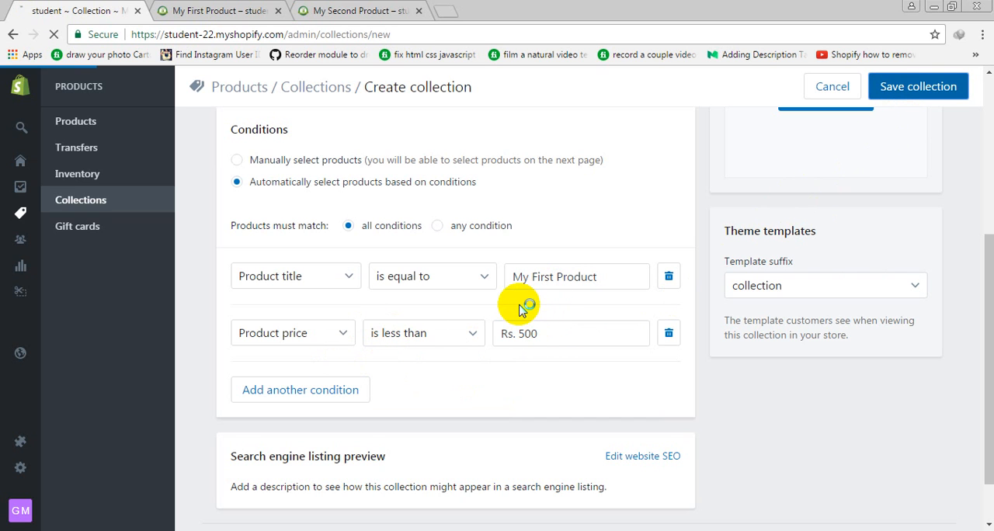
# Check the saved collection's product list against its title and price conditions
pyautogui.scroll(-7, 515, 233)
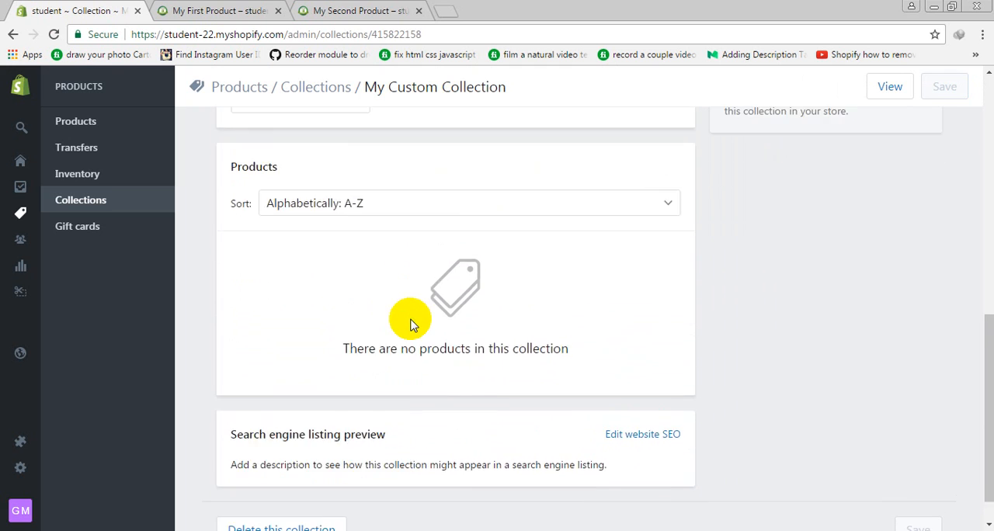
pyautogui.scroll(3, 410, 323)
pyautogui.scroll(-2, 432, 326)
pyautogui.scroll(2, 487, 254)
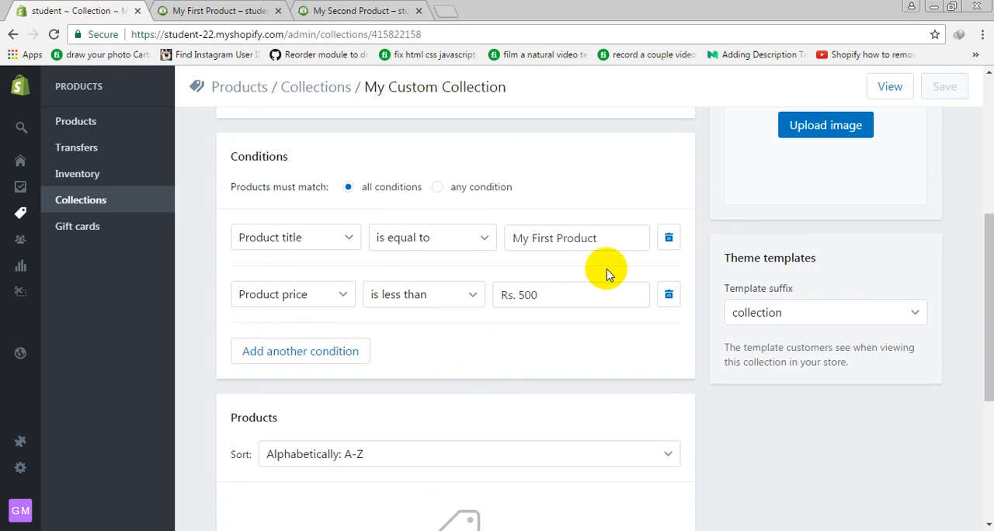
pyautogui.moveTo(603, 241); pyautogui.dragTo(326, 230)
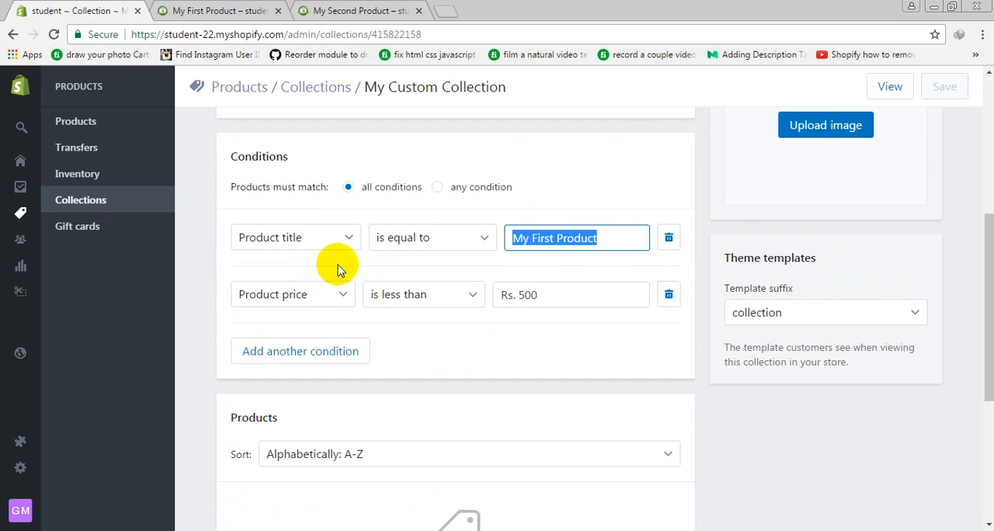
pyautogui.scroll(-4, 389, 268)
pyautogui.scroll(4, 469, 241)
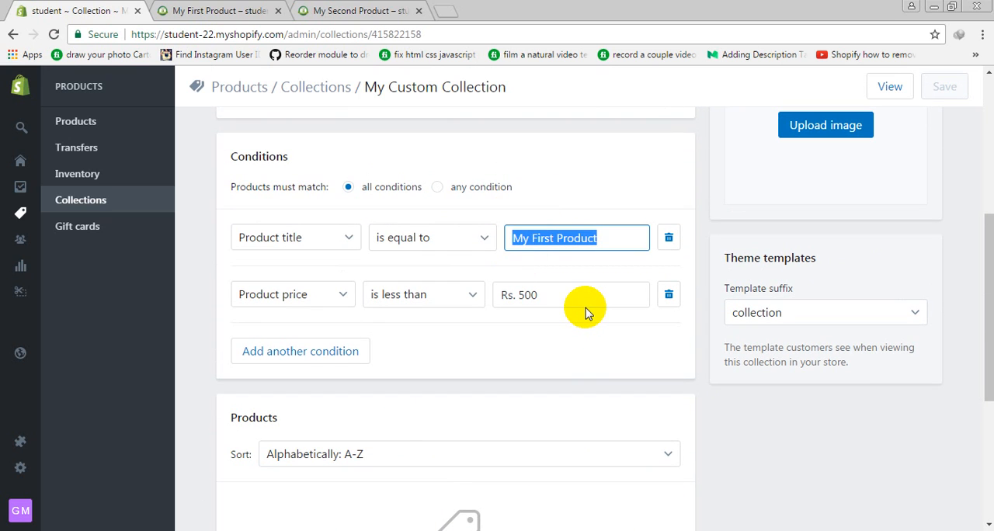
# Set the product price condition to less than Rs. 900 and save the collection
pyautogui.moveTo(611, 294); pyautogui.dragTo(434, 301)
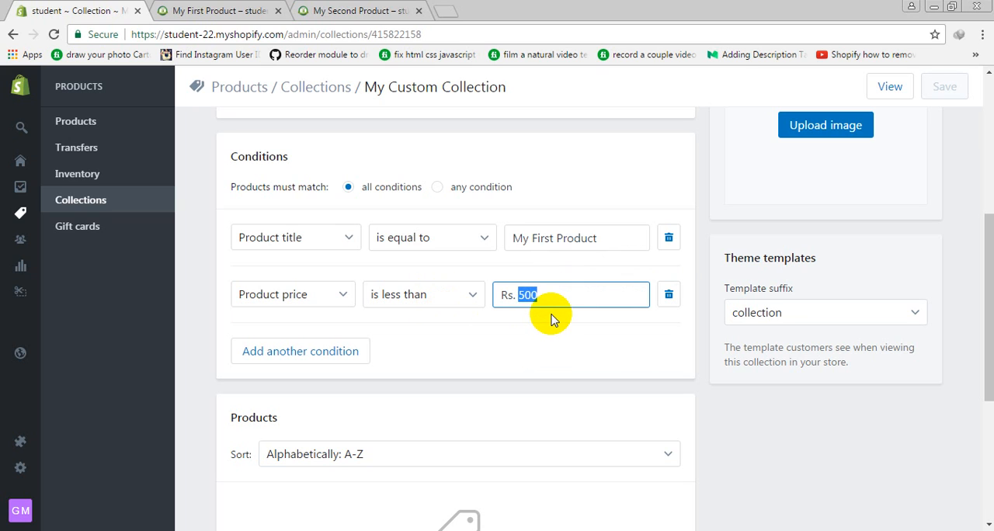
pyautogui.write('900')
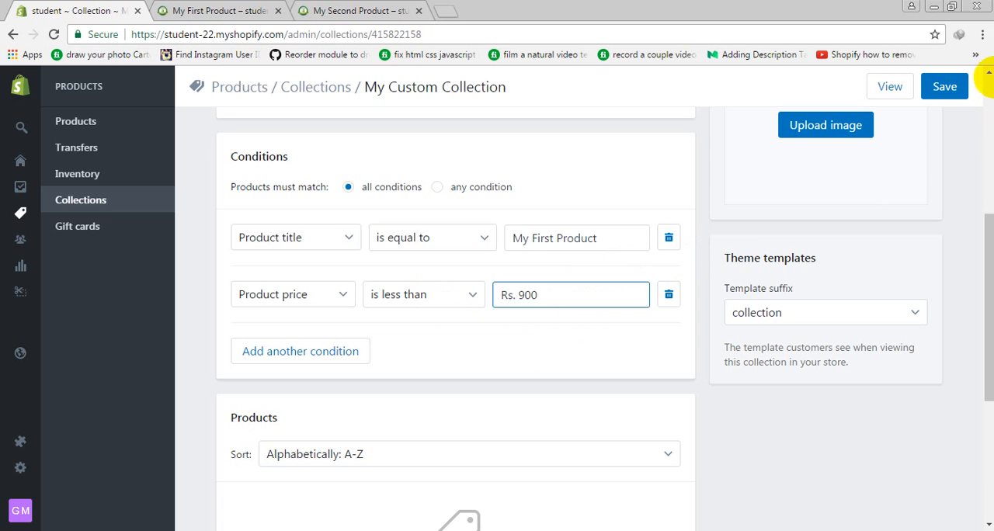
pyautogui.click(946, 87)
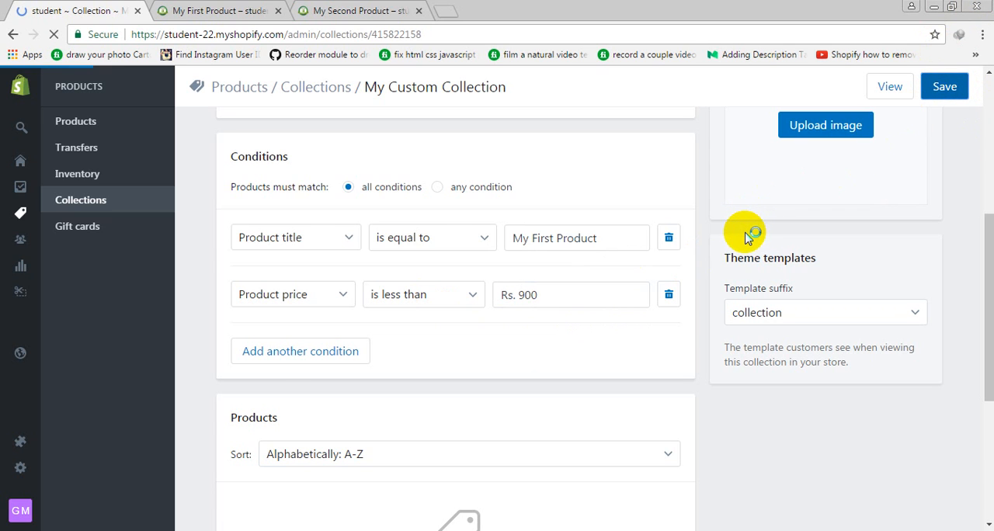
# Check the matched products and conditions of My Custom Collection, and return to the list of all collections
pyautogui.scroll(-3, 745, 237)
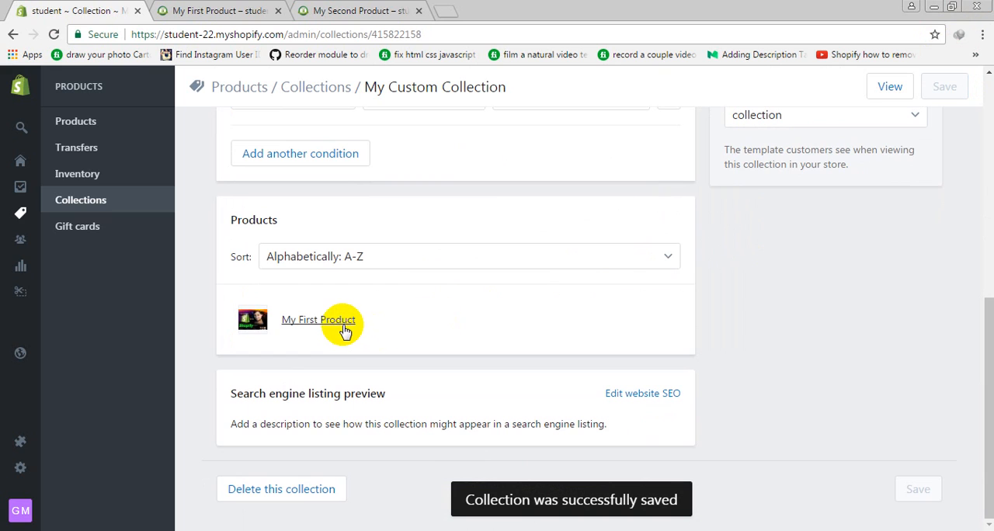
pyautogui.scroll(2, 349, 330)
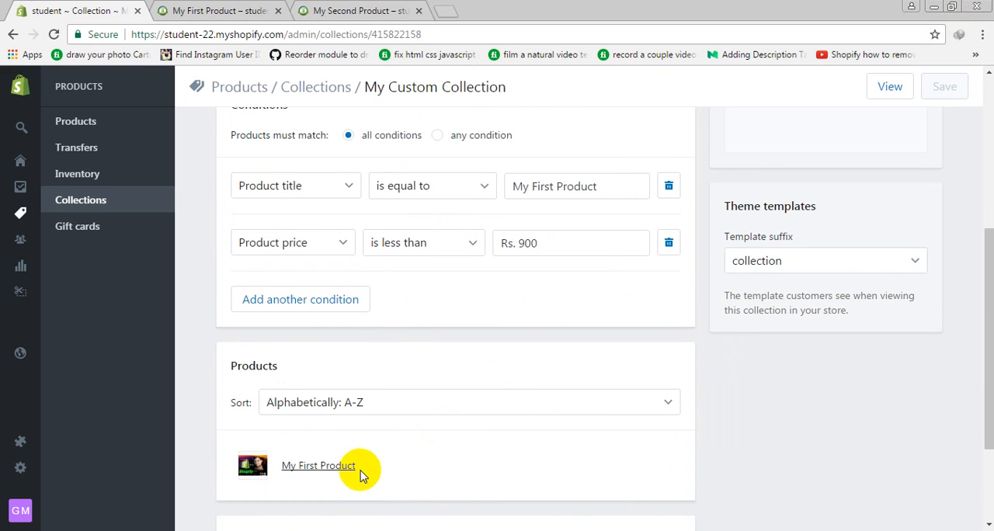
pyautogui.scroll(3, 517, 373)
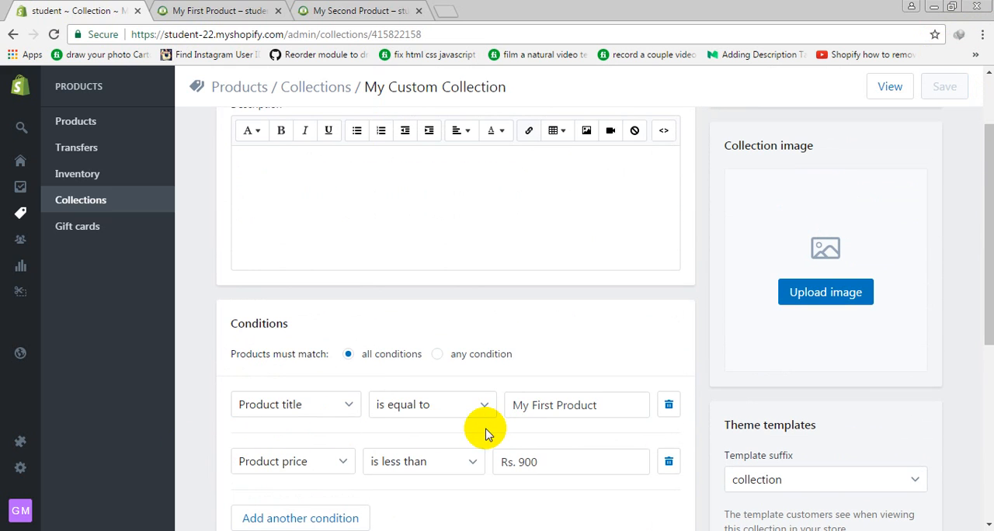
pyautogui.click(85, 199)
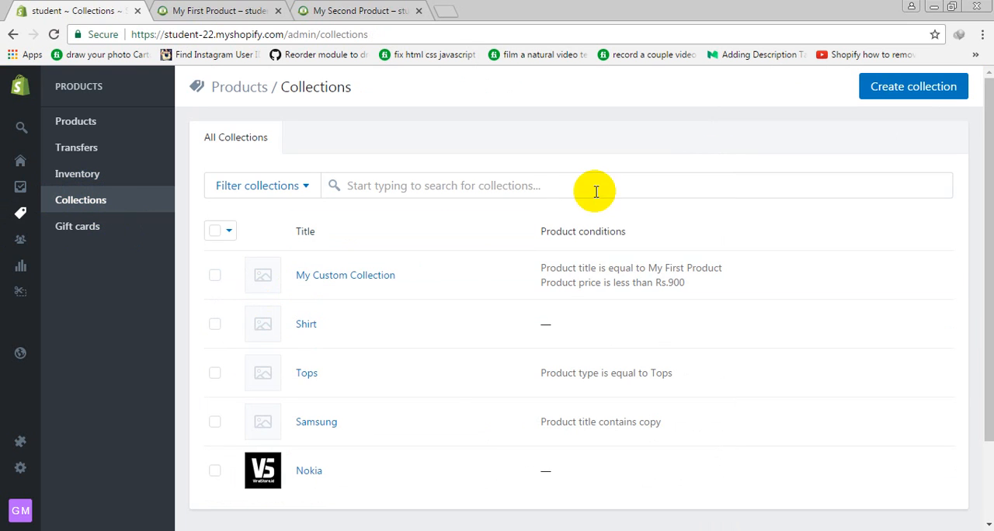
# Start another collection titled My Second Collection and set its products to be selected manually
pyautogui.click(942, 76)
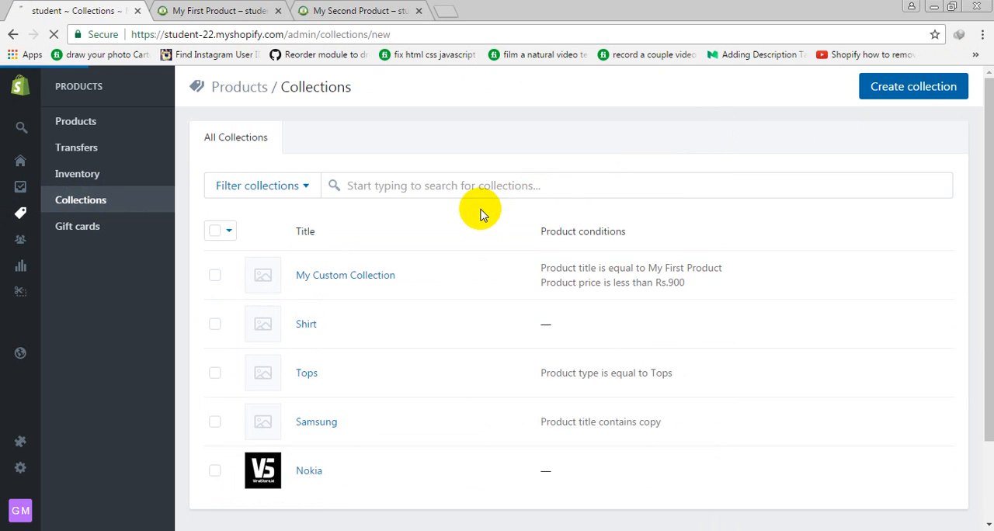
pyautogui.click(497, 158)
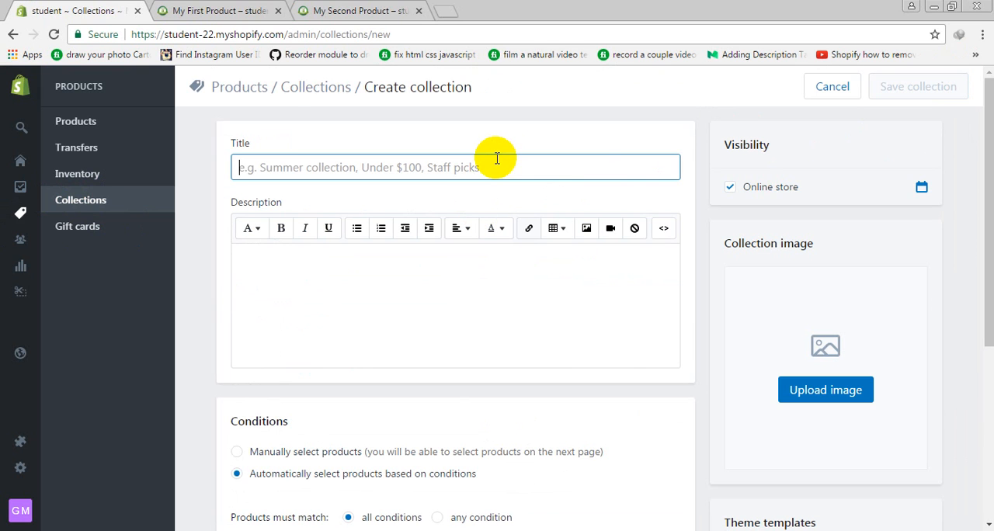
pyautogui.write('My Second Collection')
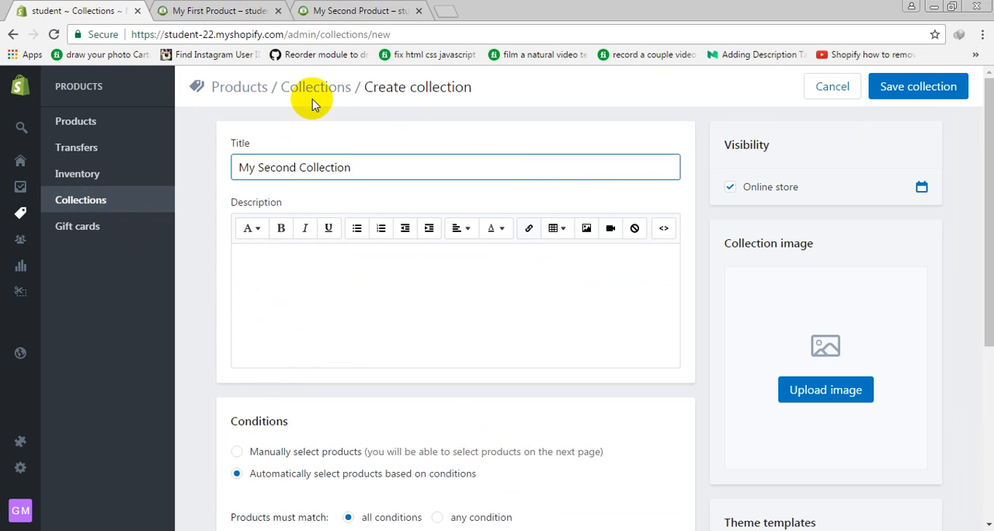
pyautogui.scroll(-3, 284, 179)
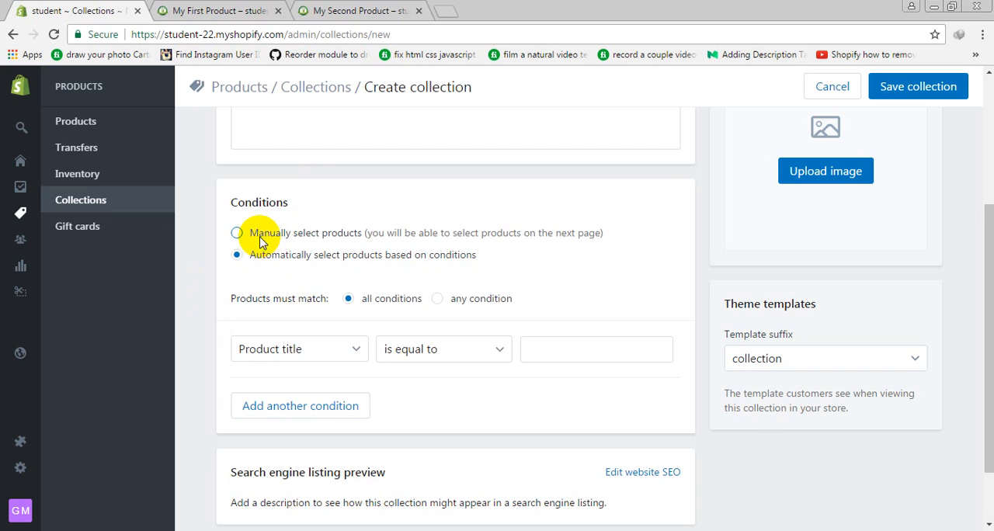
pyautogui.click(262, 239)
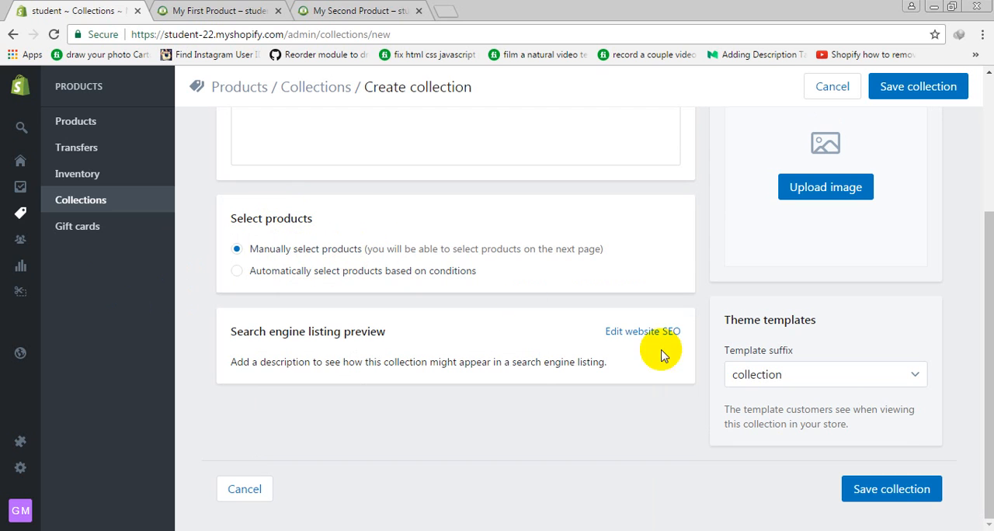
# Upload the shopify-site image from the new-gig folder as the collection image
pyautogui.scroll(3, 861, 371)
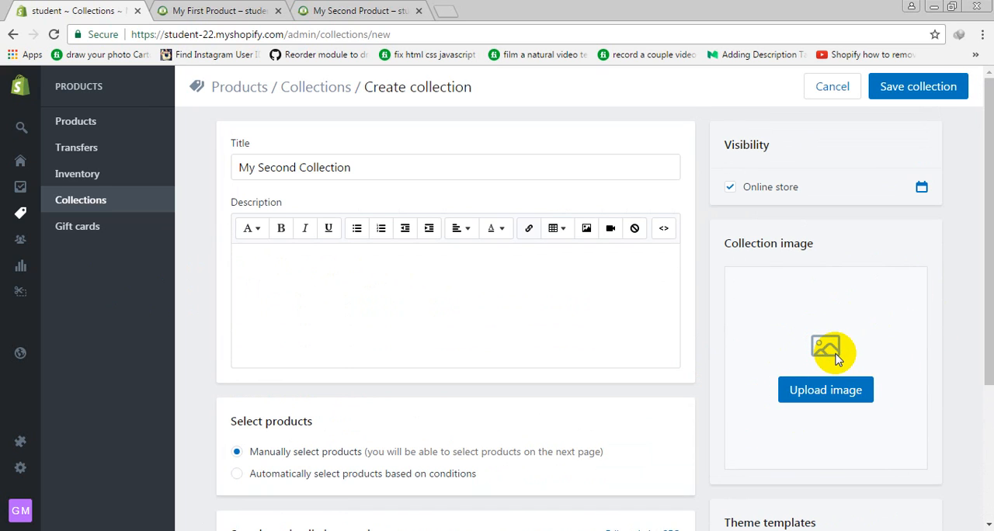
pyautogui.click(821, 394)
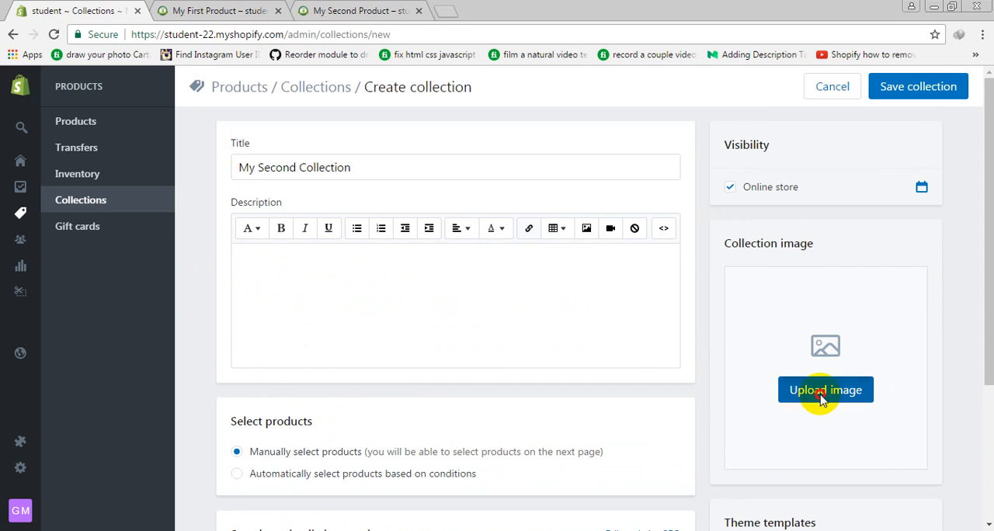
pyautogui.doubleClick(400, 92)
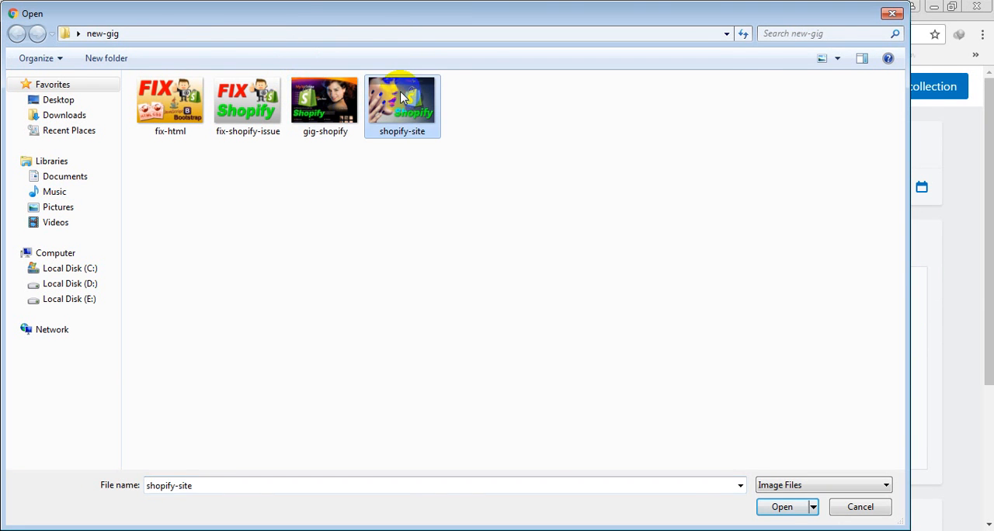
# Review the collection's image and manual product selection, and save My Second Collection
pyautogui.scroll(-2, 678, 357)
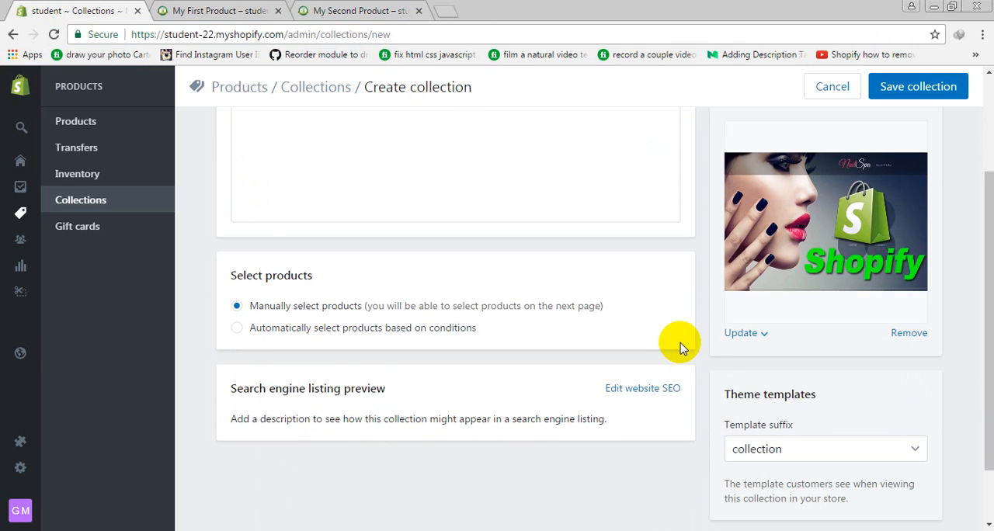
pyautogui.scroll(-1, 680, 349)
pyautogui.scroll(3, 667, 342)
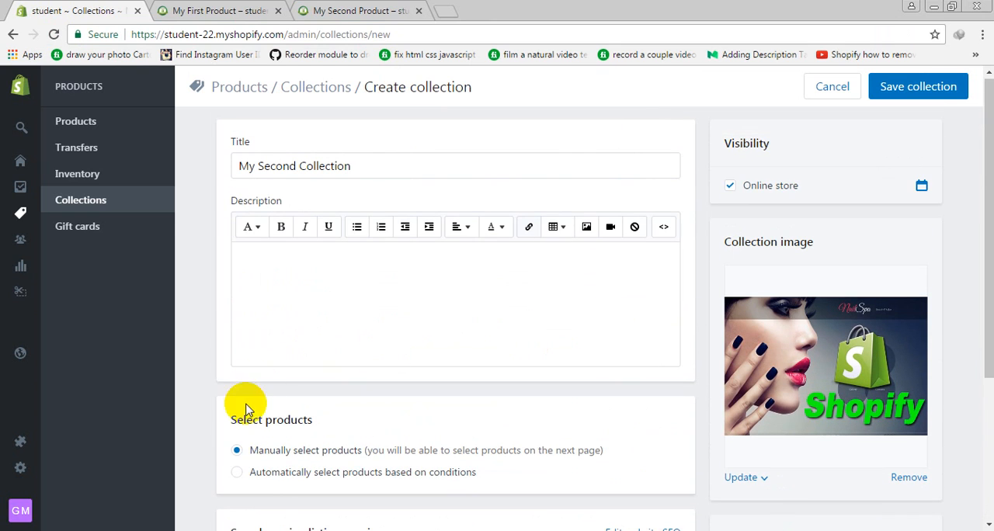
pyautogui.click(266, 459)
pyautogui.moveTo(267, 458); pyautogui.dragTo(426, 473)
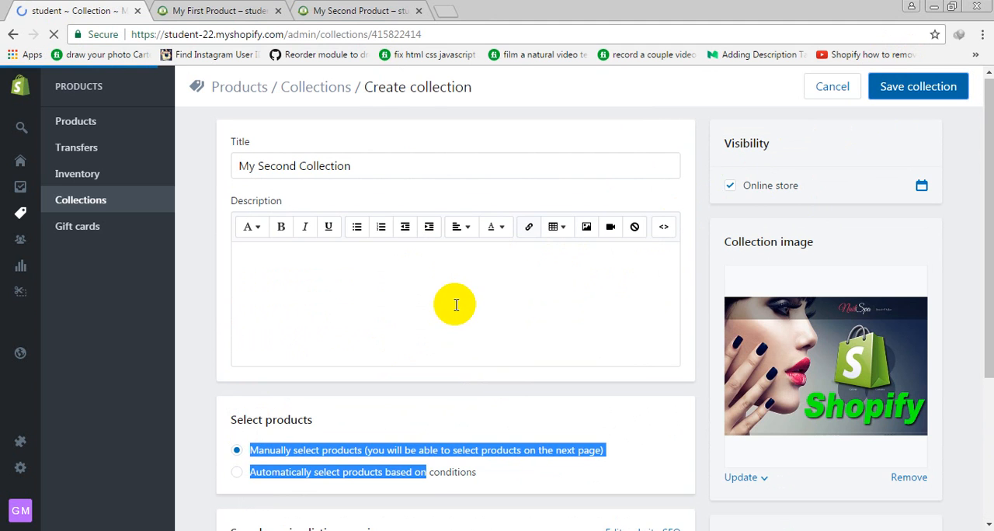
# Add the Arianna bracelet, Arianne pearl drop earrings, Ariella gold plated necklace and Arielle simple drop earrings to the collection's products
pyautogui.scroll(-6, 454, 299)
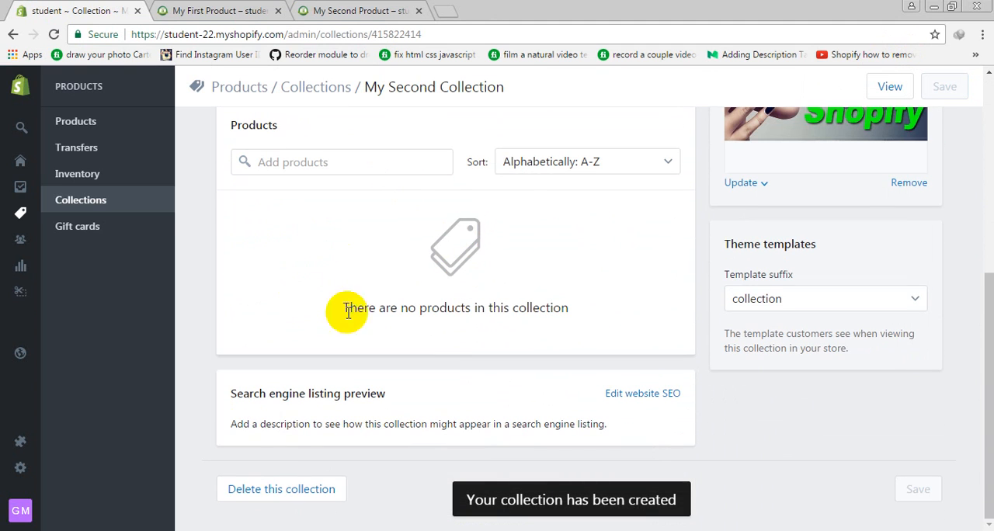
pyautogui.click(264, 165)
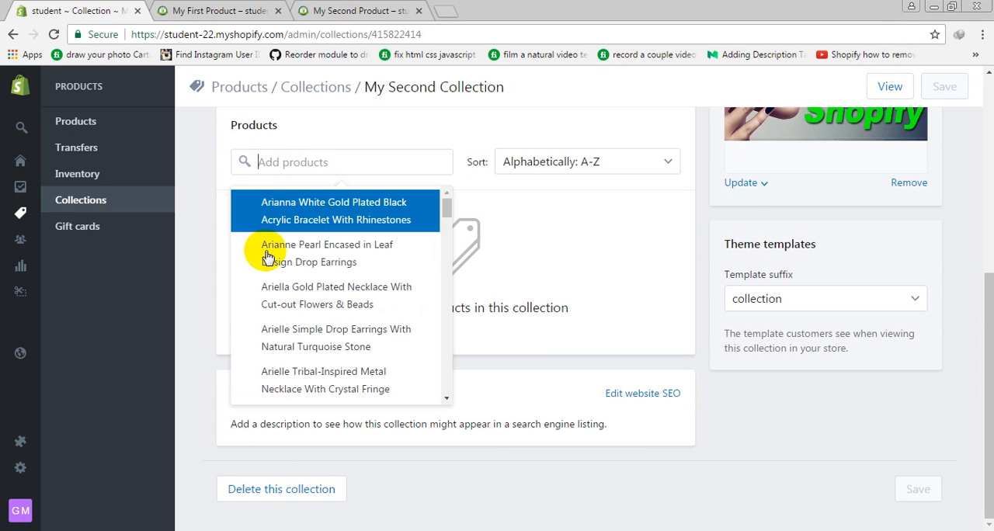
pyautogui.click(334, 211)
pyautogui.click(272, 250)
pyautogui.click(296, 299)
pyautogui.click(311, 373)
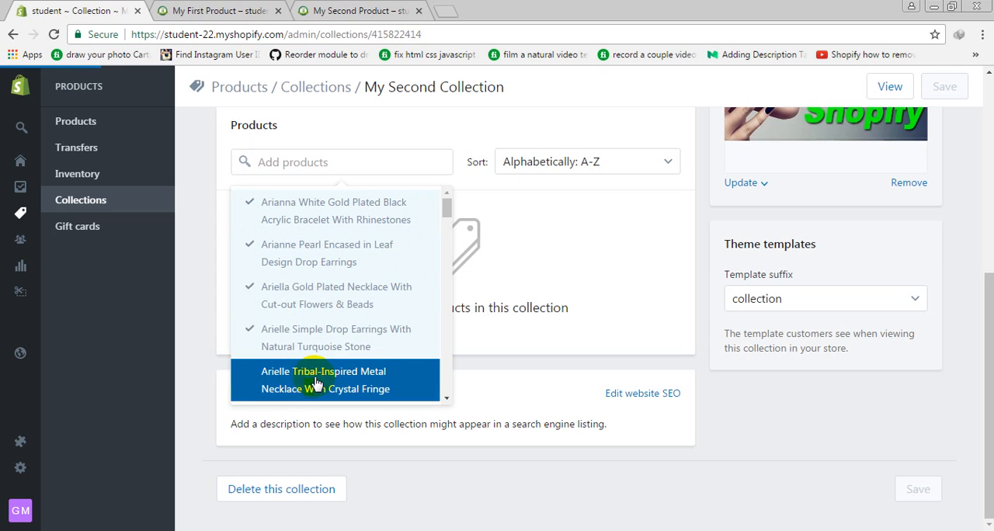
# Add the Arina Gold/Silver Plated Cuff Bangle and the Arielle Tribal-Inspired Metal Necklace to the collection
pyautogui.scroll(-1, 318, 378)
pyautogui.click(318, 355)
pyautogui.click(310, 319)
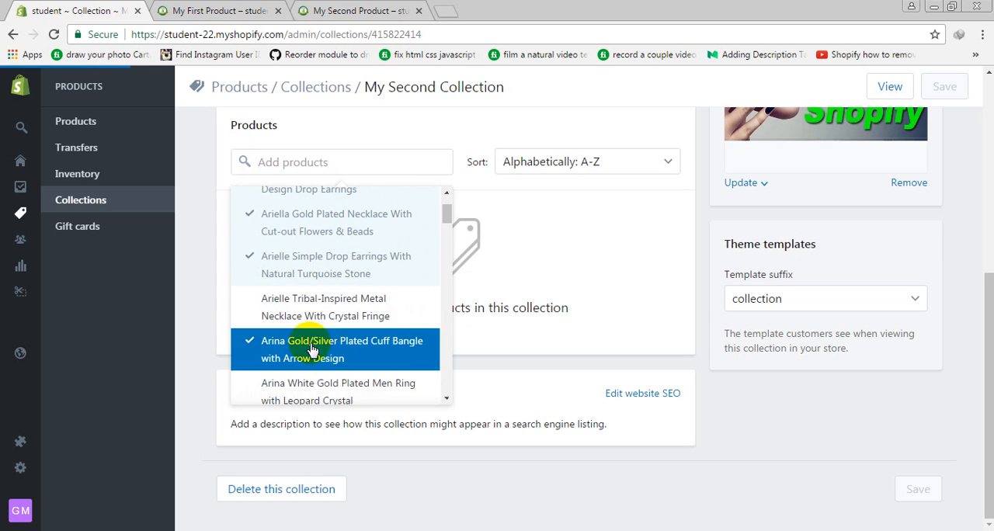
pyautogui.click(308, 319)
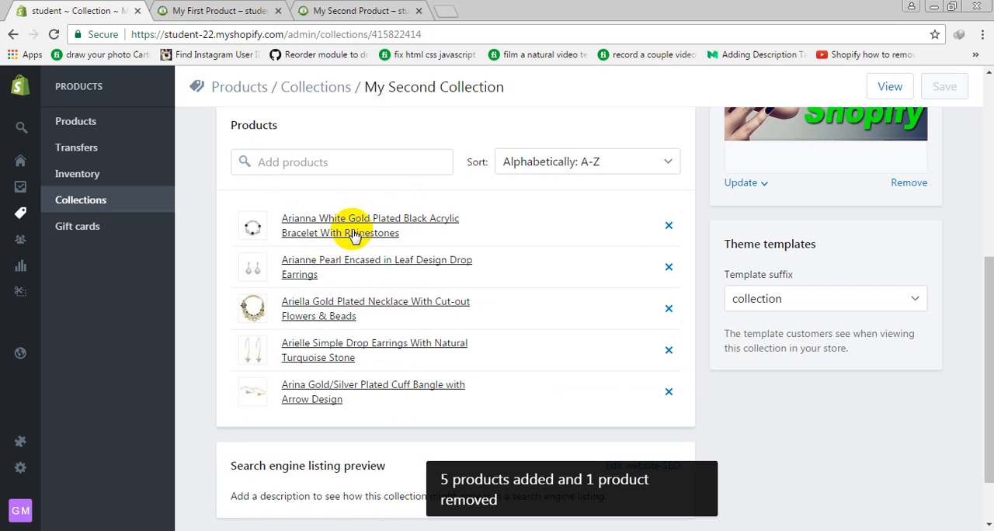
# View My Second Collection in the online store, look over its products, and return to the admin's list of all collections
pyautogui.scroll(4, 858, 264)
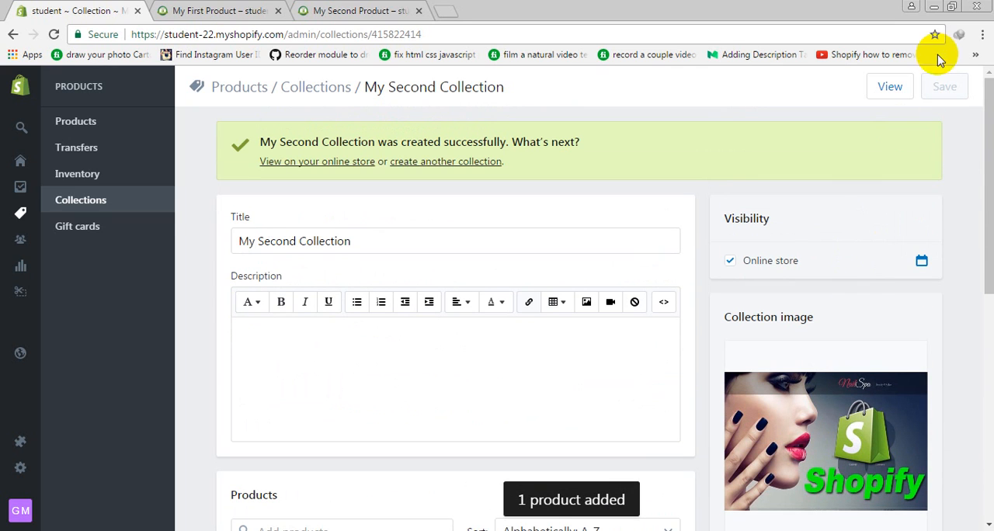
pyautogui.click(889, 87)
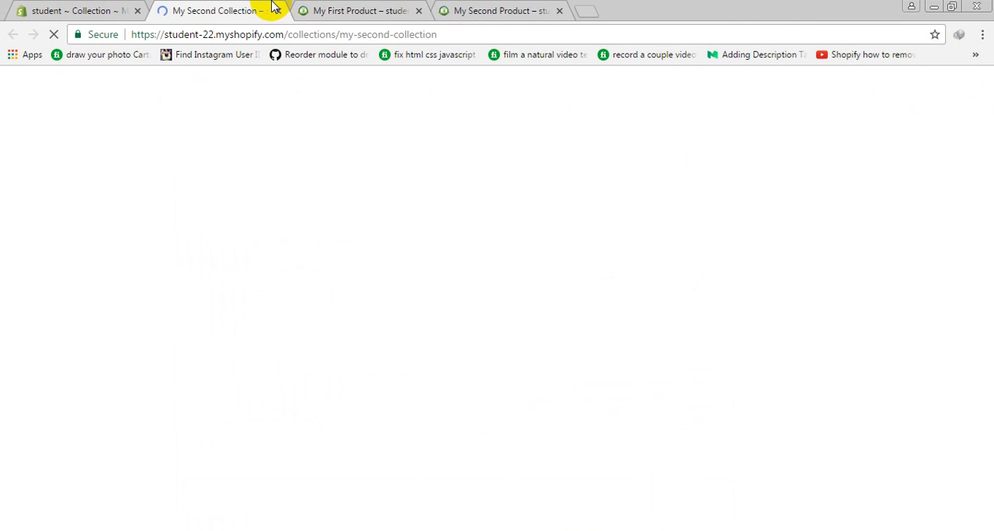
pyautogui.scroll(-2, 434, 311)
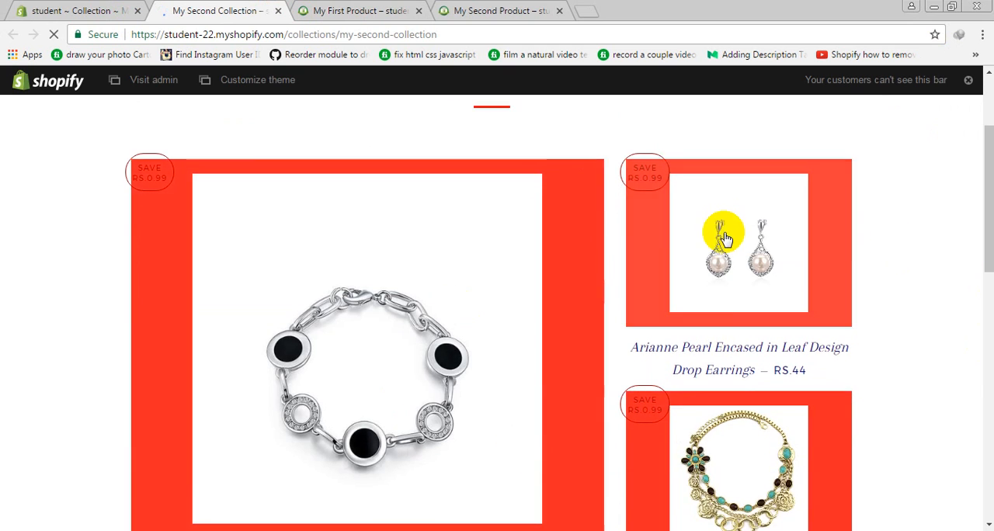
pyautogui.scroll(-10, 722, 228)
pyautogui.scroll(10, 606, 330)
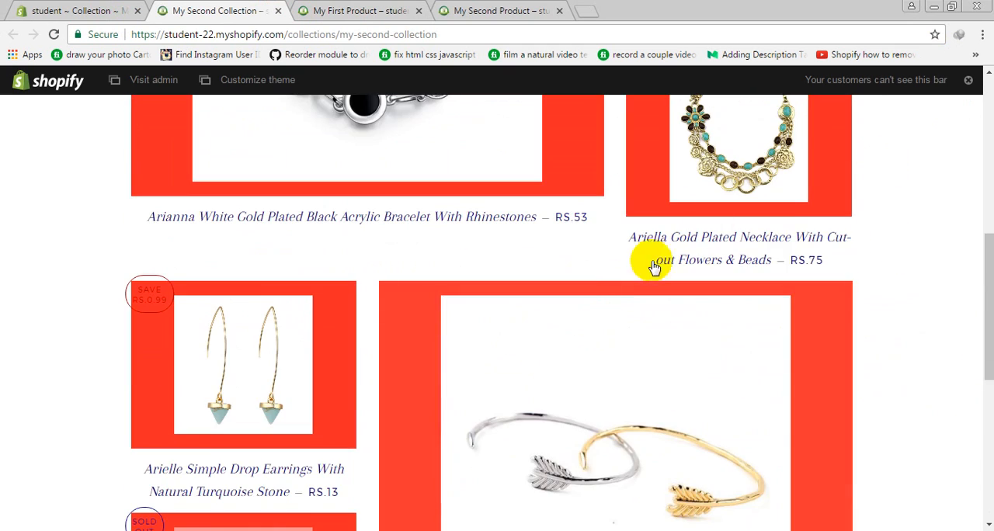
pyautogui.click(54, 10)
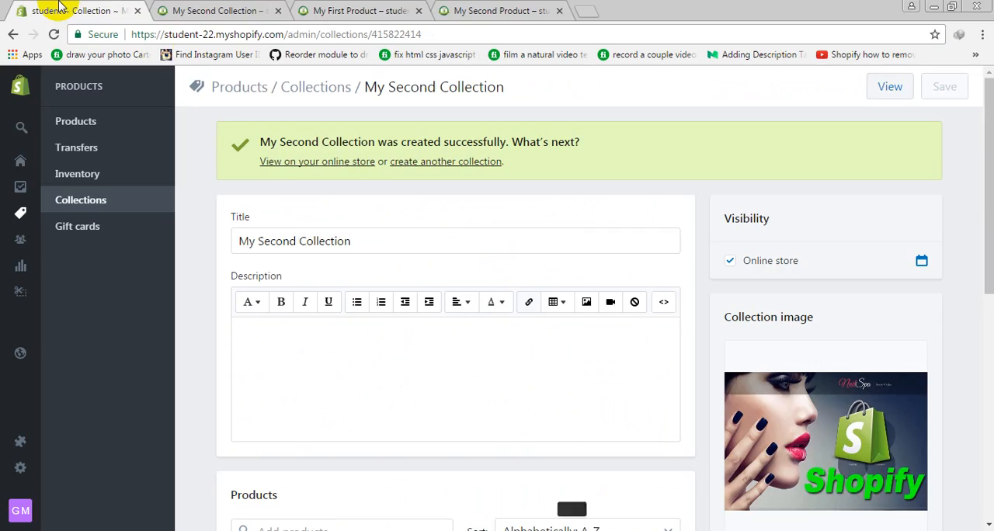
pyautogui.click(111, 208)
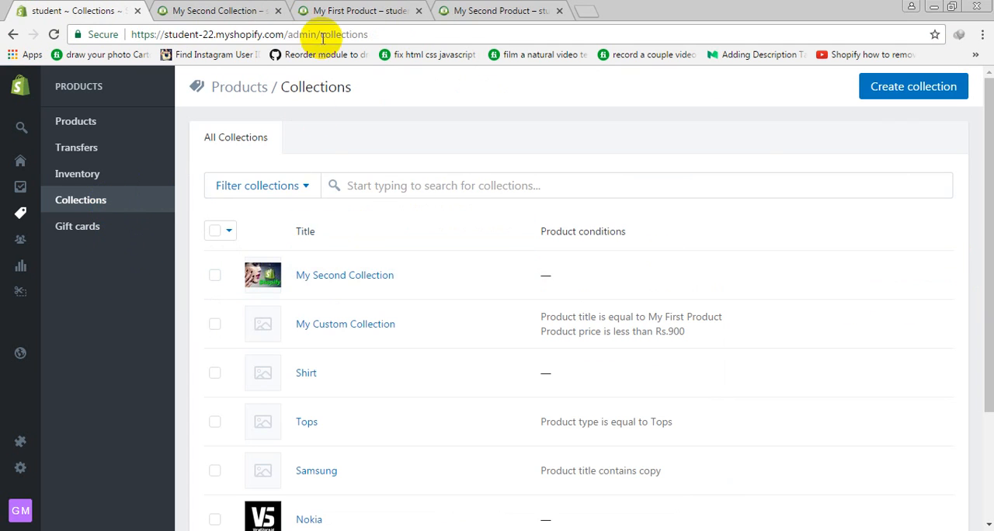
# Examine the storefront page of My Second Collection again and look at the store's navigation menu
pyautogui.click(228, 7)
pyautogui.scroll(-6, 380, 225)
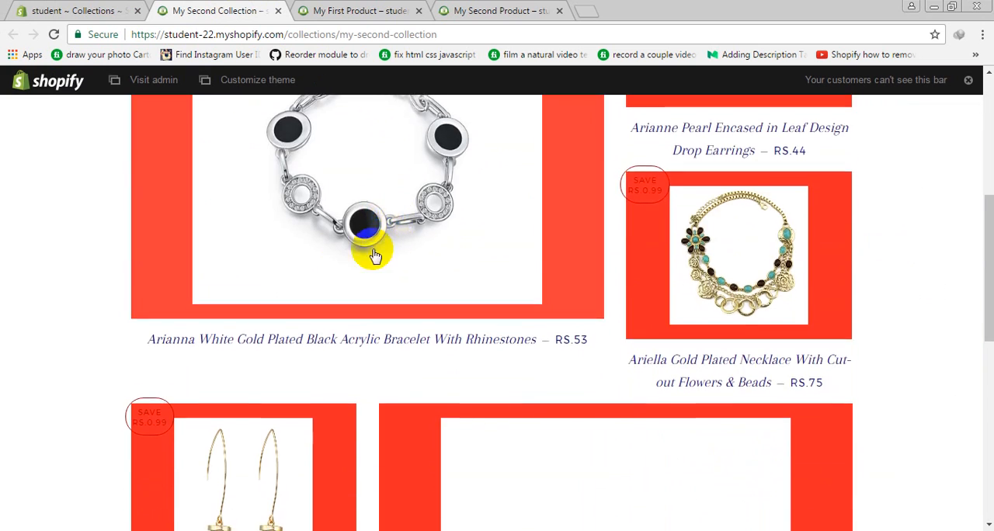
pyautogui.click(120, 6)
pyautogui.click(237, 9)
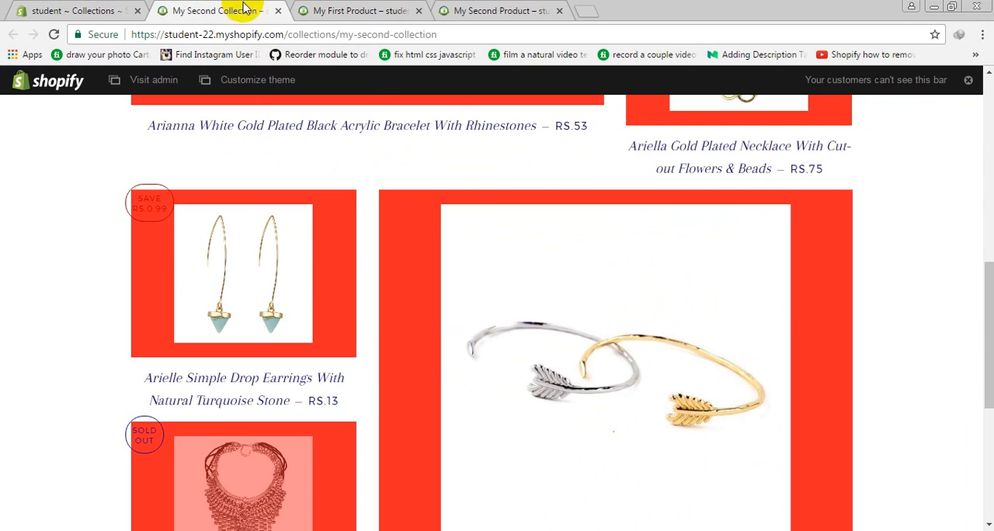
pyautogui.scroll(6, 520, 295)
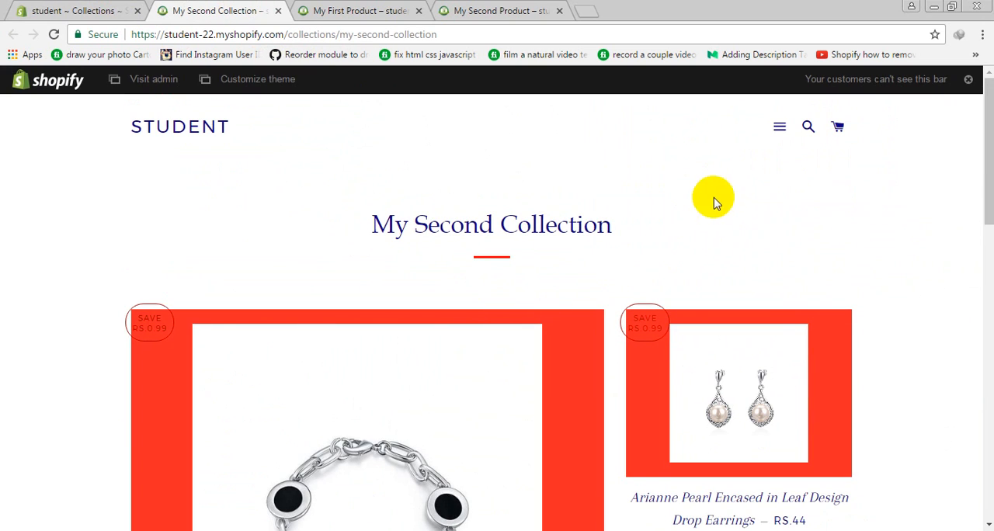
pyautogui.click(780, 129)
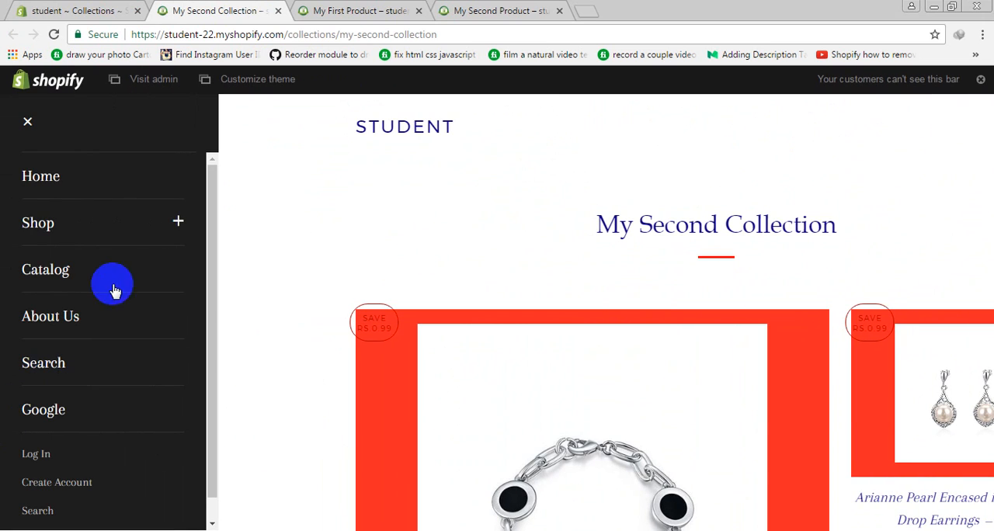
pyautogui.click(397, 219)
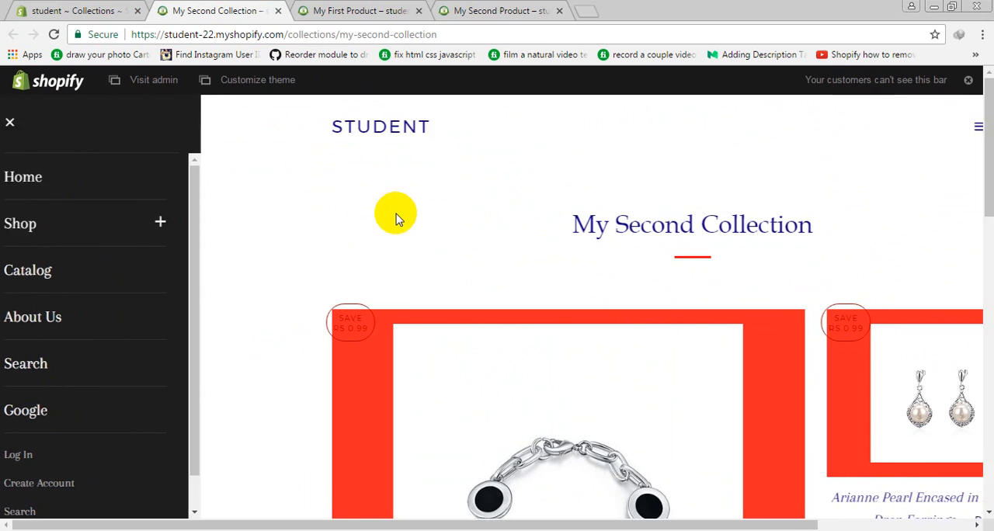
# Return to the admin and open the online store's themes
pyautogui.click(73, 9)
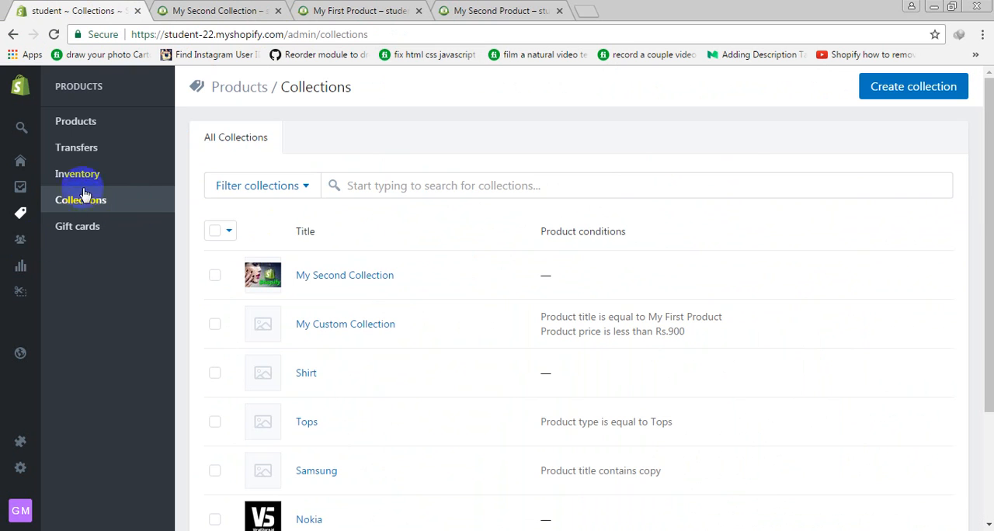
pyautogui.moveTo(54, 375)
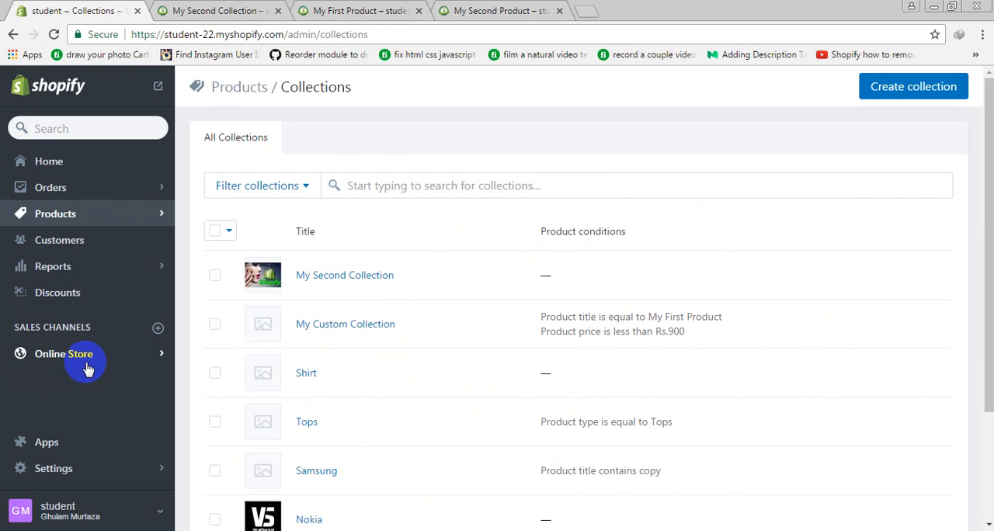
pyautogui.click(87, 368)
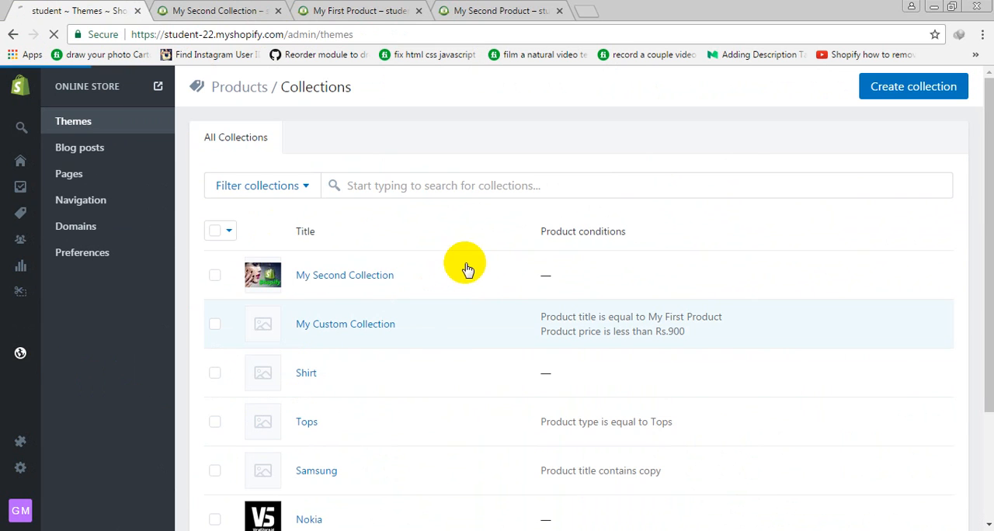
pyautogui.scroll(-5, 732, 315)
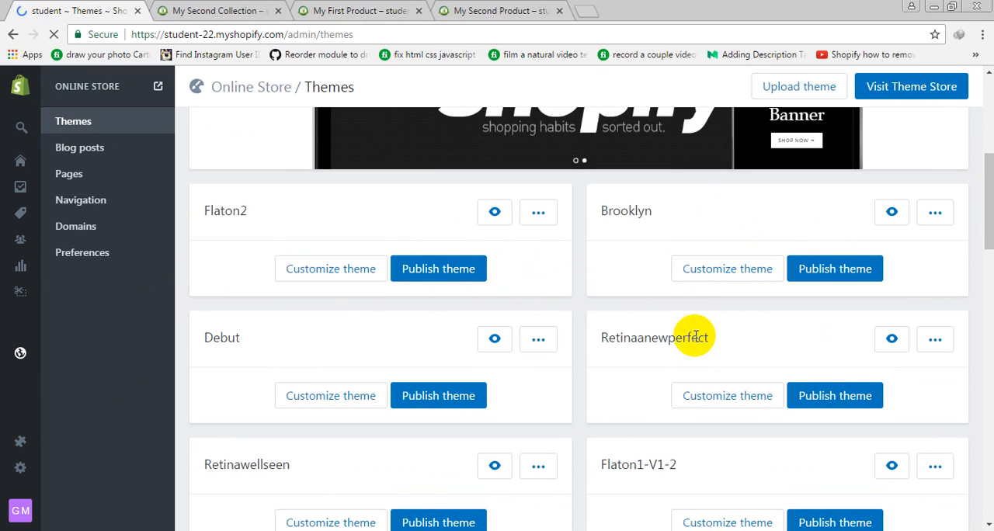
pyautogui.scroll(-2, 695, 337)
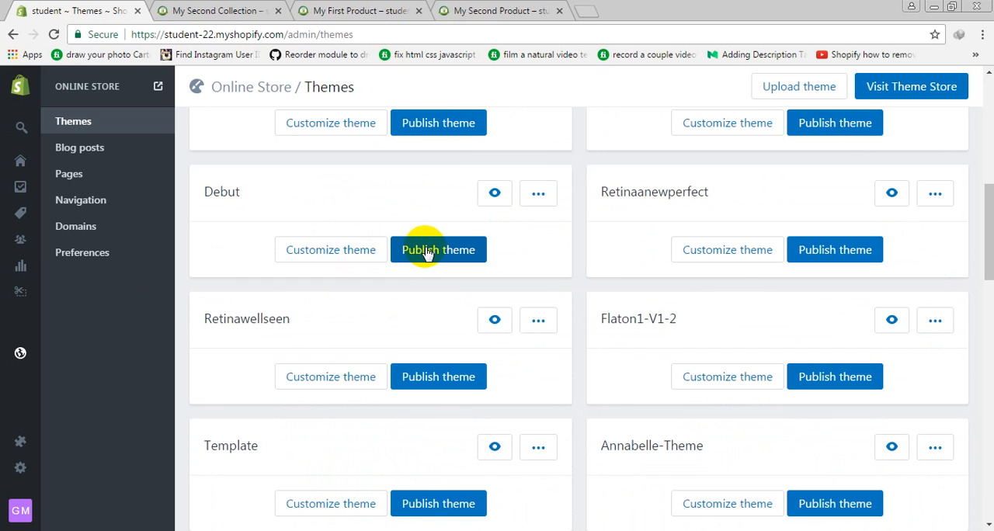
pyautogui.click(429, 252)
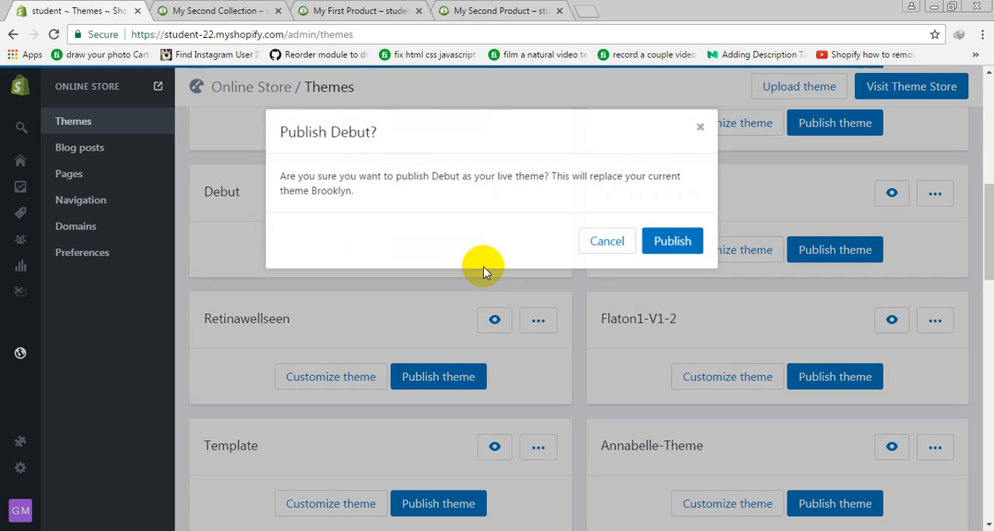
pyautogui.click(606, 241)
# Look through the installed themes and publish Debut as the store's live theme
pyautogui.scroll(-5, 594, 271)
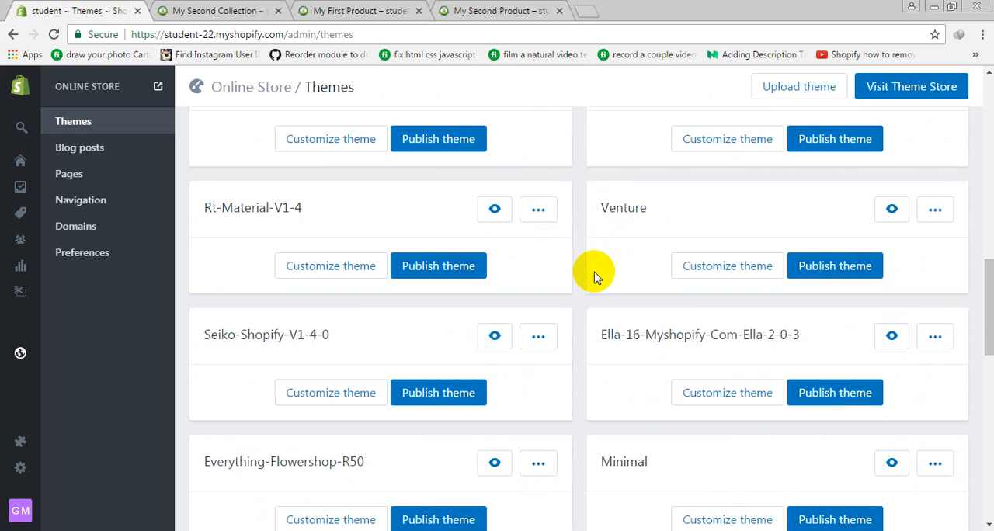
pyautogui.scroll(-3, 595, 273)
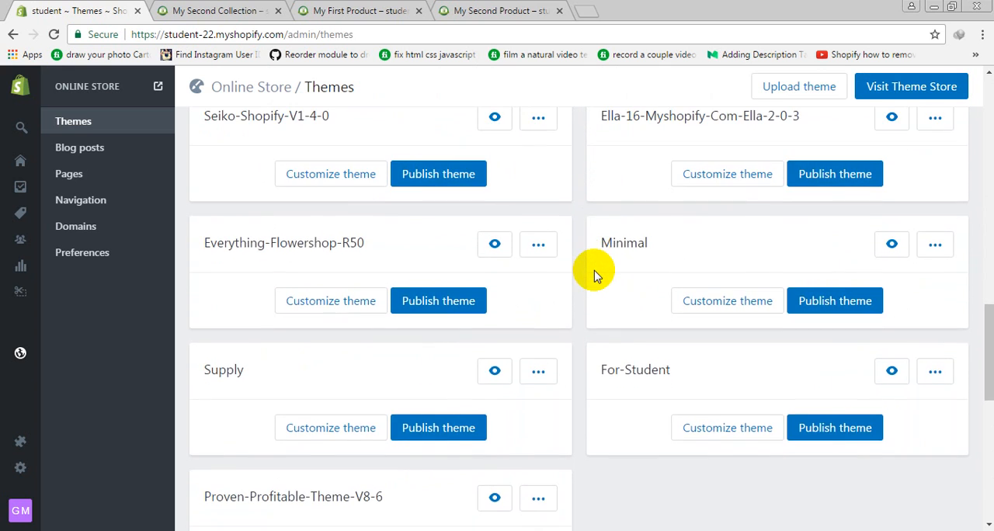
pyautogui.scroll(-3, 594, 272)
pyautogui.scroll(1, 594, 272)
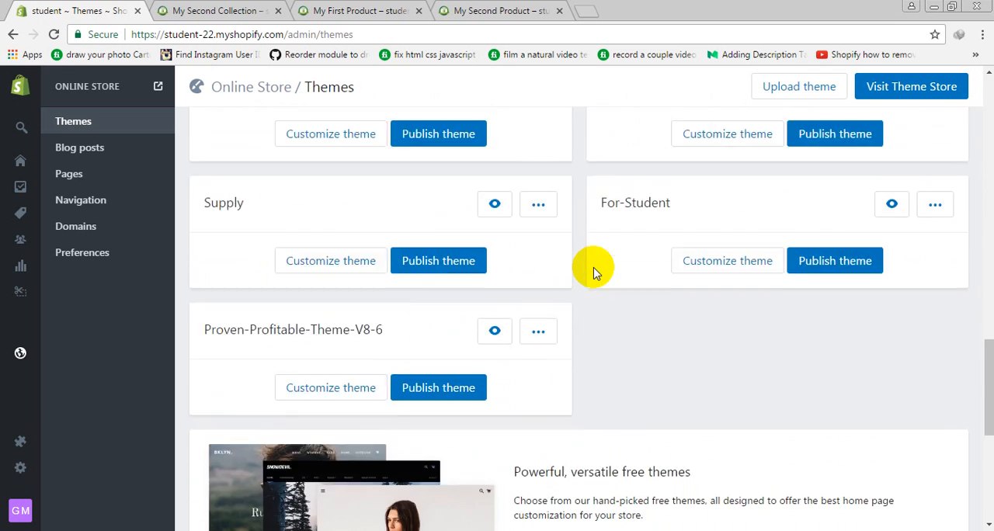
pyautogui.scroll(3, 593, 270)
pyautogui.scroll(5, 594, 269)
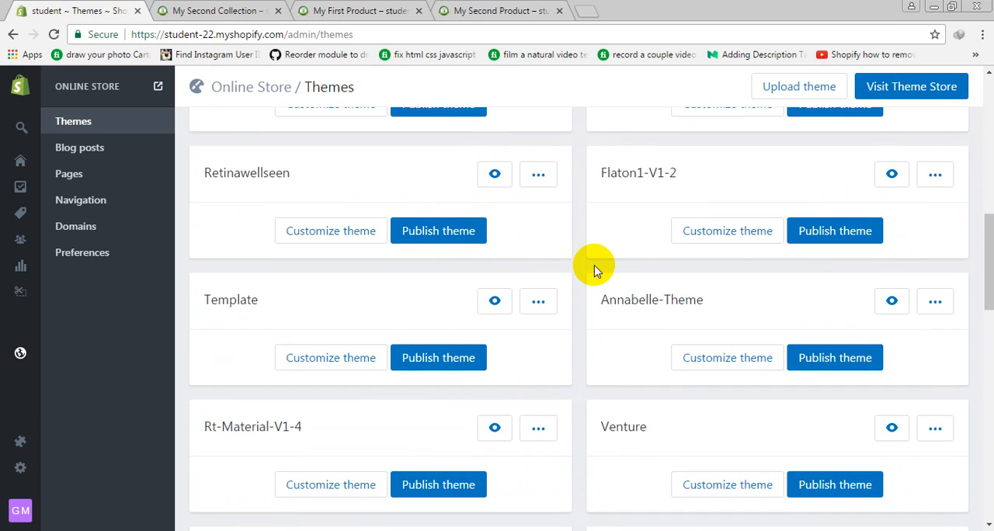
pyautogui.scroll(3, 594, 269)
pyautogui.click(448, 323)
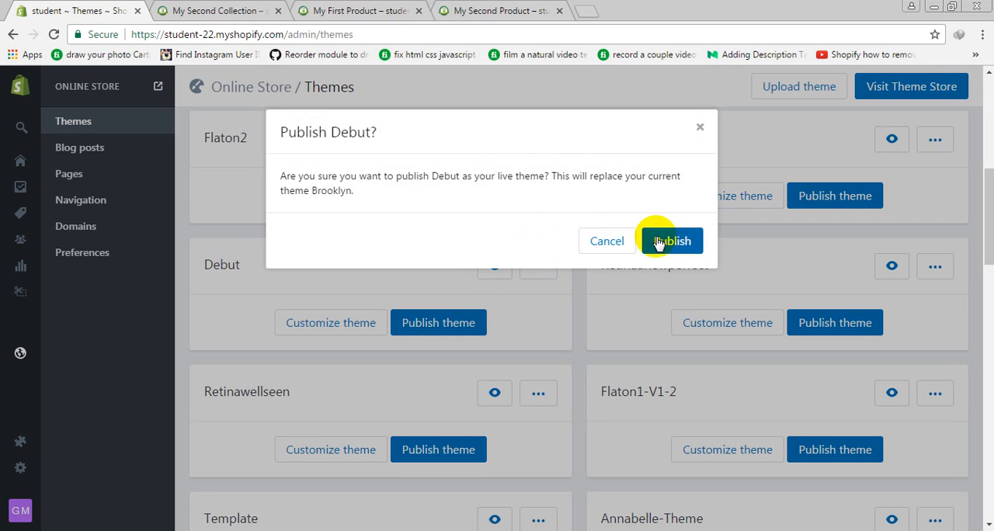
pyautogui.click(666, 241)
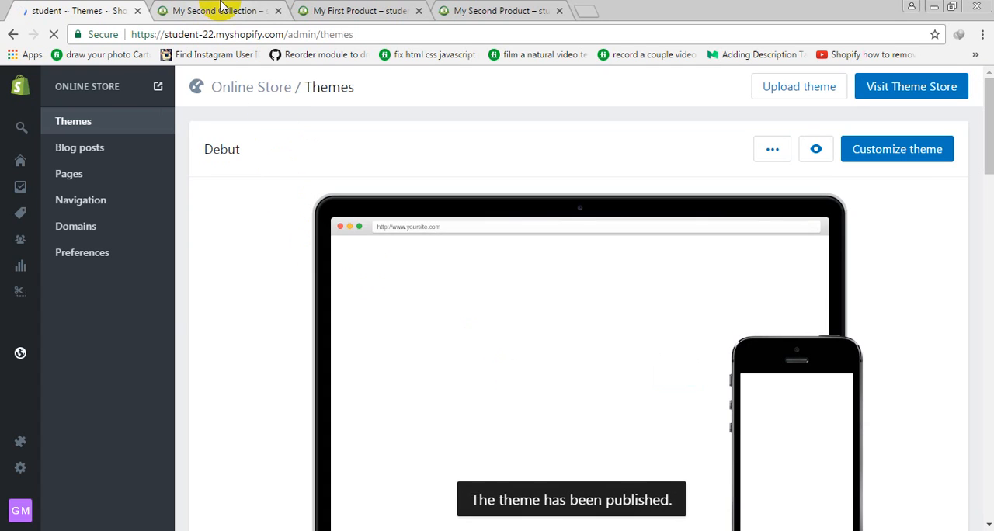
# Reload the storefront page of My Second Collection, close the two product pages, and examine the collection's banner and web address
pyautogui.click(217, 11)
pyautogui.click(54, 36)
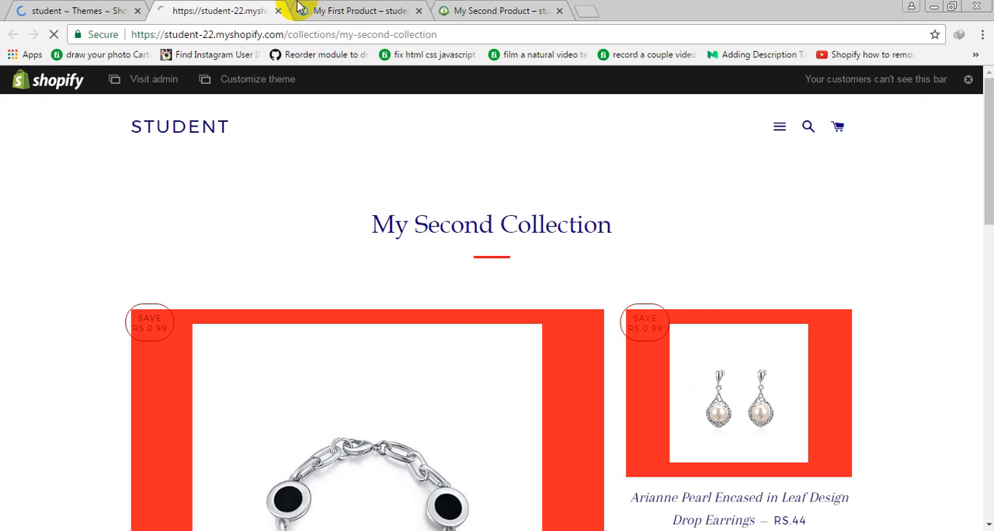
pyautogui.middleClick(303, 8)
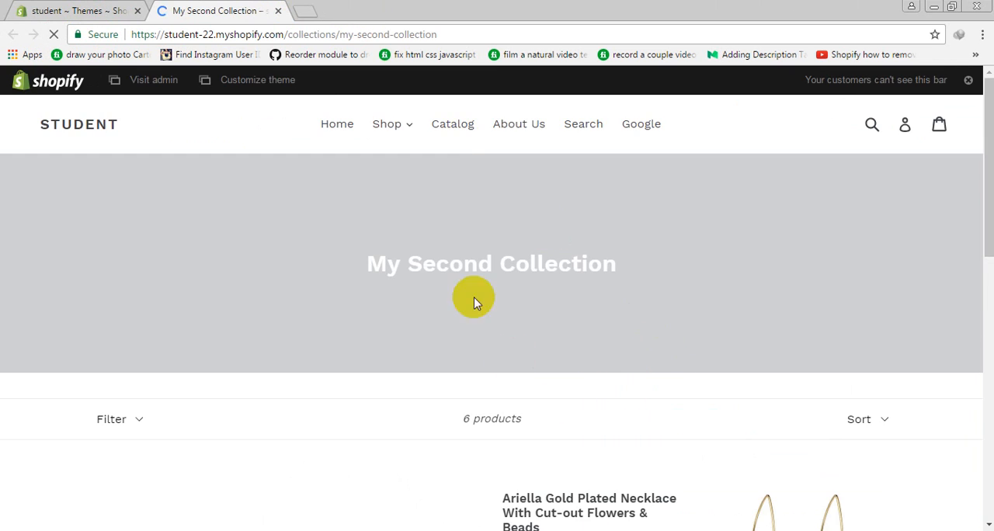
pyautogui.scroll(-4, 584, 204)
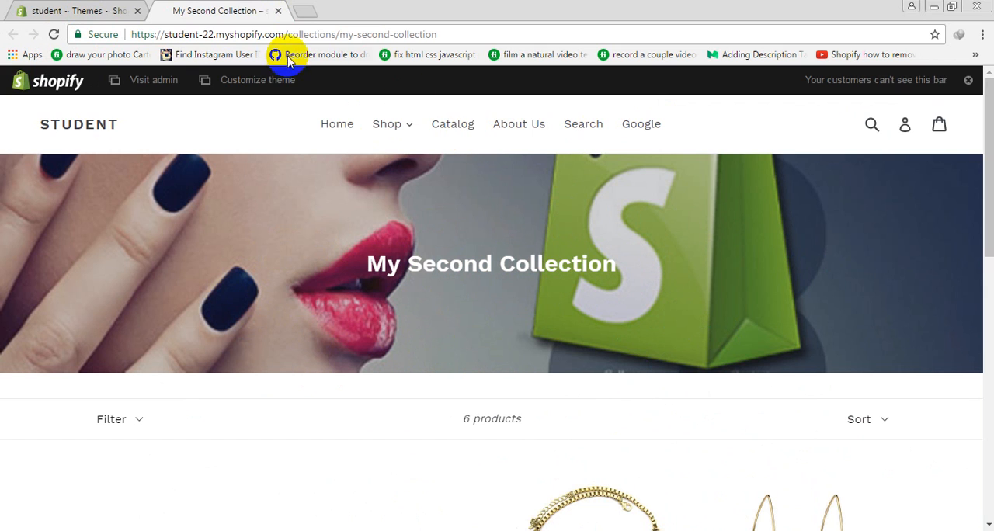
pyautogui.moveTo(289, 34); pyautogui.dragTo(743, 71)
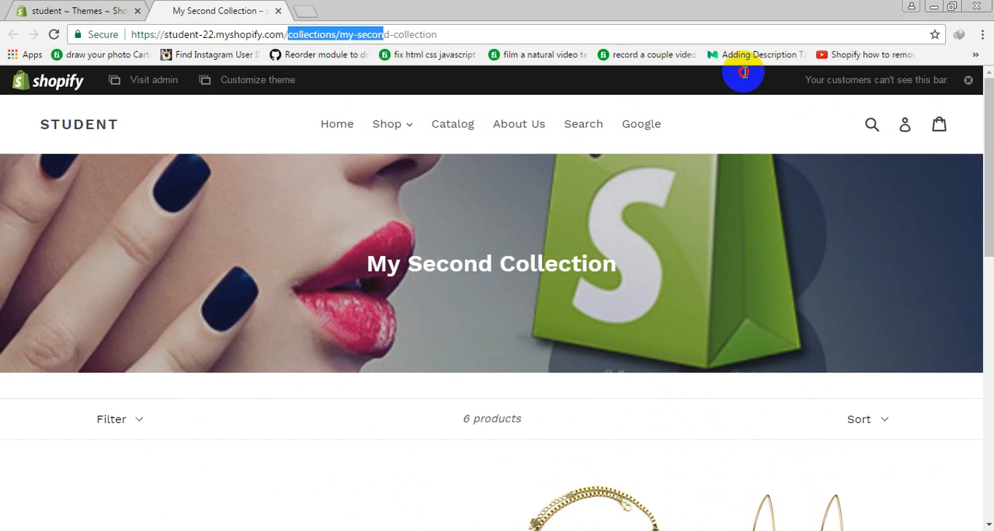
# Open the storefront's home page from its base web address and look through its sections
pyautogui.press('BackSpace')
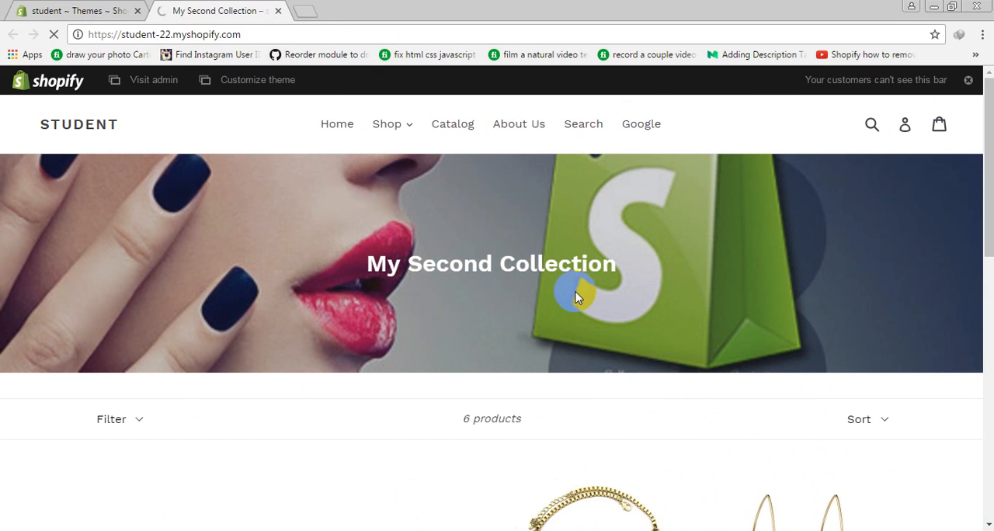
pyautogui.scroll(-3, 692, 326)
pyautogui.scroll(-10, 691, 326)
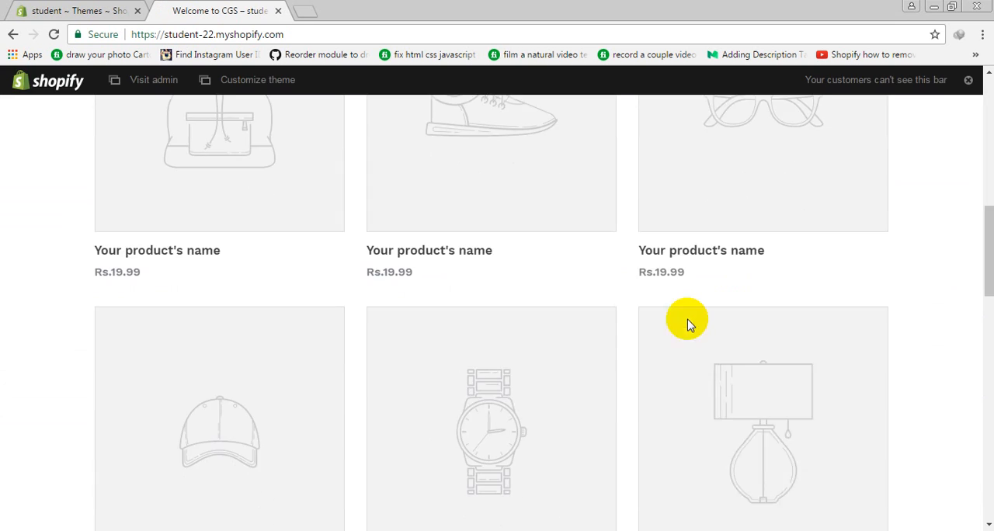
pyautogui.scroll(8, 691, 326)
pyautogui.scroll(5, 688, 326)
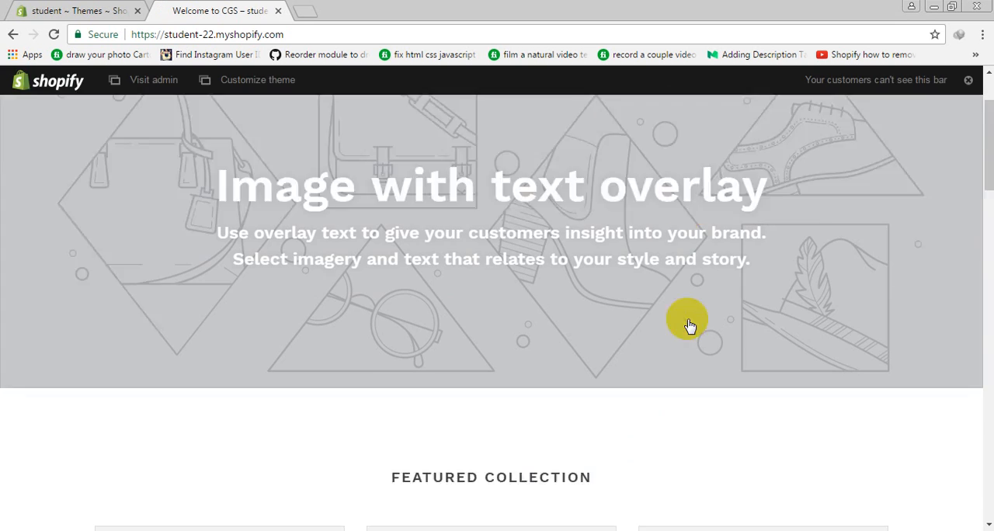
# Open the storefront's /collections page and look through the collections listed there
pyautogui.click(326, 32)
pyautogui.click(342, 34)
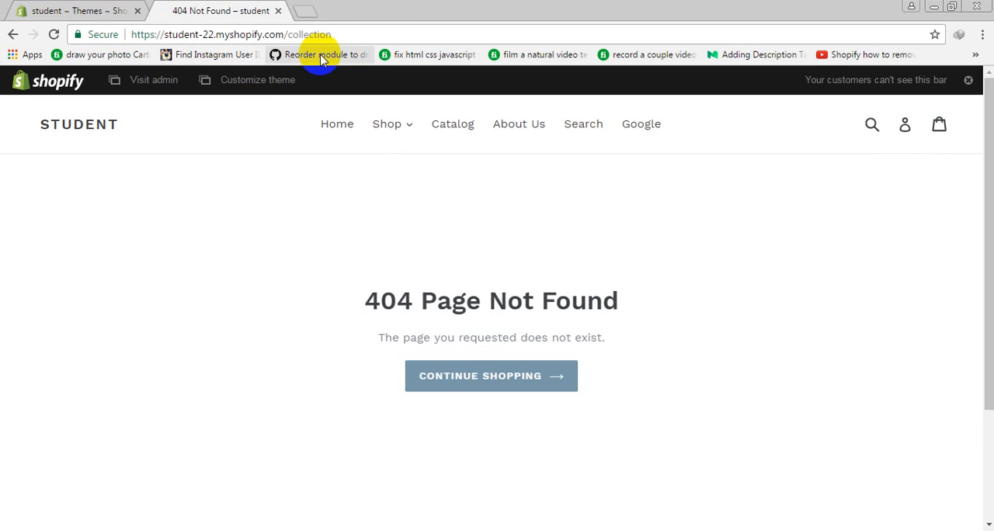
pyautogui.click(355, 34)
pyautogui.click(383, 34)
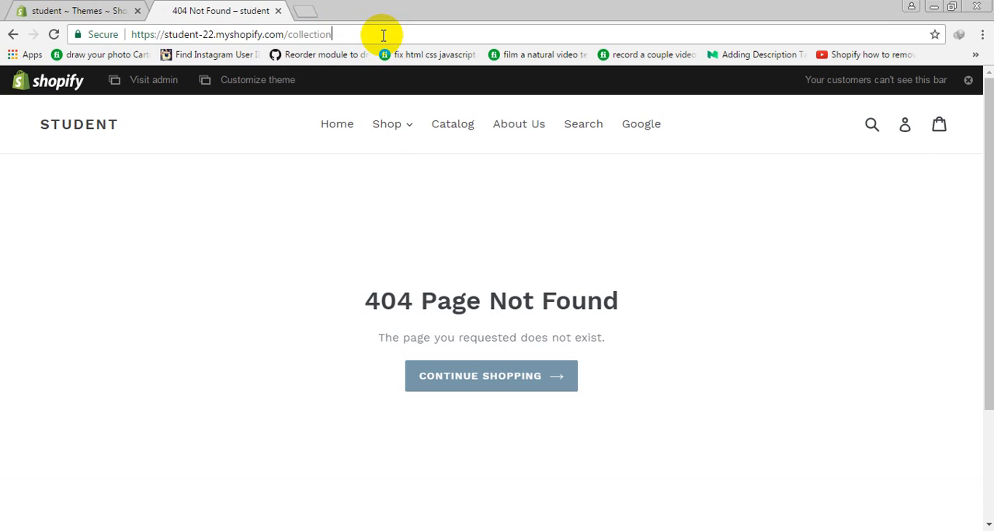
pyautogui.write('s')
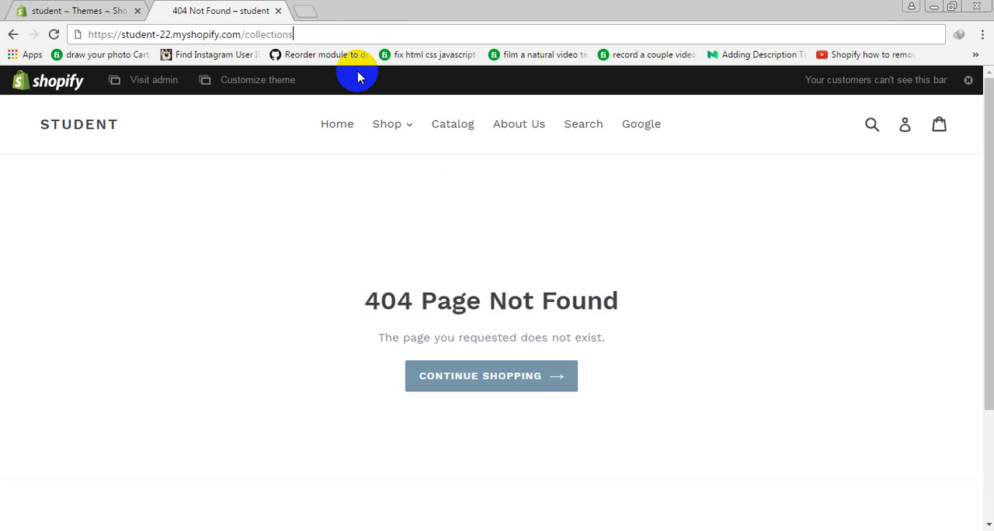
pyautogui.scroll(-3, 593, 269)
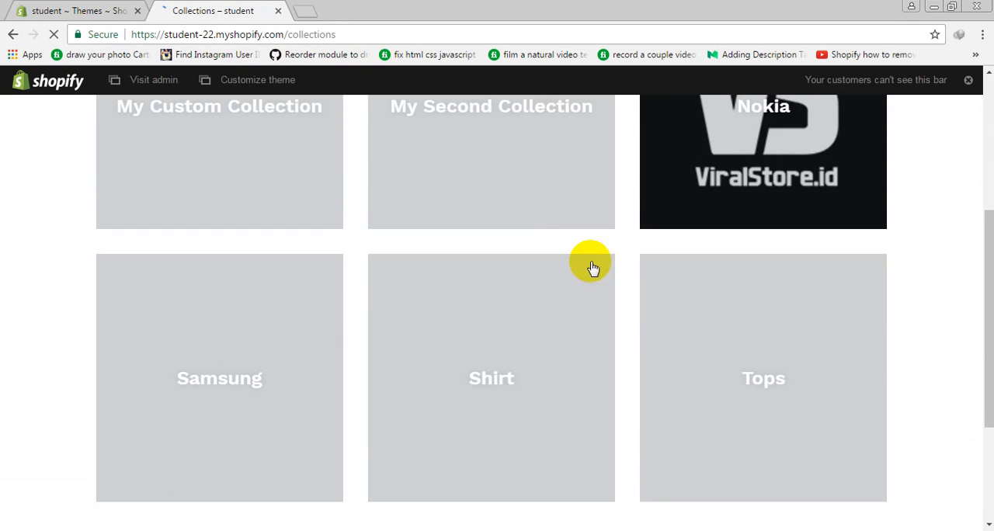
pyautogui.scroll(-3, 440, 204)
pyautogui.scroll(6, 577, 268)
pyautogui.scroll(-4, 590, 238)
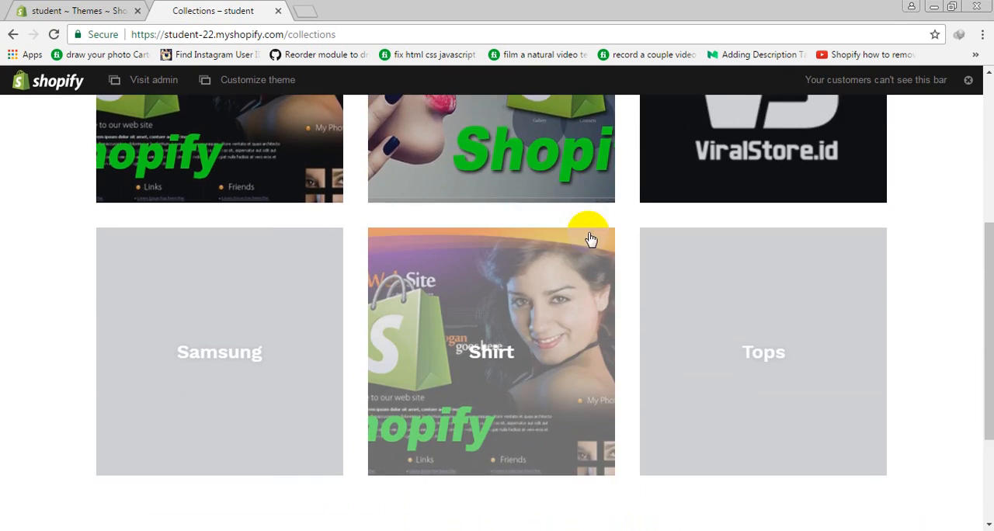
pyautogui.scroll(4, 803, 332)
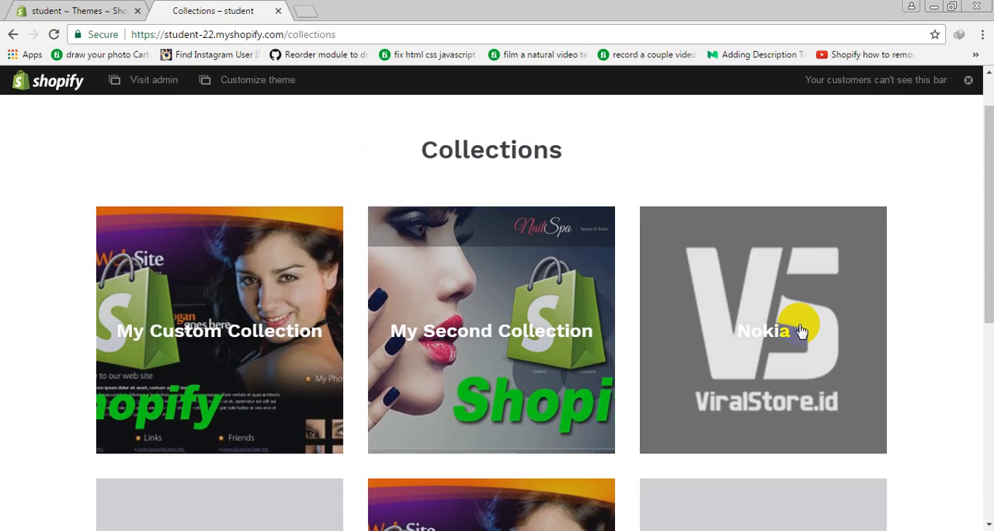
# Open the storefront's /collections/all page and examine the product count and product list
pyautogui.click(429, 35)
pyautogui.click(433, 35)
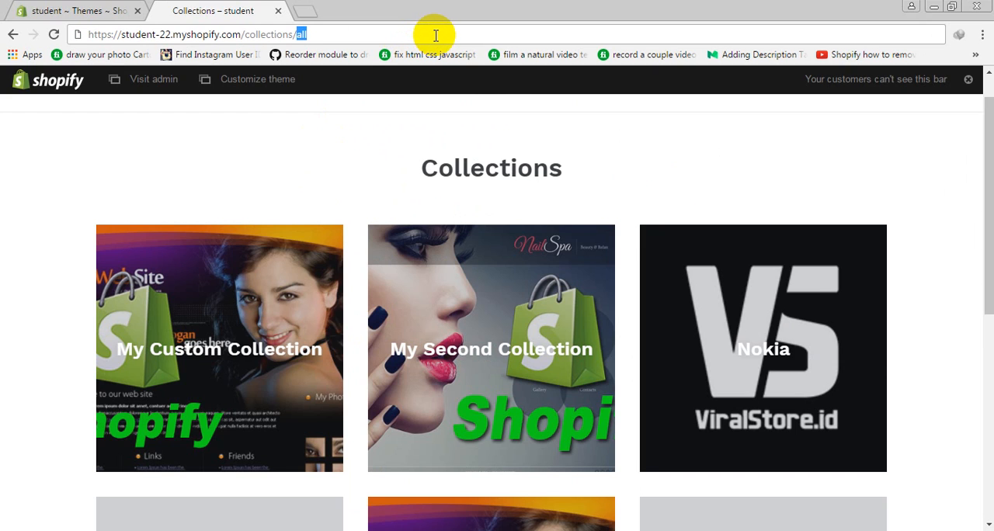
pyautogui.press('Return')
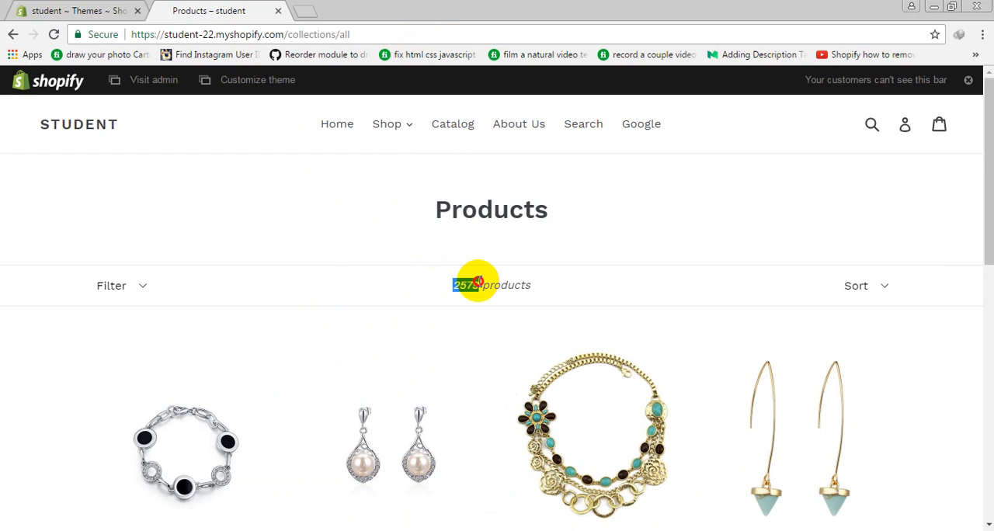
pyautogui.moveTo(491, 283); pyautogui.dragTo(687, 272)
pyautogui.scroll(-8, 677, 274)
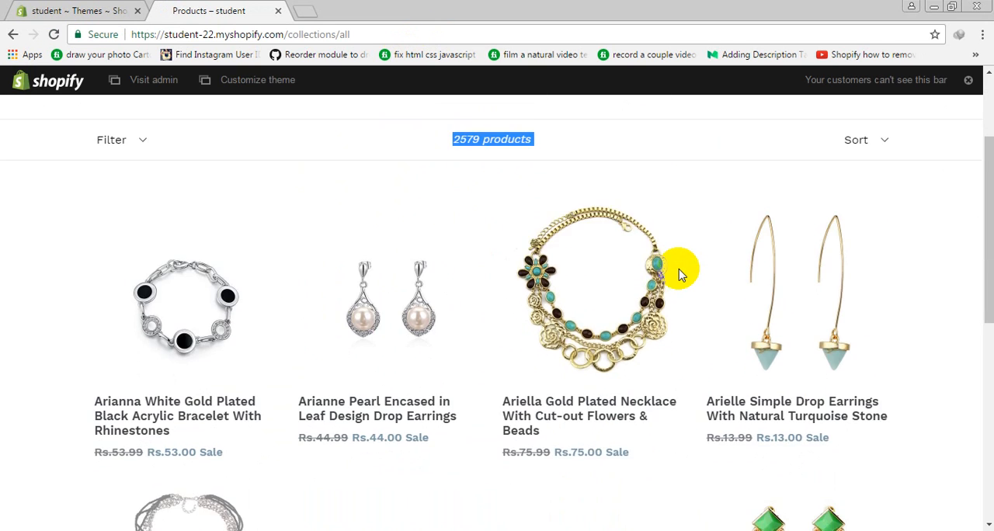
pyautogui.scroll(8, 678, 272)
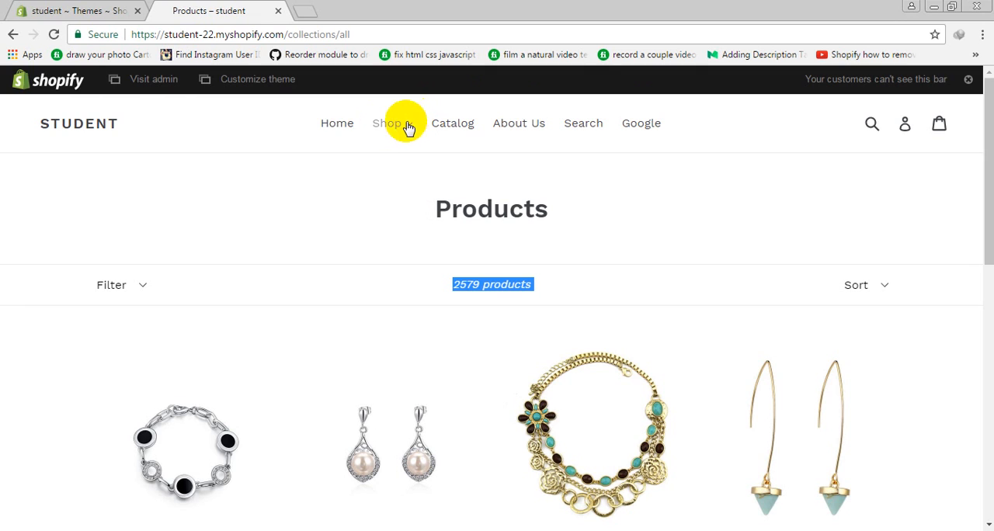
# Return to the admin and open the Main menu in the online store's navigation, comparing it with the storefront header
pyautogui.click(48, 8)
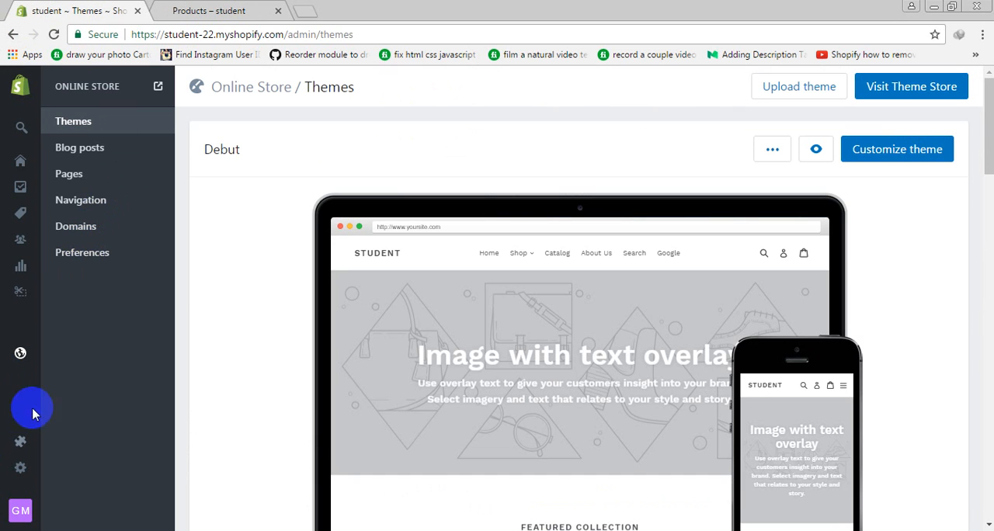
pyautogui.moveTo(53, 373)
pyautogui.click(61, 357)
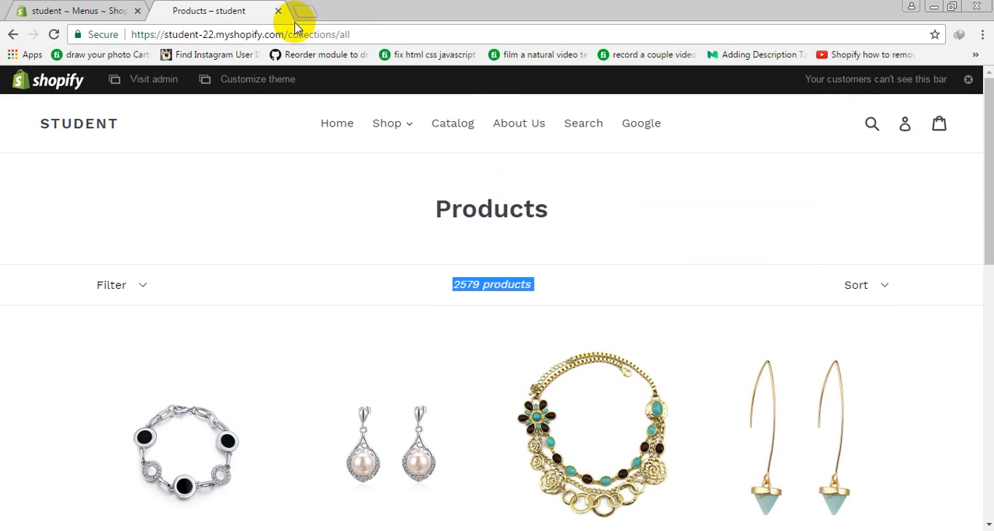
pyautogui.click(226, 10)
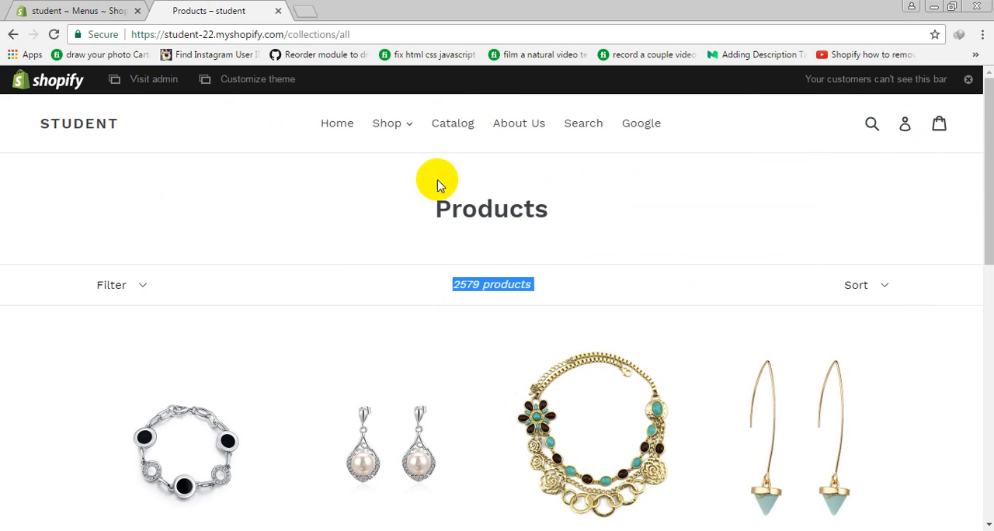
pyautogui.click(59, 7)
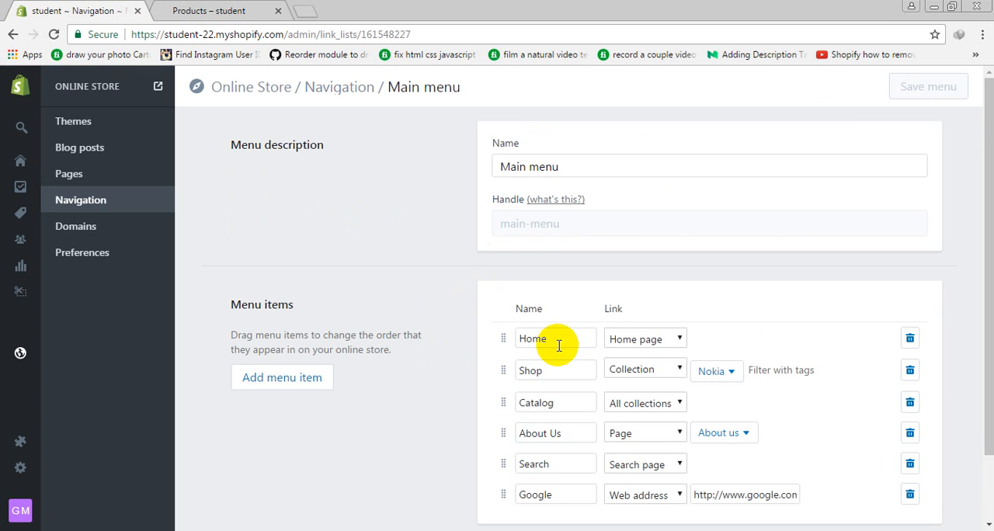
# Delete all the items from the main menu and save the menu
pyautogui.scroll(-1, 639, 282)
pyautogui.scroll(1, 636, 283)
pyautogui.scroll(-1, 639, 282)
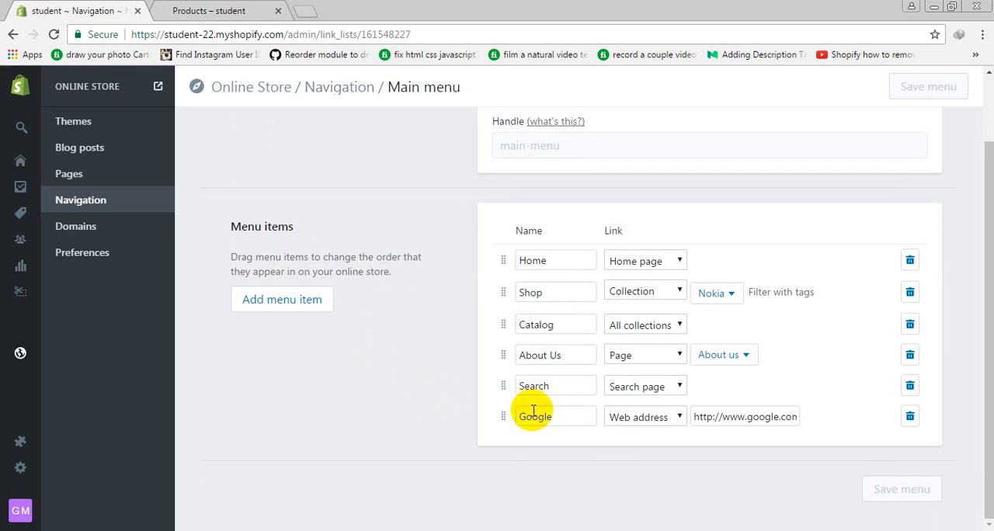
pyautogui.scroll(1, 532, 411)
pyautogui.click(911, 338)
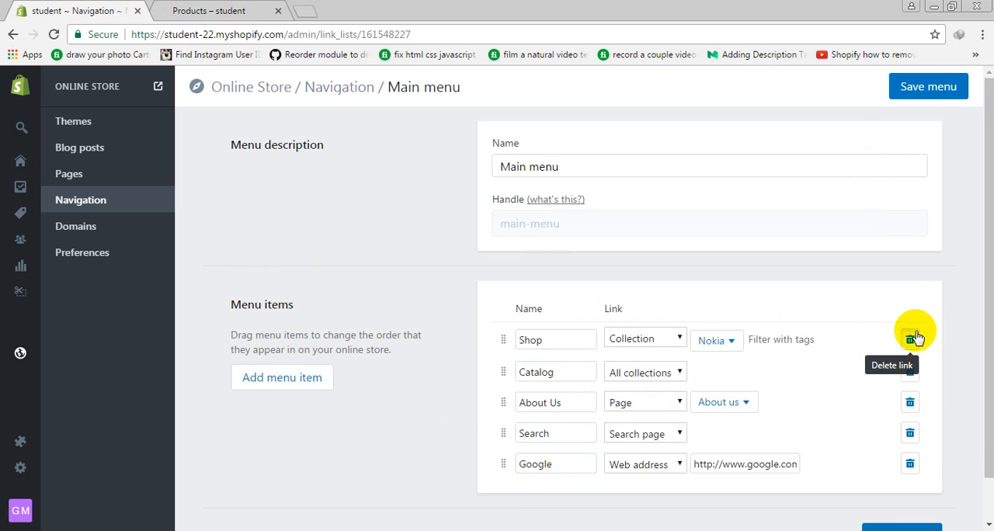
pyautogui.click(910, 338)
pyautogui.click(910, 339)
pyautogui.click(910, 338)
pyautogui.click(910, 338)
pyautogui.click(912, 338)
pyautogui.click(889, 435)
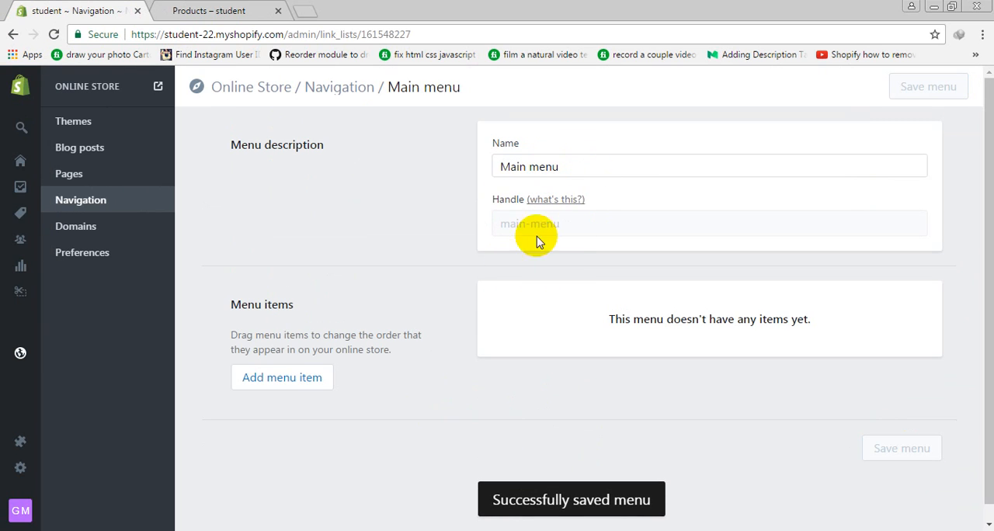
# Examine the name and handle of the main menu
pyautogui.moveTo(575, 167); pyautogui.dragTo(373, 169)
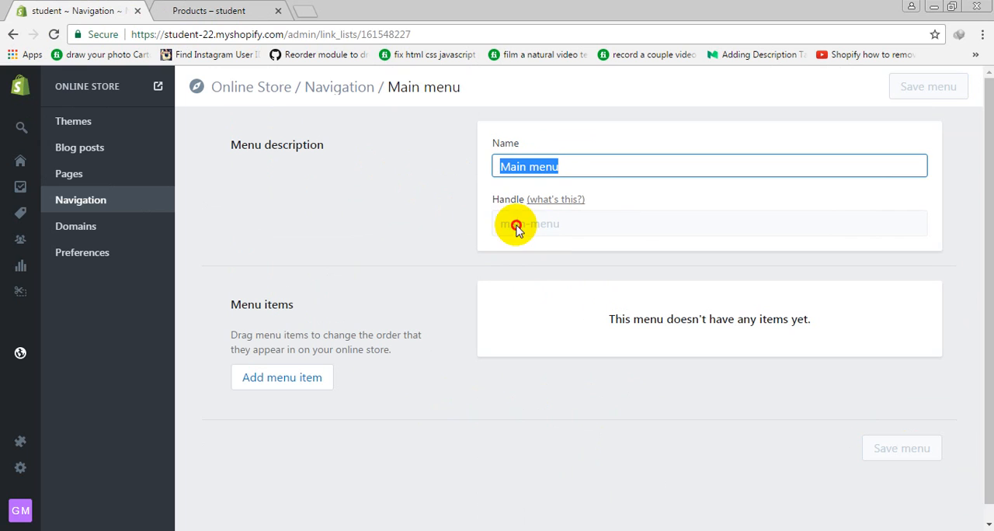
pyautogui.moveTo(515, 225); pyautogui.dragTo(631, 234)
pyautogui.click(796, 372)
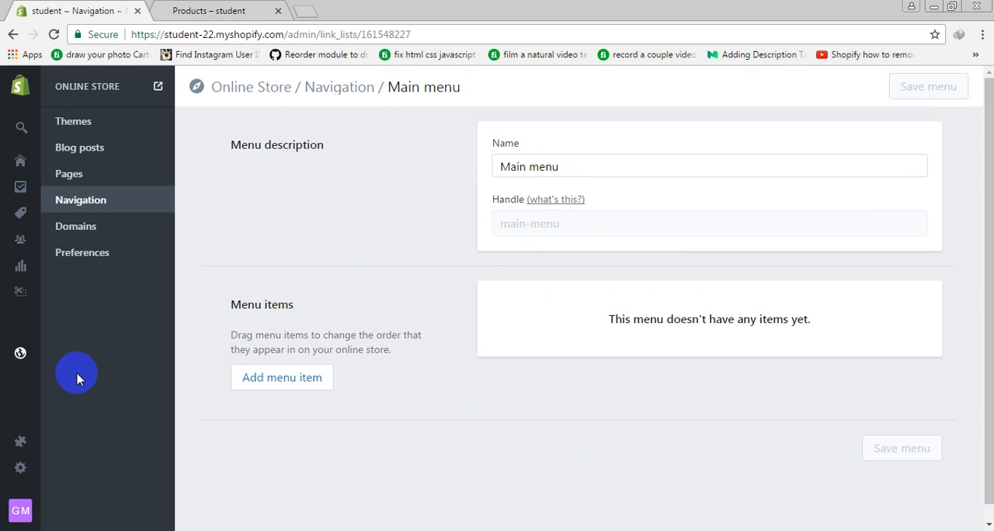
# Reload the storefront's products page to check its header navigation, and return to the main menu in the admin
pyautogui.click(176, 7)
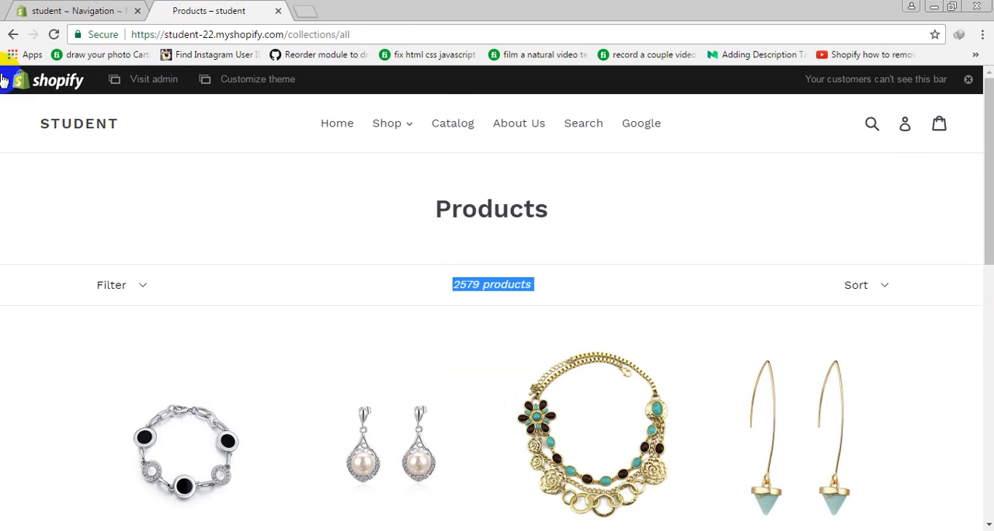
pyautogui.click(56, 33)
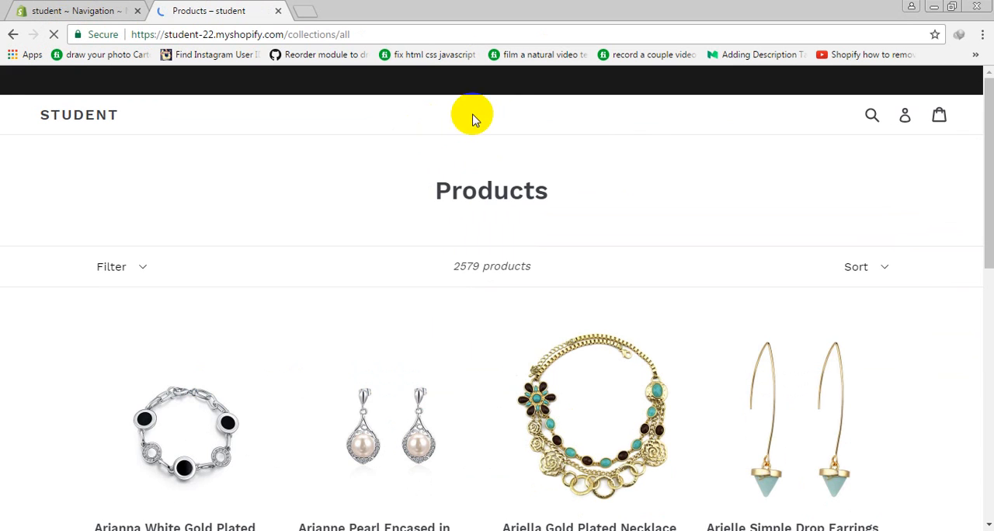
pyautogui.click(24, 11)
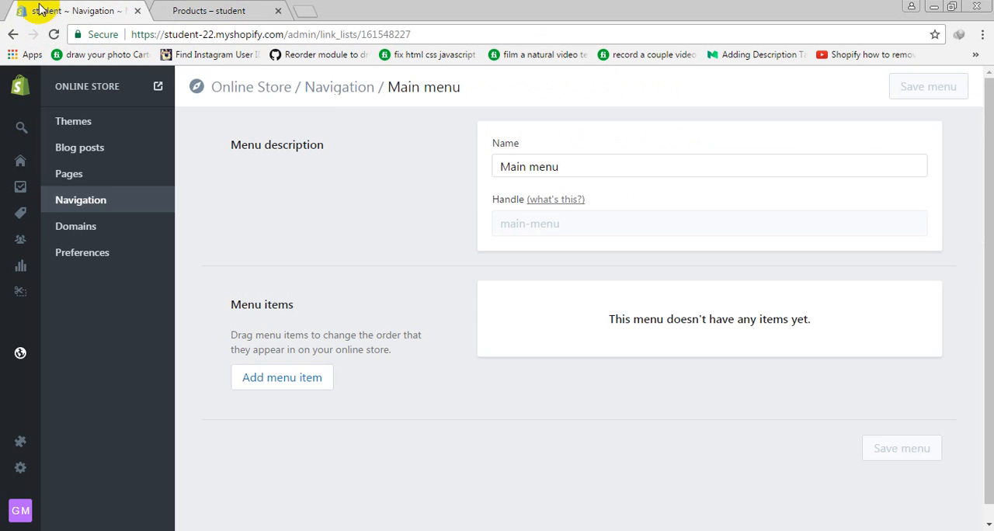
pyautogui.click(77, 209)
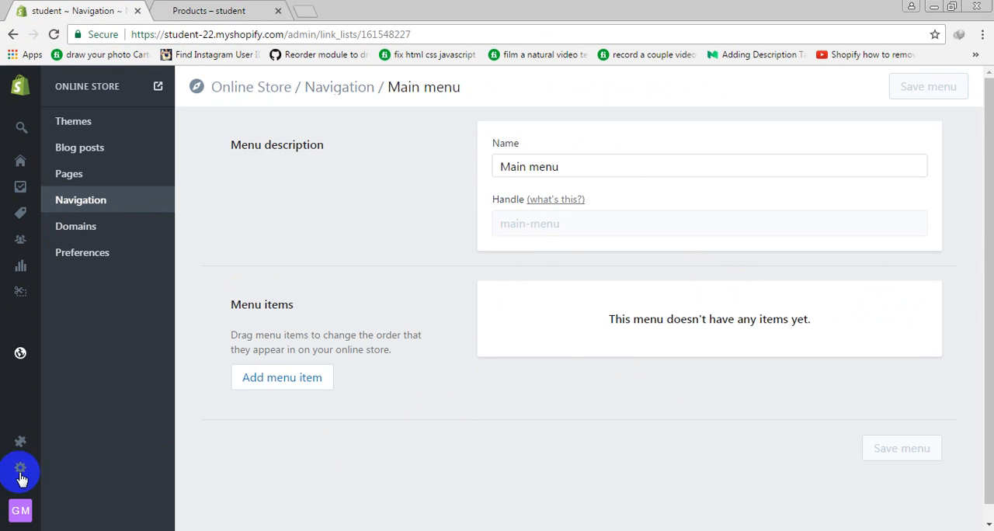
# Add a menu item named Home that links to the home page
pyautogui.click(258, 381)
pyautogui.click(568, 336)
pyautogui.write('Home')
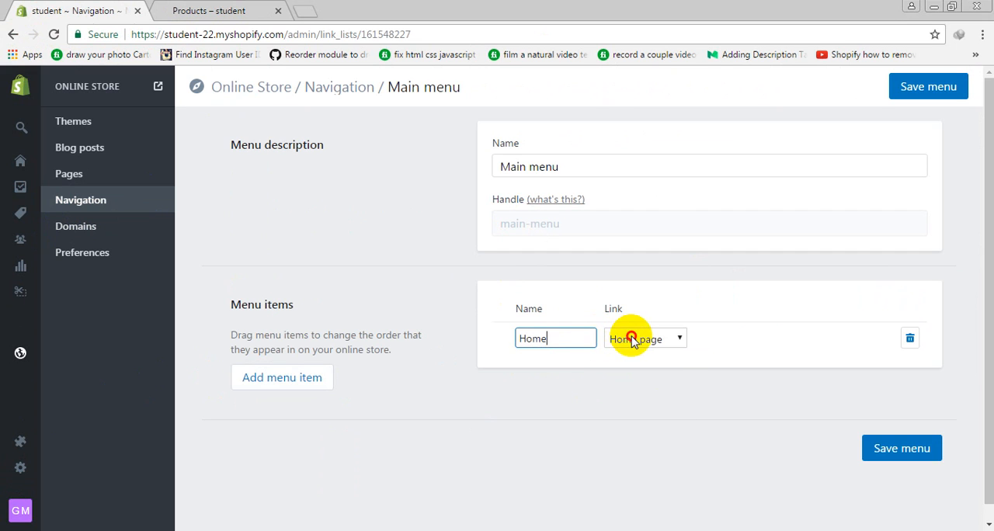
pyautogui.click(632, 340)
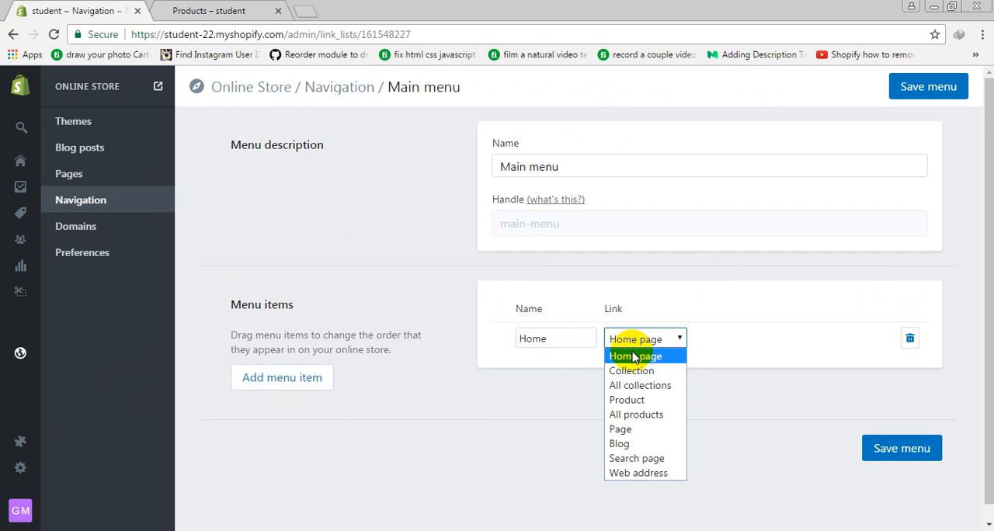
pyautogui.click(634, 356)
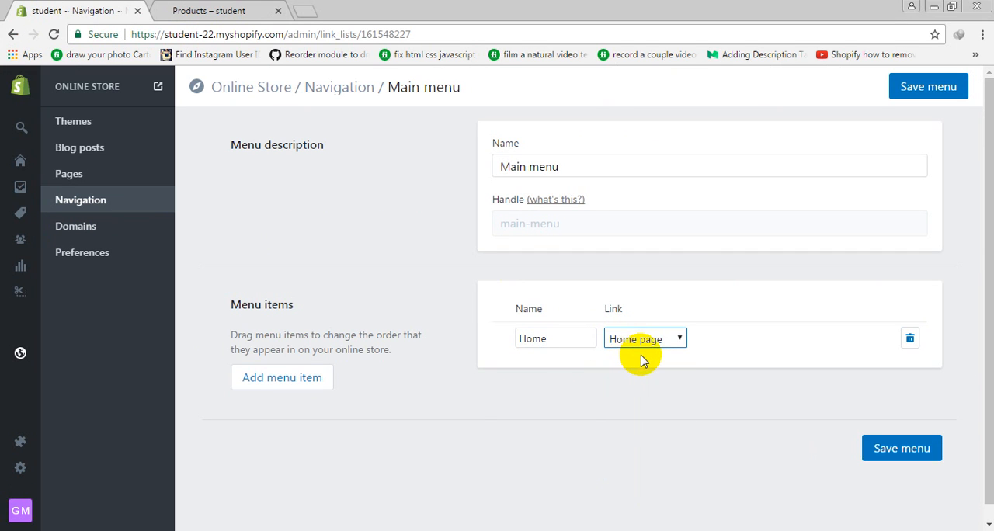
# Add a second menu item and name it My Collection
pyautogui.click(313, 389)
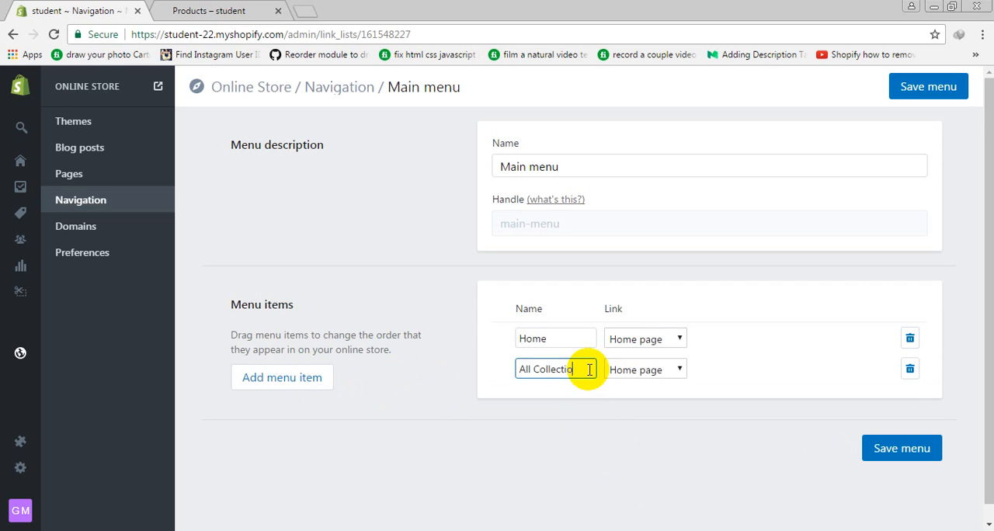
pyautogui.click(657, 377)
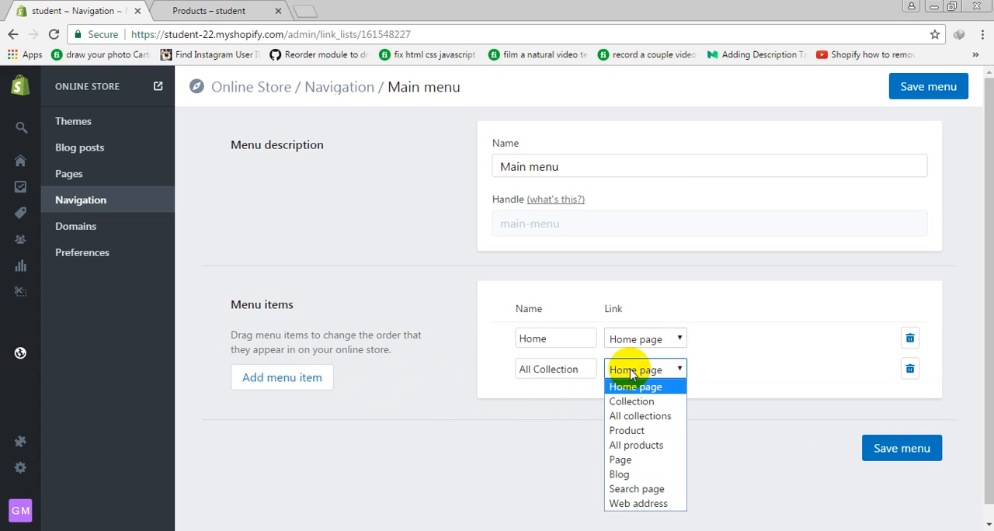
pyautogui.click(560, 369)
pyautogui.hotkey('ctrl', 'a')
pyautogui.write('M')
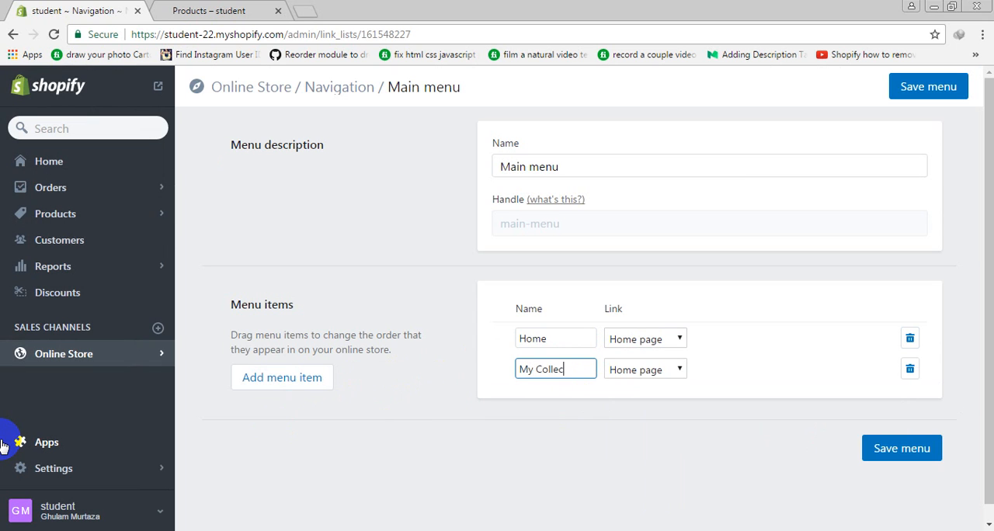
# Link the My Collection menu item to the collection My Second Collection
pyautogui.click(679, 371)
pyautogui.click(661, 401)
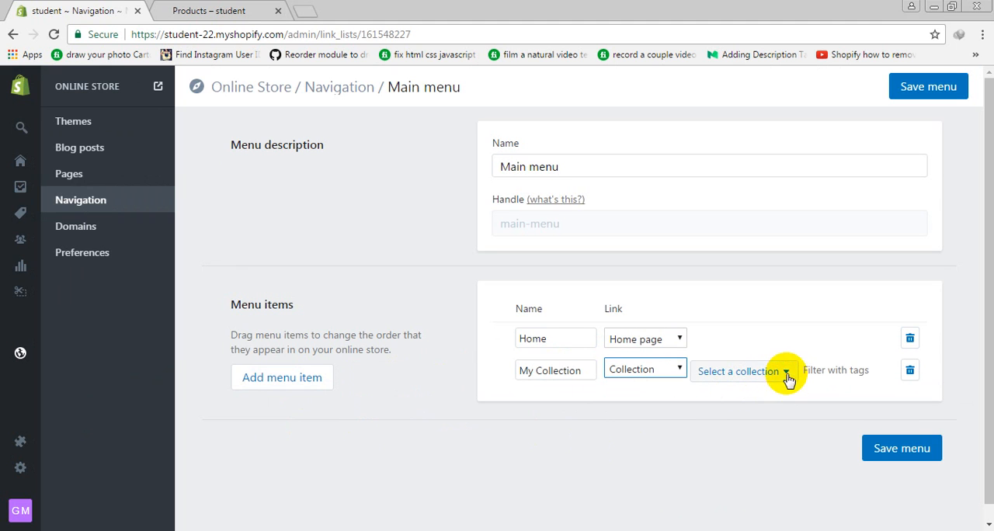
pyautogui.click(786, 376)
pyautogui.scroll(-1, 765, 434)
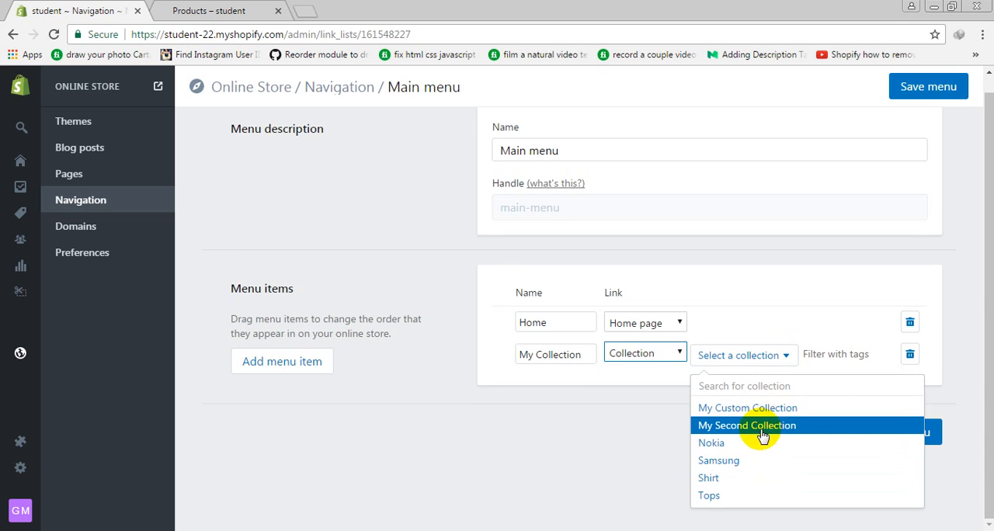
pyautogui.click(763, 436)
# Add a third menu item named My All Collection that links to all collections
pyautogui.click(268, 367)
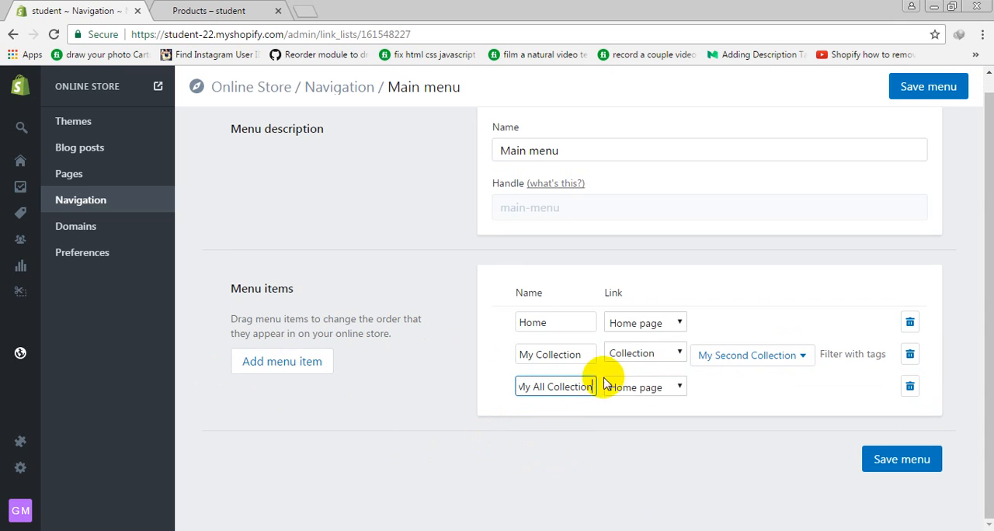
pyautogui.click(631, 387)
pyautogui.click(637, 435)
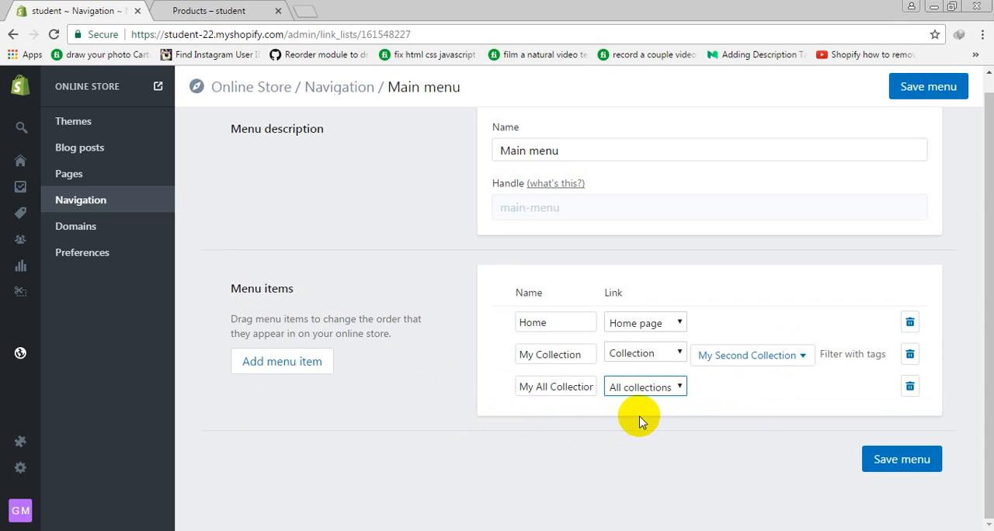
pyautogui.click(645, 388)
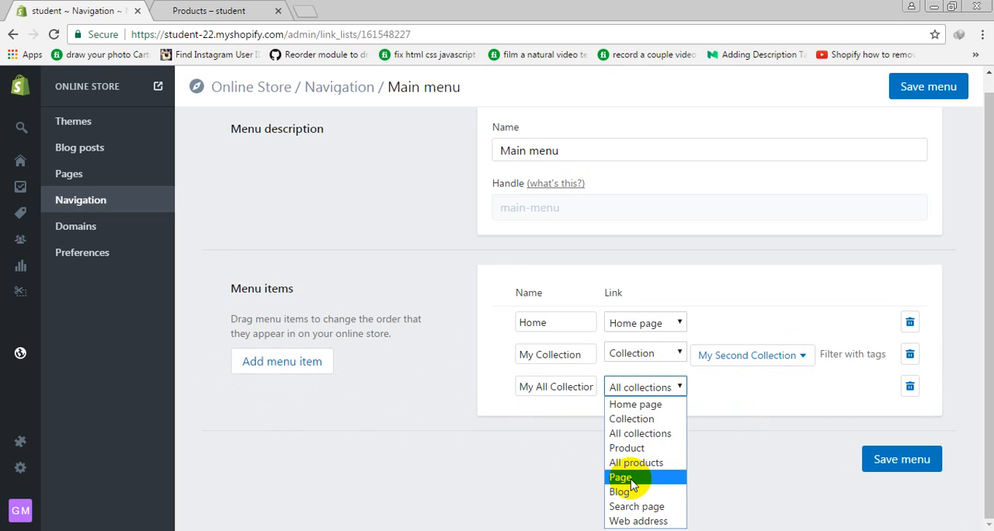
pyautogui.click(481, 485)
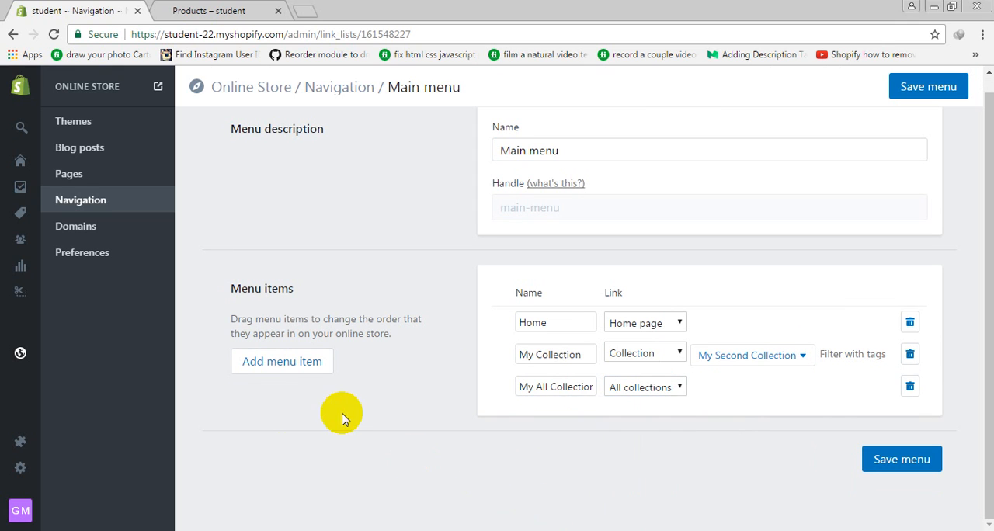
# Add a menu item named My Custom Product that links to the product Ariella Gold Plated Necklace With Cut-out Flowers & Beads
pyautogui.click(553, 426)
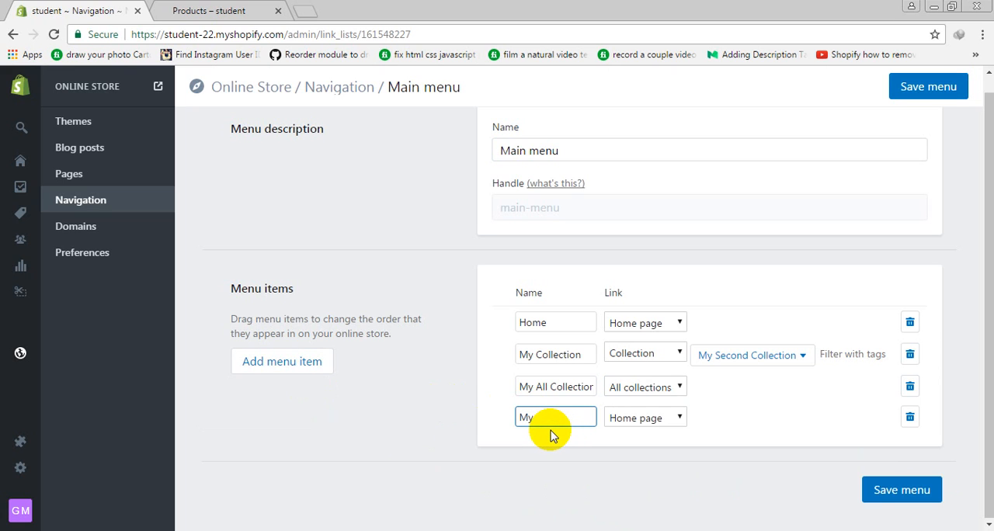
pyautogui.write('My Custom Product')
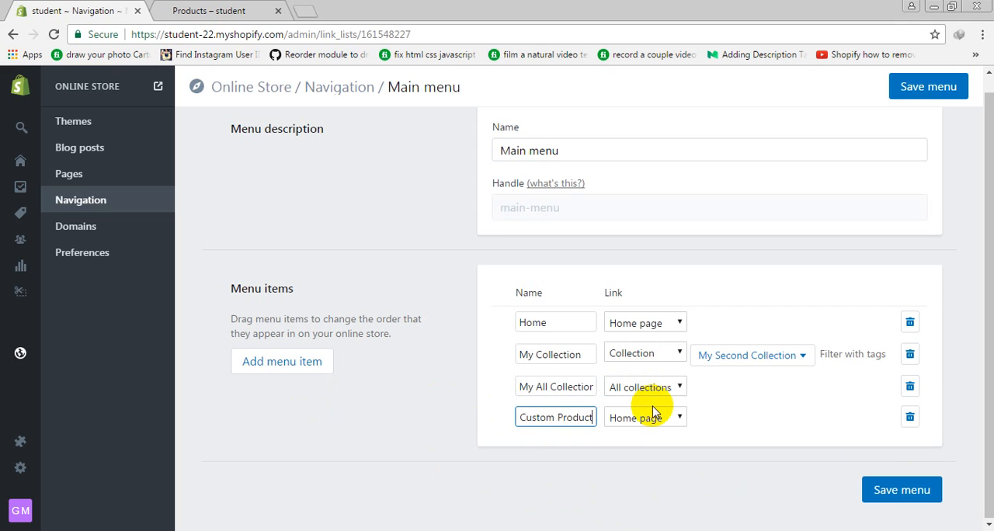
pyautogui.click(647, 419)
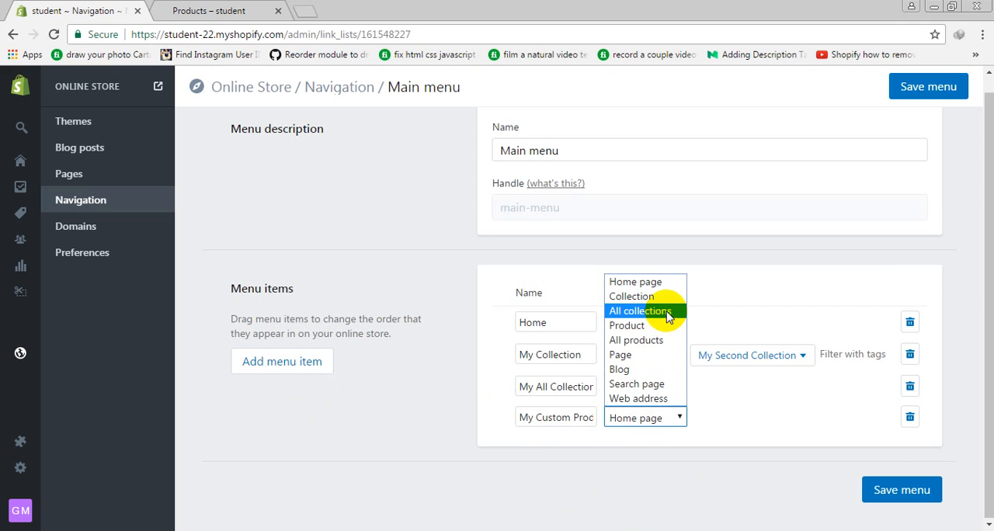
pyautogui.click(643, 325)
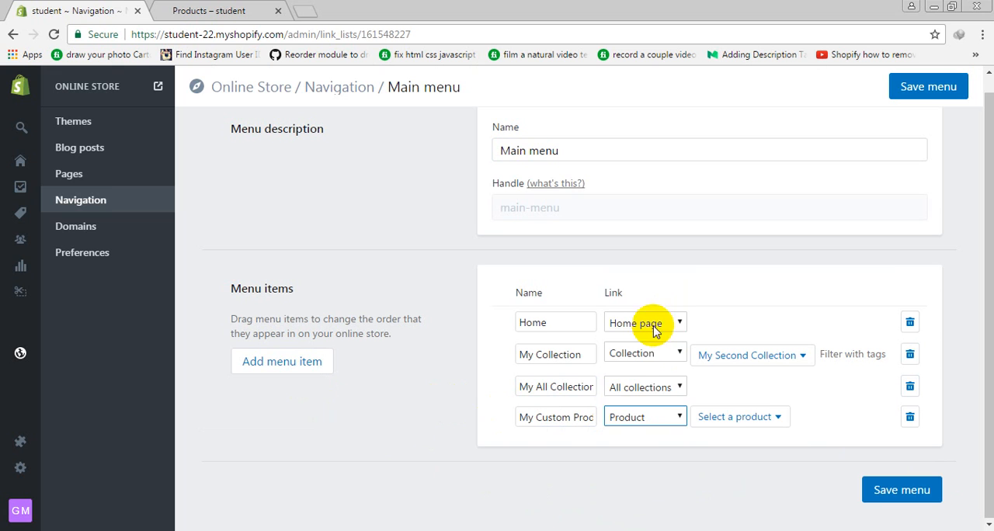
pyautogui.click(742, 417)
pyautogui.scroll(-3, 823, 435)
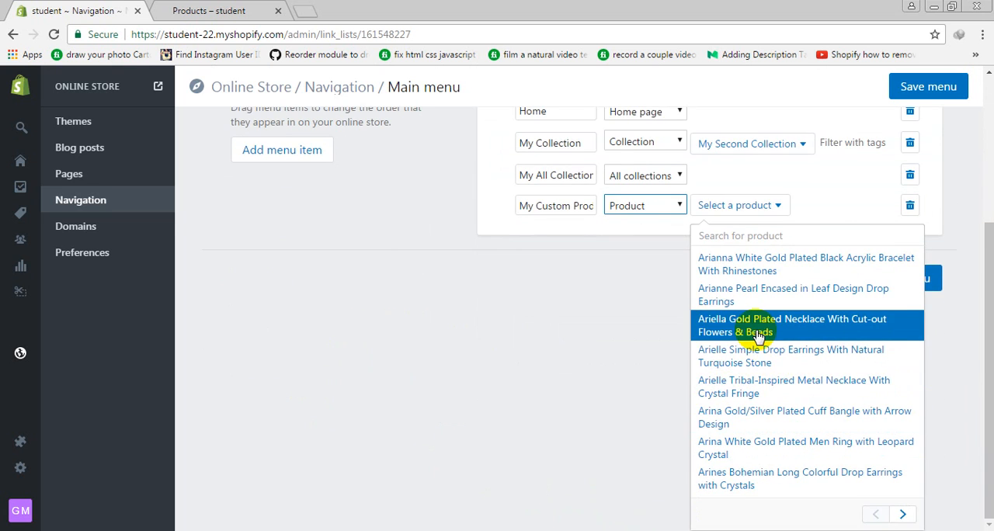
pyautogui.click(759, 336)
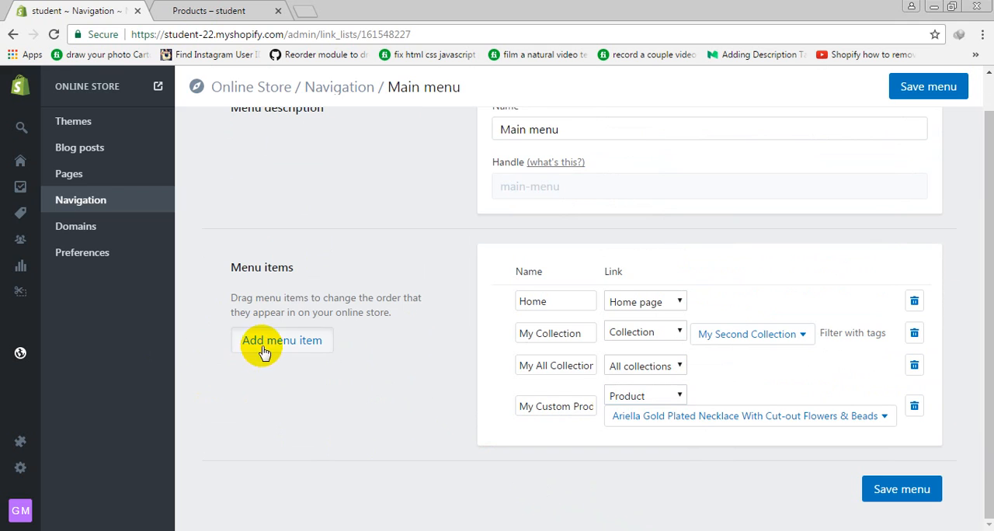
# Add a menu item named All Products that links to all products
pyautogui.click(264, 341)
pyautogui.click(566, 414)
pyautogui.write('All V')
pyautogui.press('BackSpace')
pyautogui.write('Products')
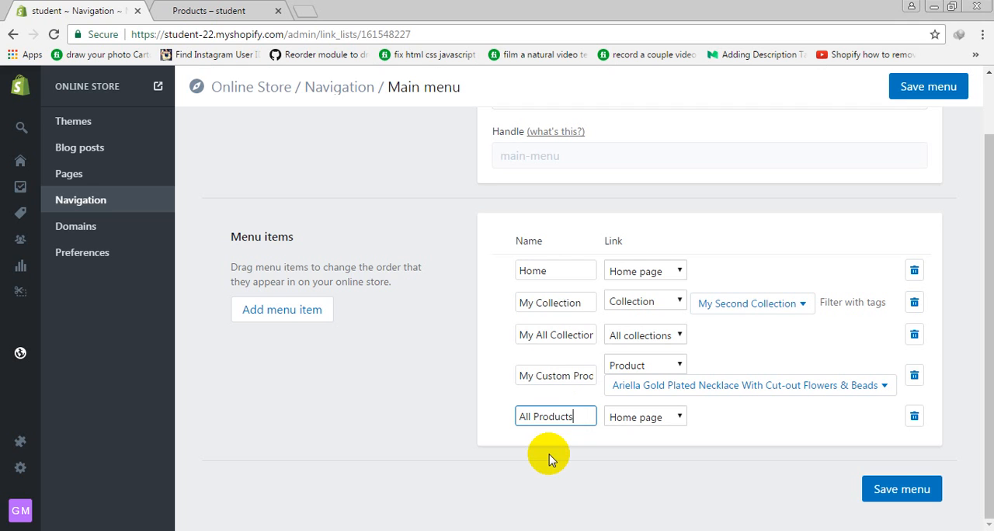
pyautogui.click(608, 417)
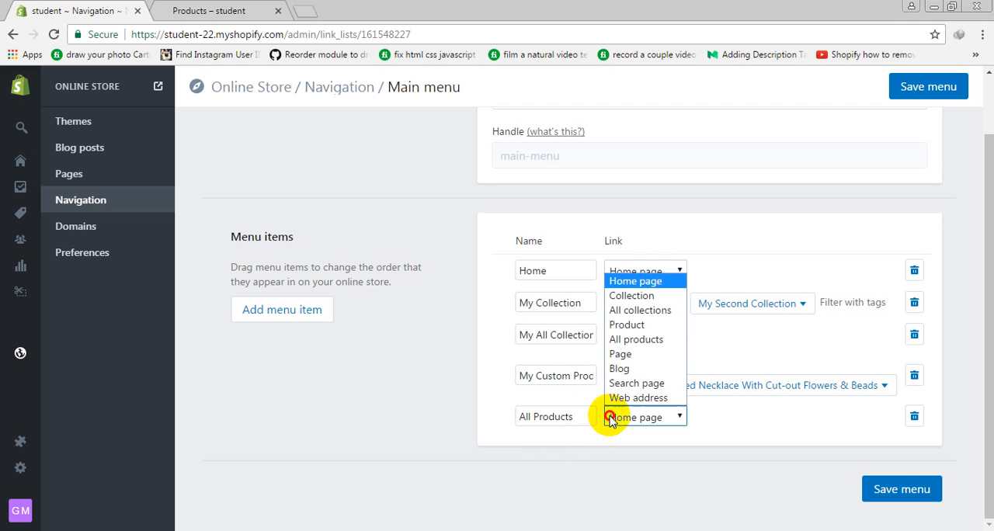
pyautogui.click(641, 339)
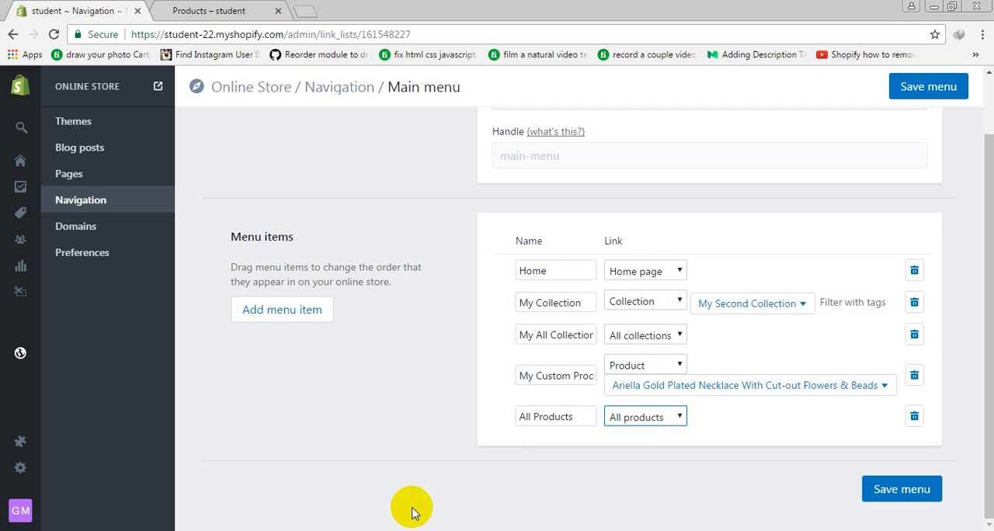
# Add a menu item named About Us that links to the page About us
pyautogui.click(309, 326)
pyautogui.click(545, 419)
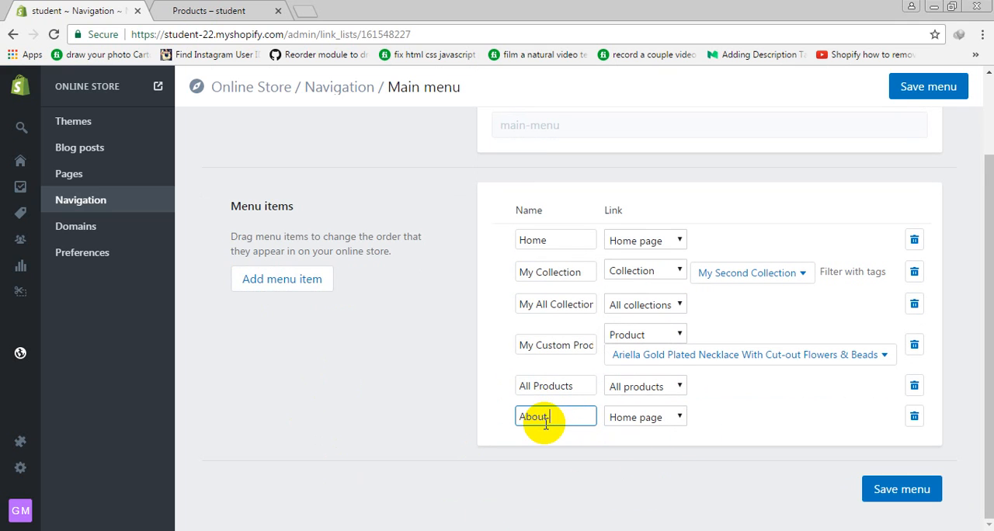
pyautogui.write('About Us')
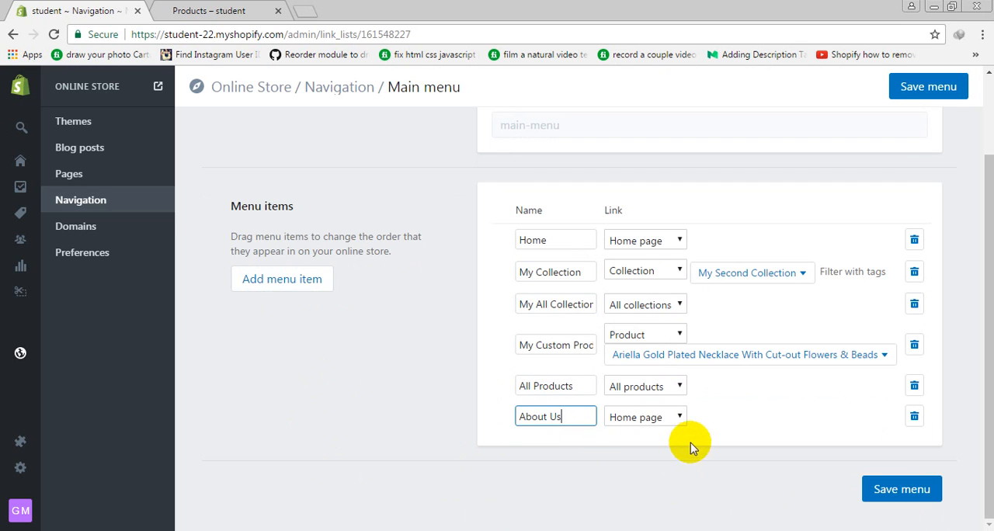
pyautogui.click(676, 417)
pyautogui.click(623, 354)
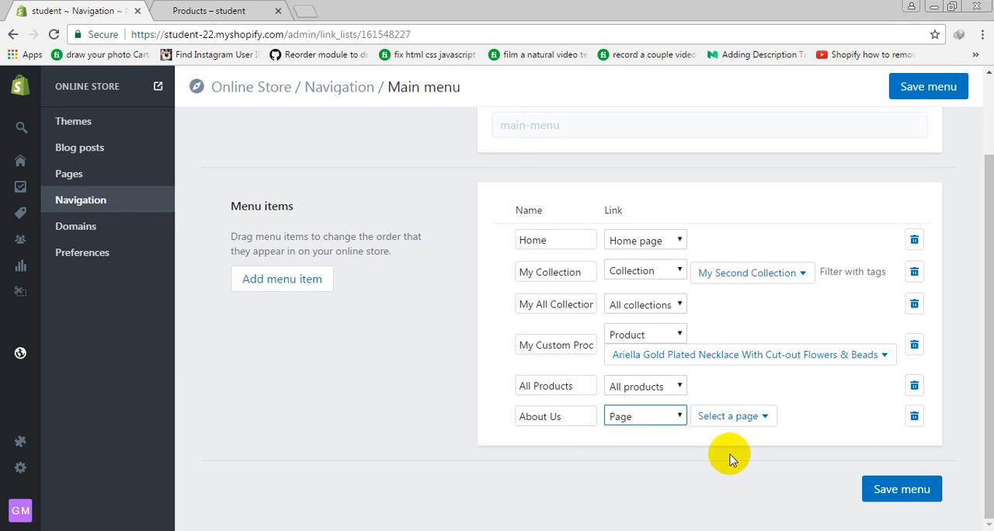
pyautogui.click(761, 427)
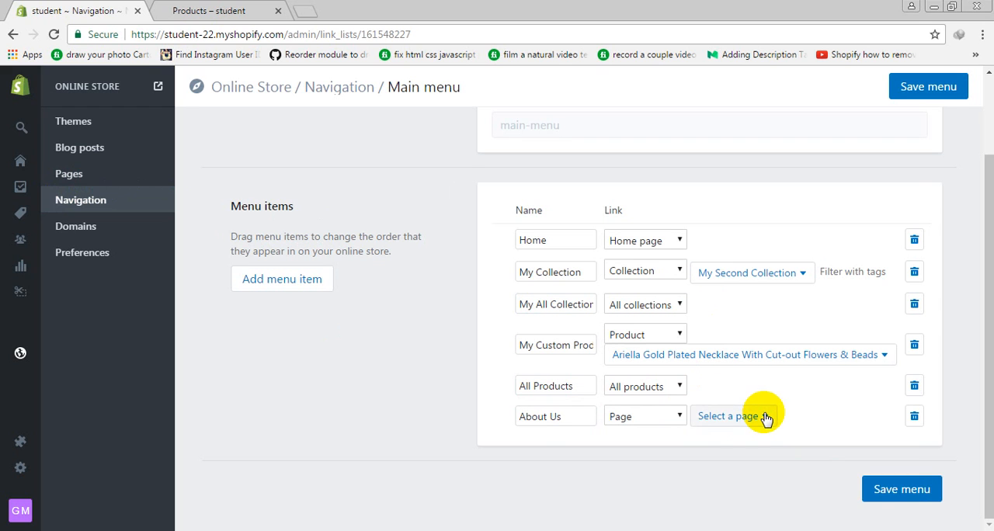
pyautogui.click(765, 417)
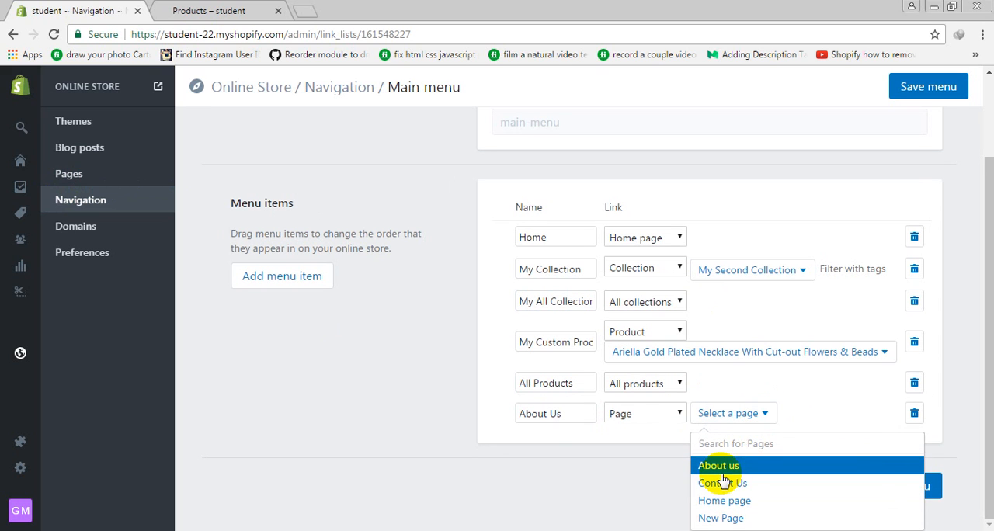
pyautogui.click(742, 465)
# Add a menu item named Contact Us that links to the page Contact Us
pyautogui.click(268, 277)
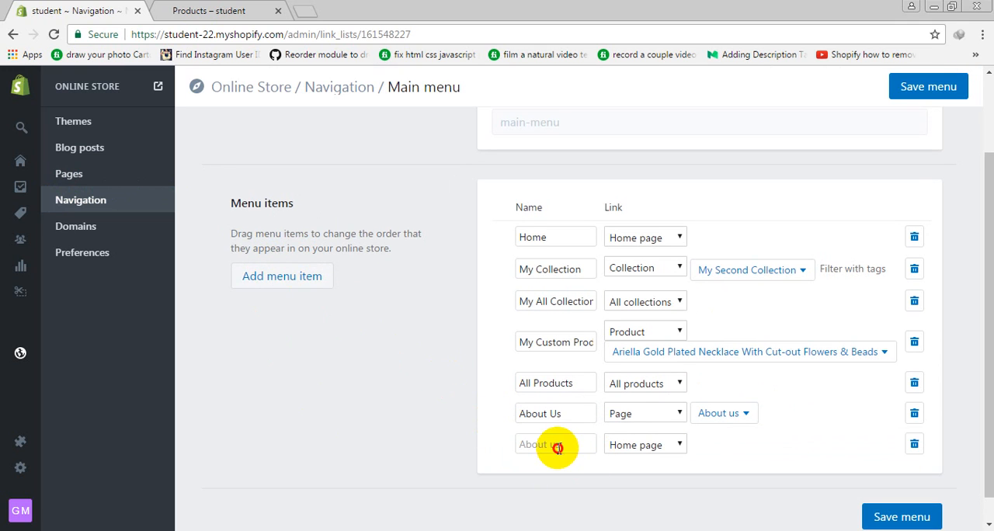
pyautogui.click(558, 448)
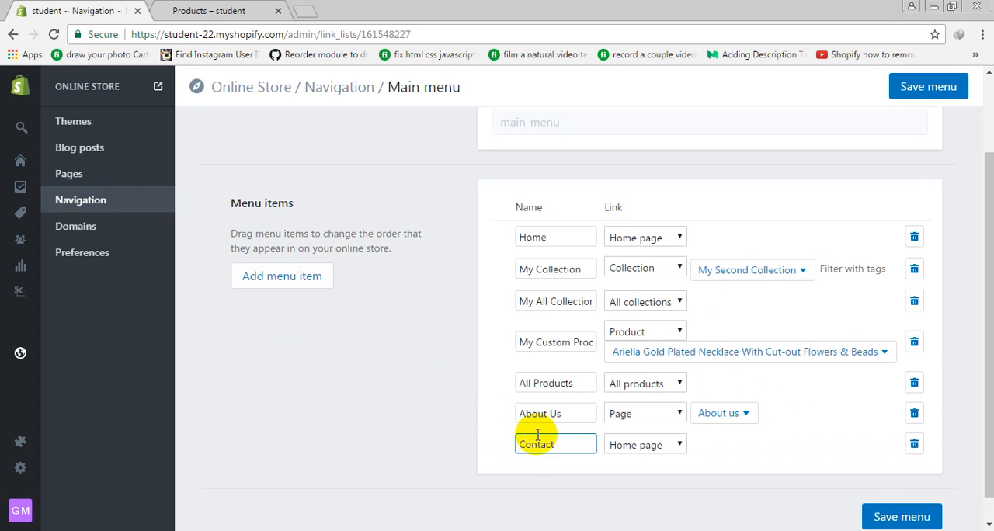
pyautogui.click(659, 444)
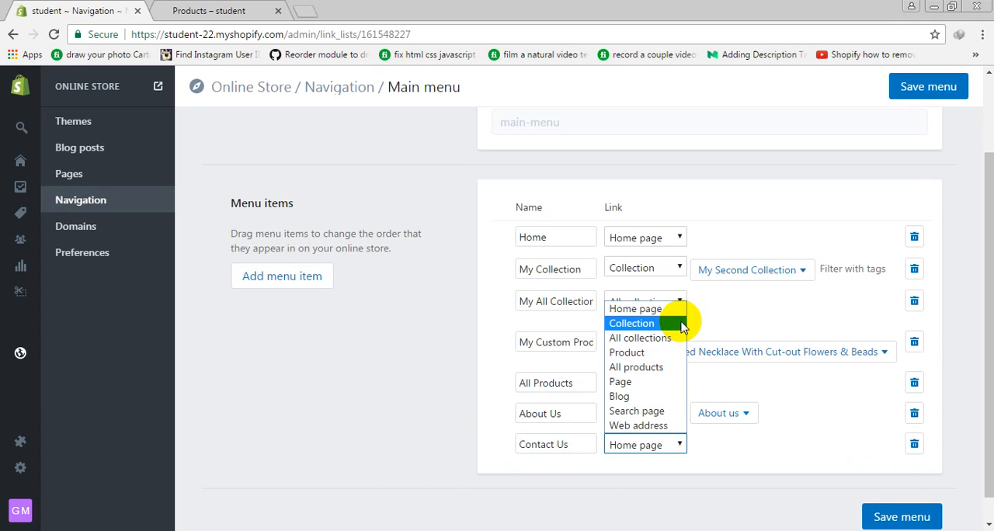
pyautogui.click(658, 381)
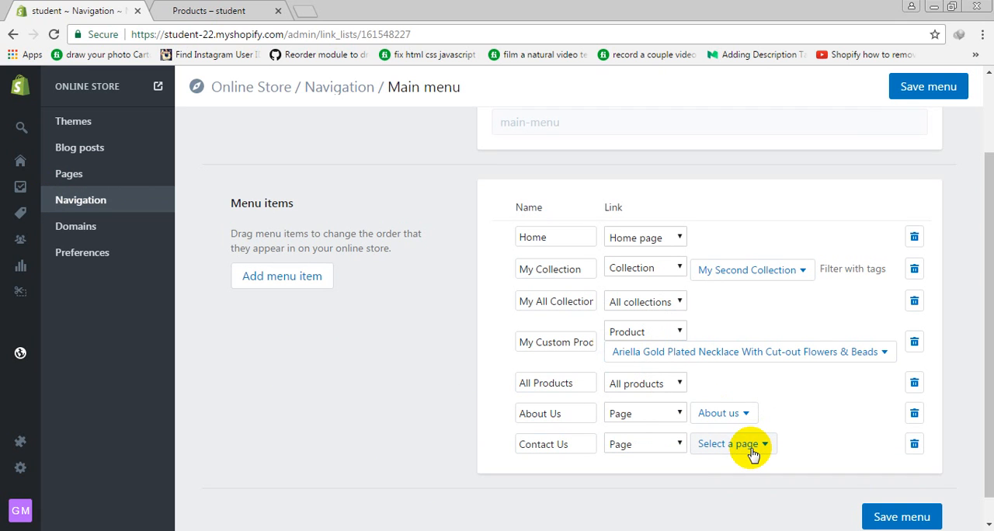
pyautogui.scroll(-1, 752, 450)
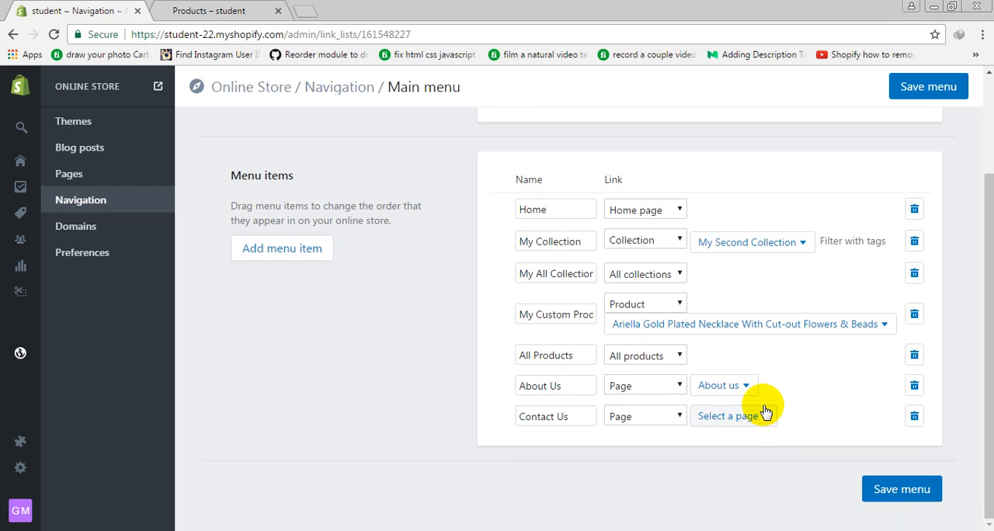
pyautogui.click(765, 412)
pyautogui.click(719, 483)
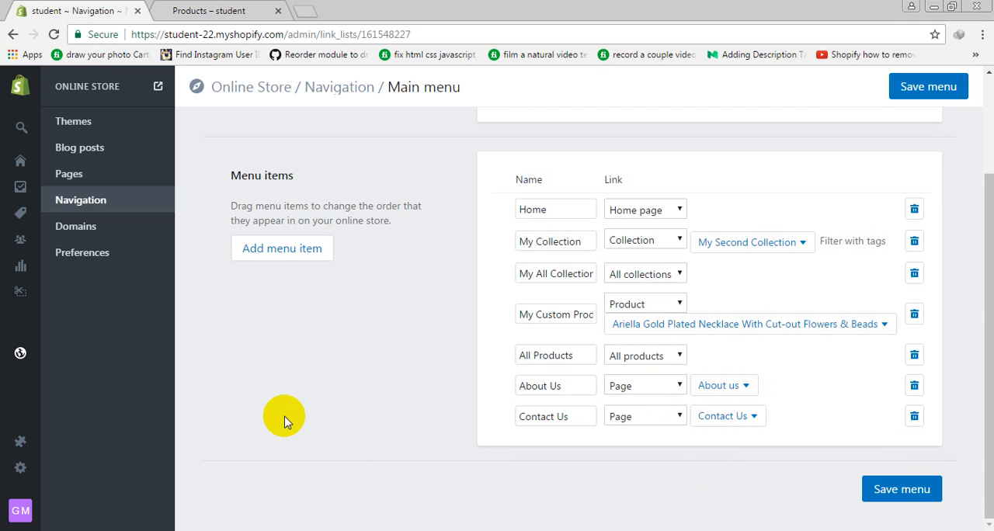
# Add a menu item named Blog that links to the News blog
pyautogui.click(278, 250)
pyautogui.click(561, 446)
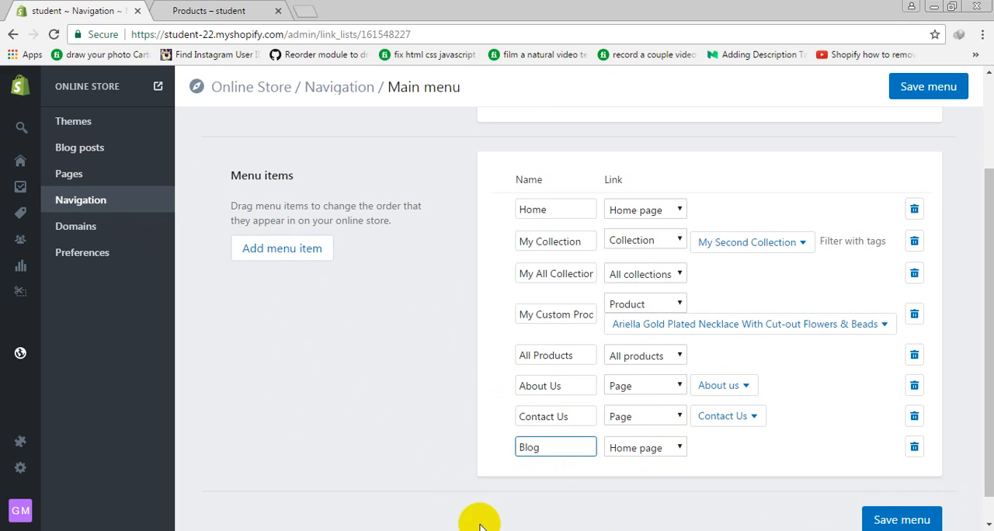
pyautogui.click(643, 450)
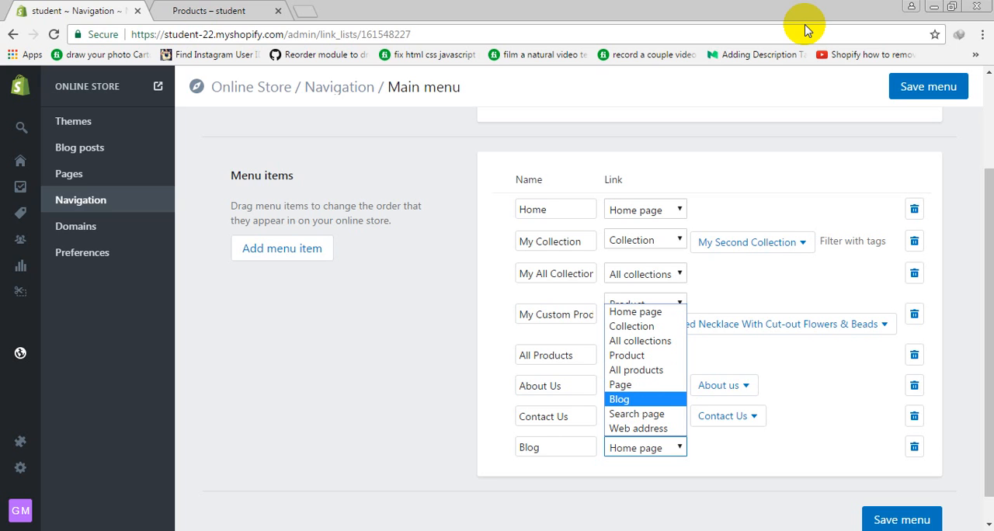
pyautogui.press('Return')
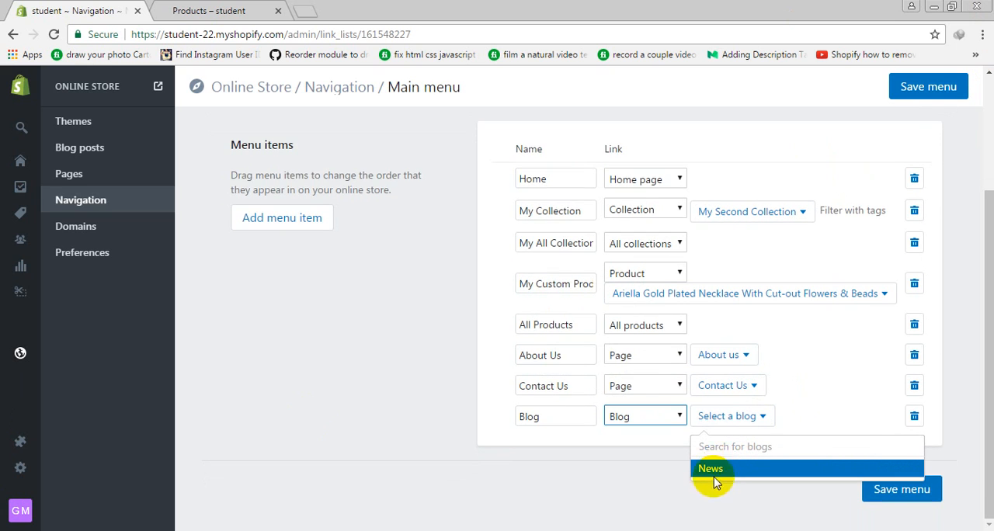
pyautogui.click(714, 482)
# Add a menu item named Search that links to the search page
pyautogui.click(311, 216)
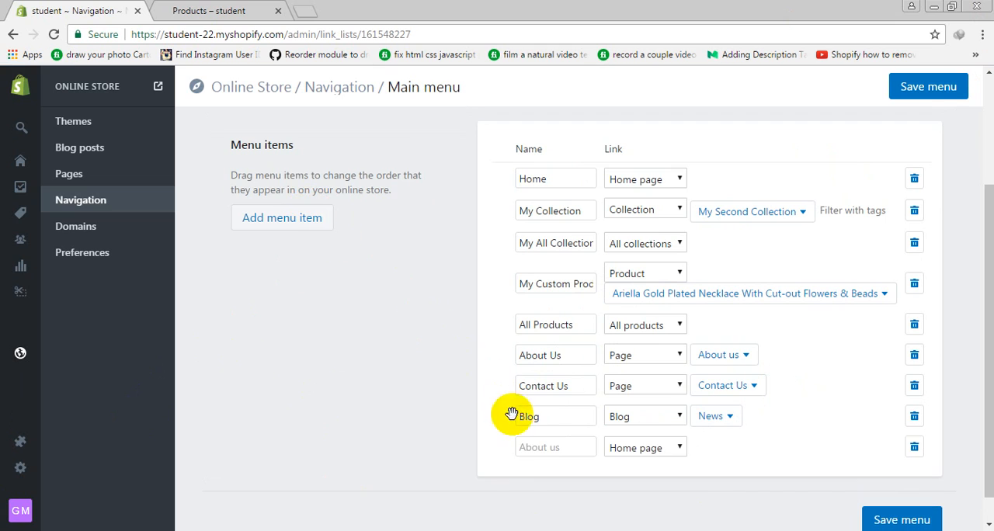
pyautogui.click(535, 449)
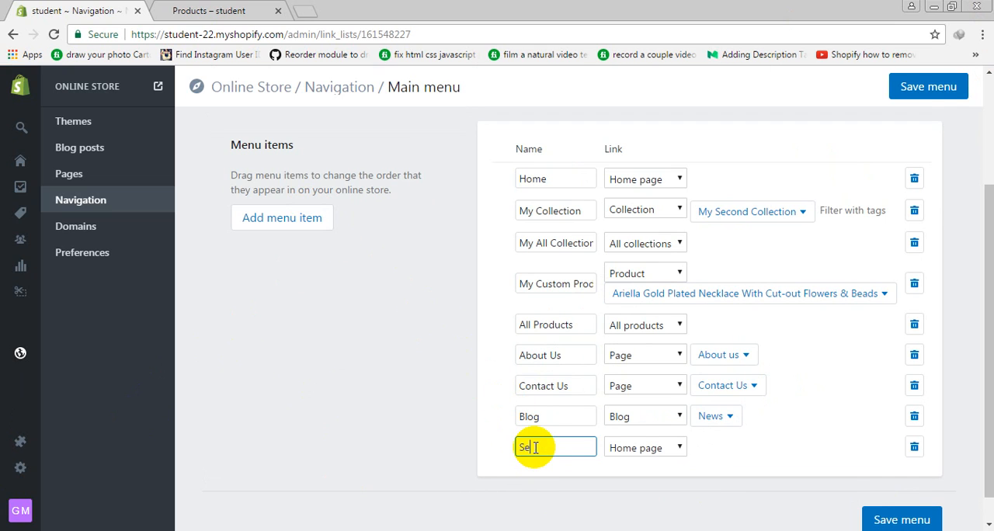
pyautogui.click(631, 451)
pyautogui.click(636, 414)
pyautogui.click(264, 217)
pyautogui.click(527, 477)
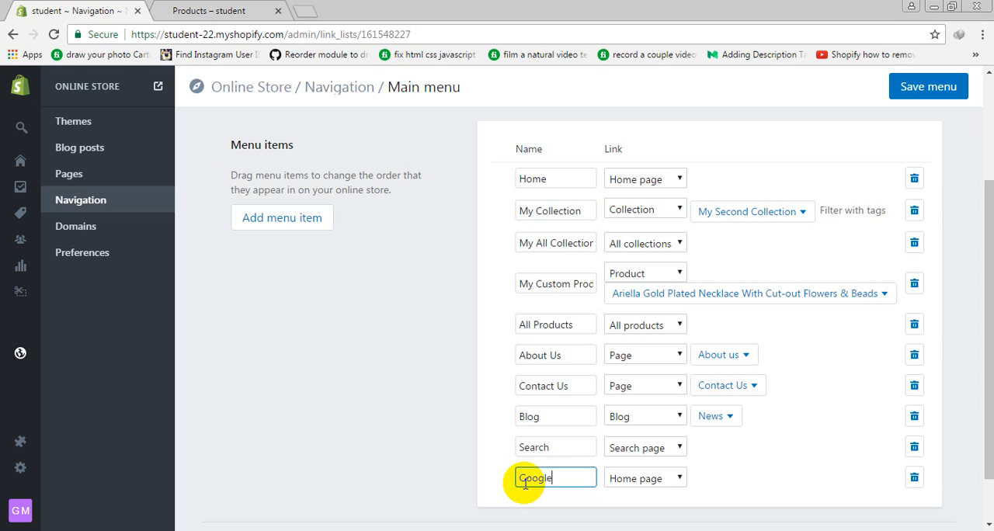
pyautogui.click(643, 479)
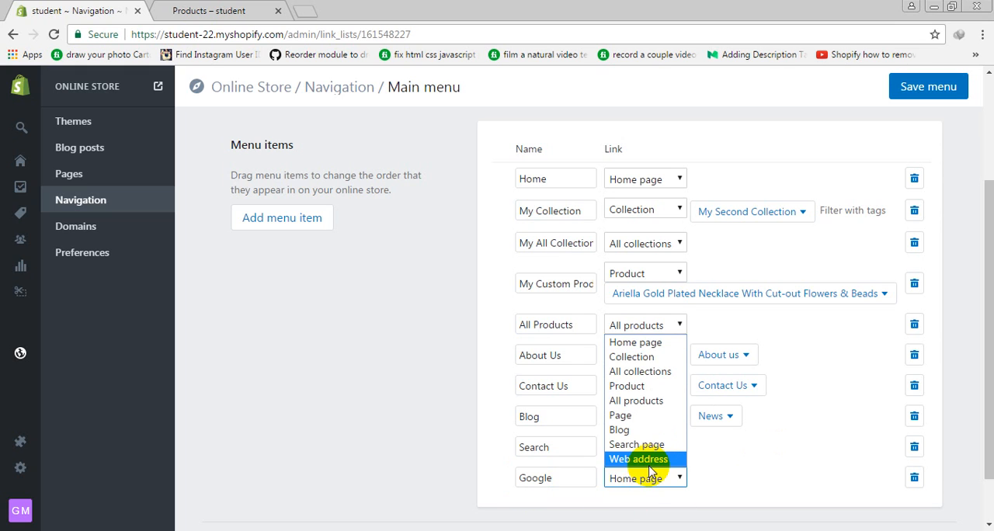
pyautogui.click(635, 459)
pyautogui.click(738, 476)
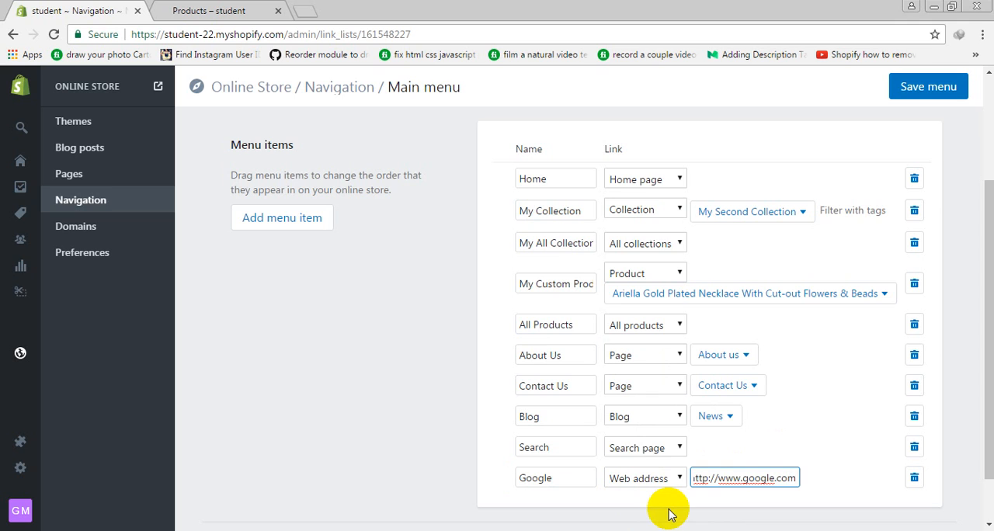
# Save the main menu and reload the storefront's products page to check the header navigation
pyautogui.click(923, 86)
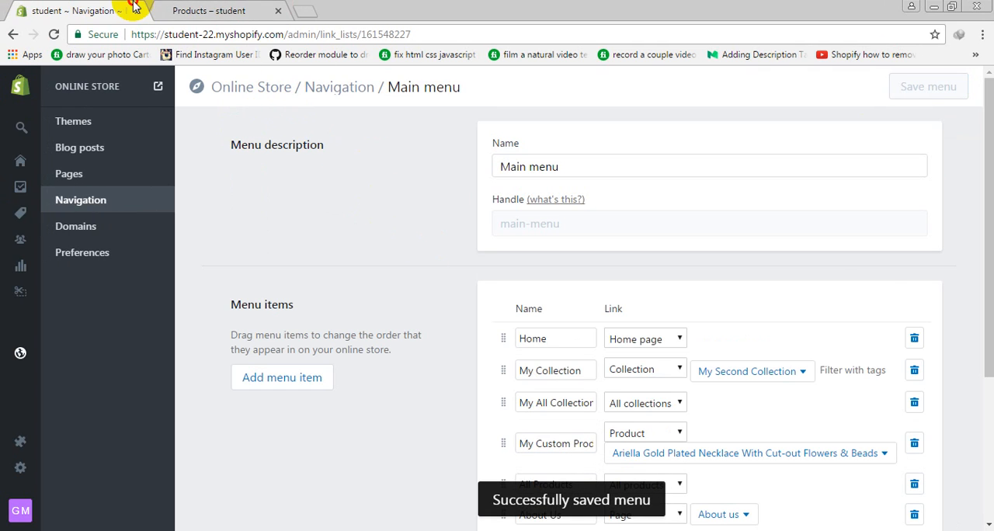
pyautogui.click(178, 11)
pyautogui.click(52, 34)
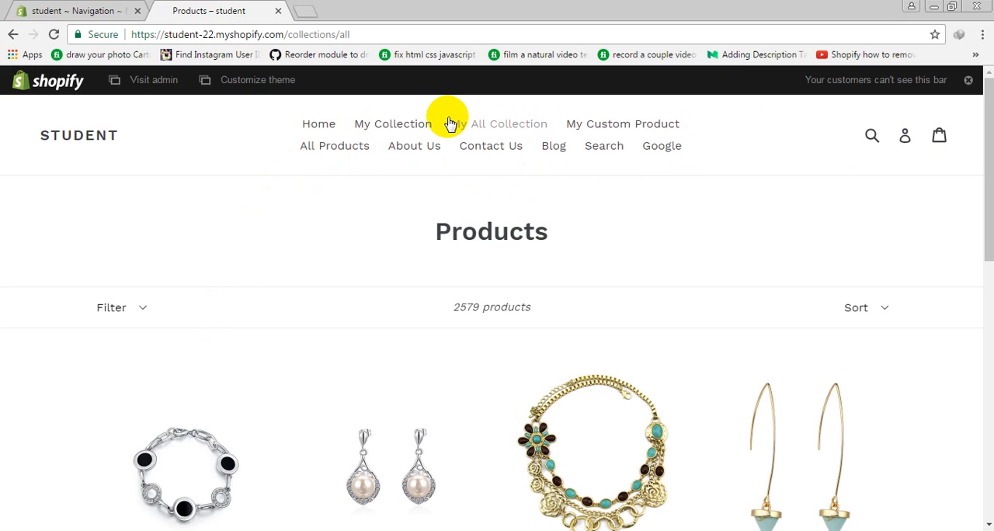
# Reorder the main menu so About Us, Search and All Products follow Home, and Contact Us comes last
pyautogui.click(78, 10)
pyautogui.scroll(-3, 461, 275)
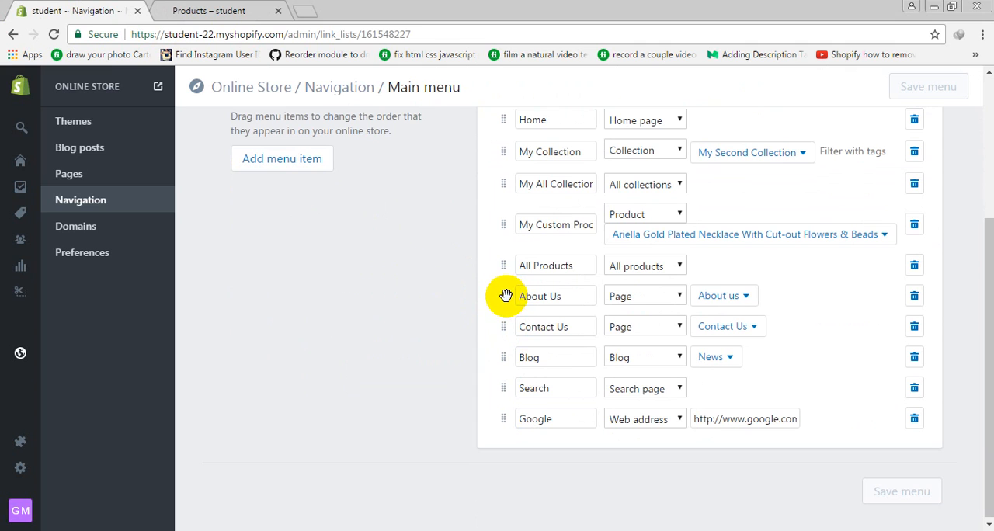
pyautogui.moveTo(503, 293); pyautogui.dragTo(500, 133)
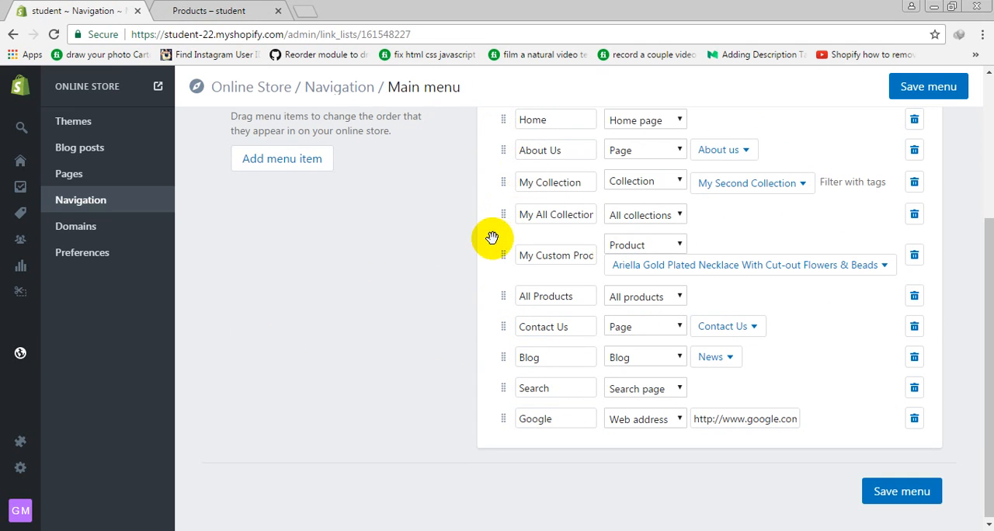
pyautogui.moveTo(501, 339); pyautogui.dragTo(503, 420)
pyautogui.moveTo(505, 359); pyautogui.dragTo(506, 181)
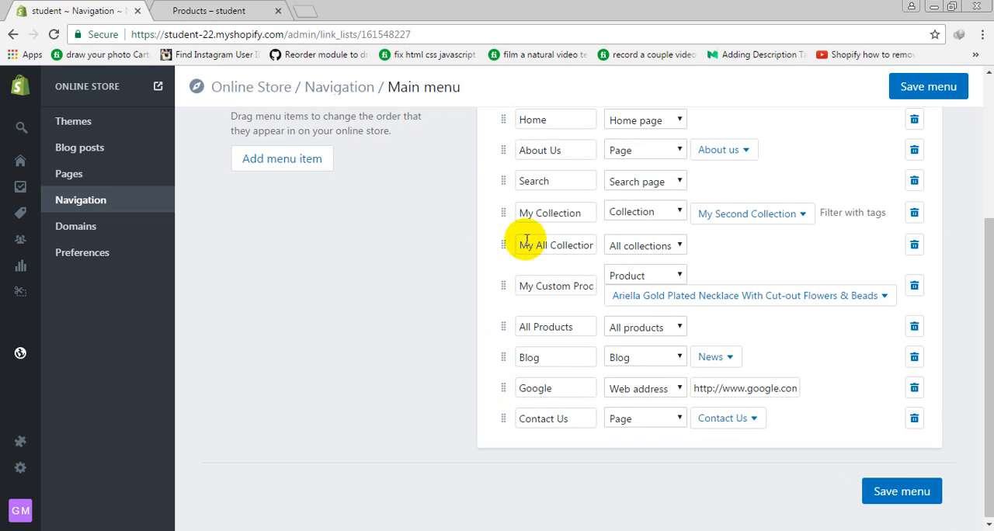
pyautogui.moveTo(501, 333); pyautogui.dragTo(497, 246)
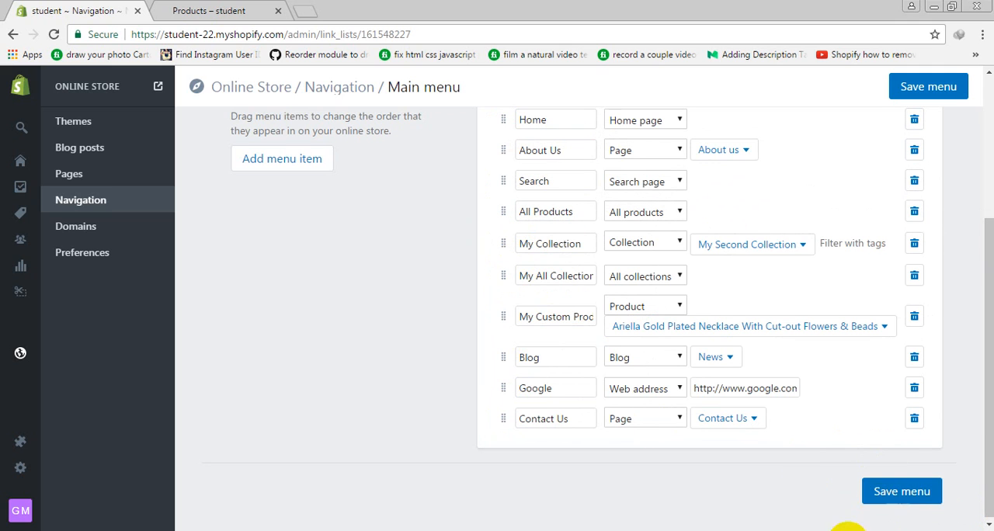
# Save the reordered main menu and reload the storefront's products page to check the header's link order
pyautogui.click(923, 491)
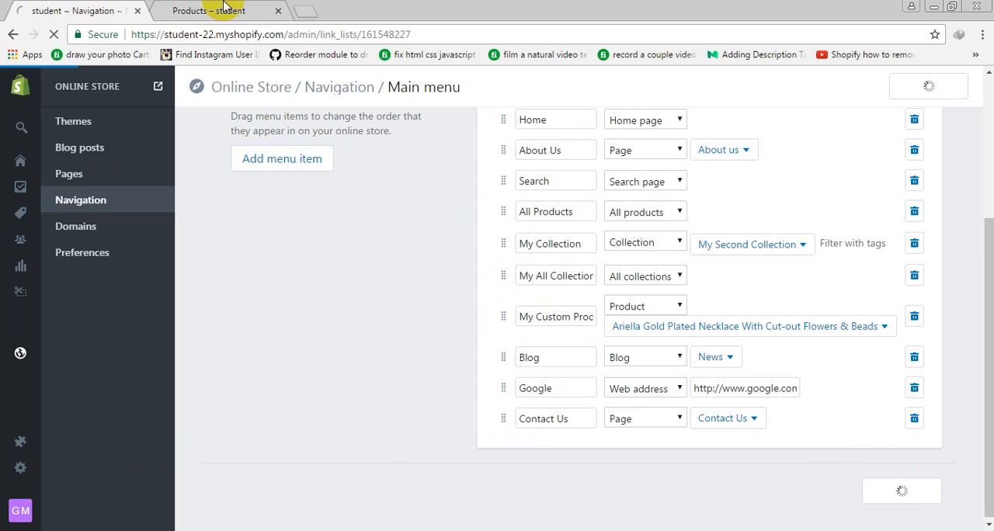
pyautogui.click(231, 6)
pyautogui.click(53, 34)
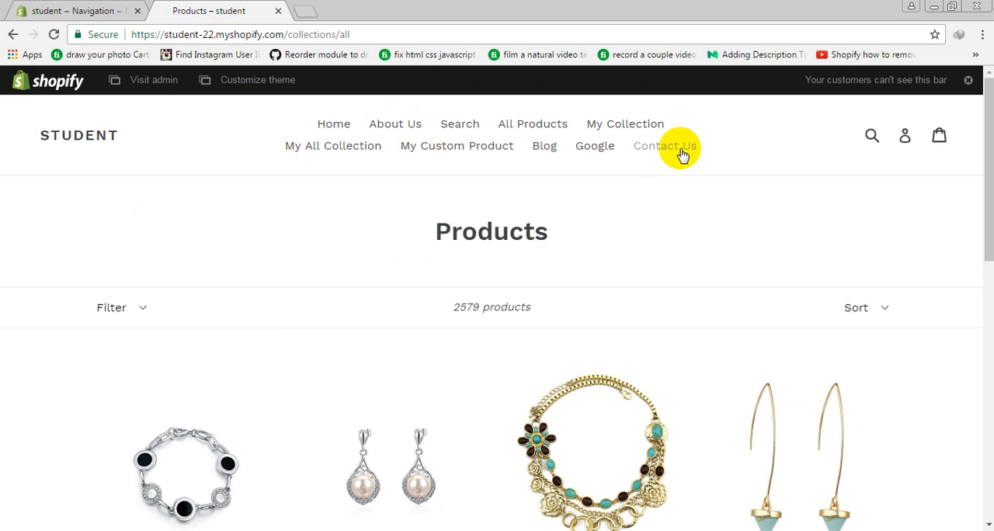
pyautogui.click(101, 9)
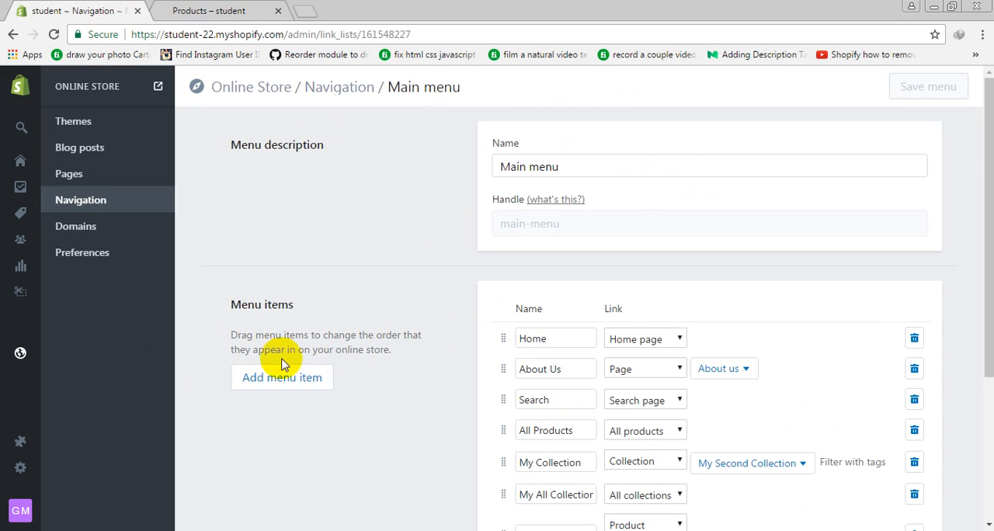
pyautogui.click(251, 11)
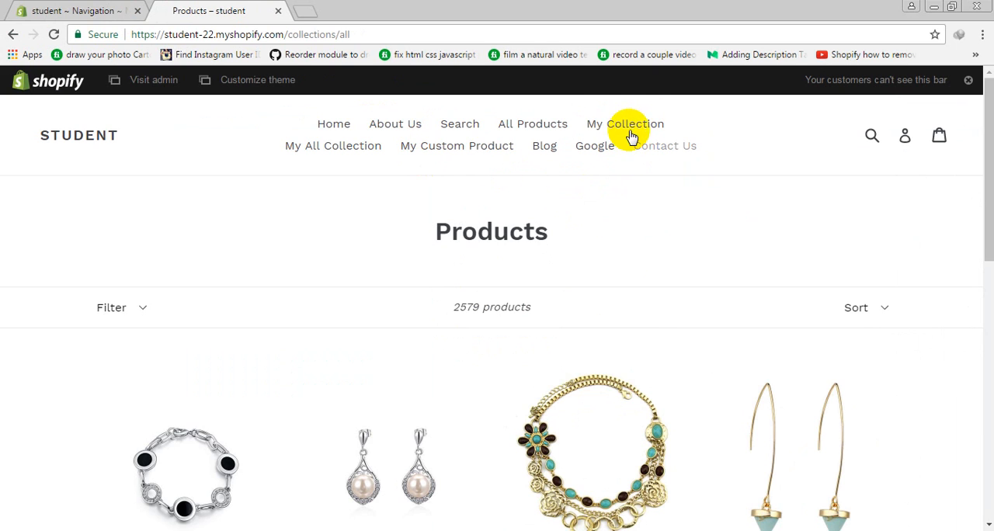
# Return to the admin's list of navigation menus and copy the item name My Collection from the Main menu entry
pyautogui.click(89, 6)
pyautogui.click(75, 200)
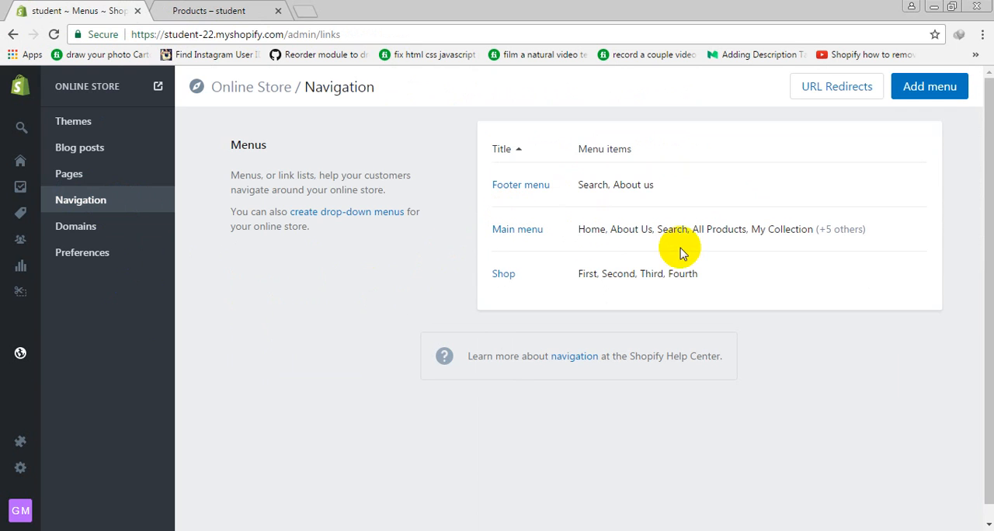
pyautogui.moveTo(755, 229); pyautogui.dragTo(808, 224)
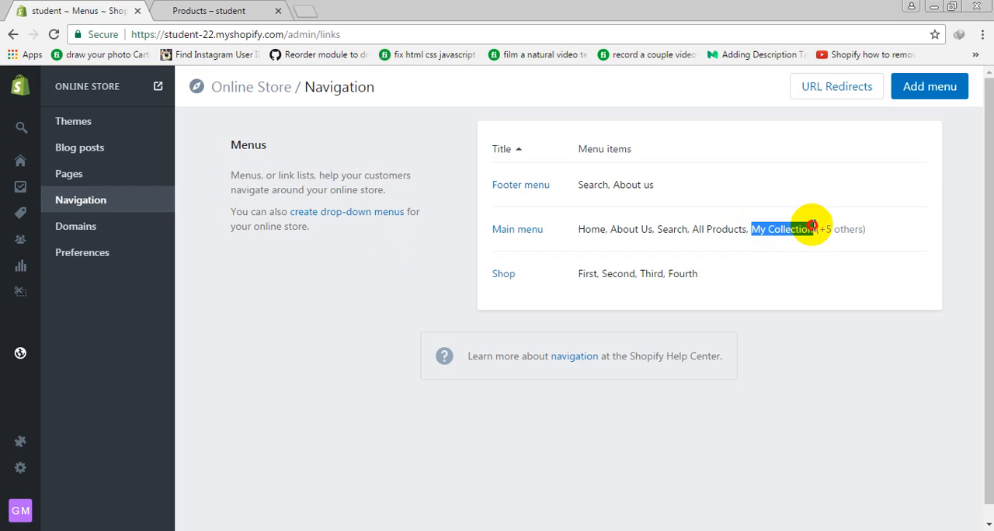
pyautogui.rightClick(769, 231)
pyautogui.click(789, 243)
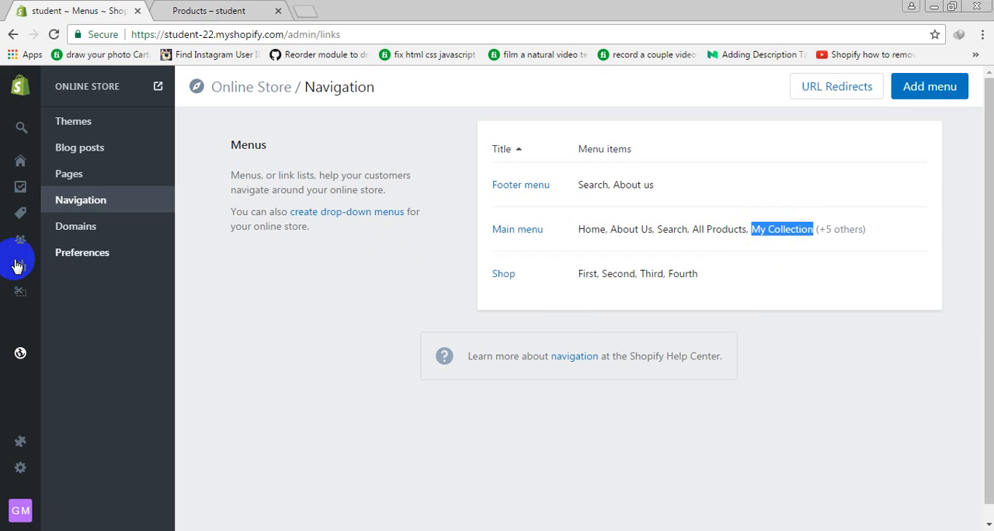
# Read the Shopify help article's instructions for creating a drop-down menu and close it
pyautogui.click(352, 221)
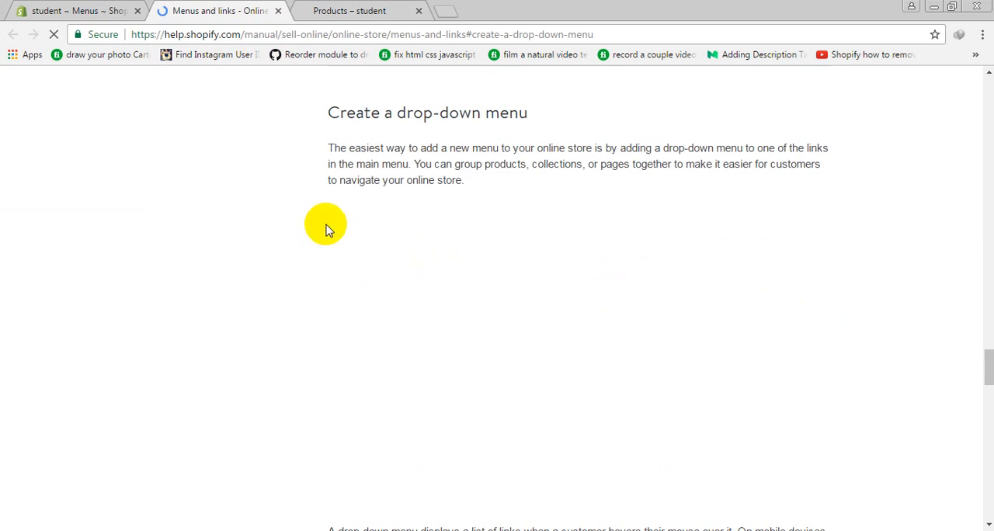
pyautogui.scroll(-10, 544, 222)
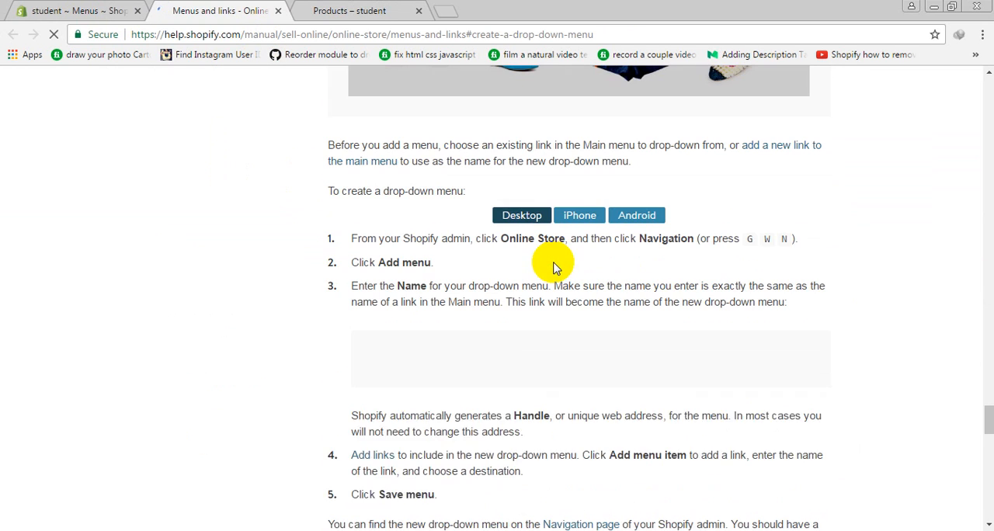
pyautogui.click(278, 11)
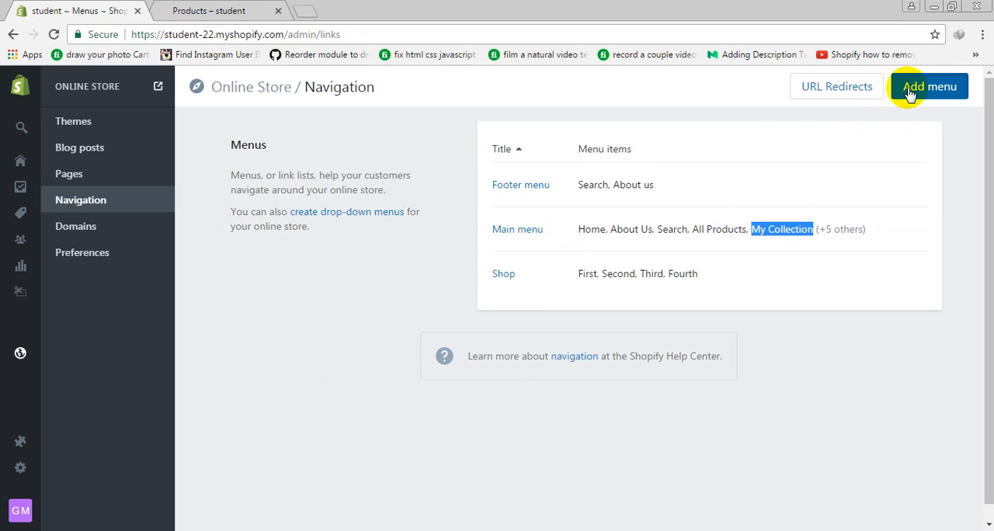
# Start a new navigation menu and name it My Collection
pyautogui.click(753, 246)
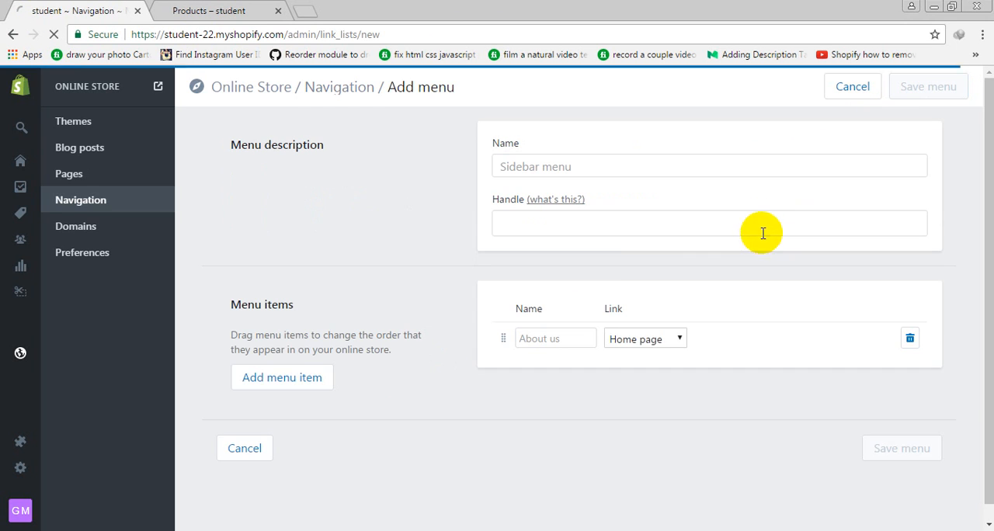
pyautogui.click(506, 169)
pyautogui.write('My Collection')
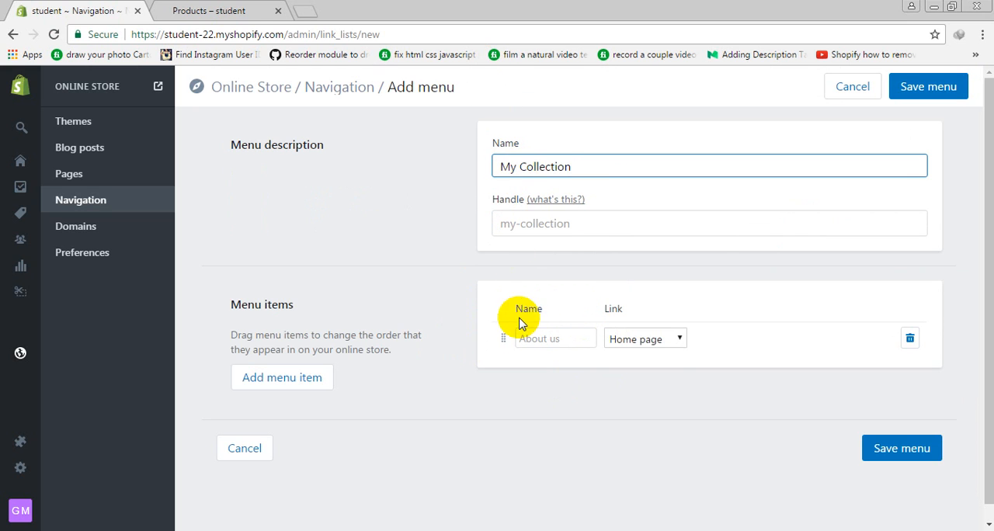
# Name the new menu's first item Nokia and link it to the collection My Custom Collection
pyautogui.click(656, 340)
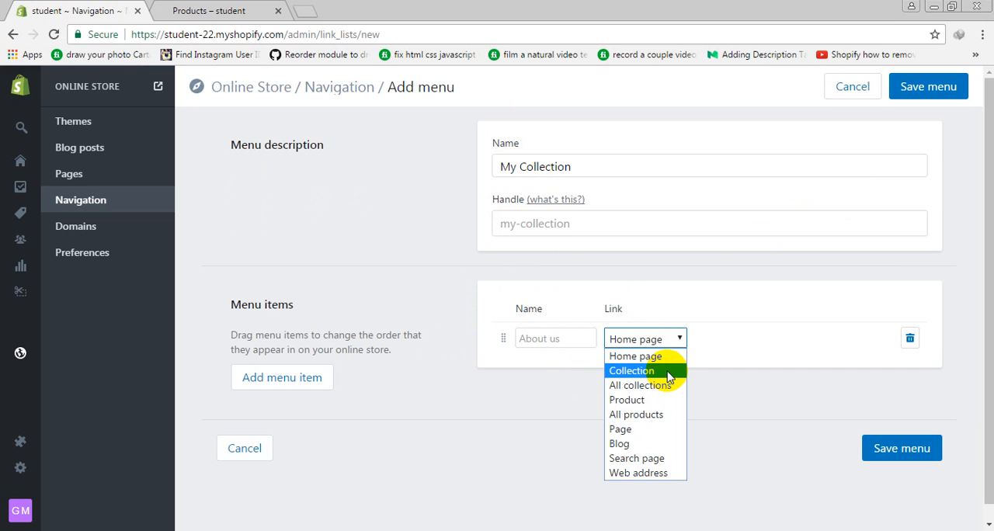
pyautogui.click(668, 372)
pyautogui.click(759, 348)
pyautogui.click(750, 389)
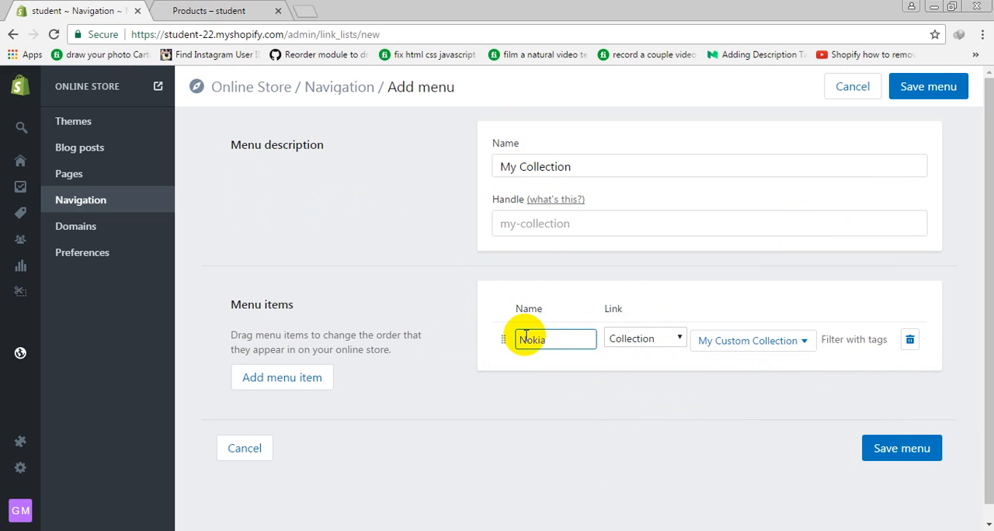
# Add a menu item named Samsung that links to the collection My Second Collection
pyautogui.click(299, 381)
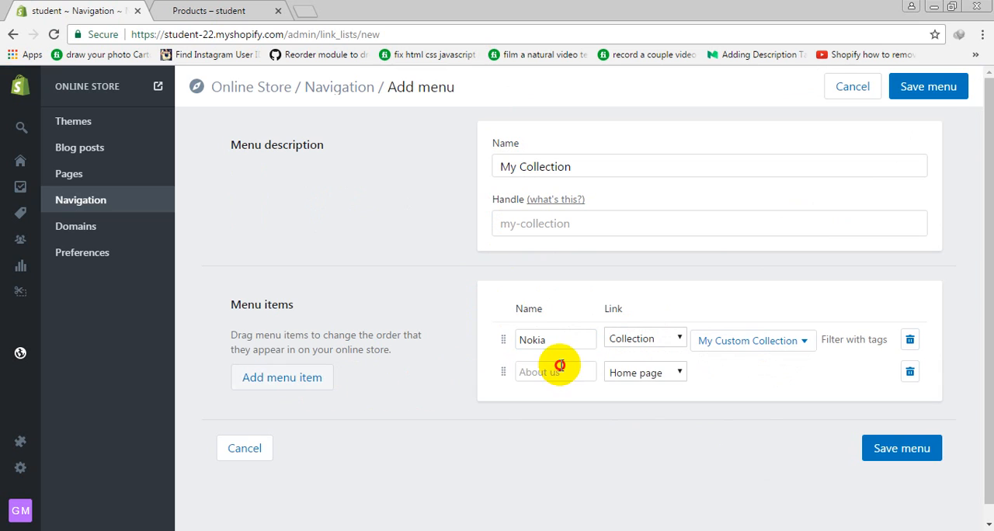
pyautogui.click(559, 365)
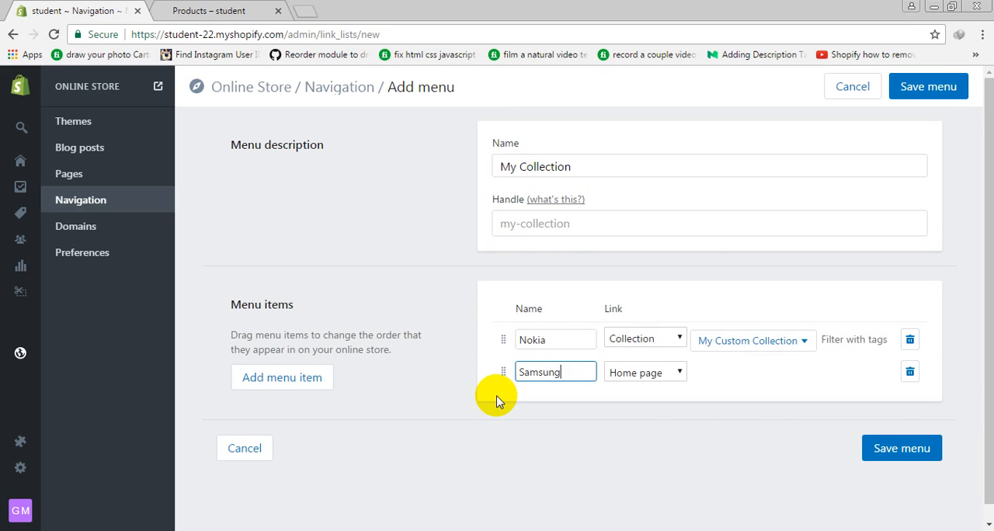
pyautogui.click(676, 372)
pyautogui.click(681, 400)
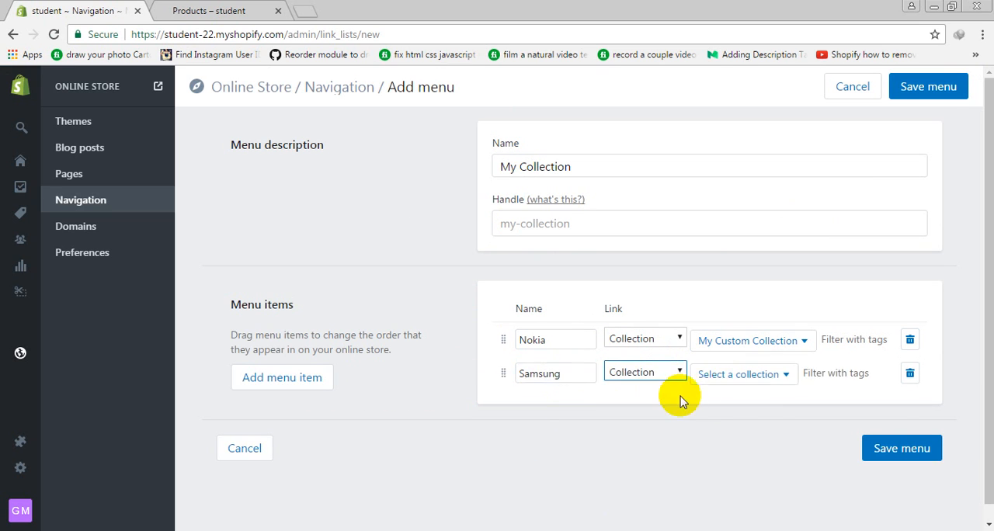
pyautogui.click(728, 377)
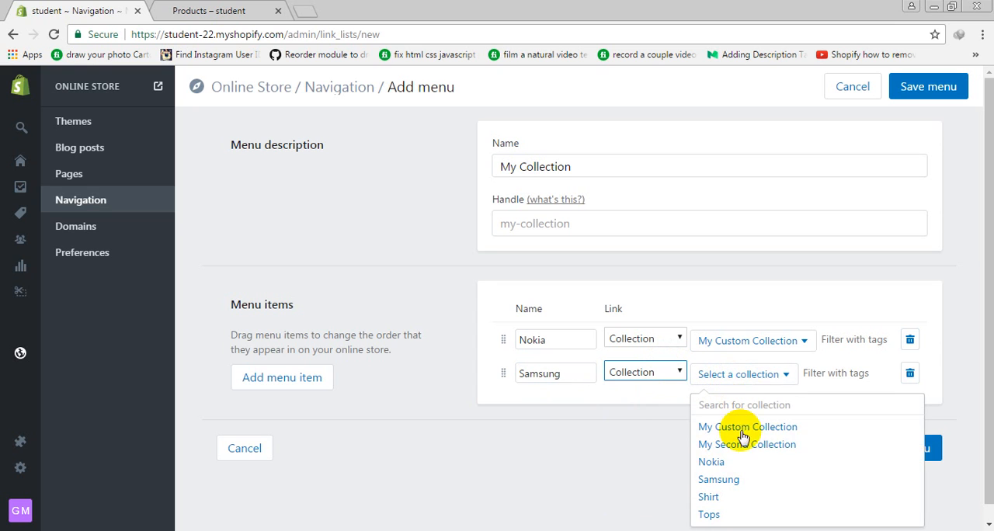
pyautogui.click(716, 444)
# Add a menu item named Iphone that links to the Nokia collection
pyautogui.click(315, 386)
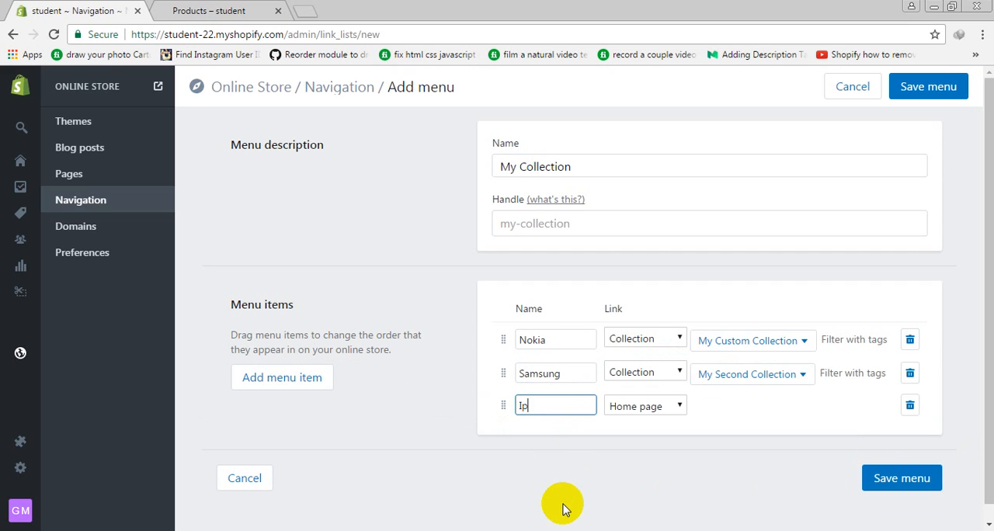
pyautogui.click(680, 403)
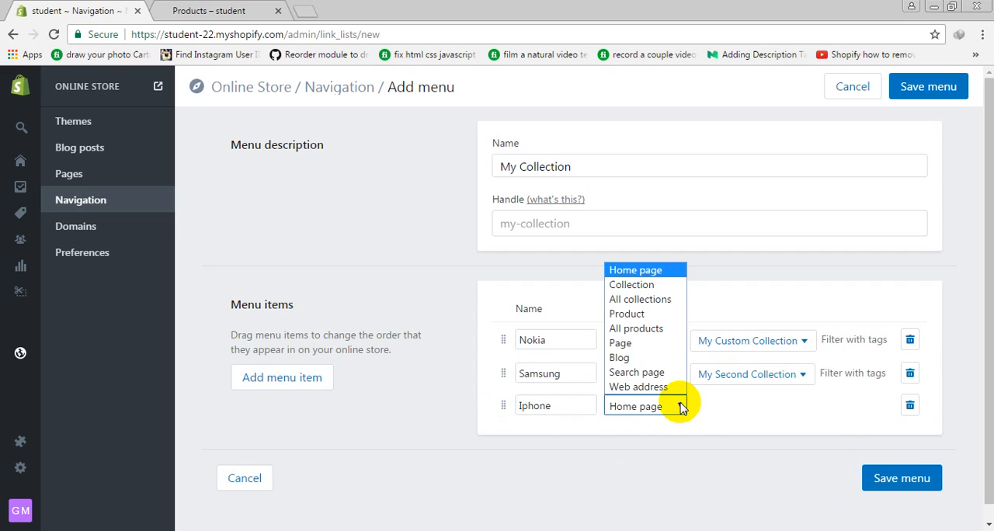
pyautogui.click(650, 282)
pyautogui.click(743, 418)
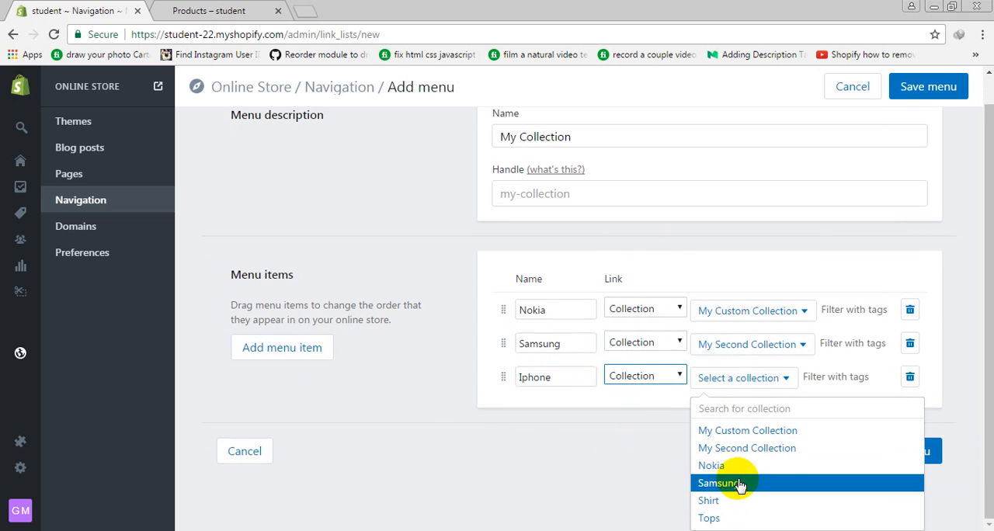
pyautogui.click(741, 471)
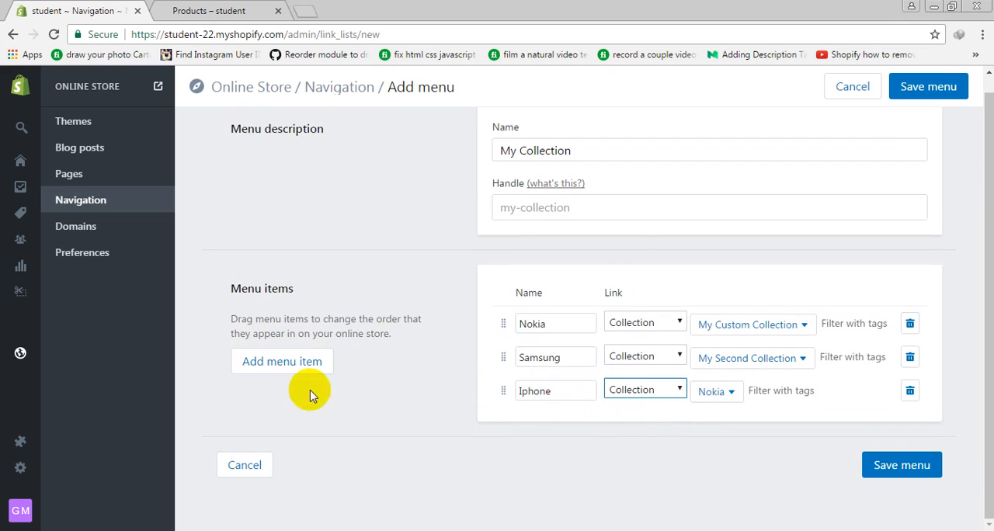
# Add a menu item named Qmobile that links to the Samsung collection
pyautogui.click(289, 351)
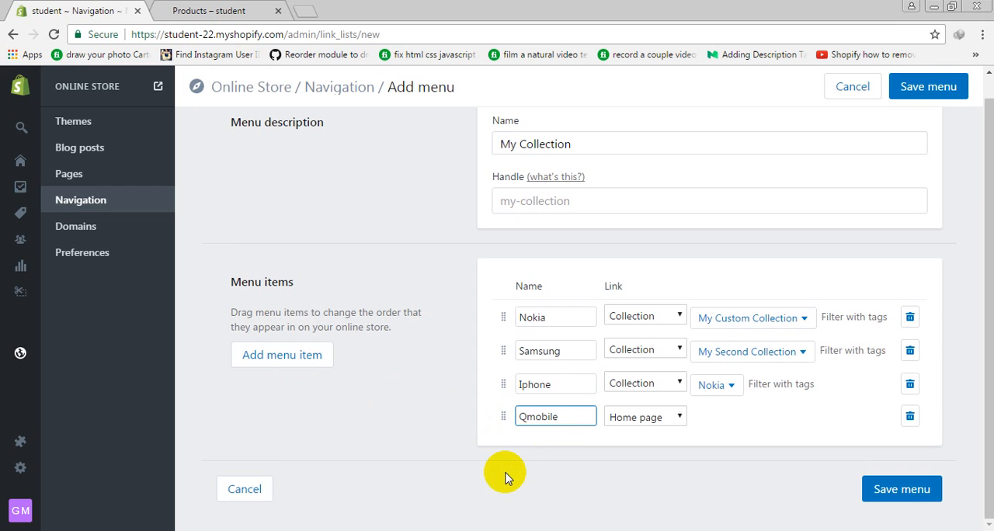
pyautogui.click(638, 419)
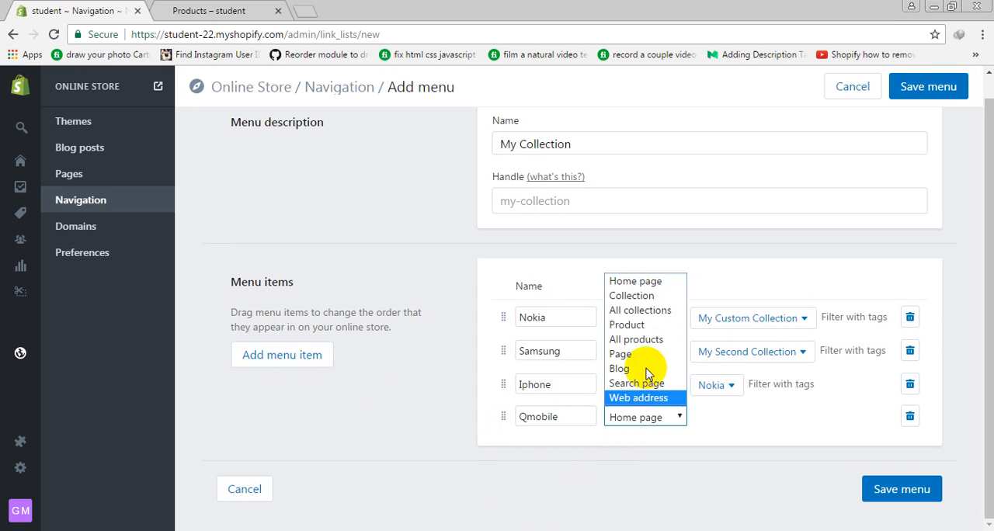
pyautogui.click(665, 286)
pyautogui.click(609, 419)
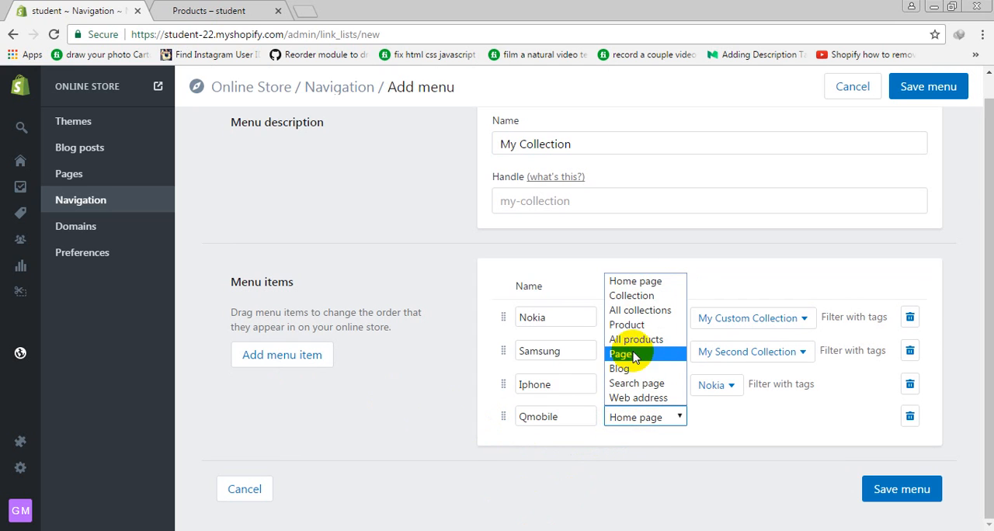
pyautogui.click(644, 294)
pyautogui.click(732, 419)
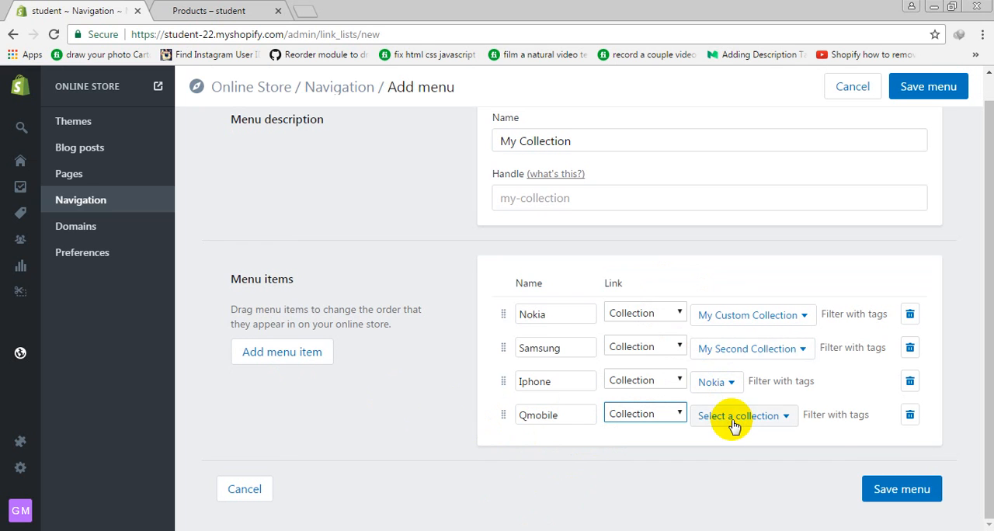
pyautogui.click(732, 492)
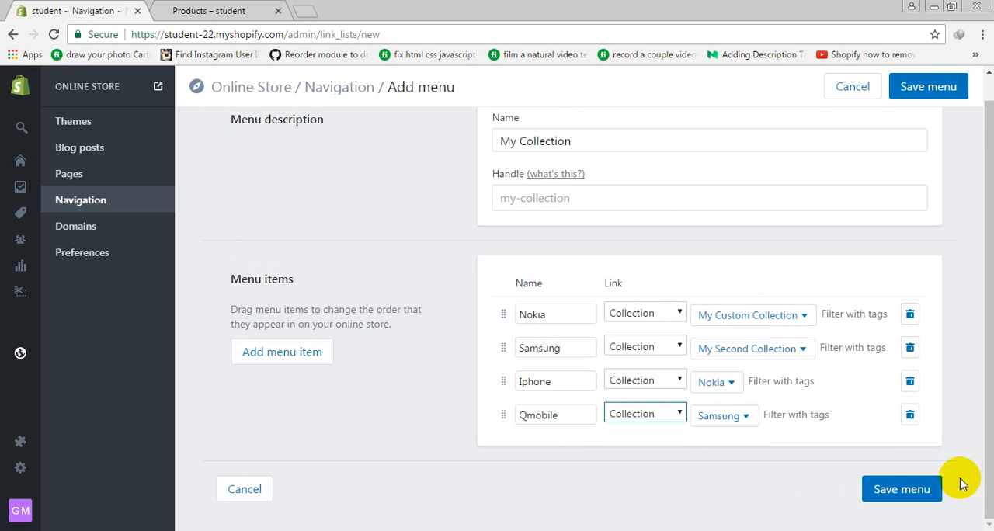
# Save the My Collection menu, reload the storefront's products page and check the My Collection drop-down in the header
pyautogui.click(892, 487)
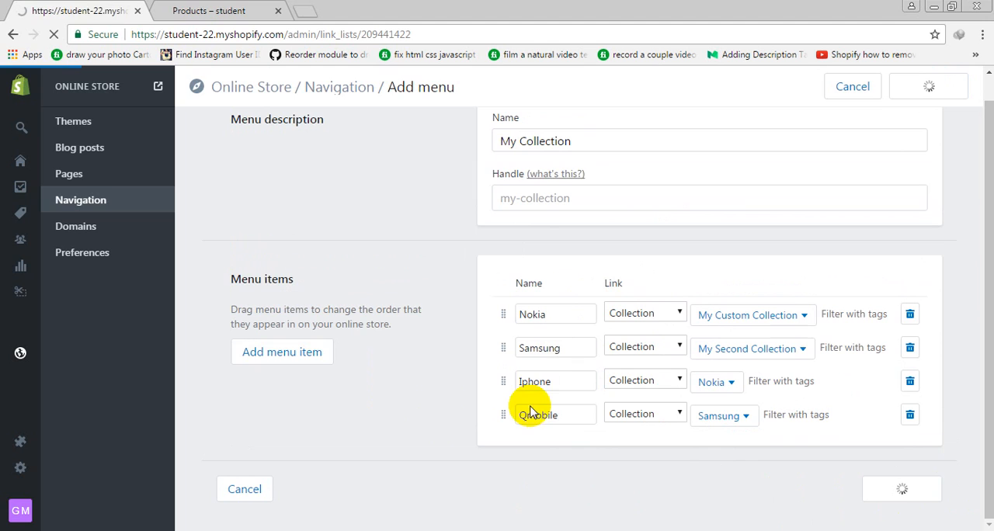
pyautogui.click(184, 10)
pyautogui.click(53, 34)
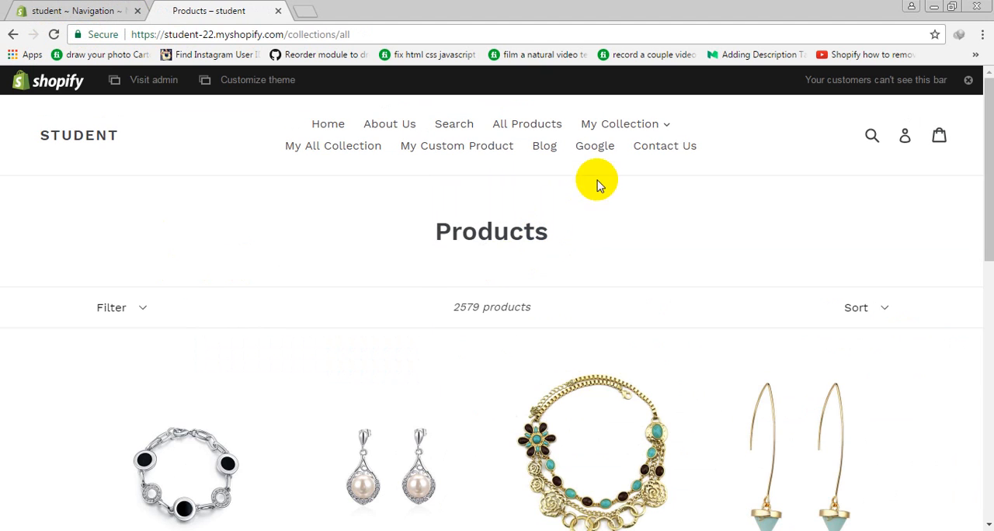
pyautogui.click(662, 124)
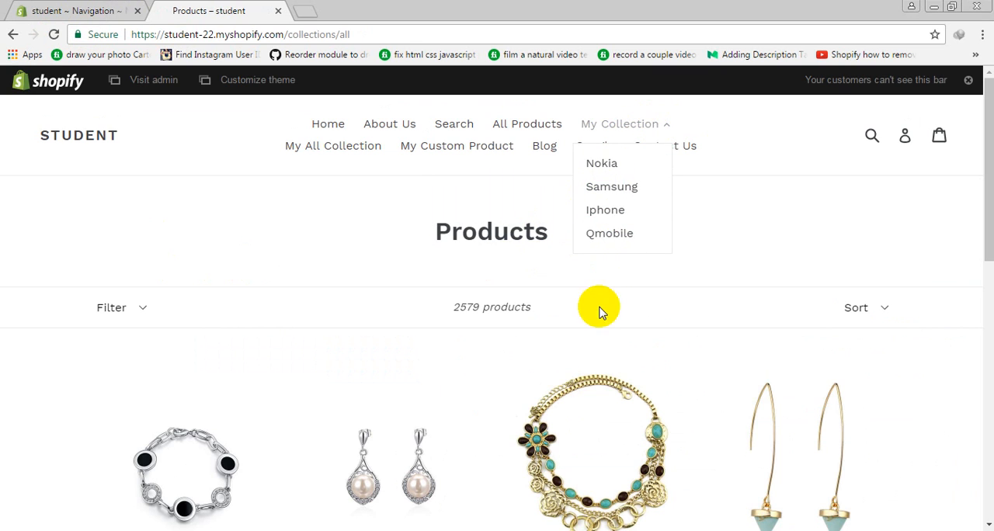
pyautogui.click(565, 278)
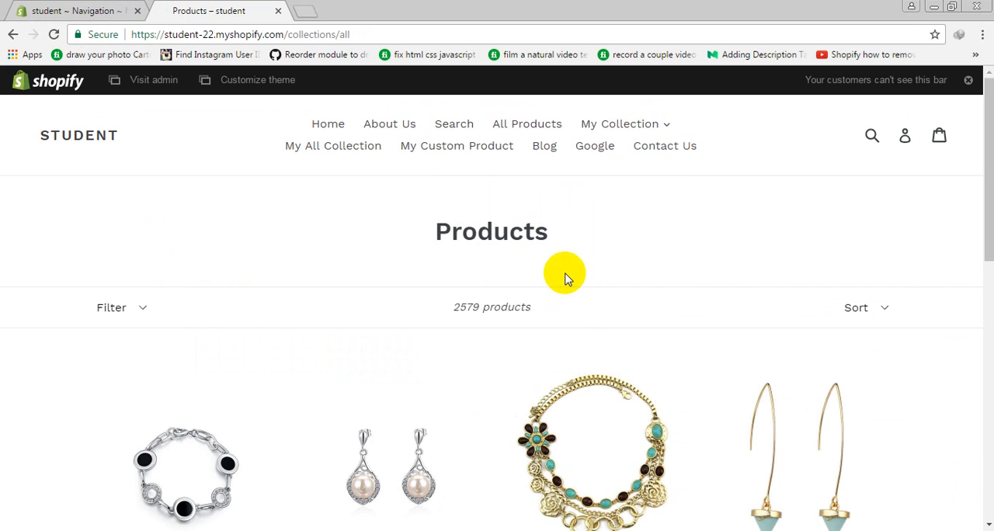
# Open the Online Store themes page in the Shopify admin and look through the product list on the storefront's products page
pyautogui.click(48, 10)
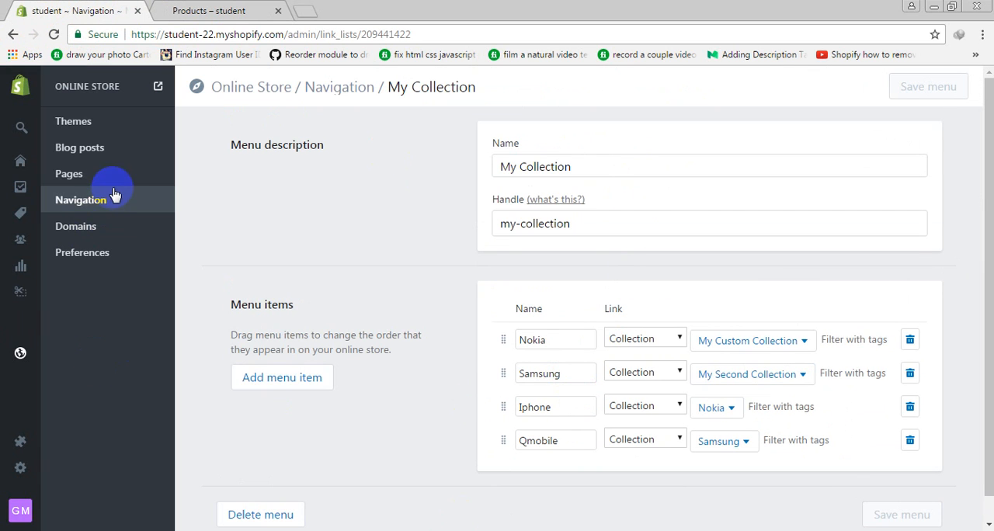
pyautogui.moveTo(8, 196)
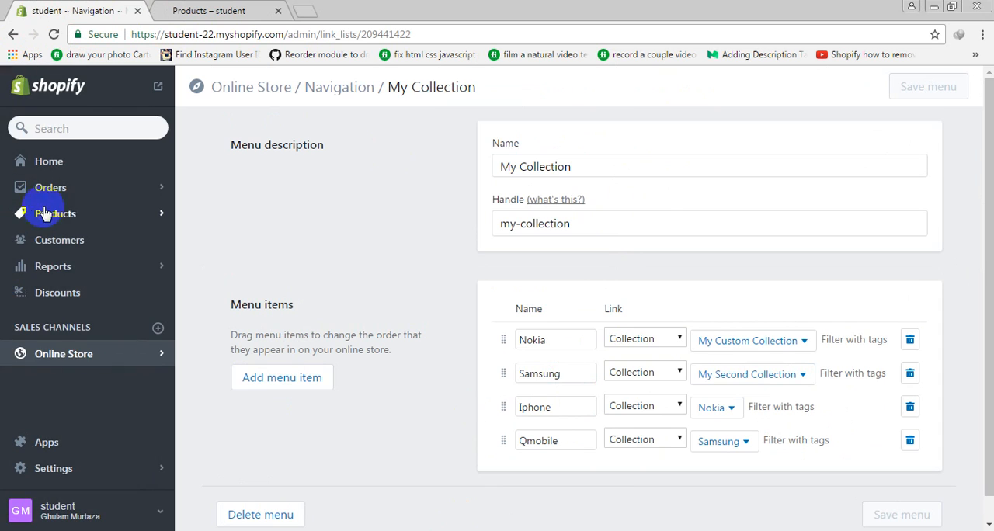
pyautogui.click(98, 215)
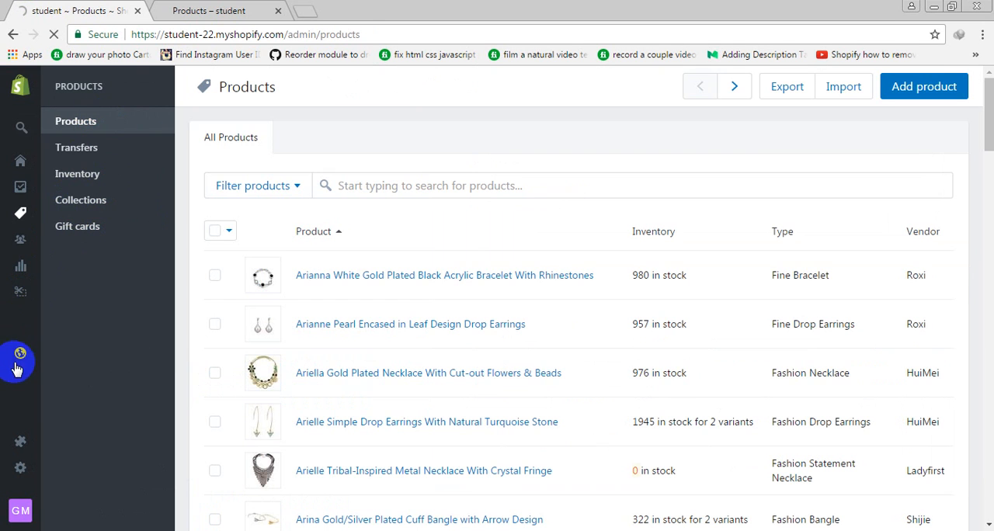
pyautogui.click(18, 359)
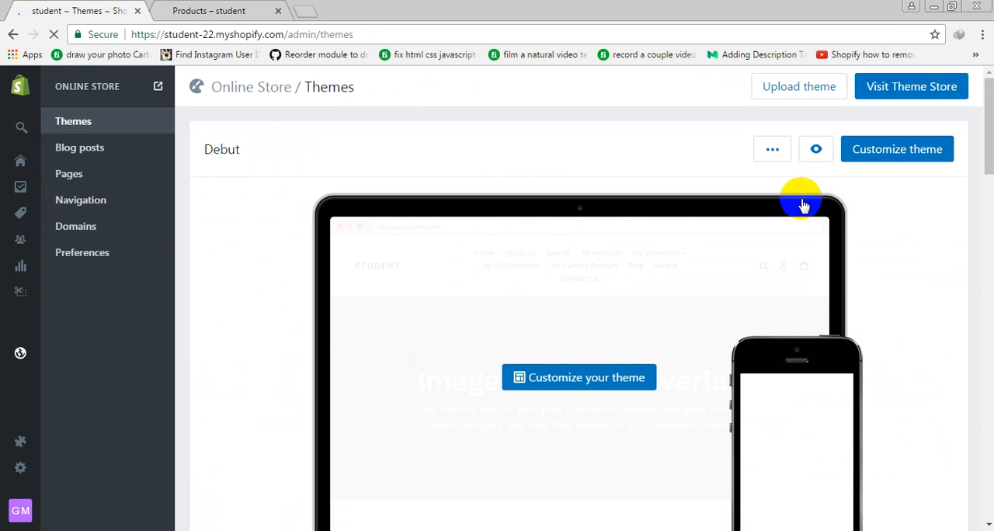
pyautogui.scroll(-2, 804, 205)
pyautogui.click(257, 9)
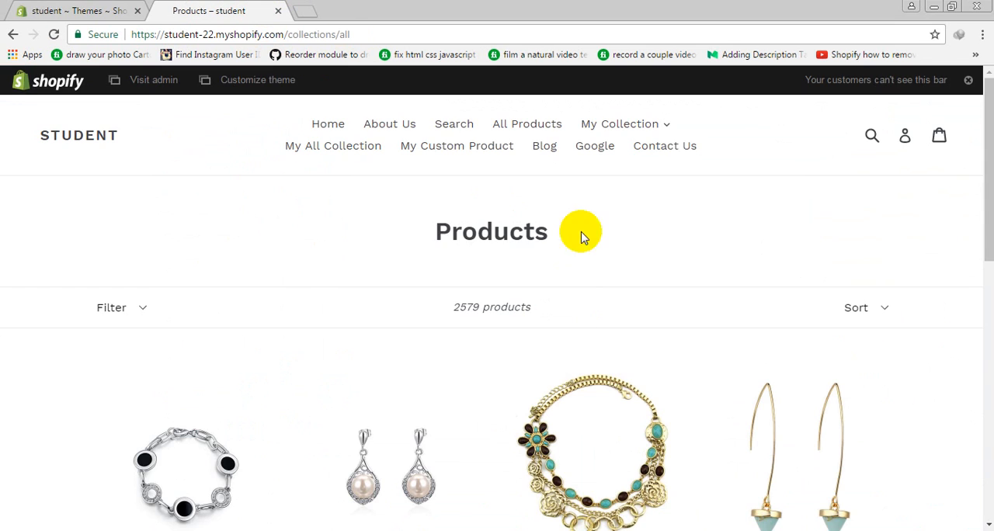
pyautogui.scroll(-4, 461, 304)
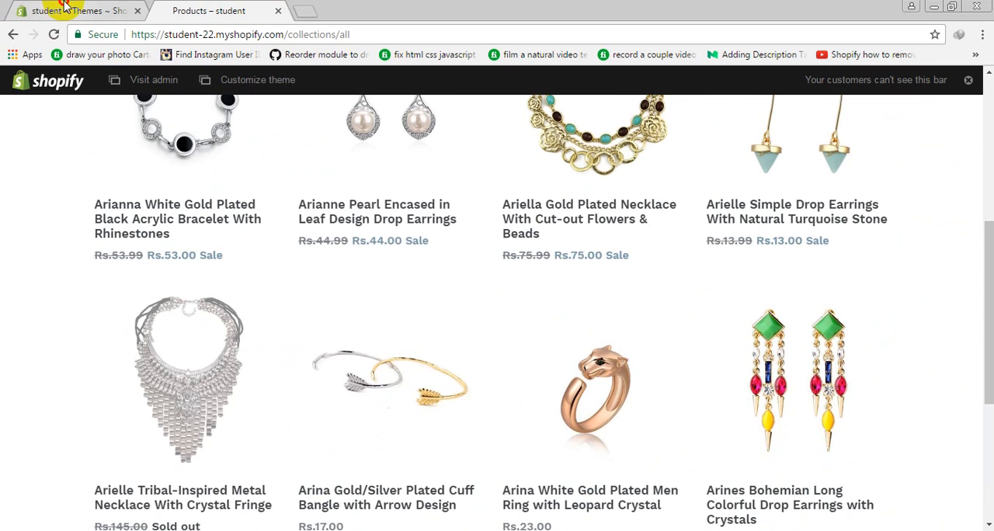